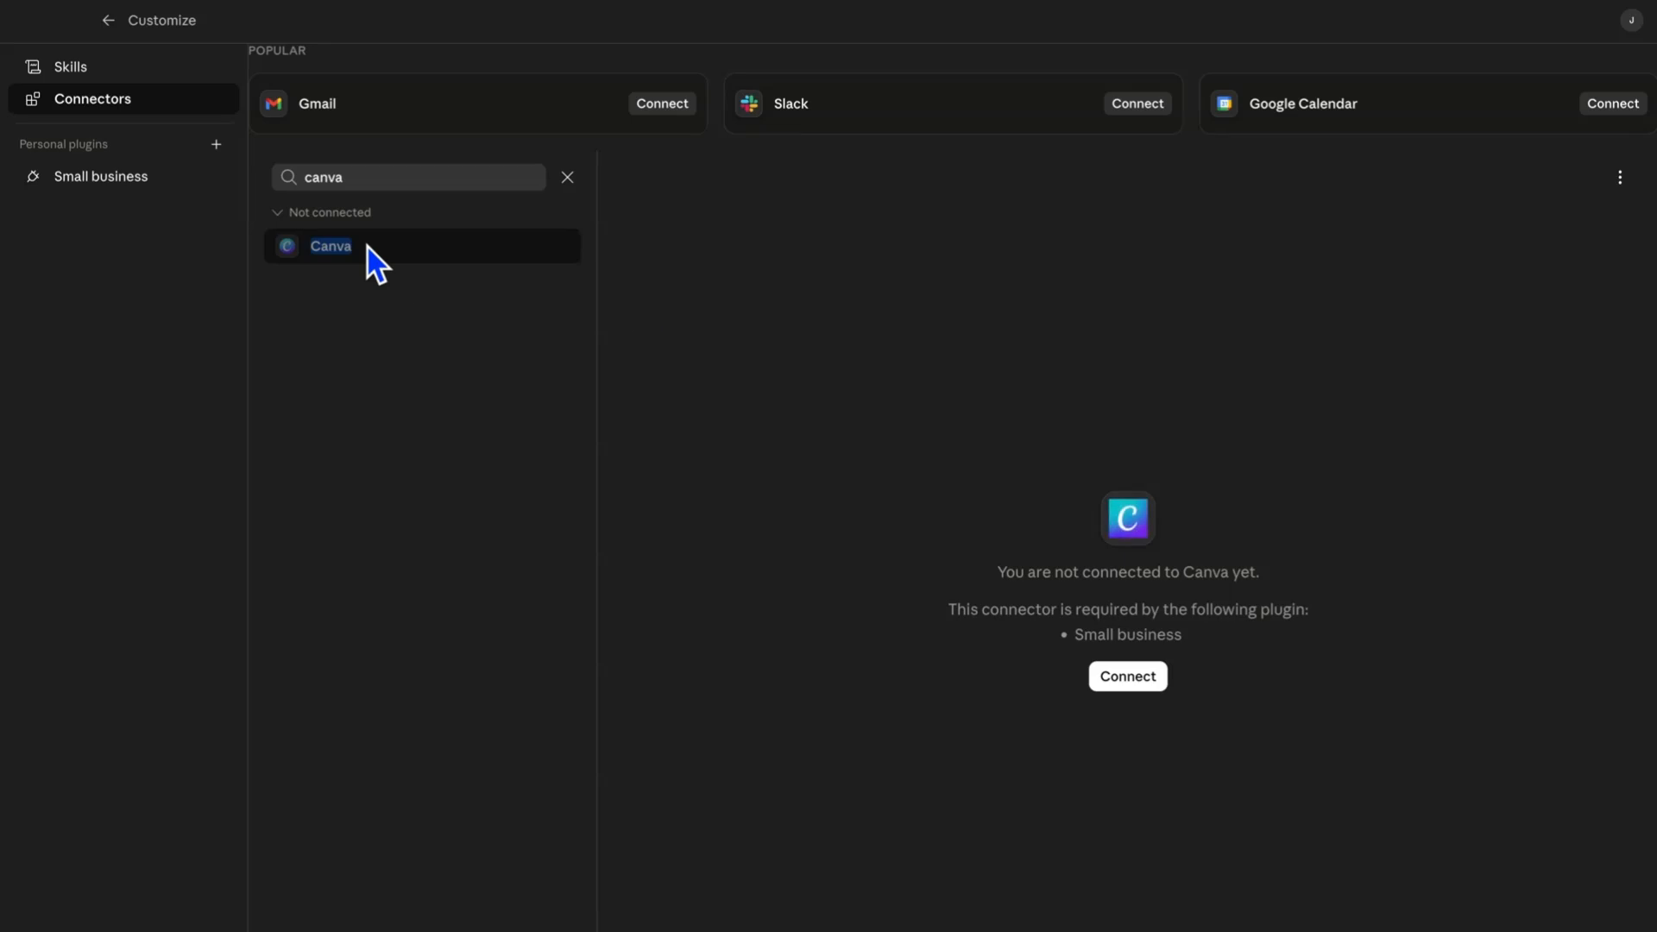
Connect Canva to Claude, allowing the Canva AI Connector to access the remembered Canva account and reopening the Claude desktop app
click(1148, 684)
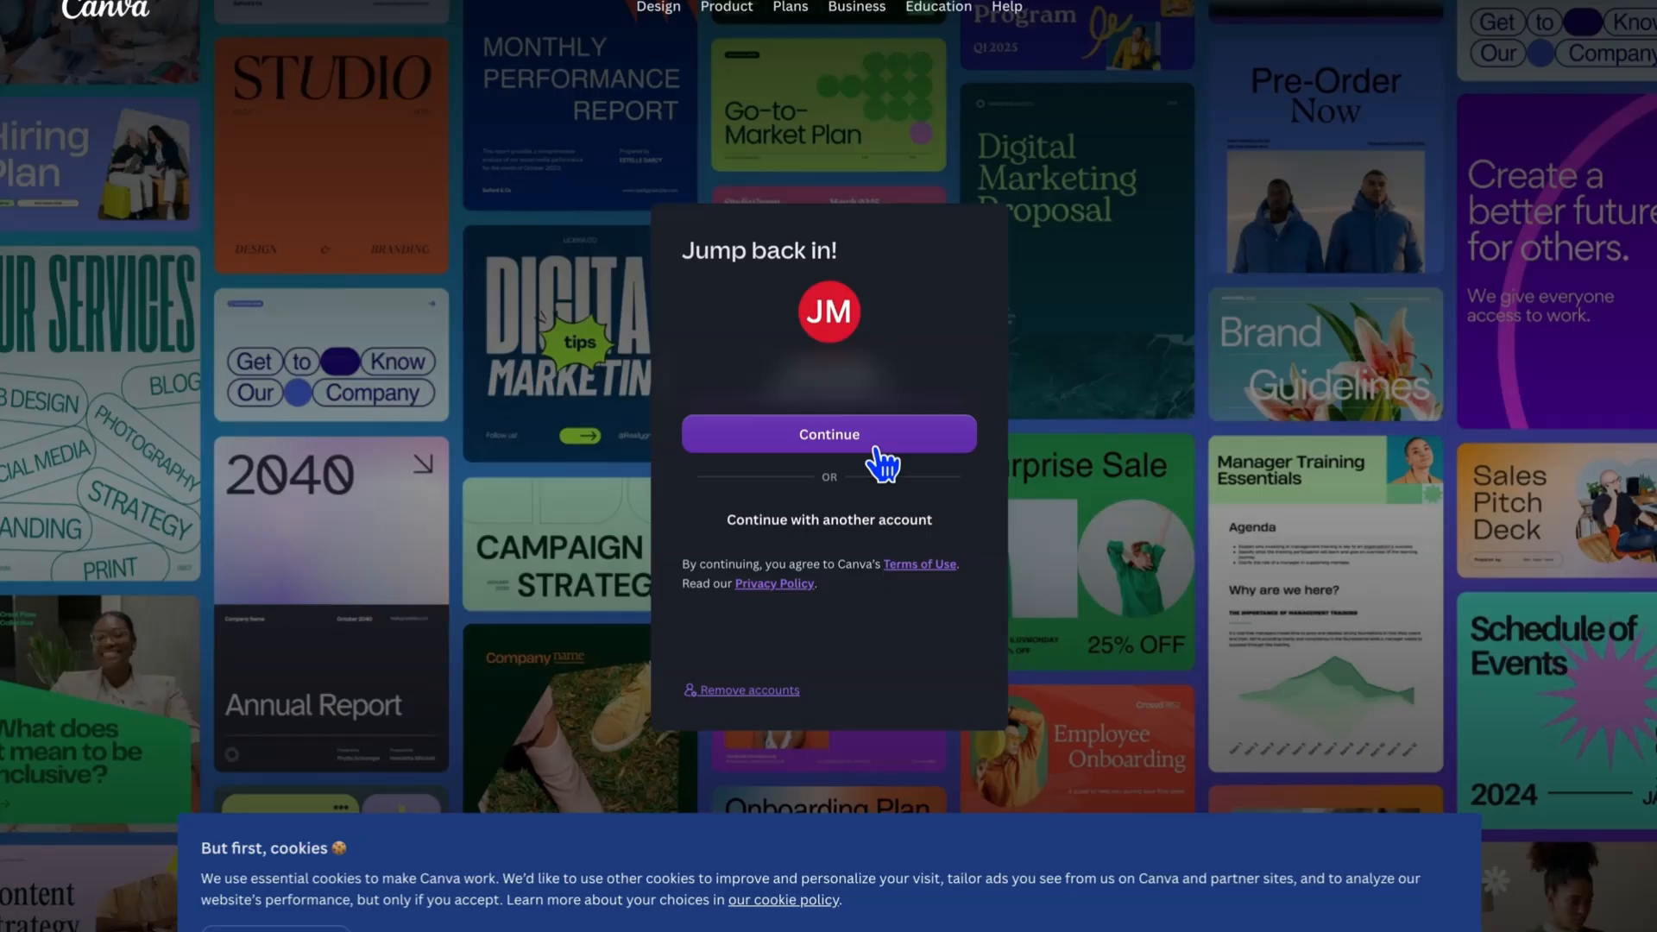
click(875, 447)
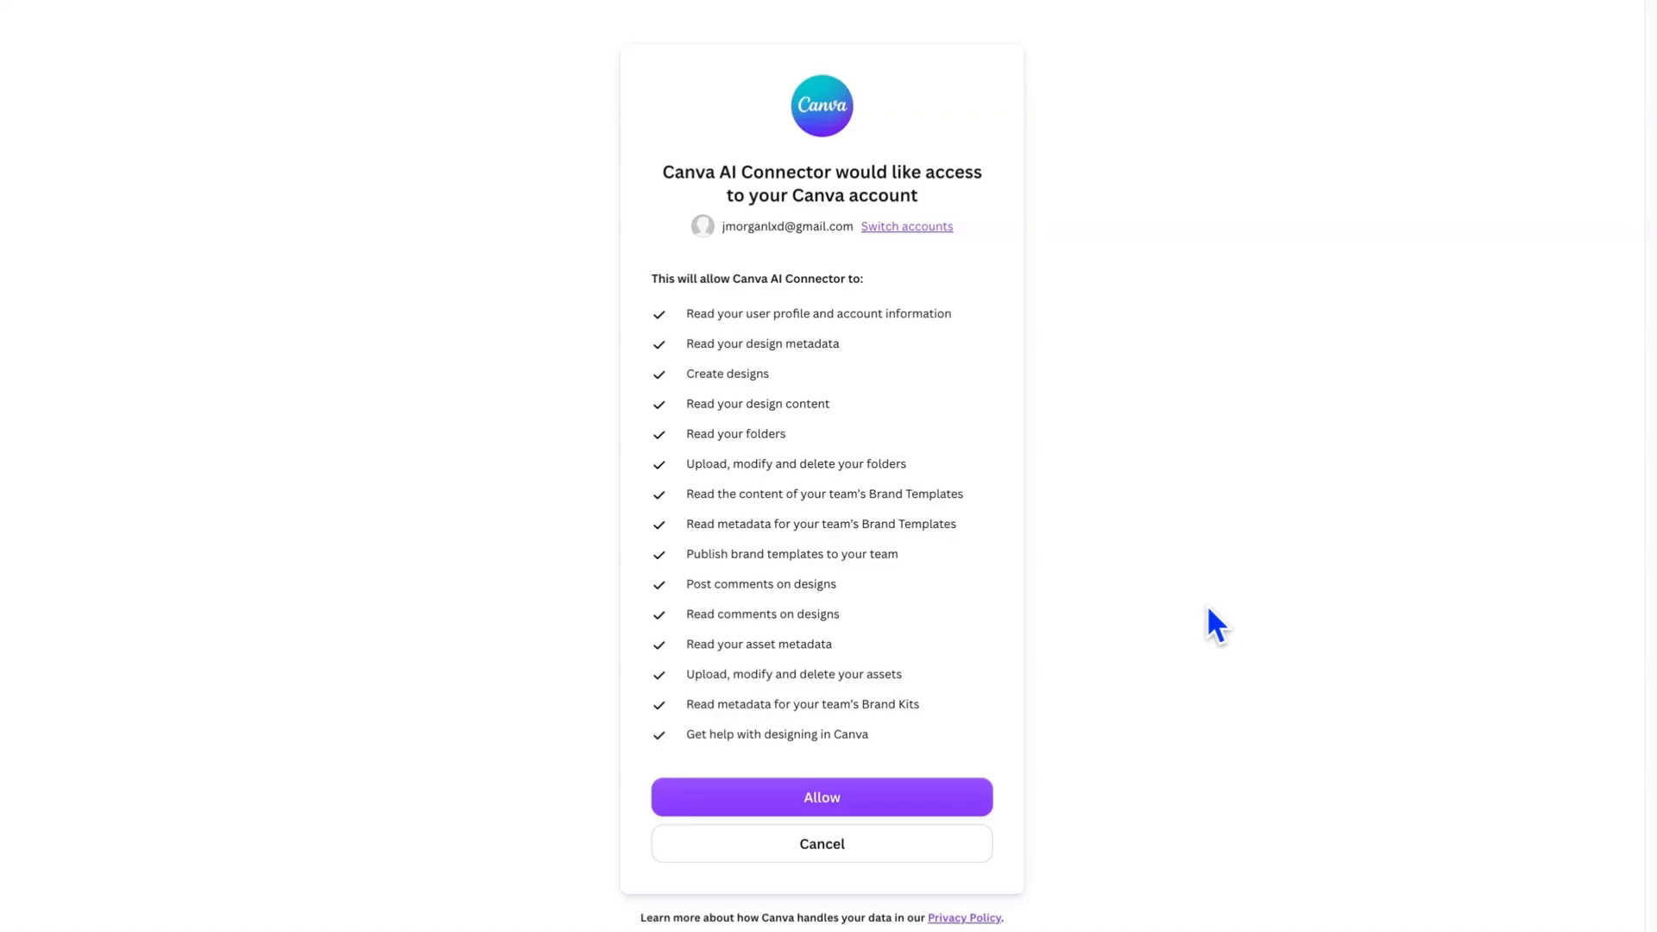
click(895, 803)
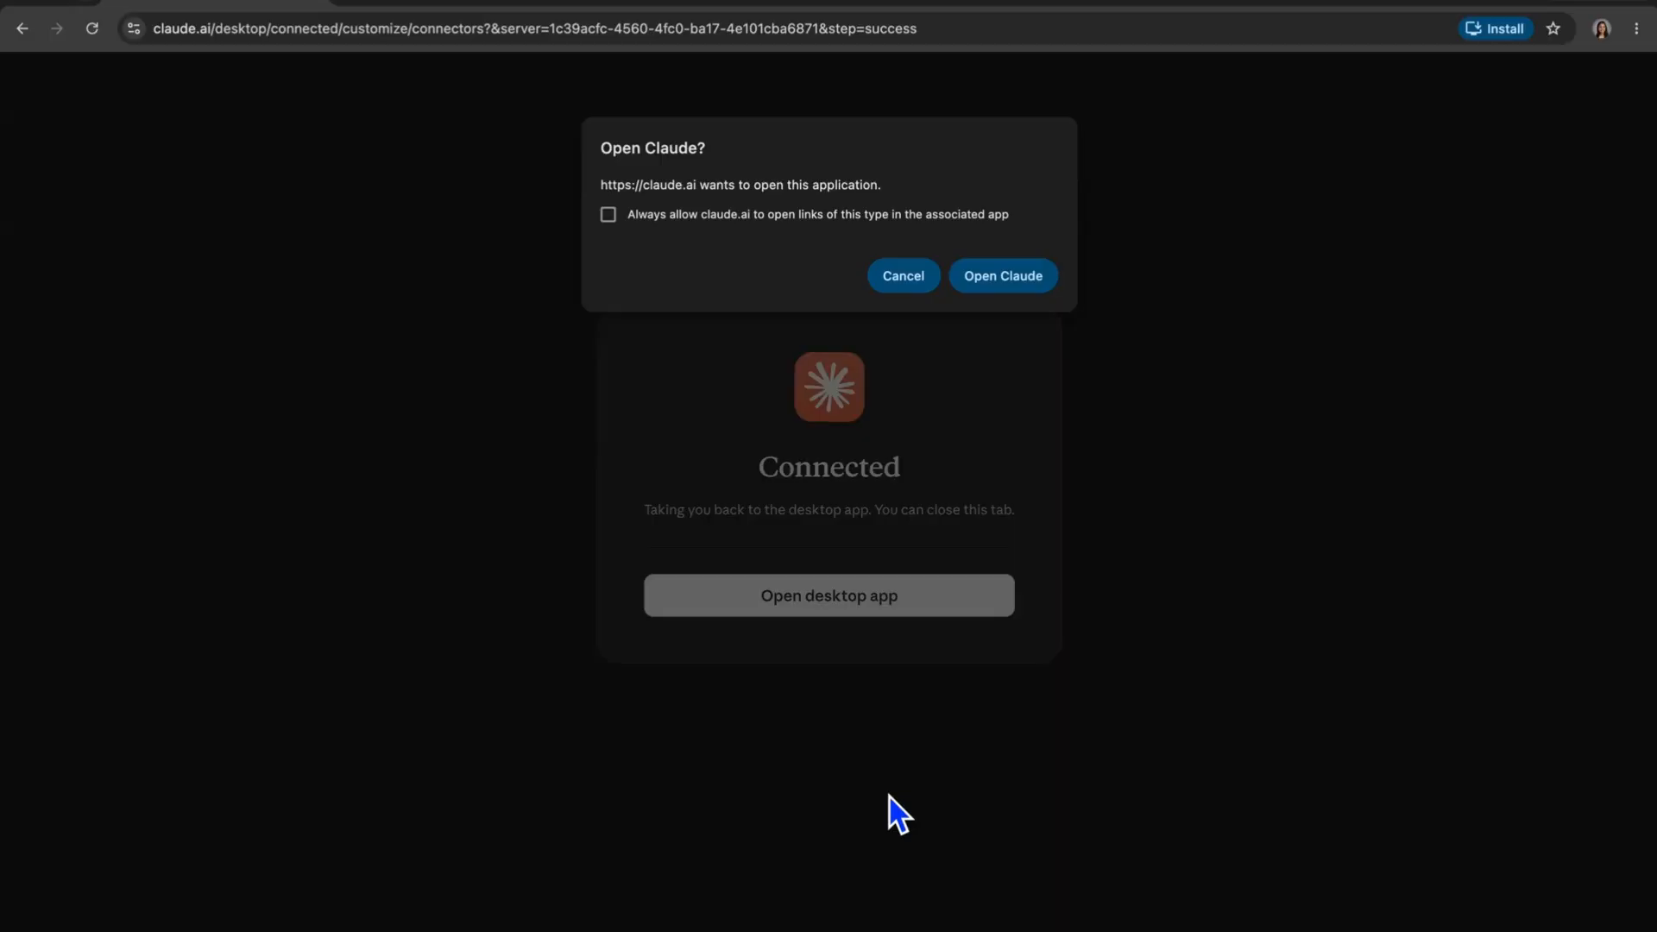
click(1021, 281)
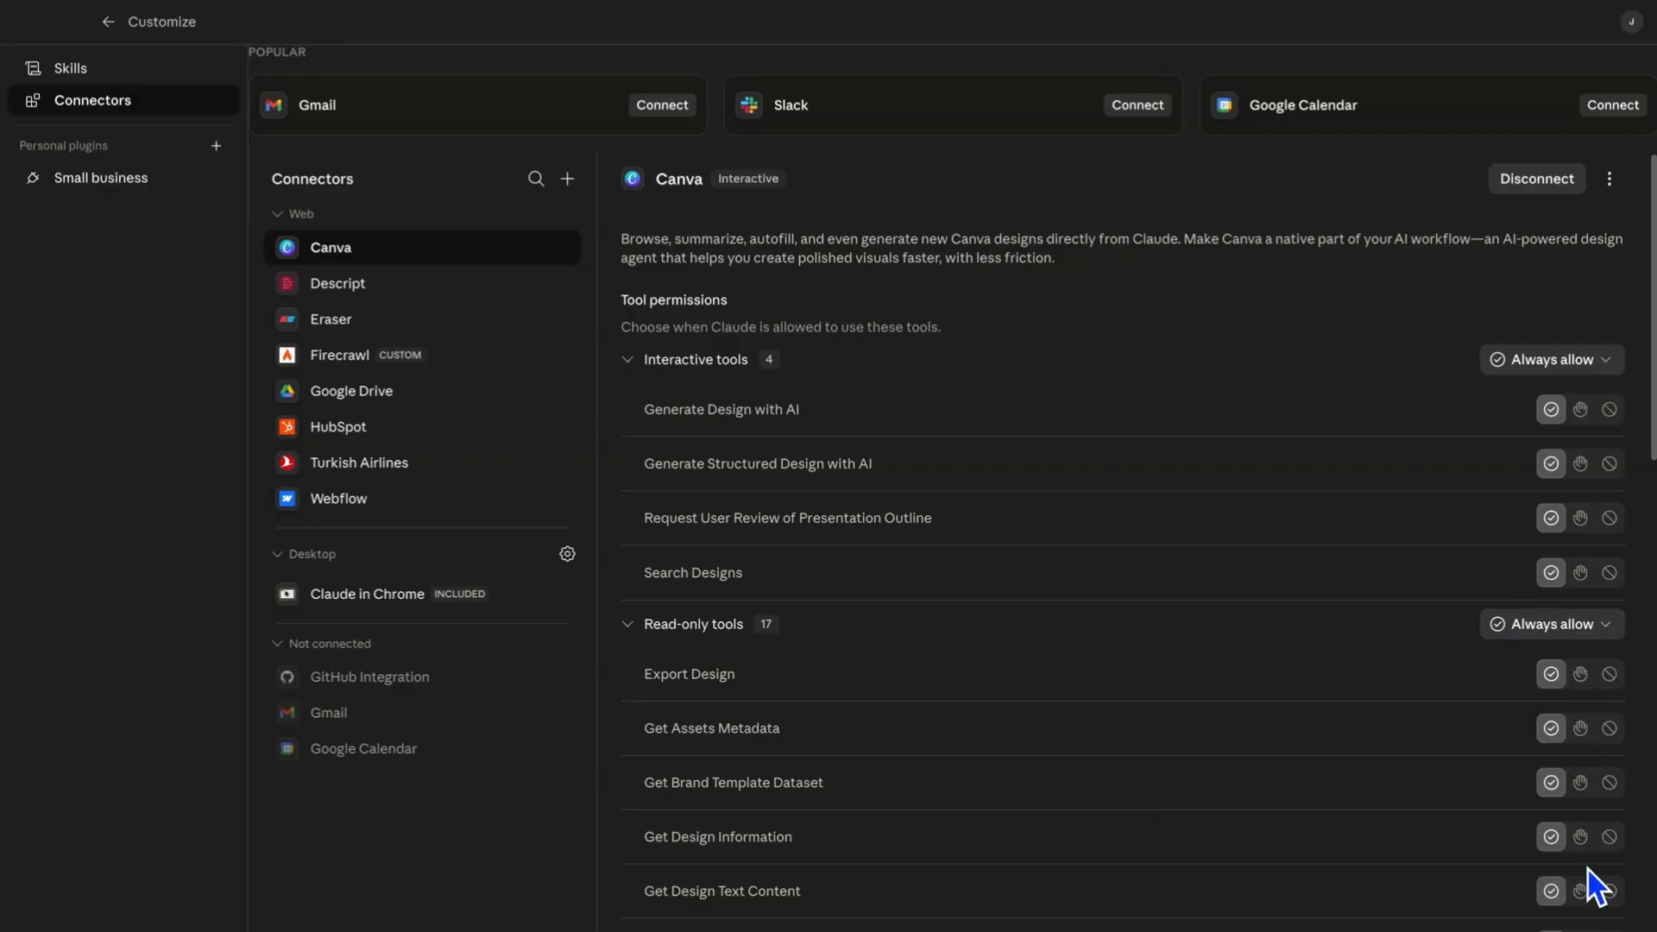
Review the Canva connector's permissions for interactive, read-only and write/delete tools
scroll(1642, 673, down, 1)
scroll(1642, 673, down, 3)
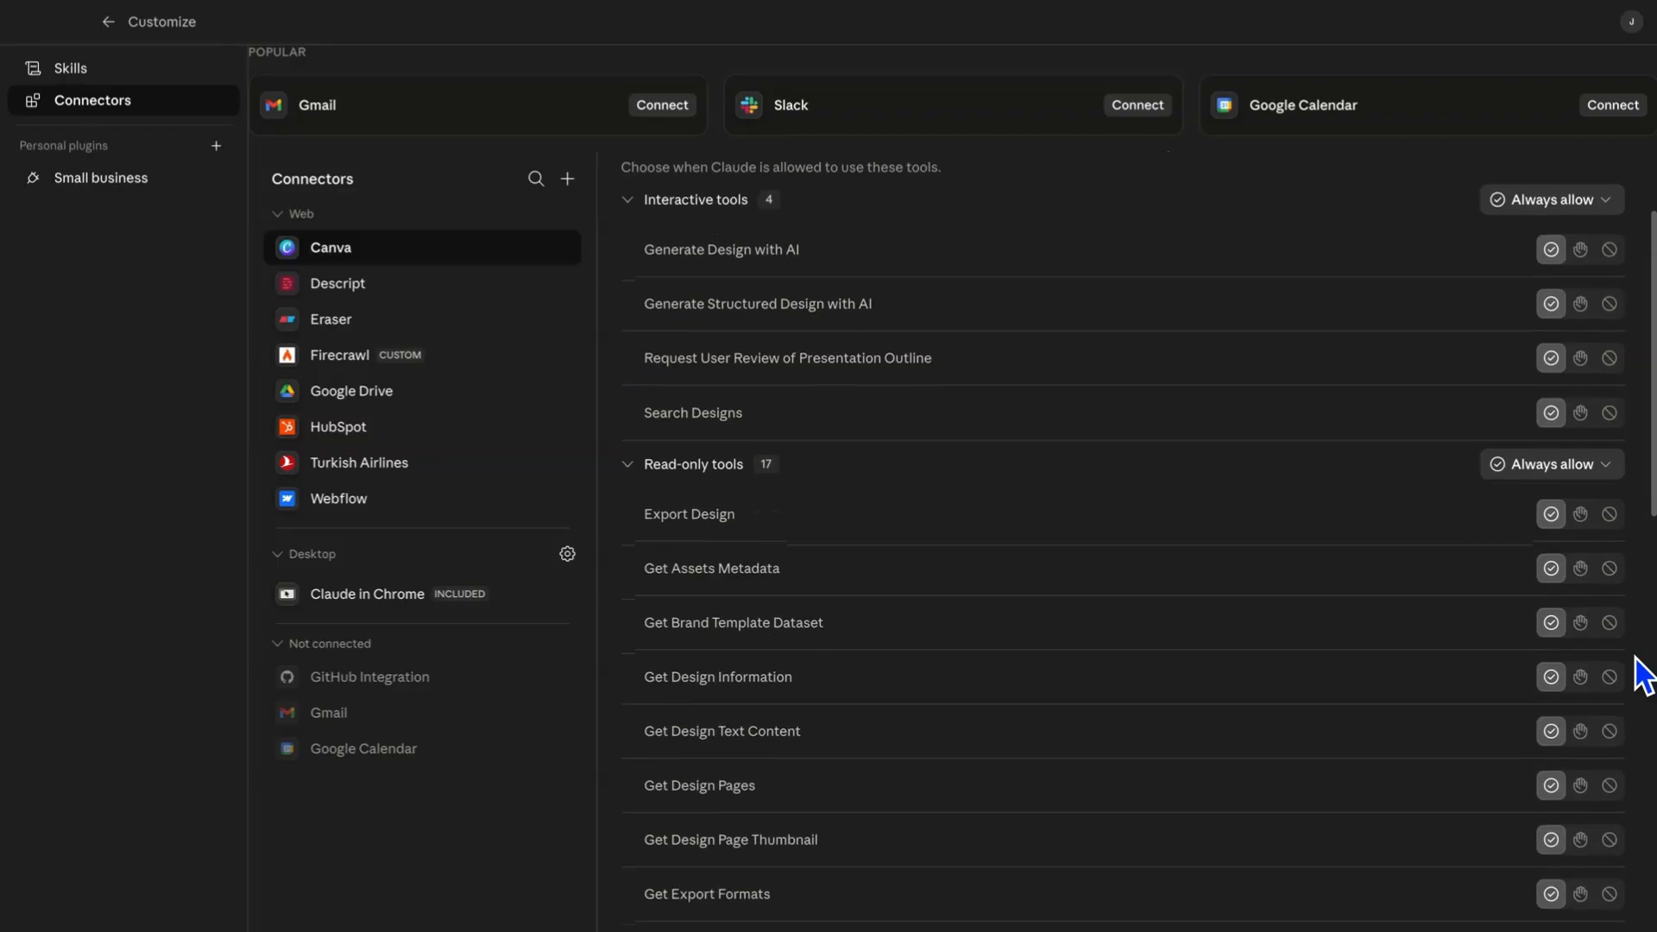
scroll(1642, 673, down, 3)
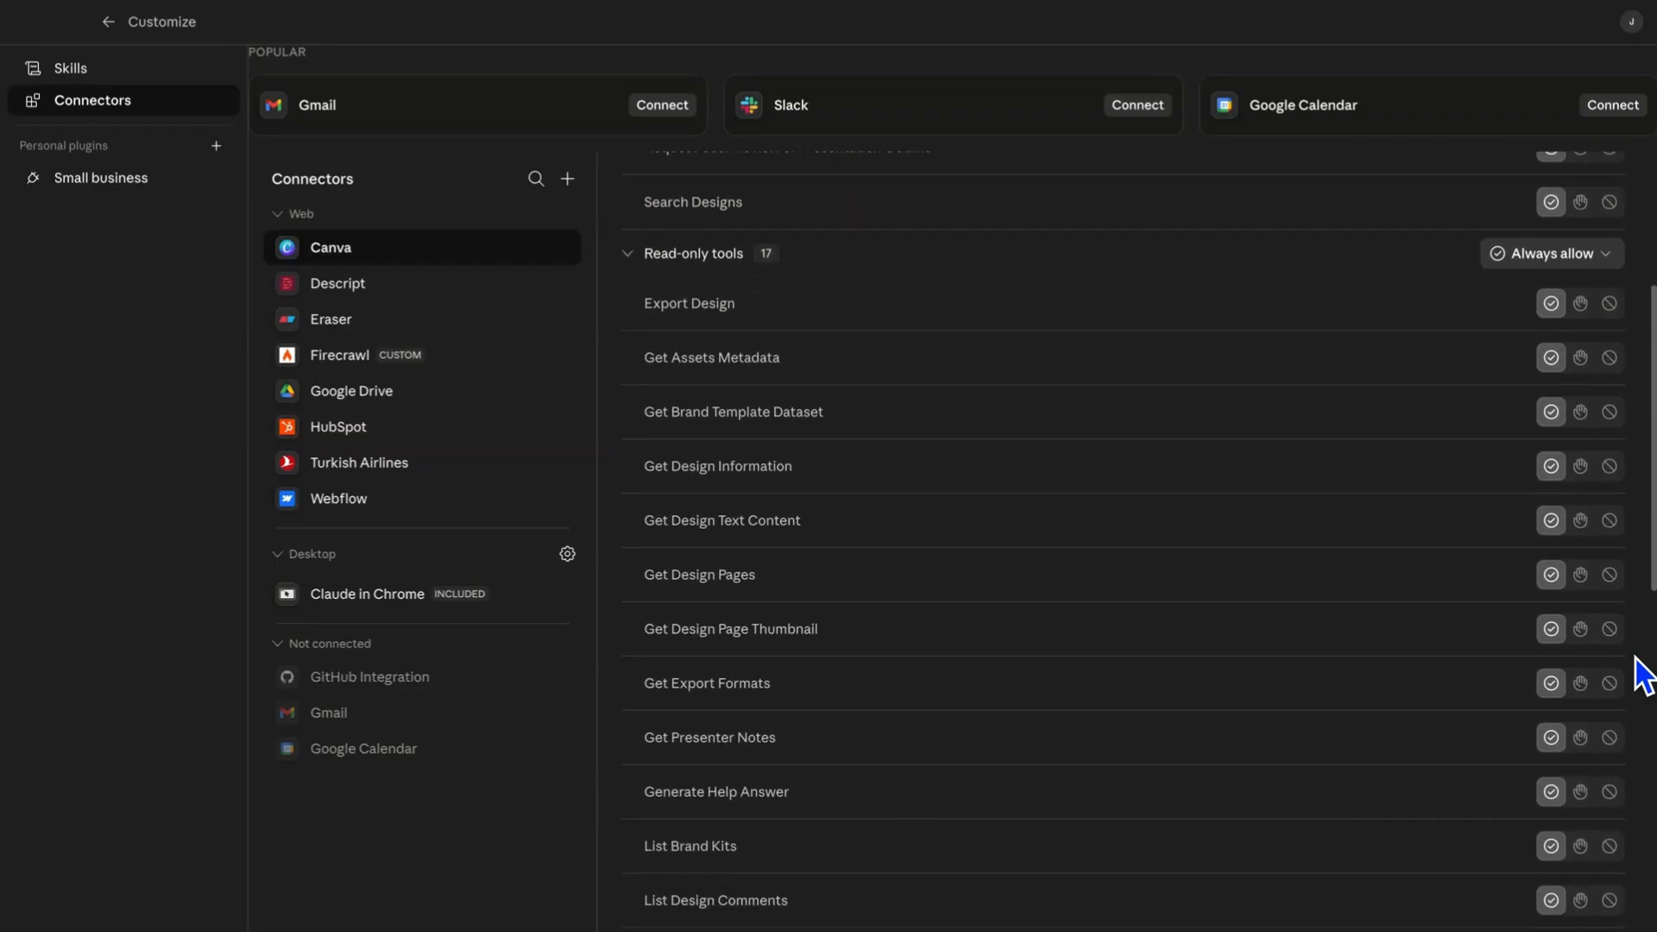
scroll(1642, 673, down, 7)
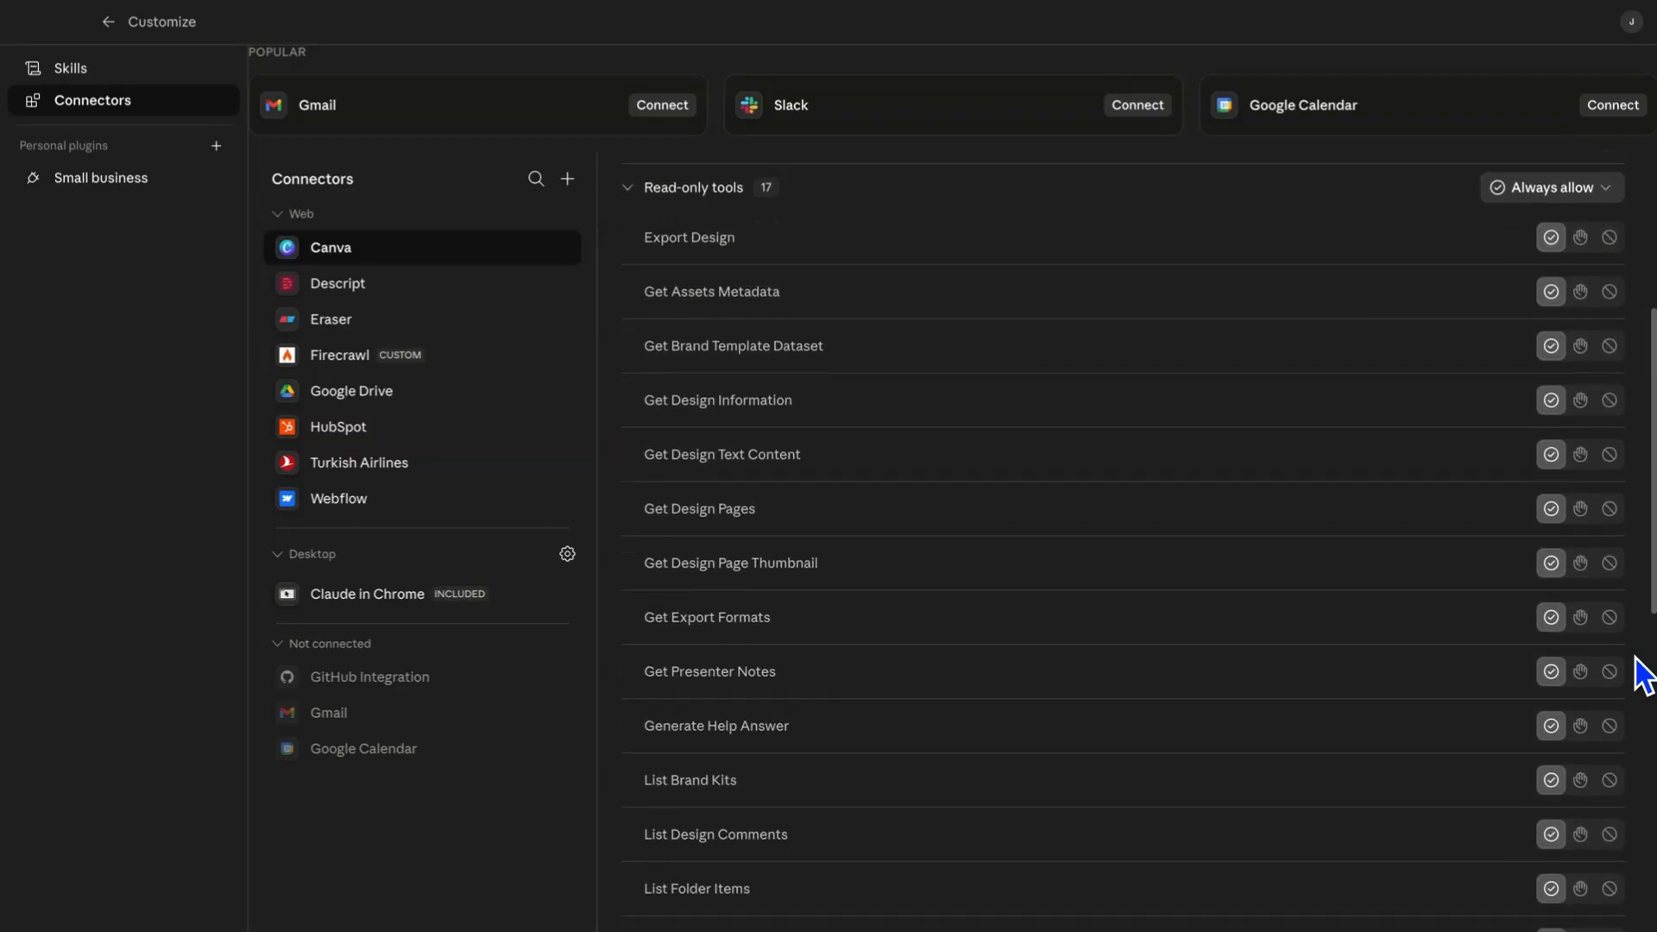
scroll(1642, 673, down, 3)
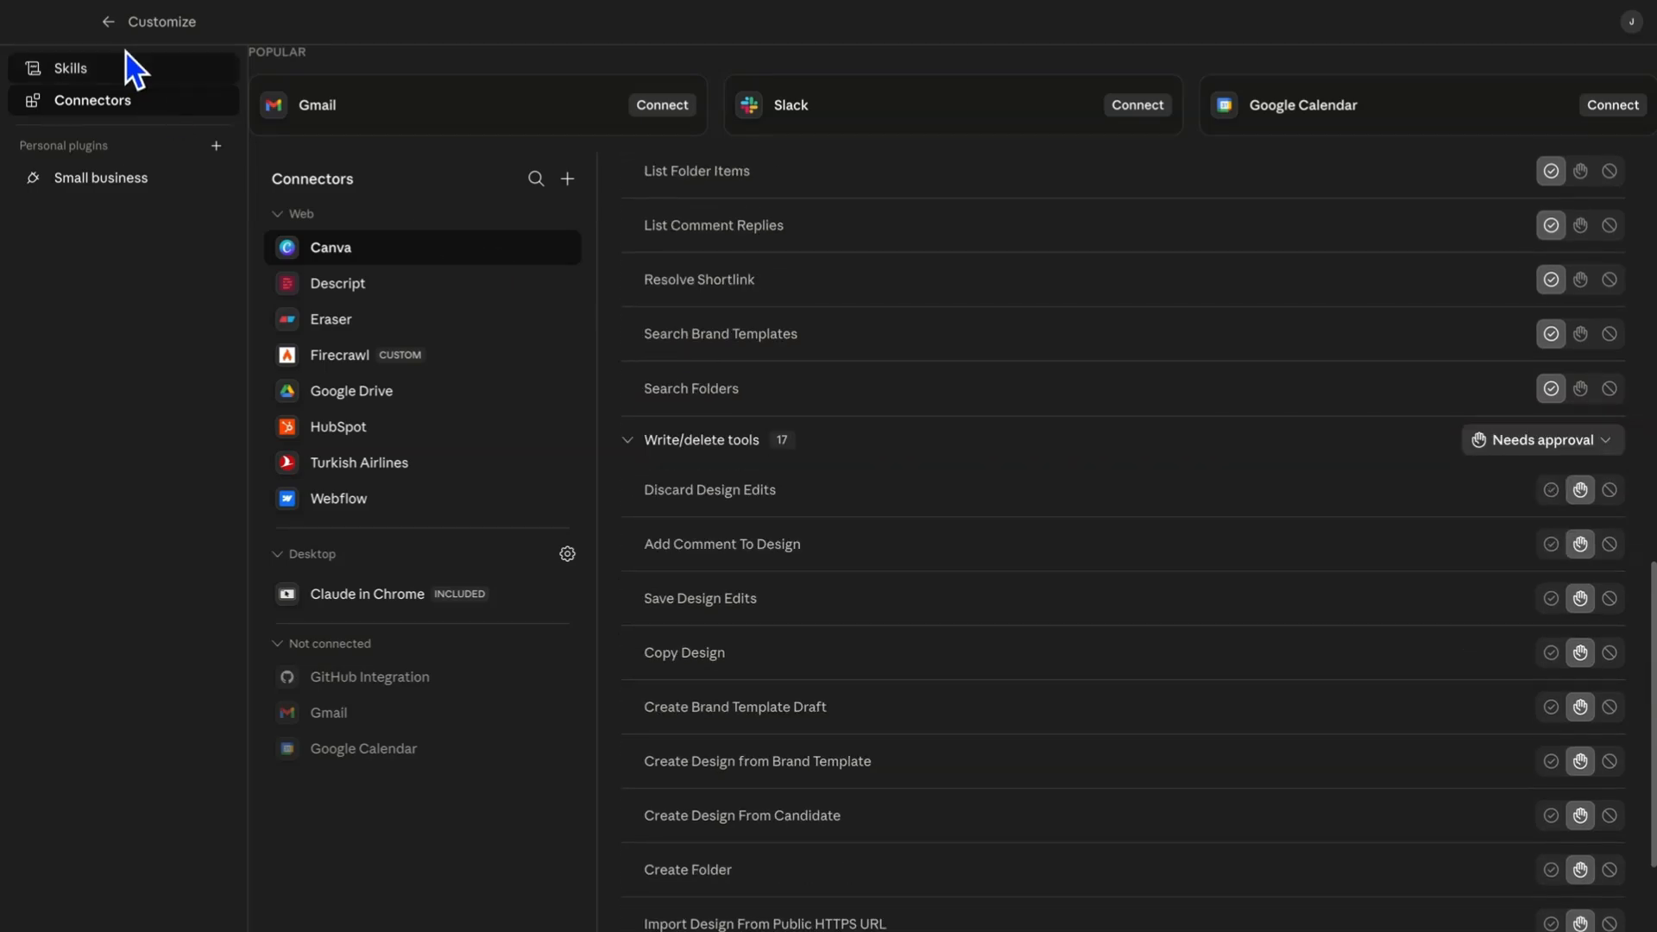
Return to the new chat and check whether Canva is enabled among its connectors
click(108, 21)
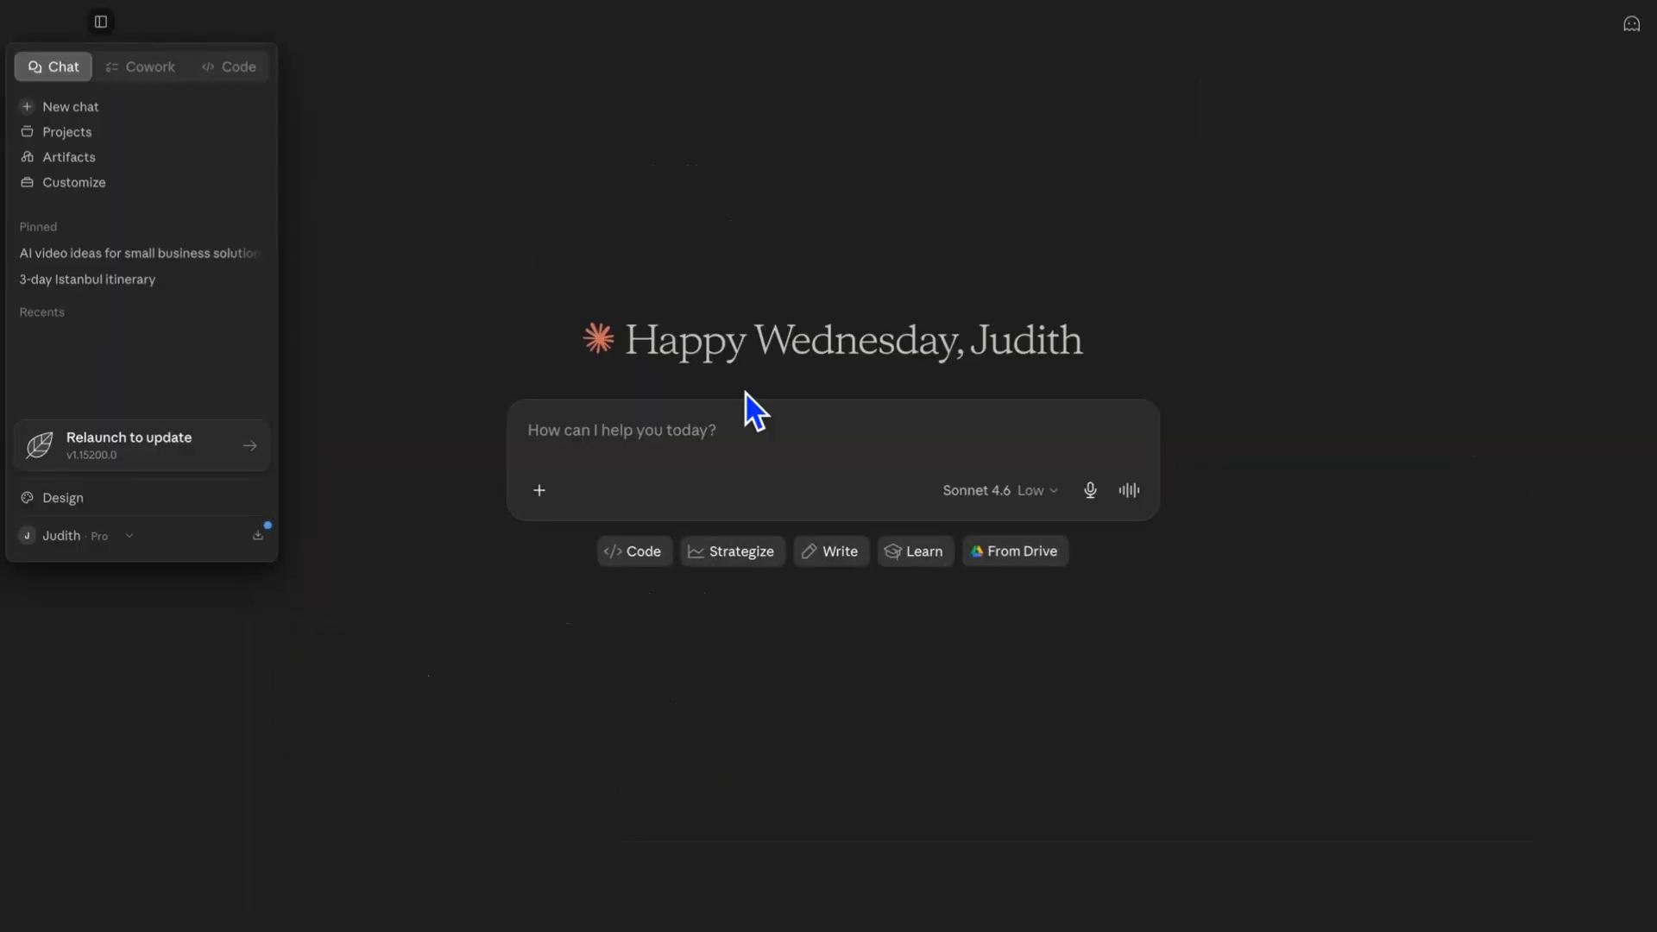
click(539, 492)
mouse_move(591, 628)
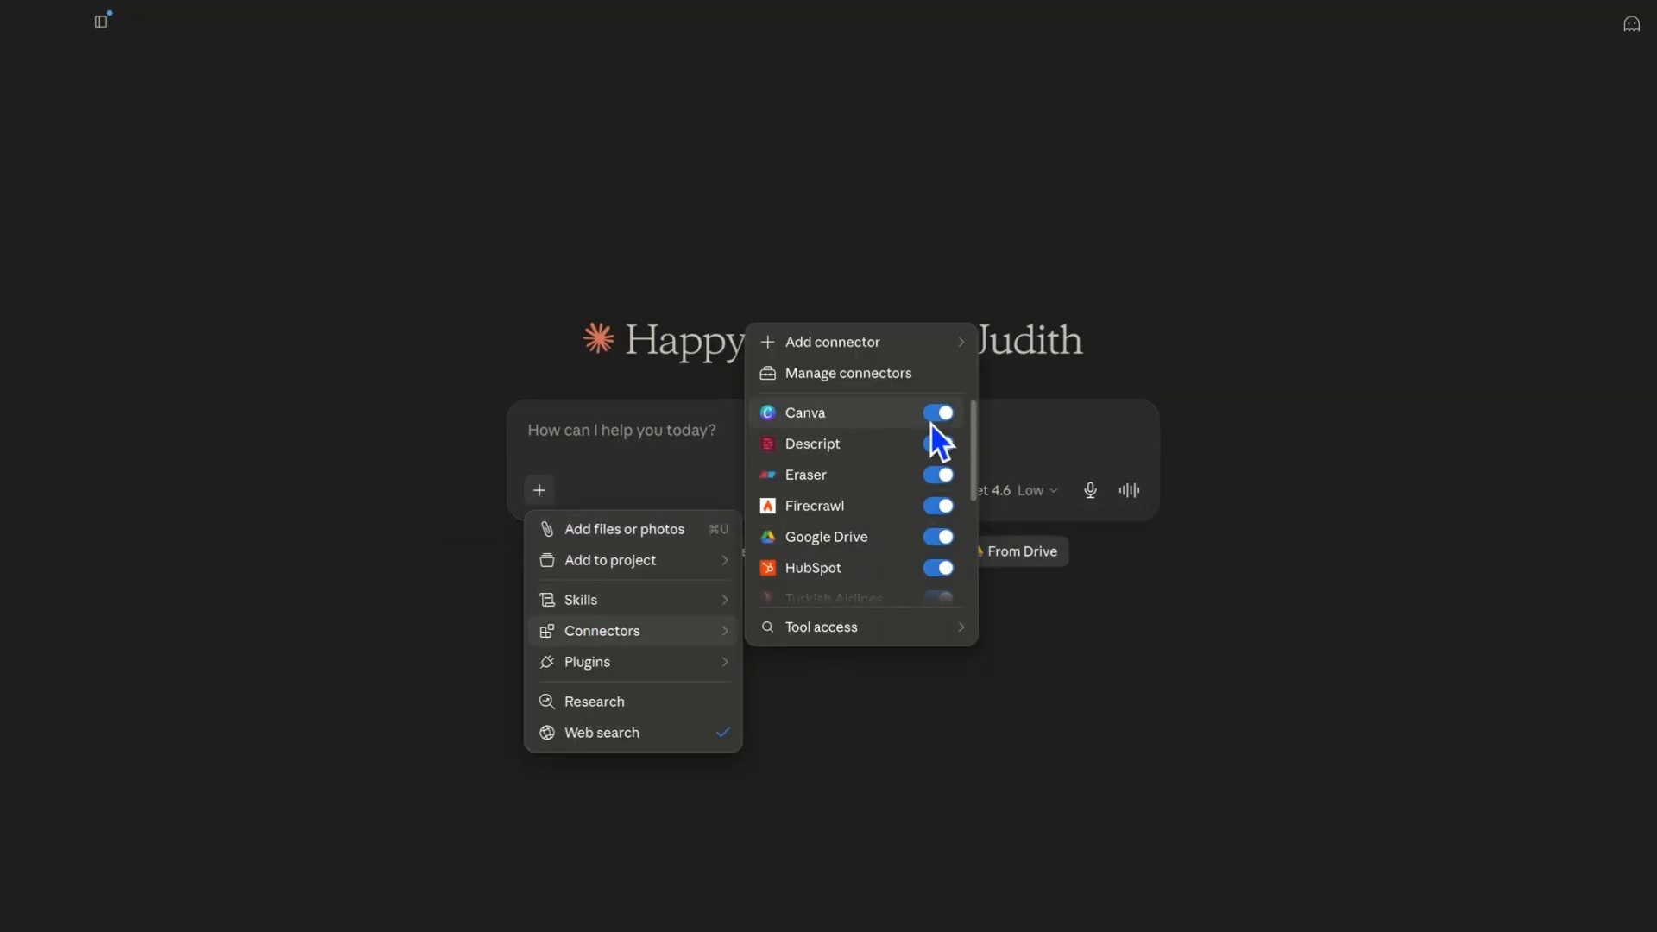
Send "I would like to use Canva during this conversation." and allow Claude to search for connectors
click(646, 422)
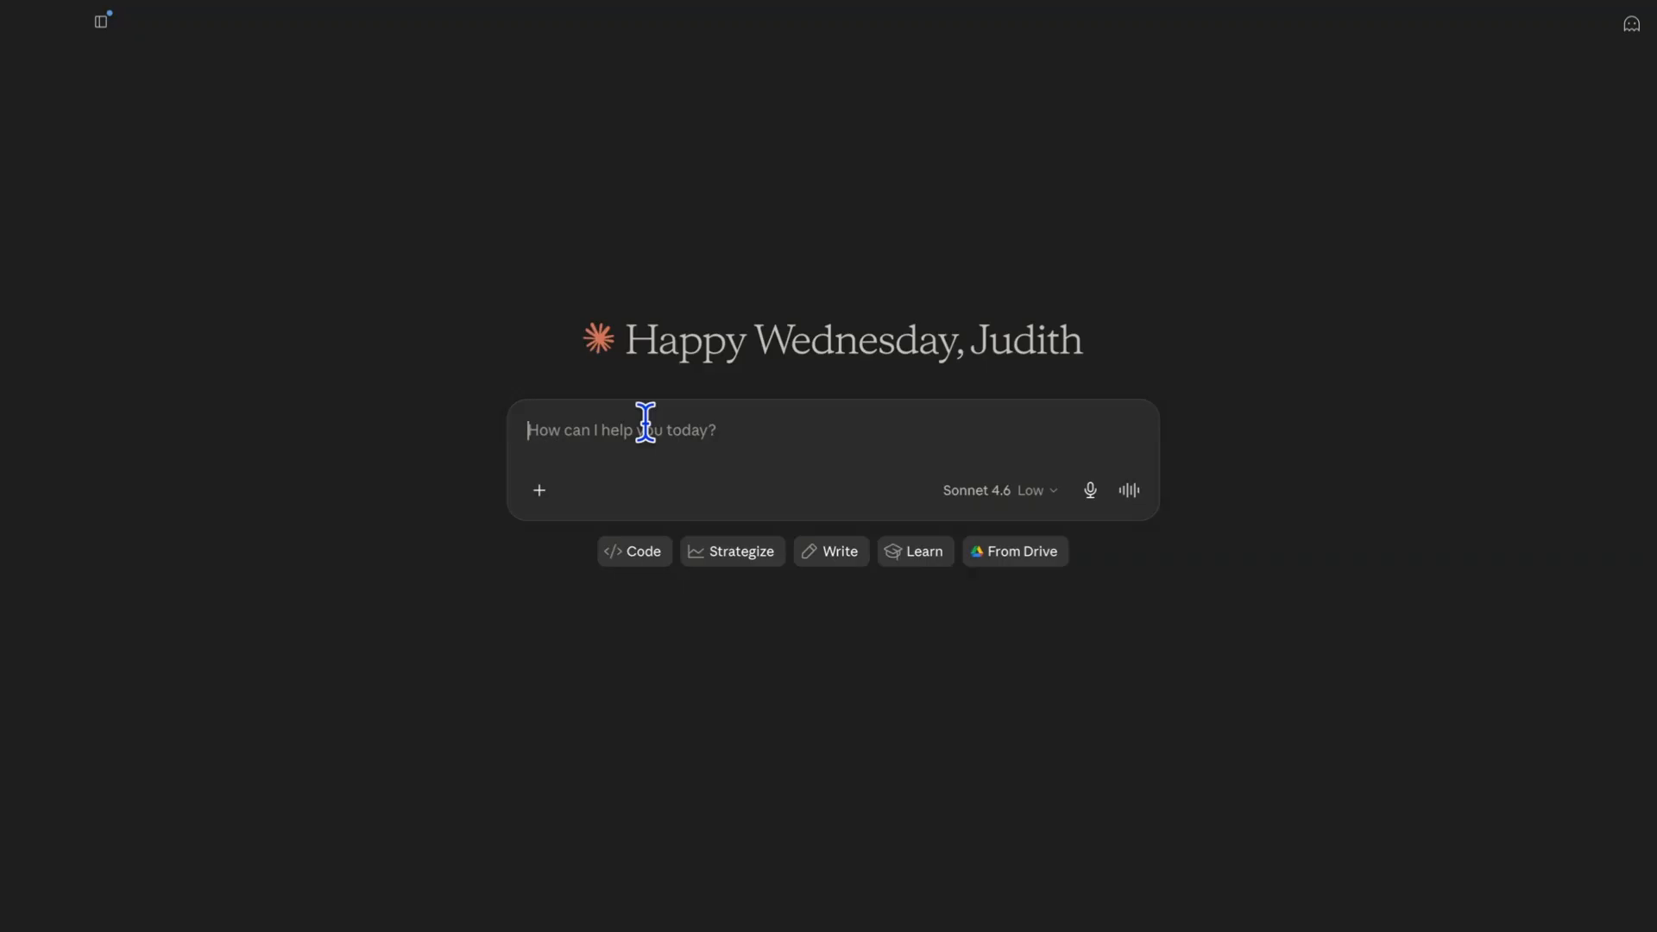
text(I would like to us)
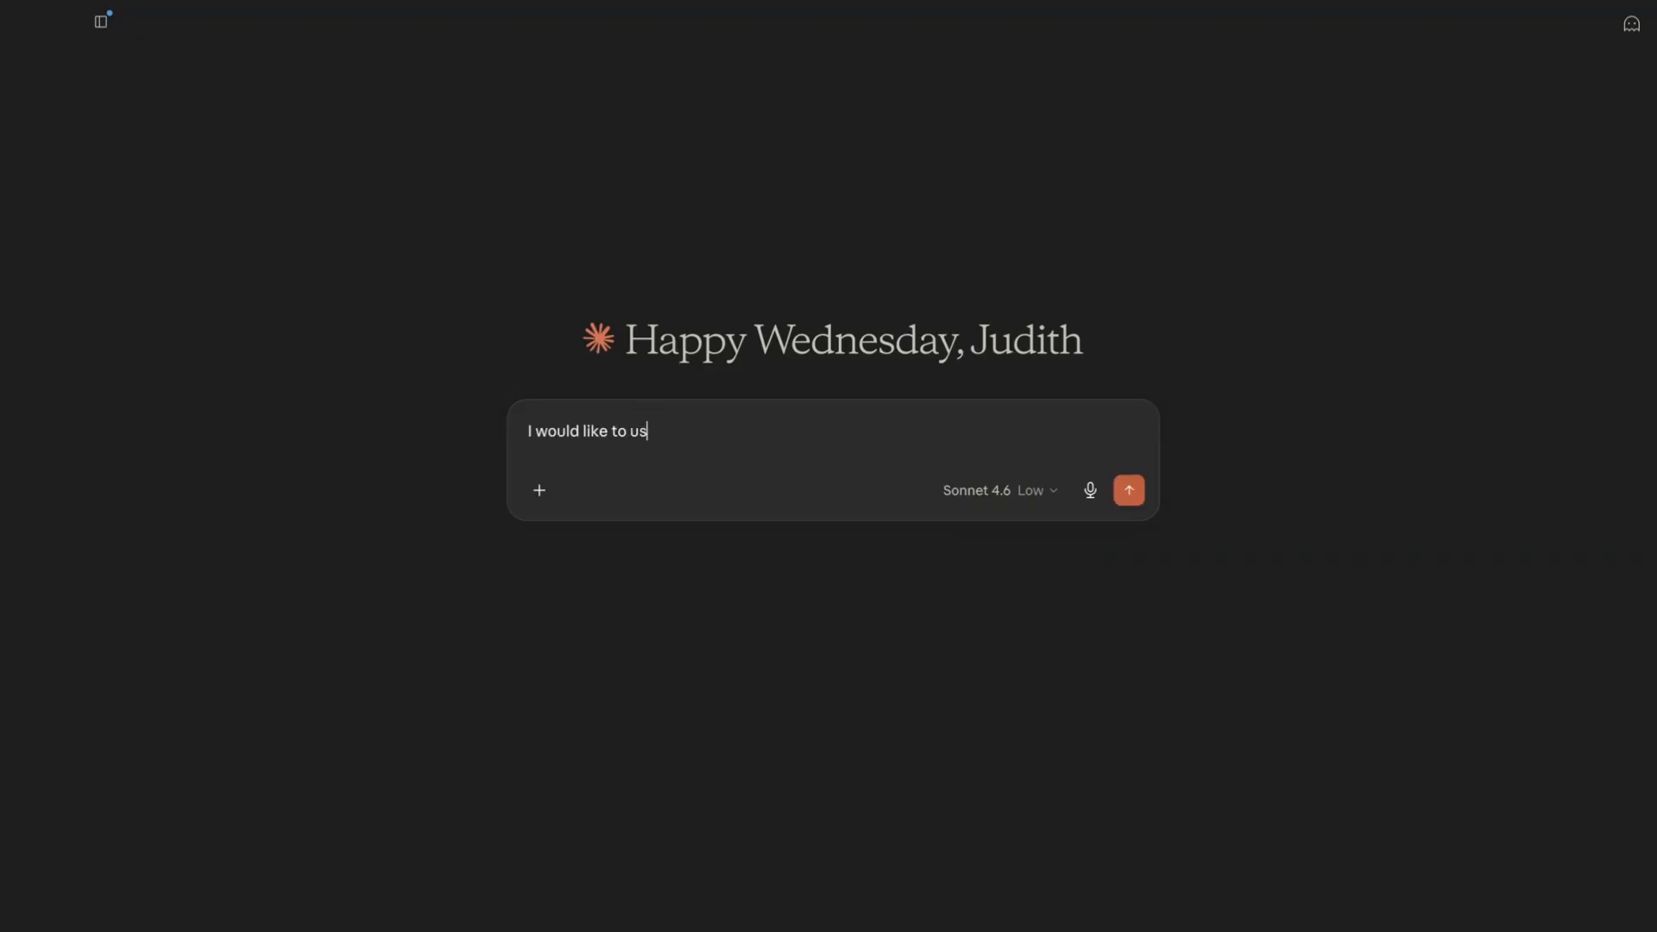
text(e Canva during this conversation.)
key(Return)
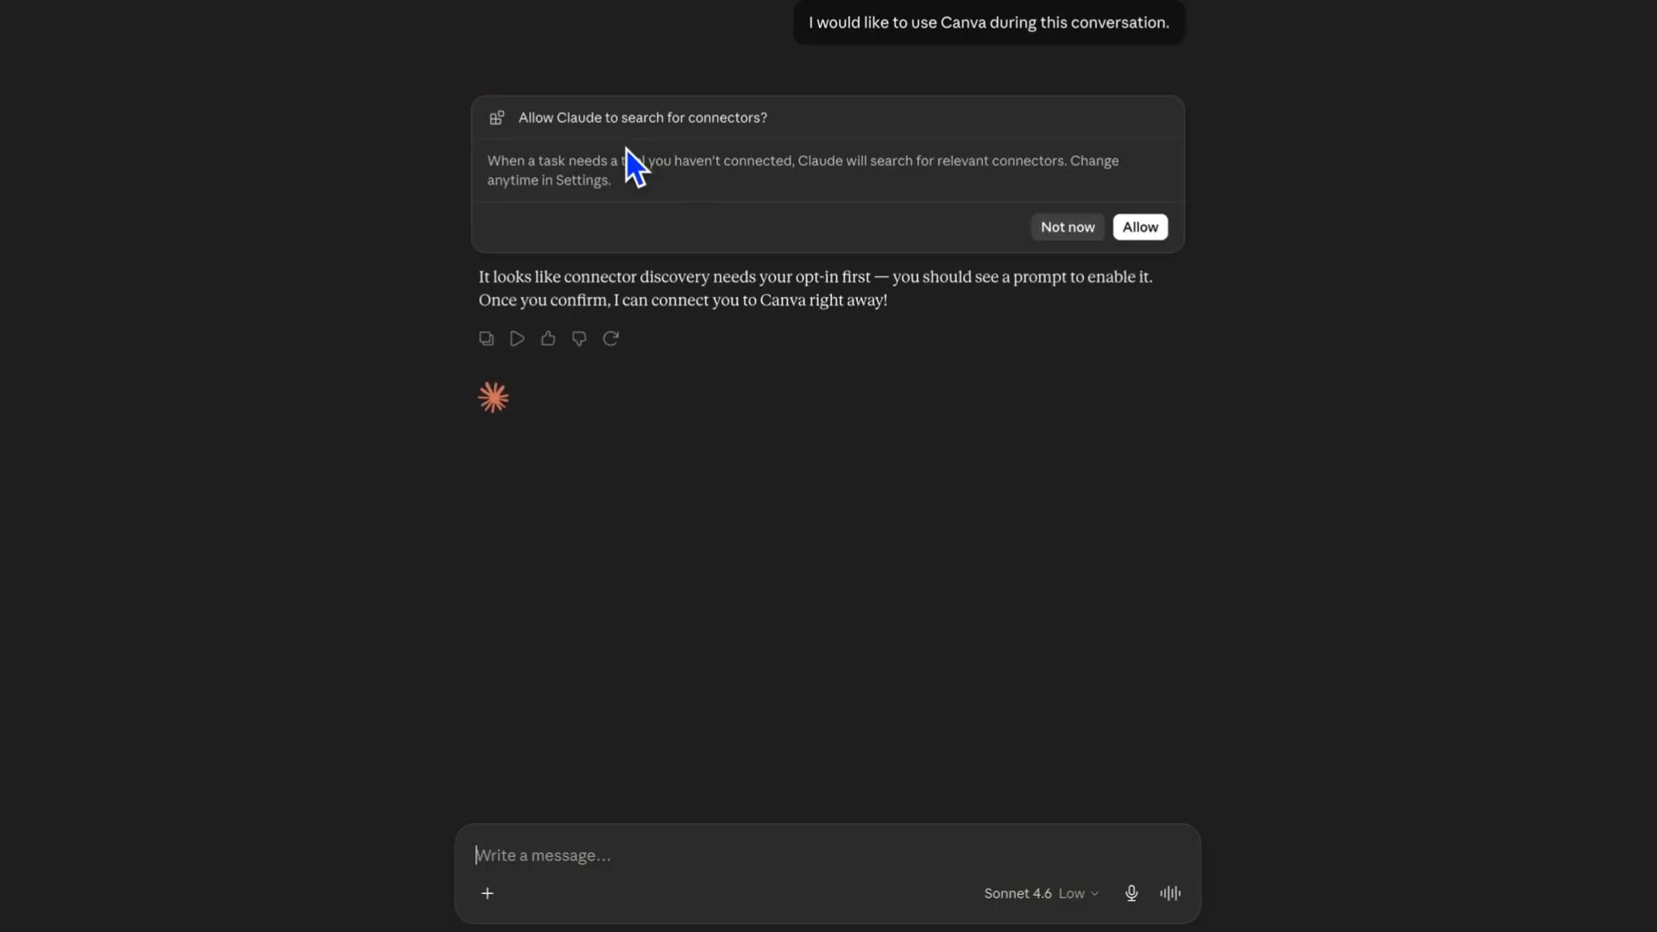
click(1151, 238)
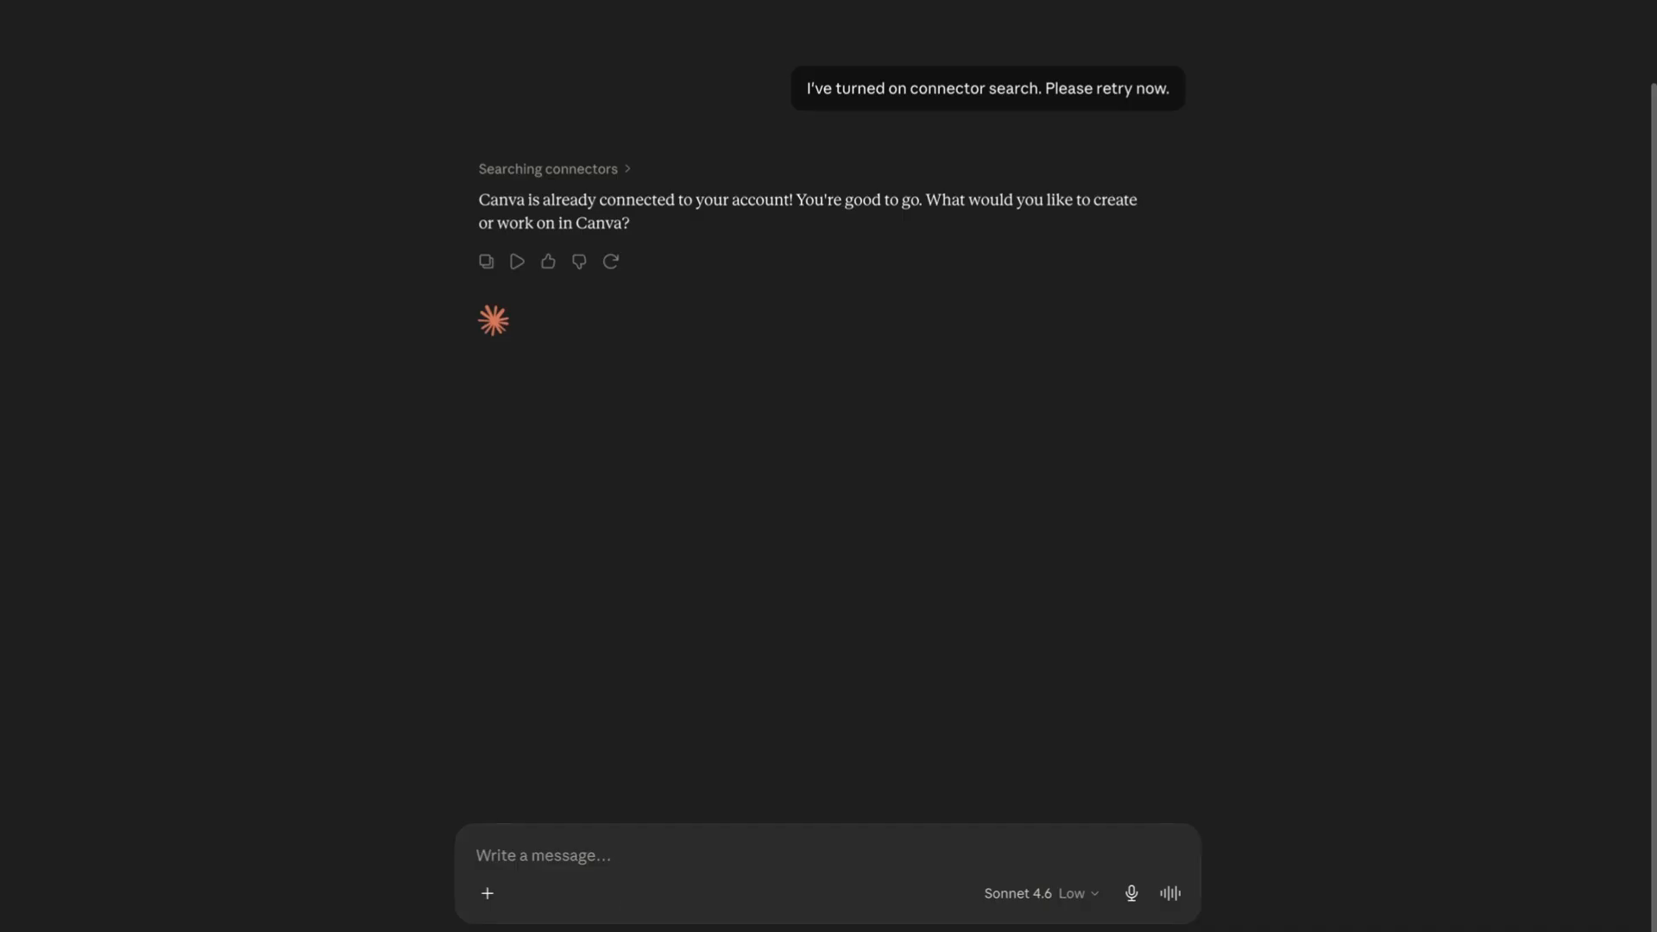
Switch to Google Docs and examine the brand-design-guidelines-template, from Brand Basics through Typography
click(588, 915)
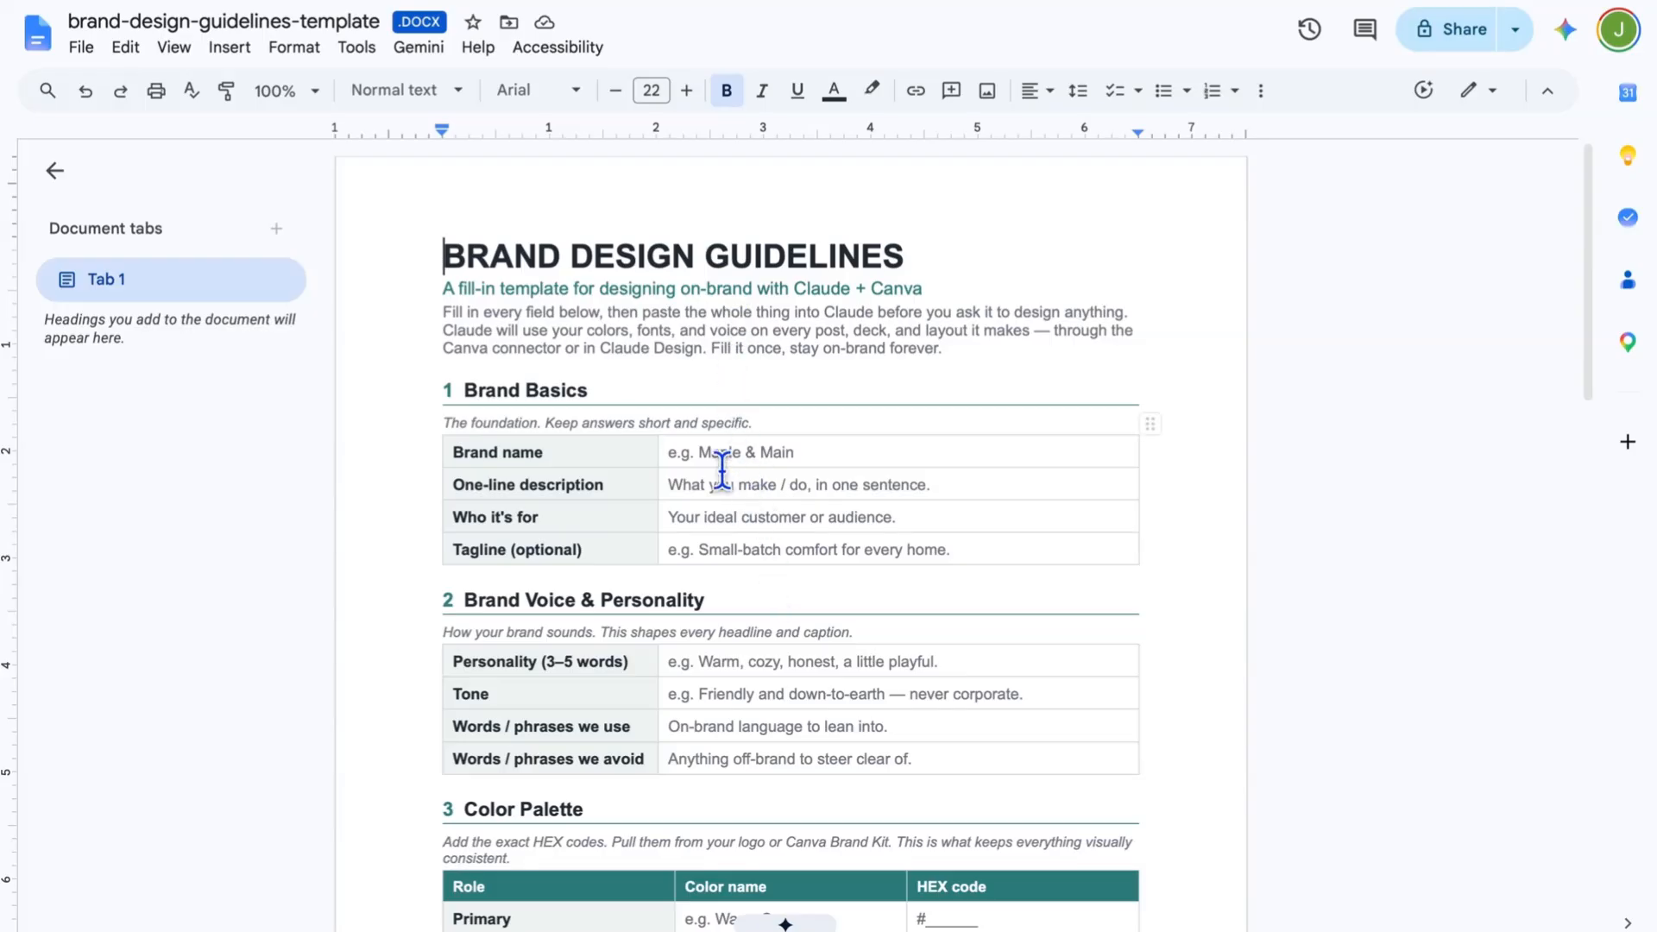
click(718, 454)
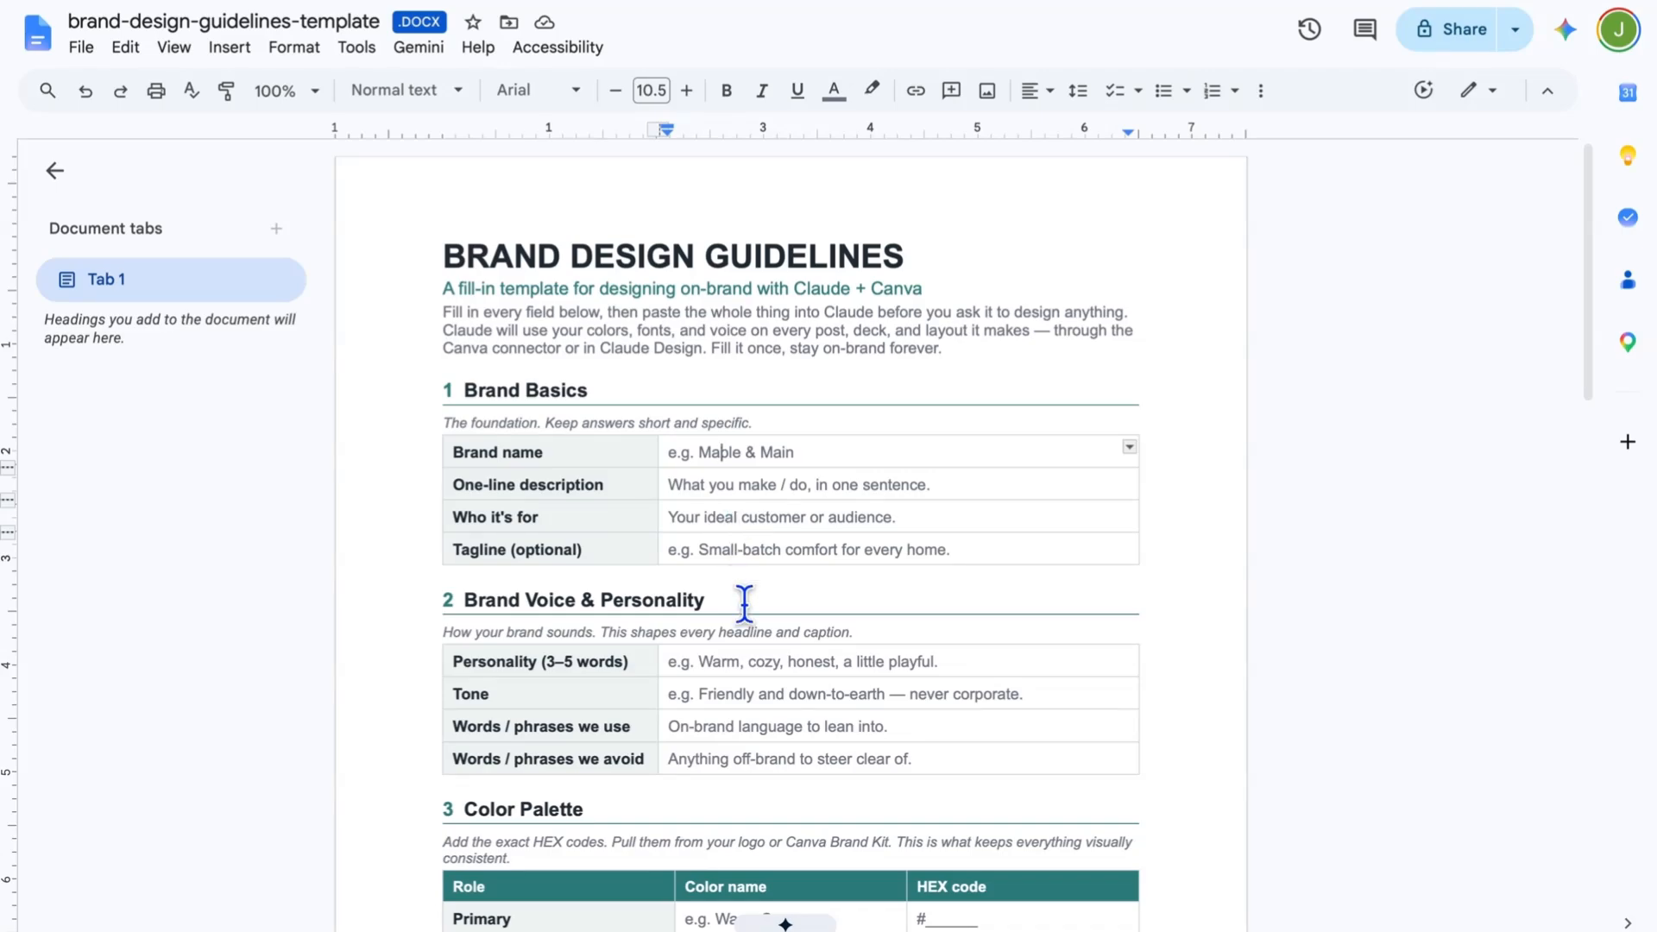
scroll(759, 682, down, 2)
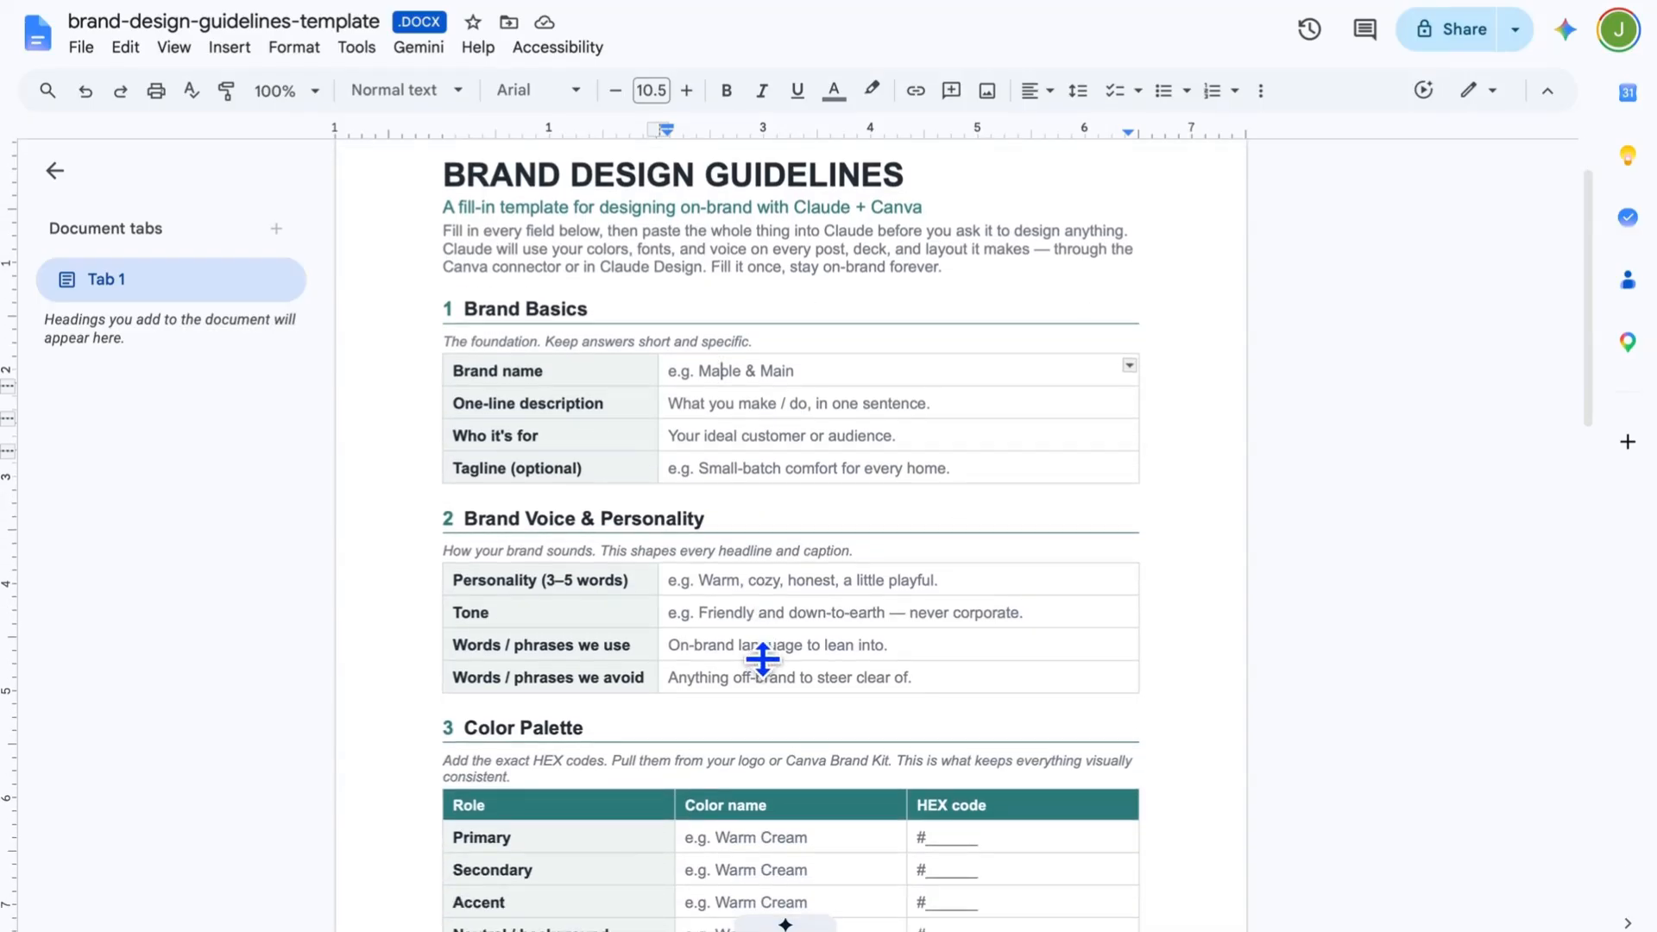
scroll(773, 653, down, 5)
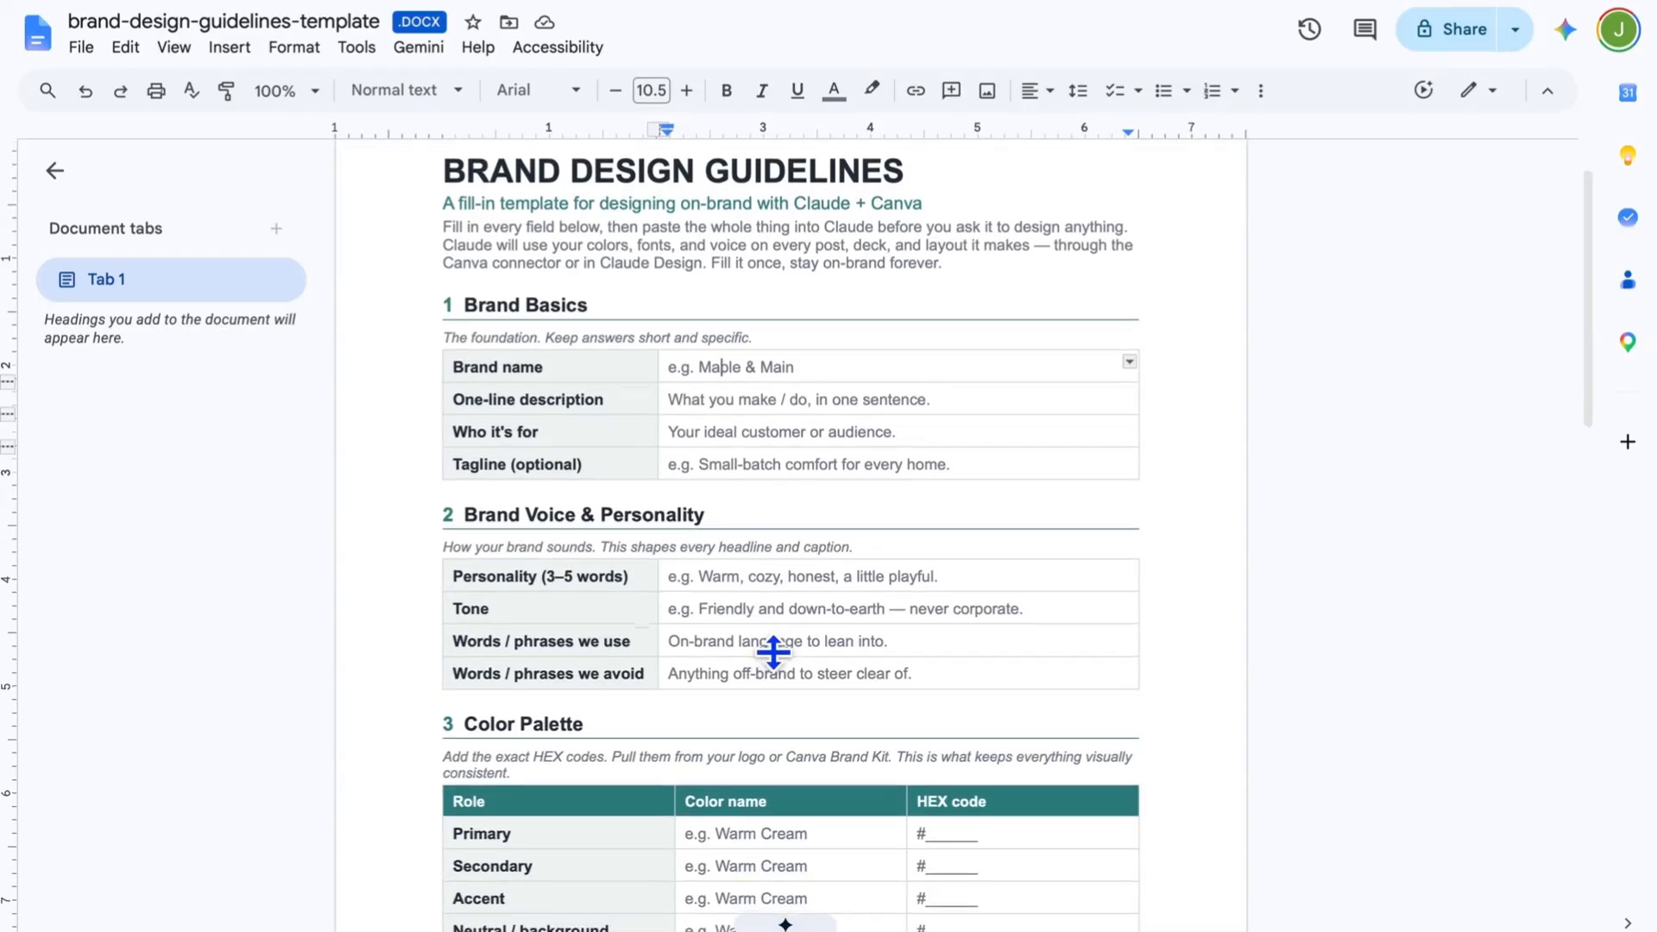
scroll(785, 686, down, 2)
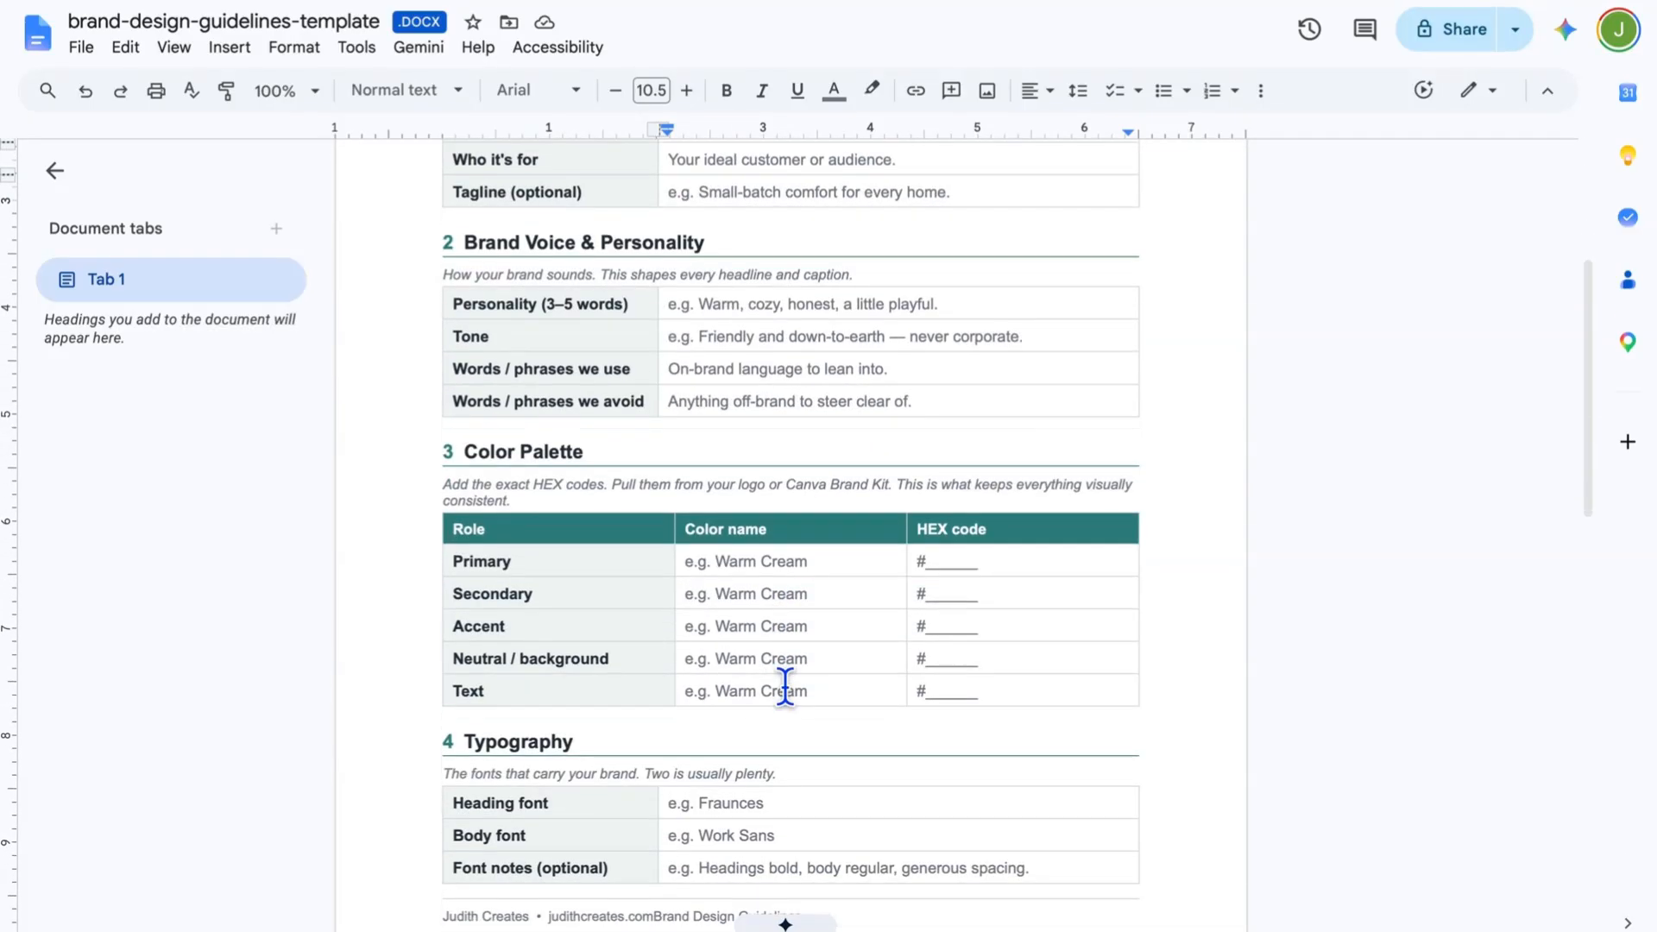
scroll(791, 671, down, 5)
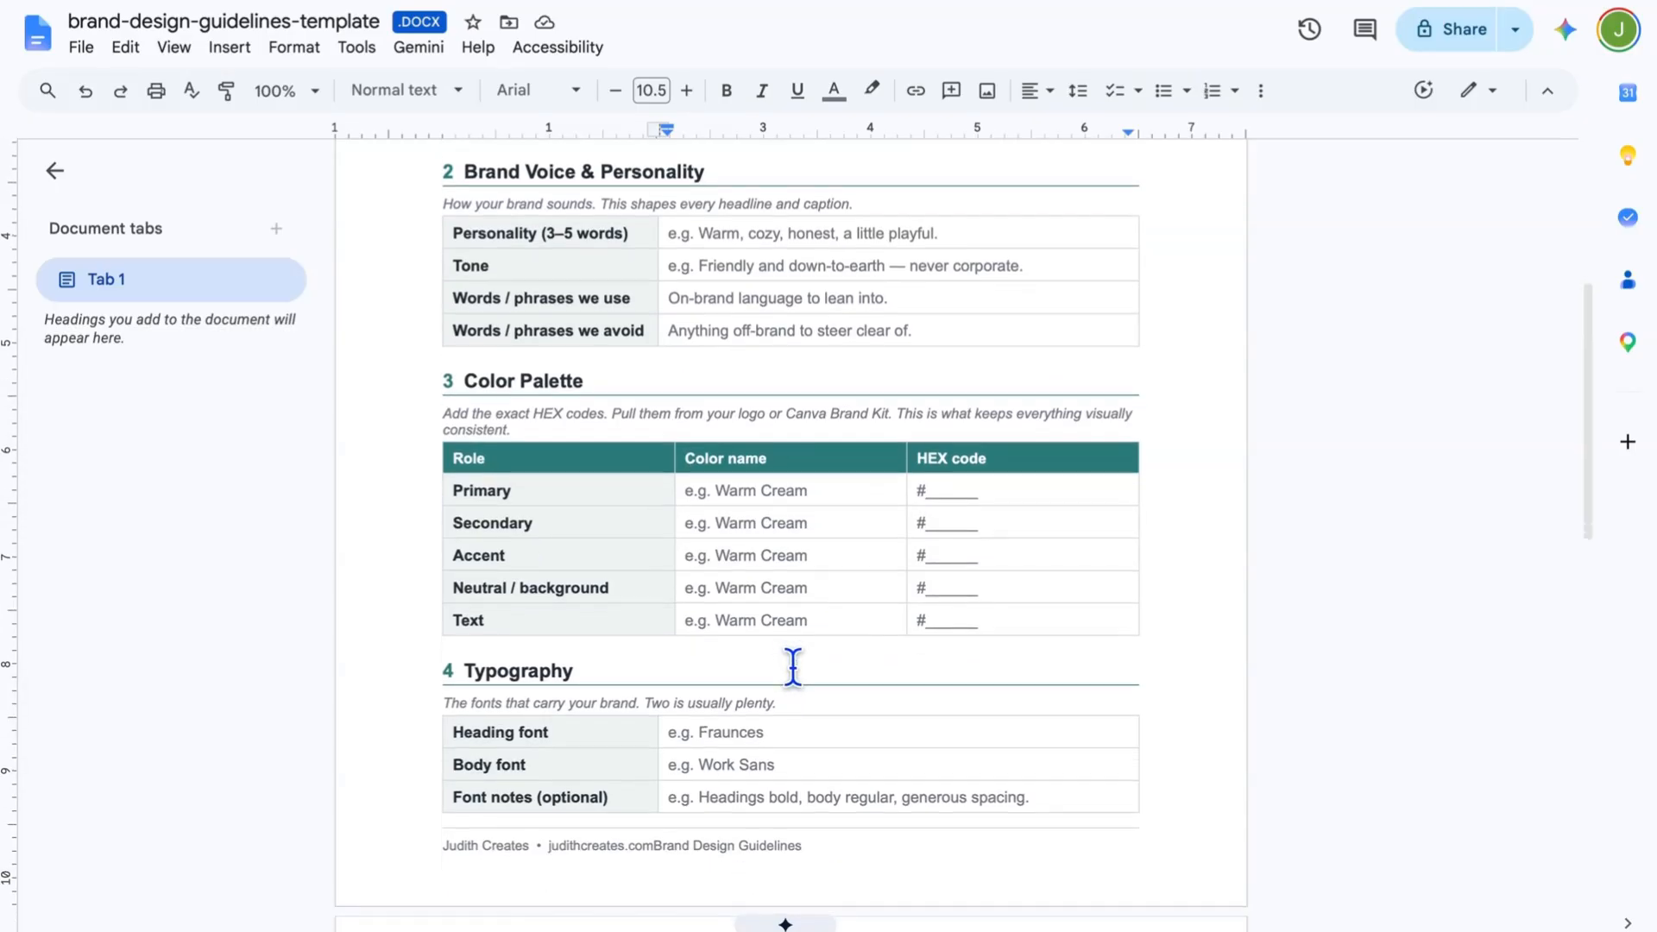
scroll(804, 645, down, 3)
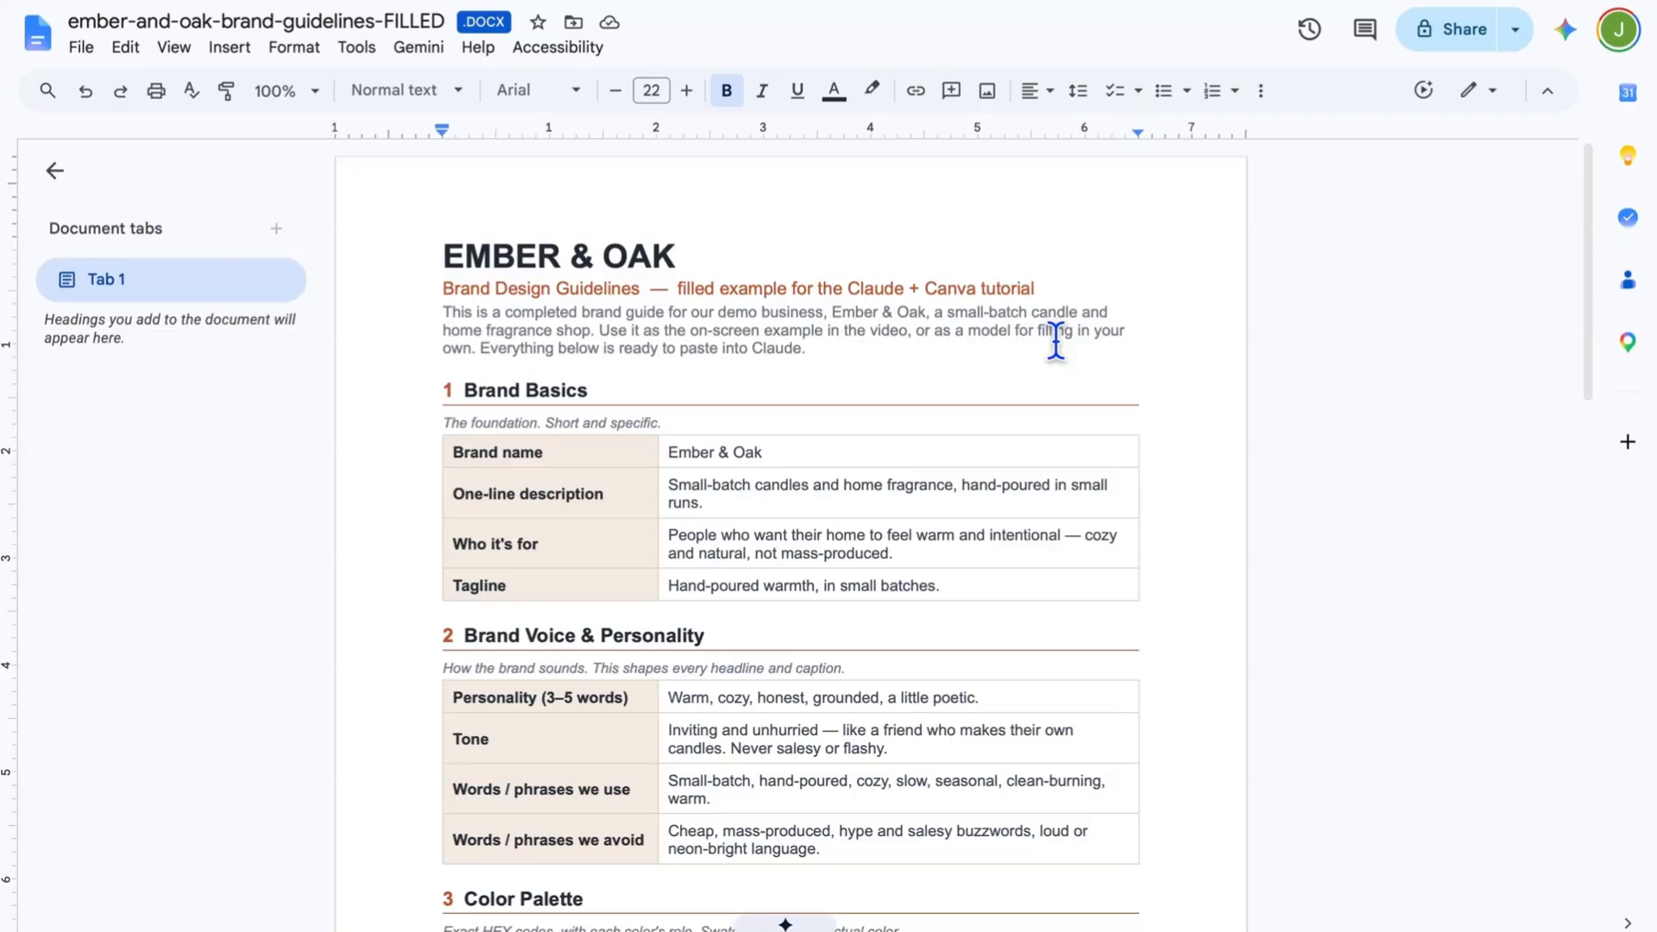
Examine the ember-and-oak-brand-guidelines-FILLED document, covering its brand basics, voice, color palette and typography
scroll(1092, 527, down, 3)
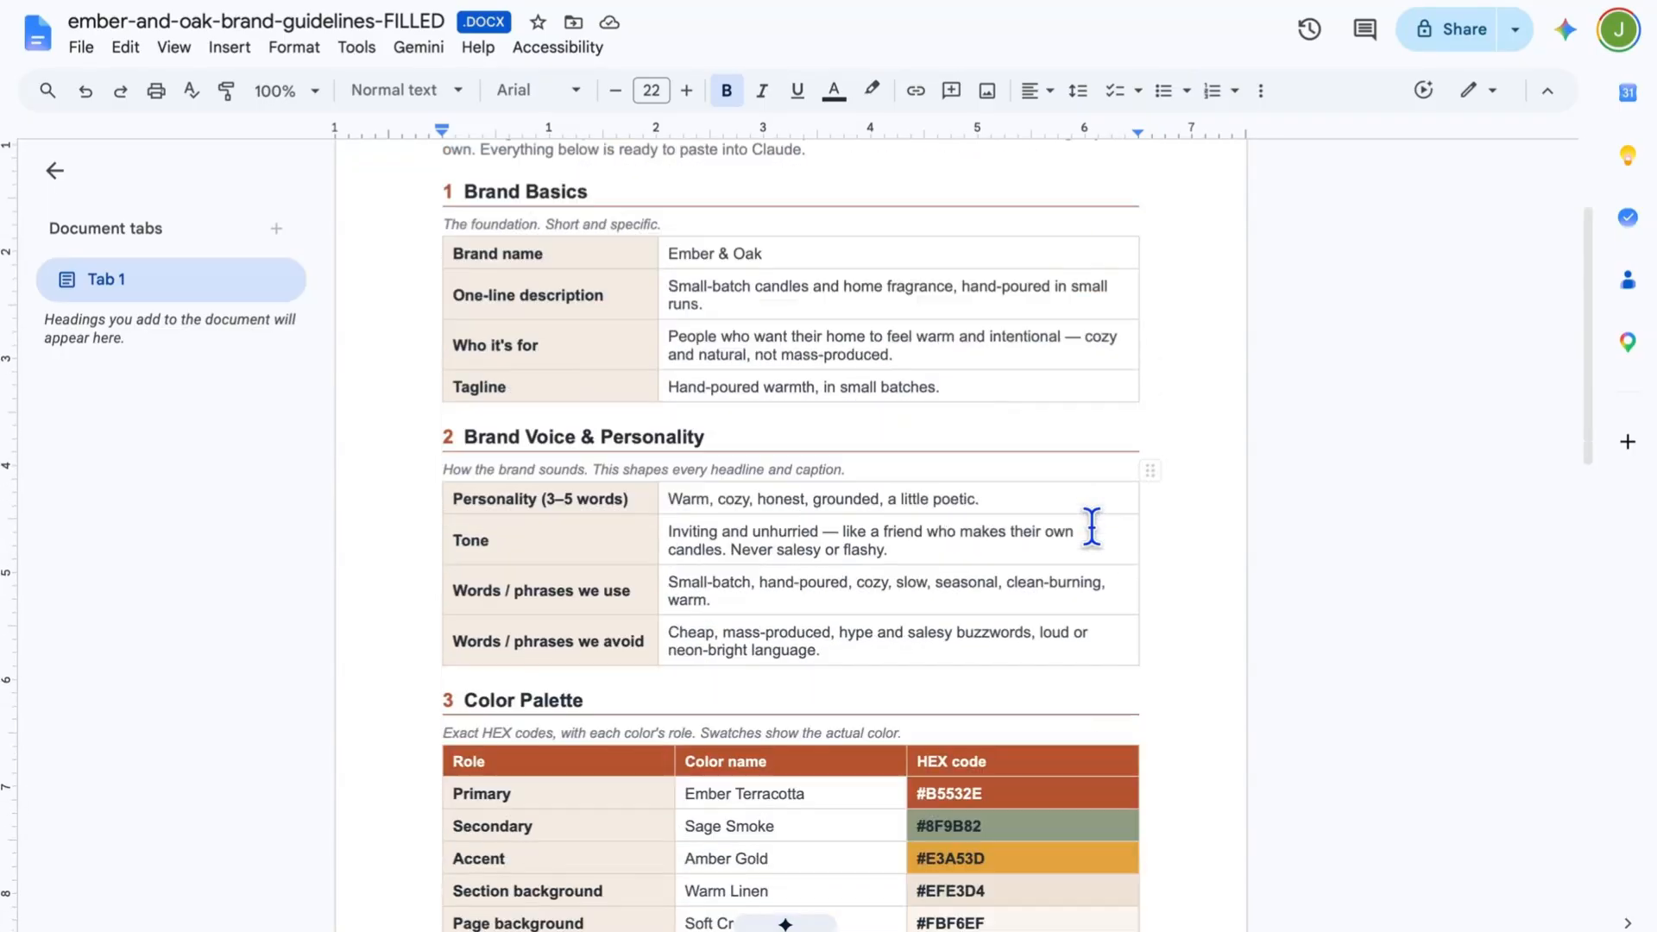
scroll(1092, 526, down, 4)
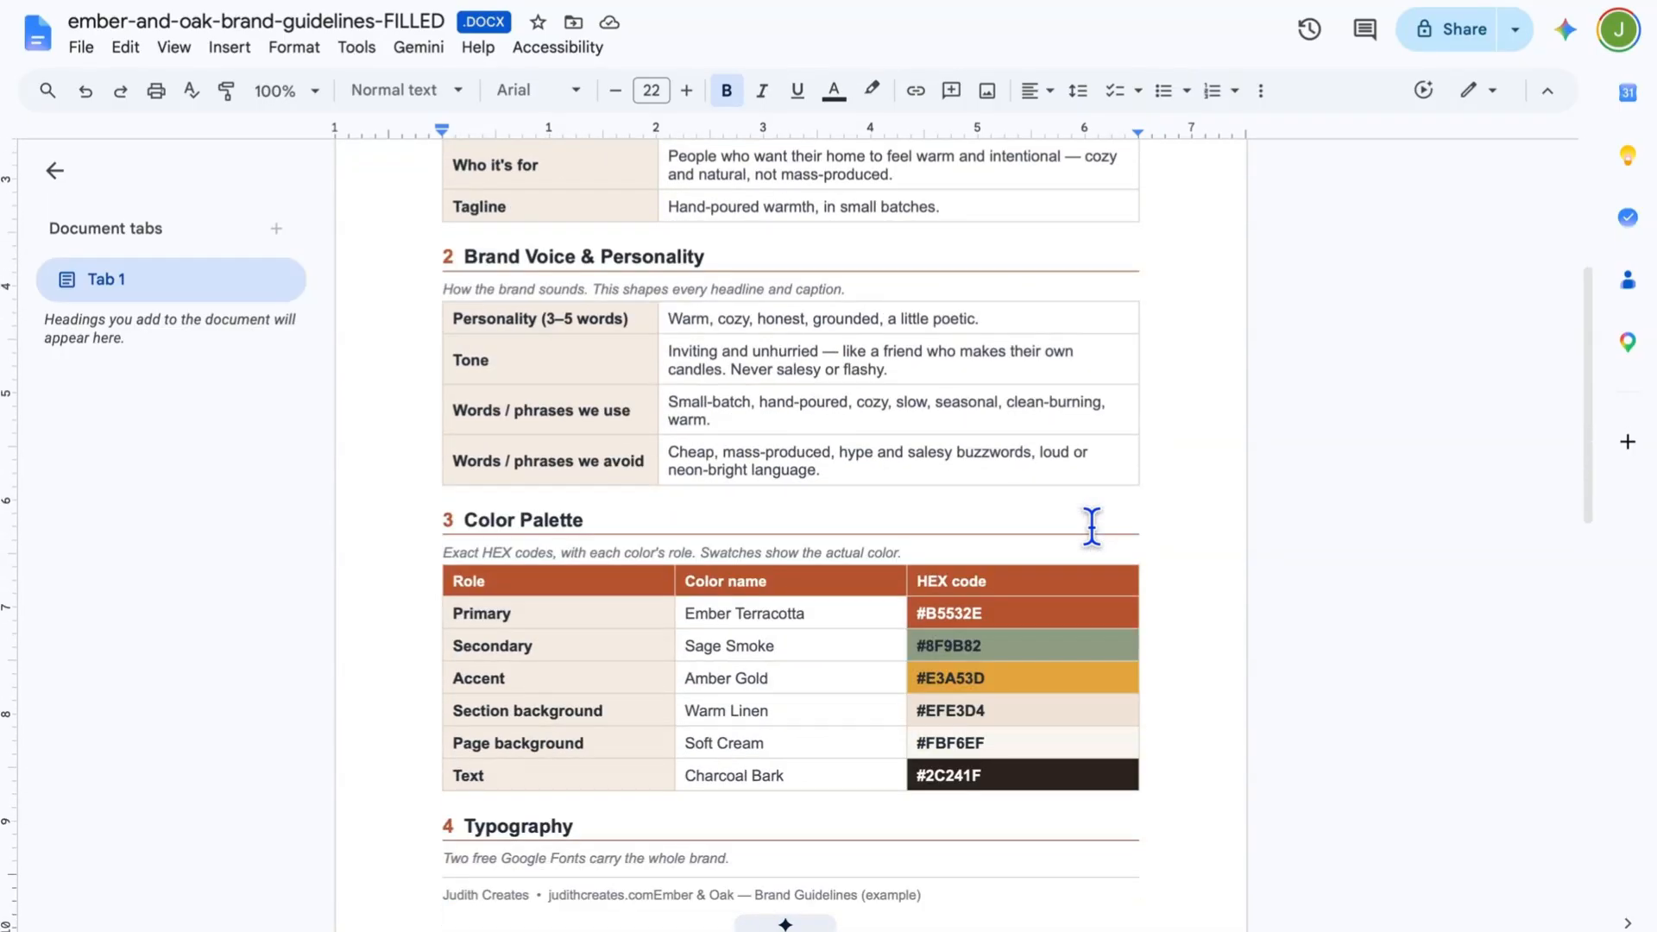
scroll(1092, 526, down, 4)
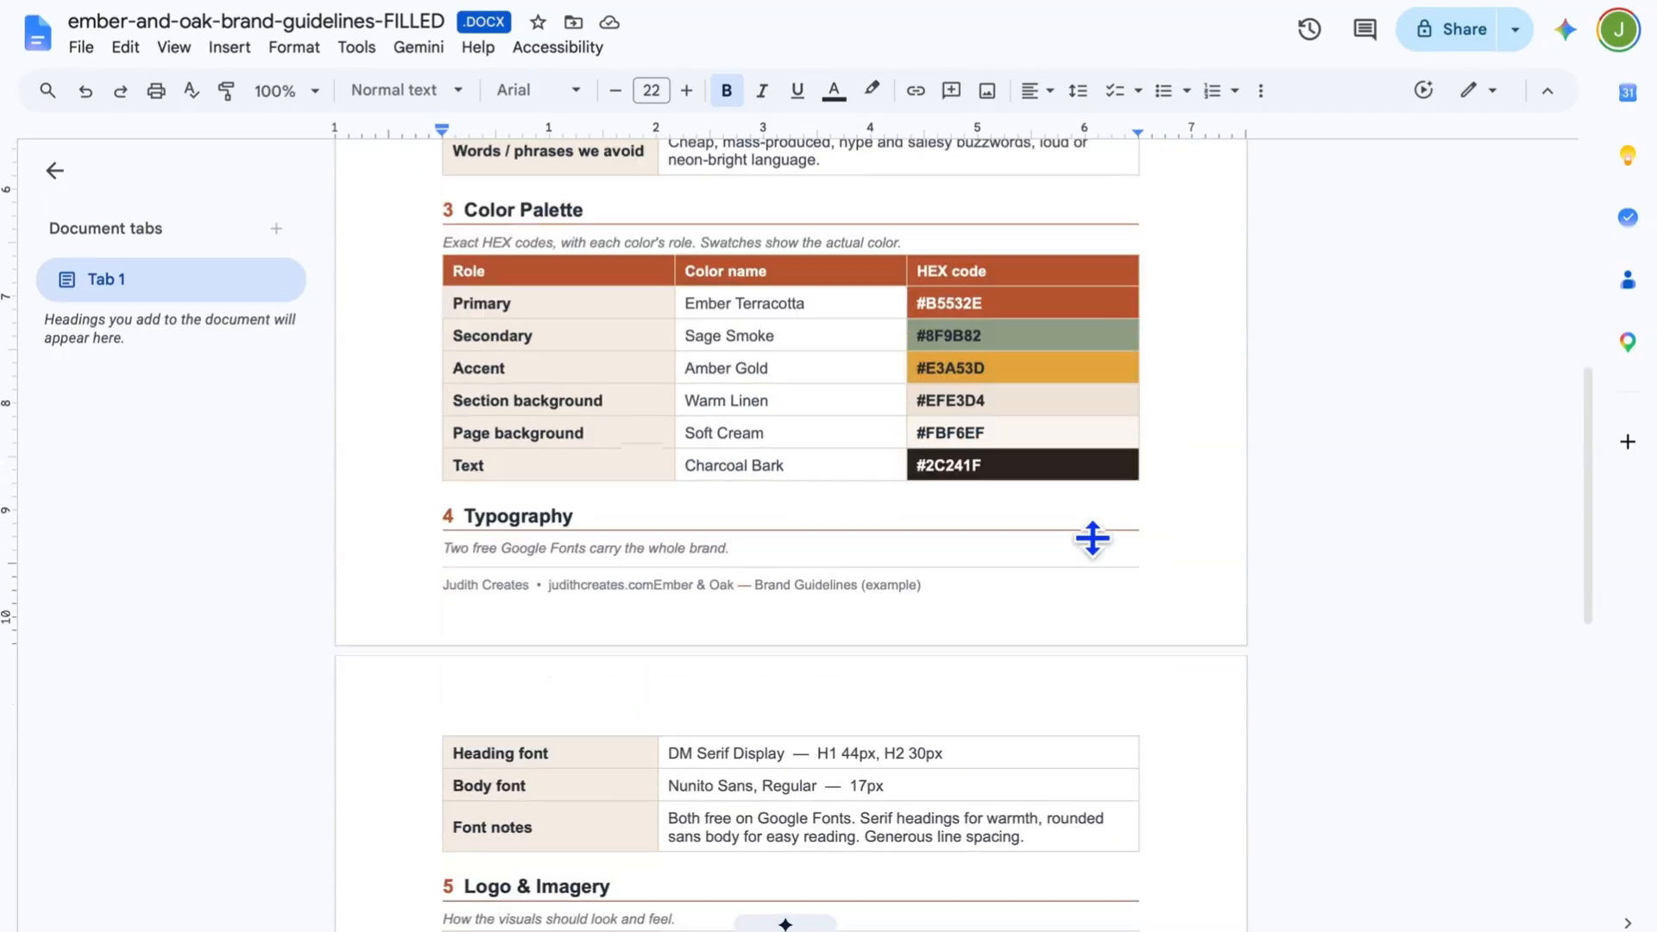
scroll(1091, 537, down, 1)
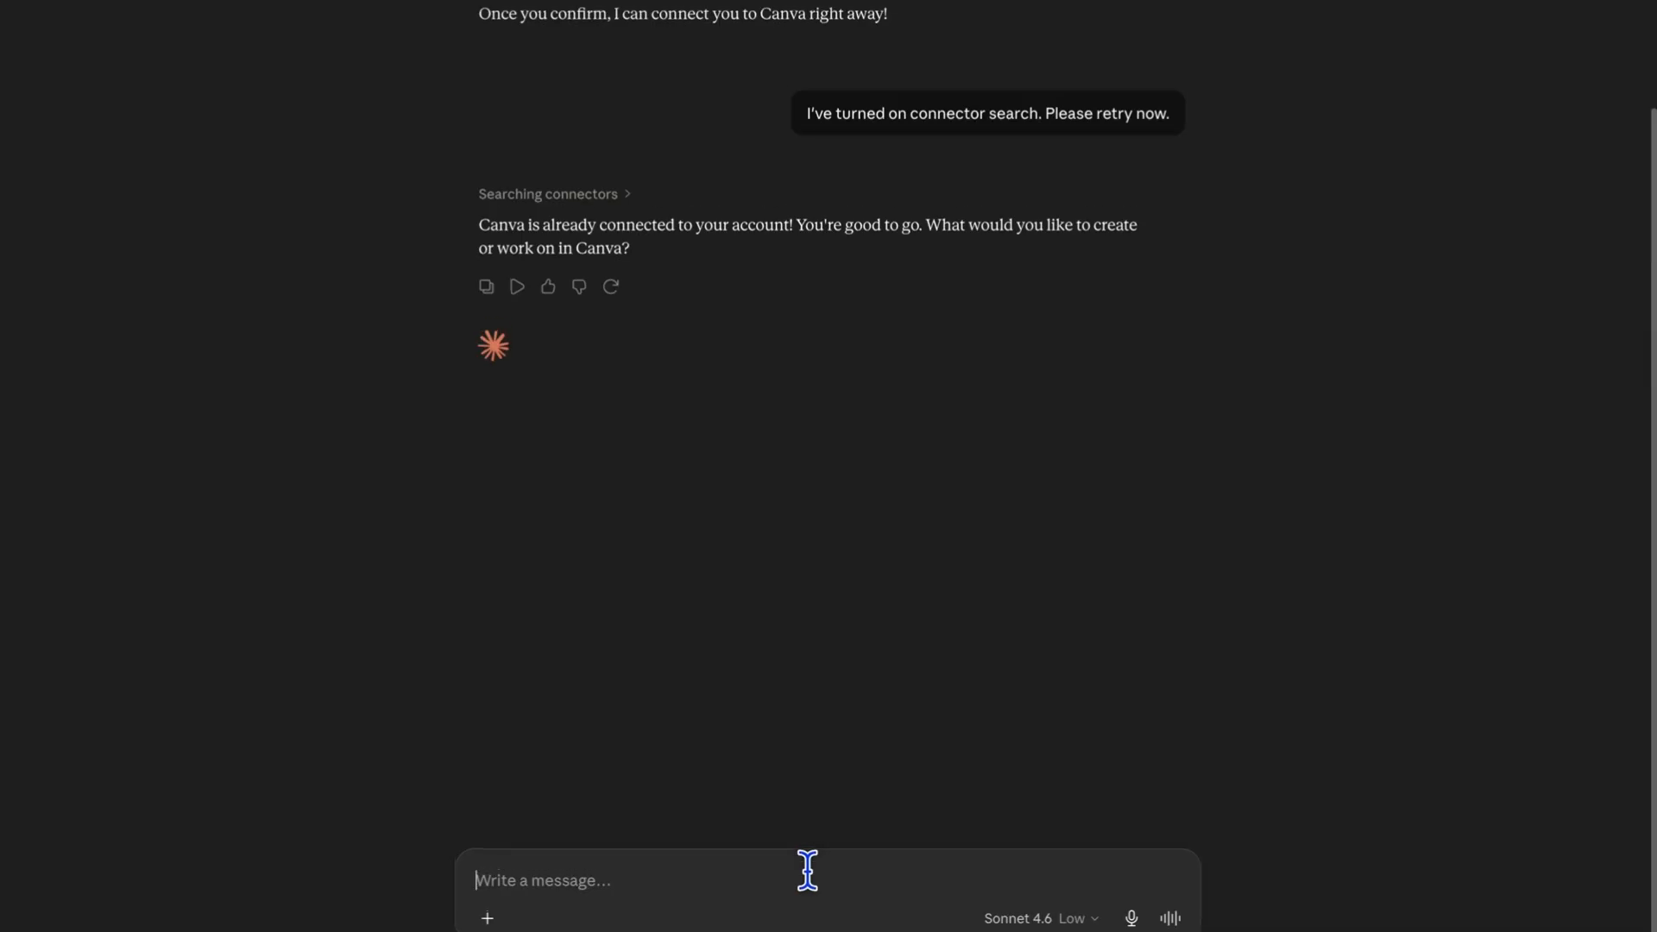
In the Claude chat, send the Ember & Oak brand guidelines DOCX with instructions to use its colors, fonts and voice consistently for every design
text(Here are my brand guidelines. Use these colors, fonts, and voice for every design you create in this chat — and keep everything consistent with them.)
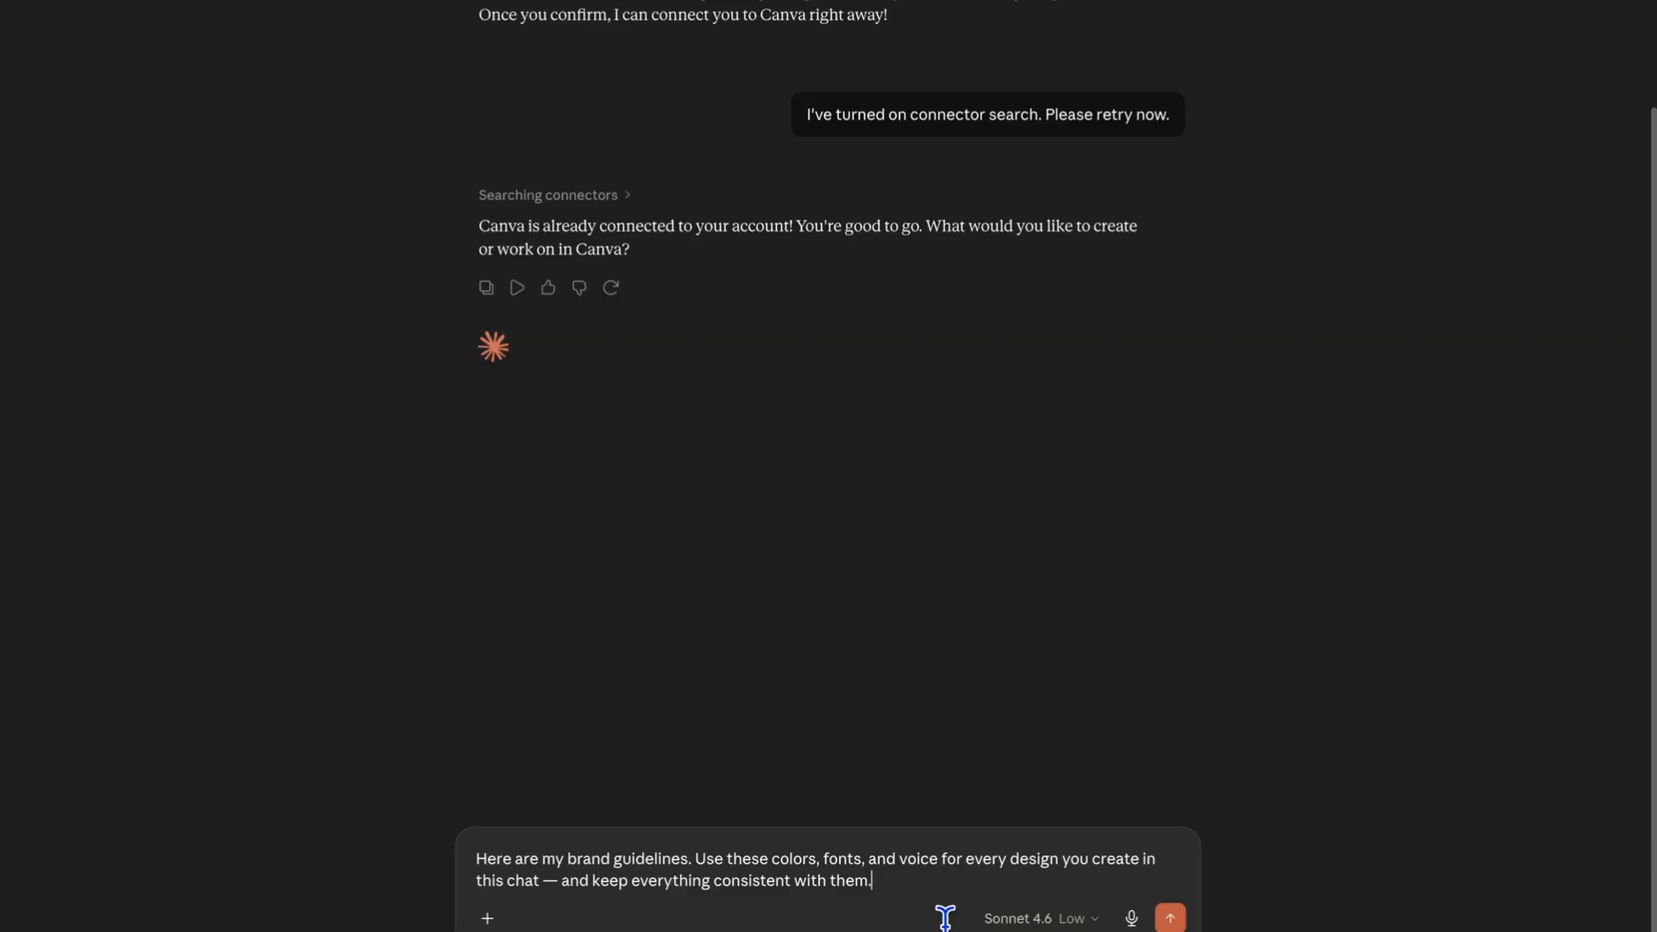
click(486, 918)
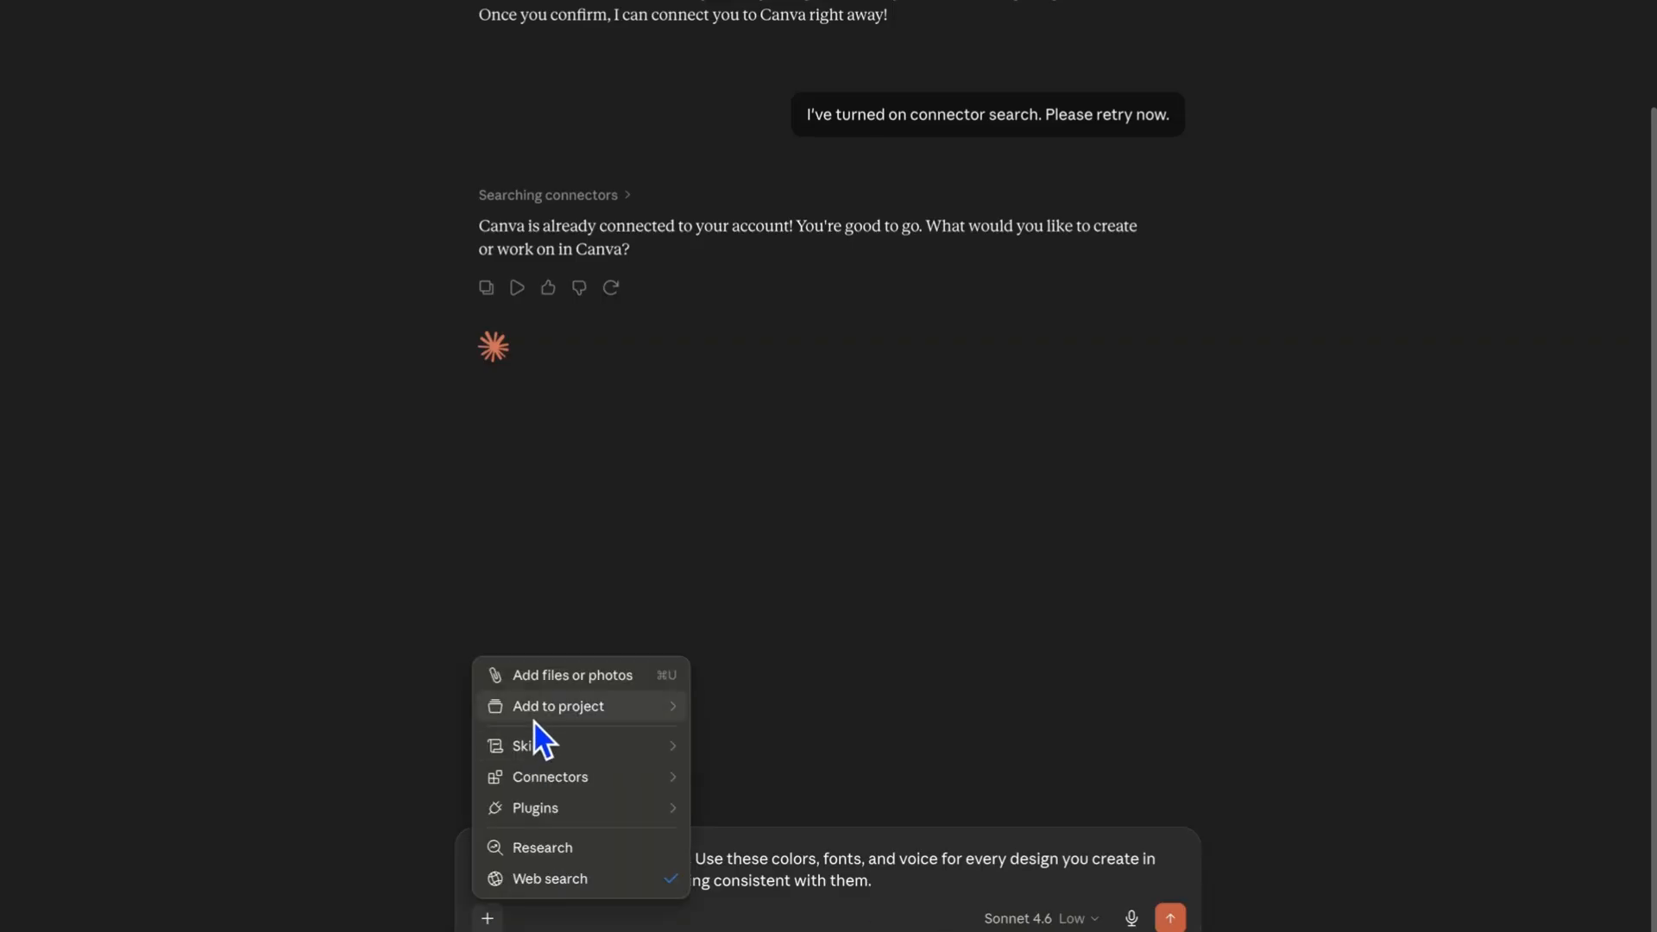
click(546, 676)
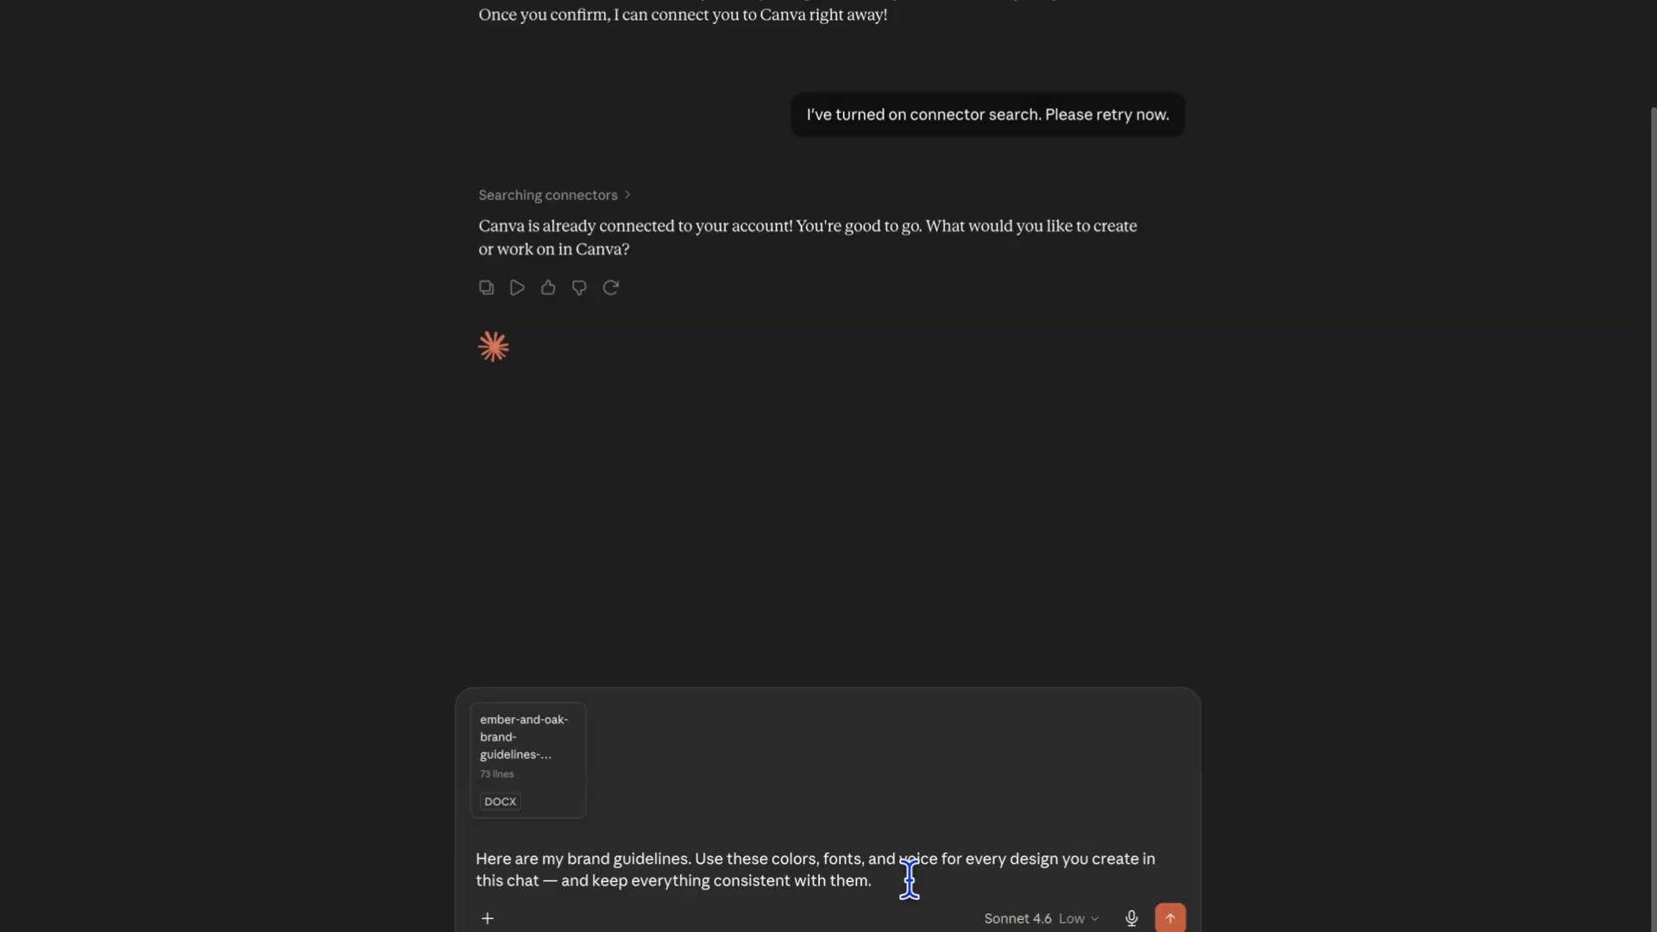
click(1170, 918)
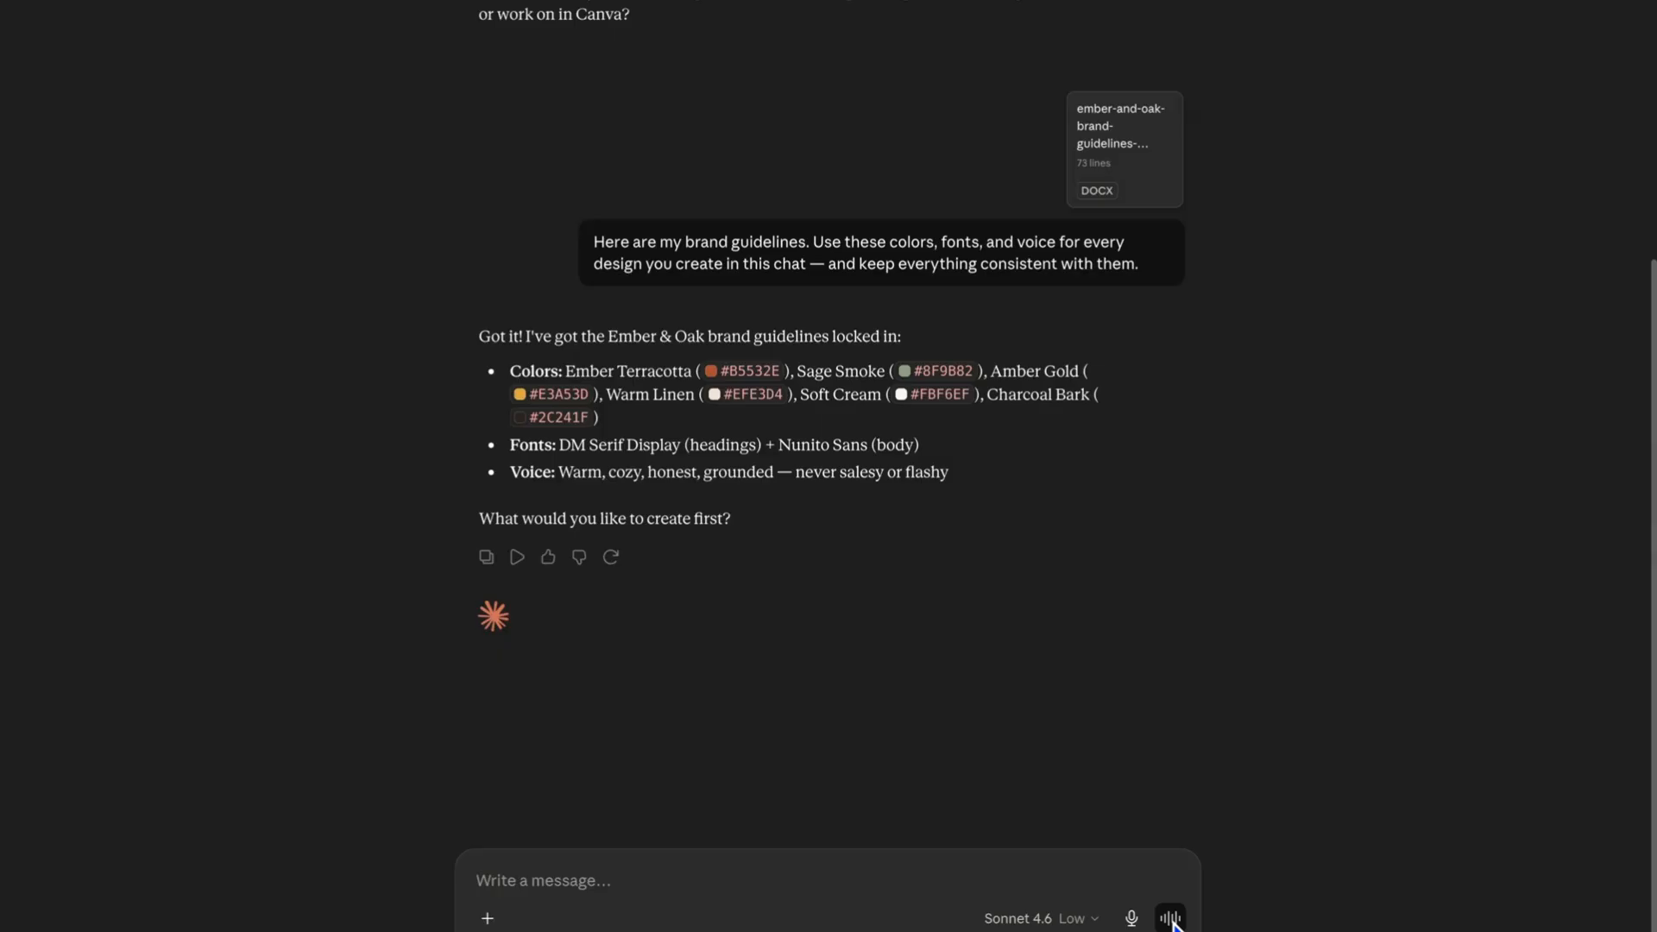
Request a minimal, warm, earthy Instagram post for Ember & Oak's new fall collection, headlined 'Fall's Coziest Collection Is Here.', with clean space for a product photo
click(765, 865)
text(Create an Instagram post for Ember & Oak, a small-batch candle brand, announcing our new fall collection. Warm, cozy, earthy feel. Headline: ‘Fall’s Coziest Collection Is Here.’ Leave a clean space for a product photo. Keep it minimal and boutique, not flashy.)
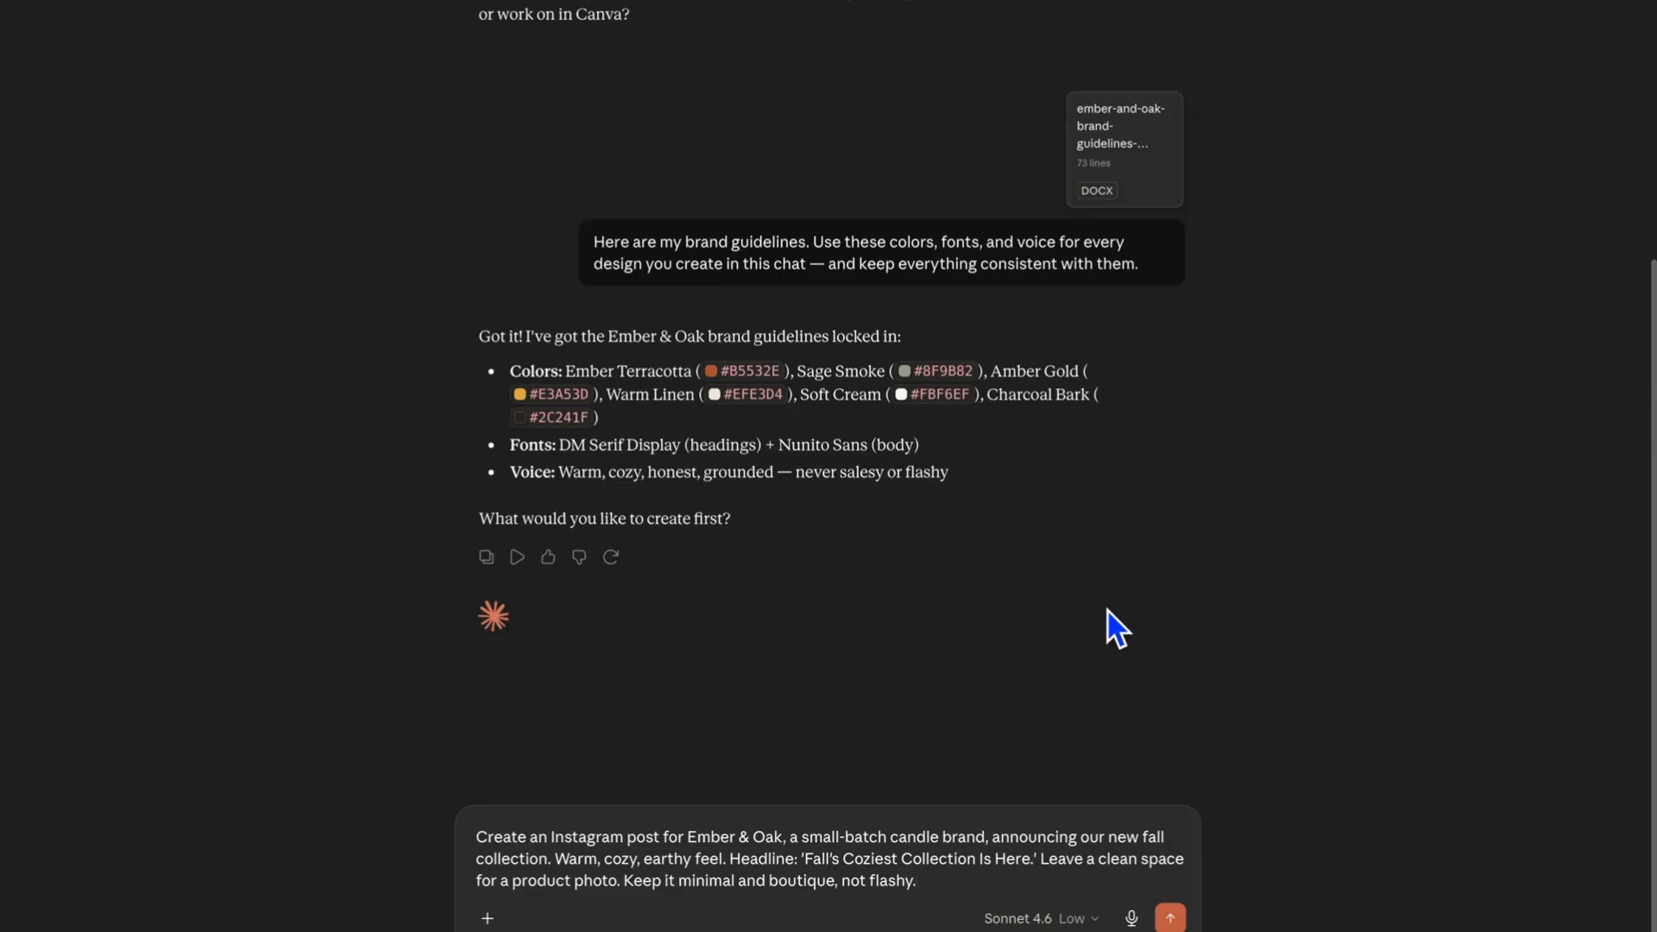
click(1170, 918)
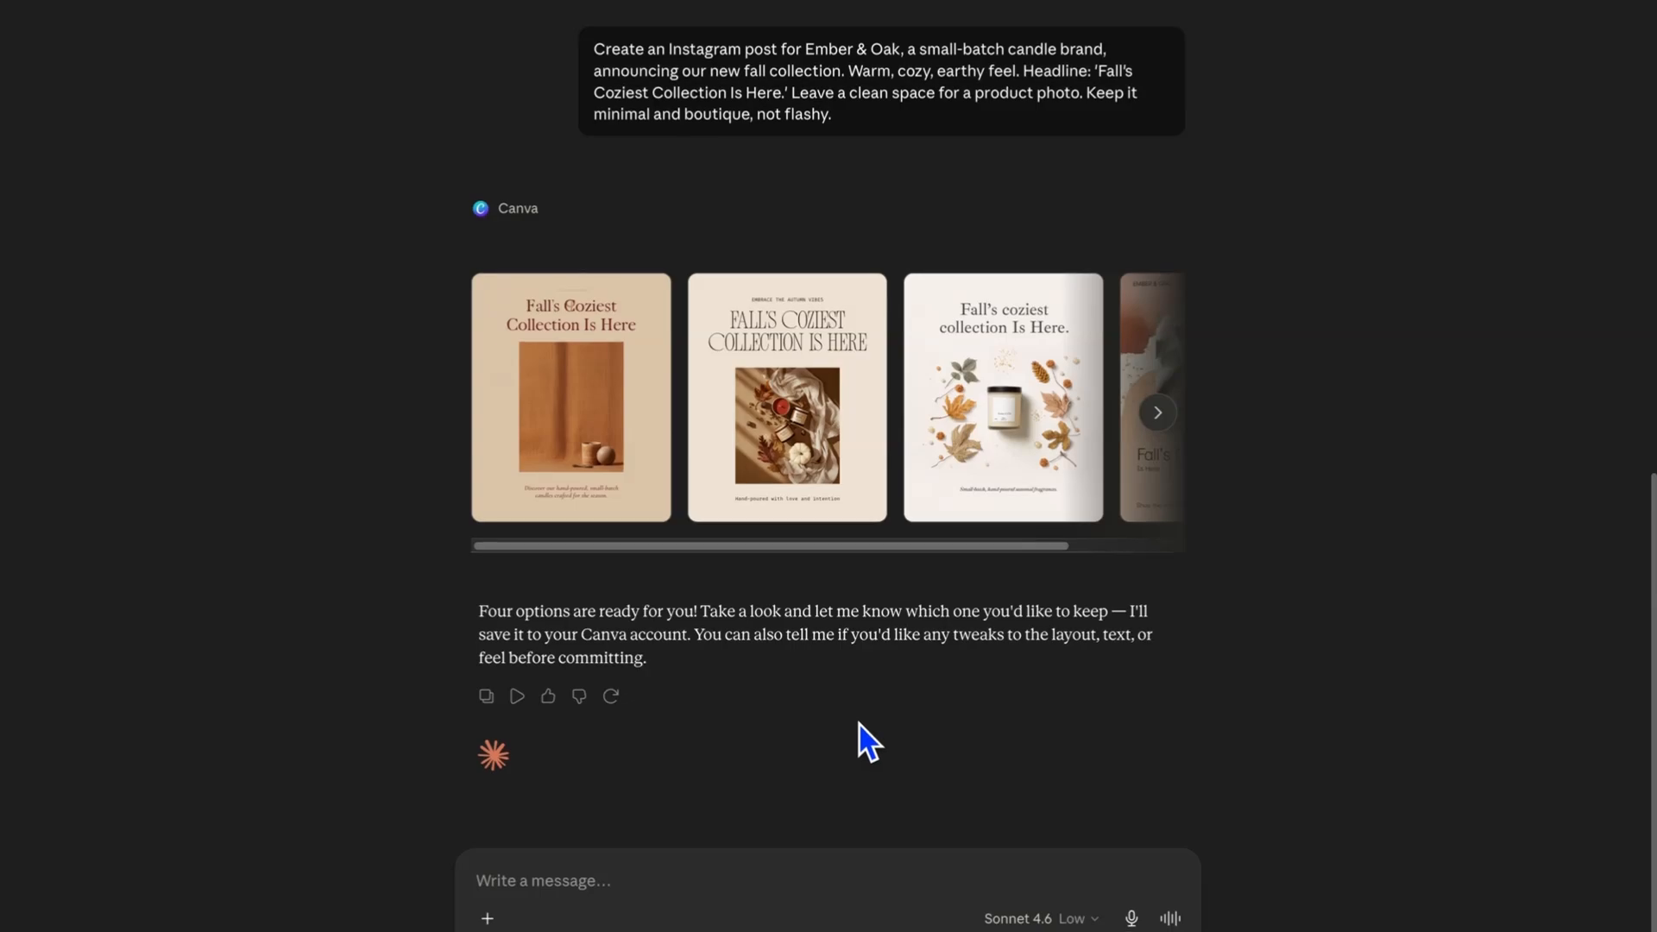
Preview the first and second generated Instagram post designs at full size, closing each preview
click(626, 421)
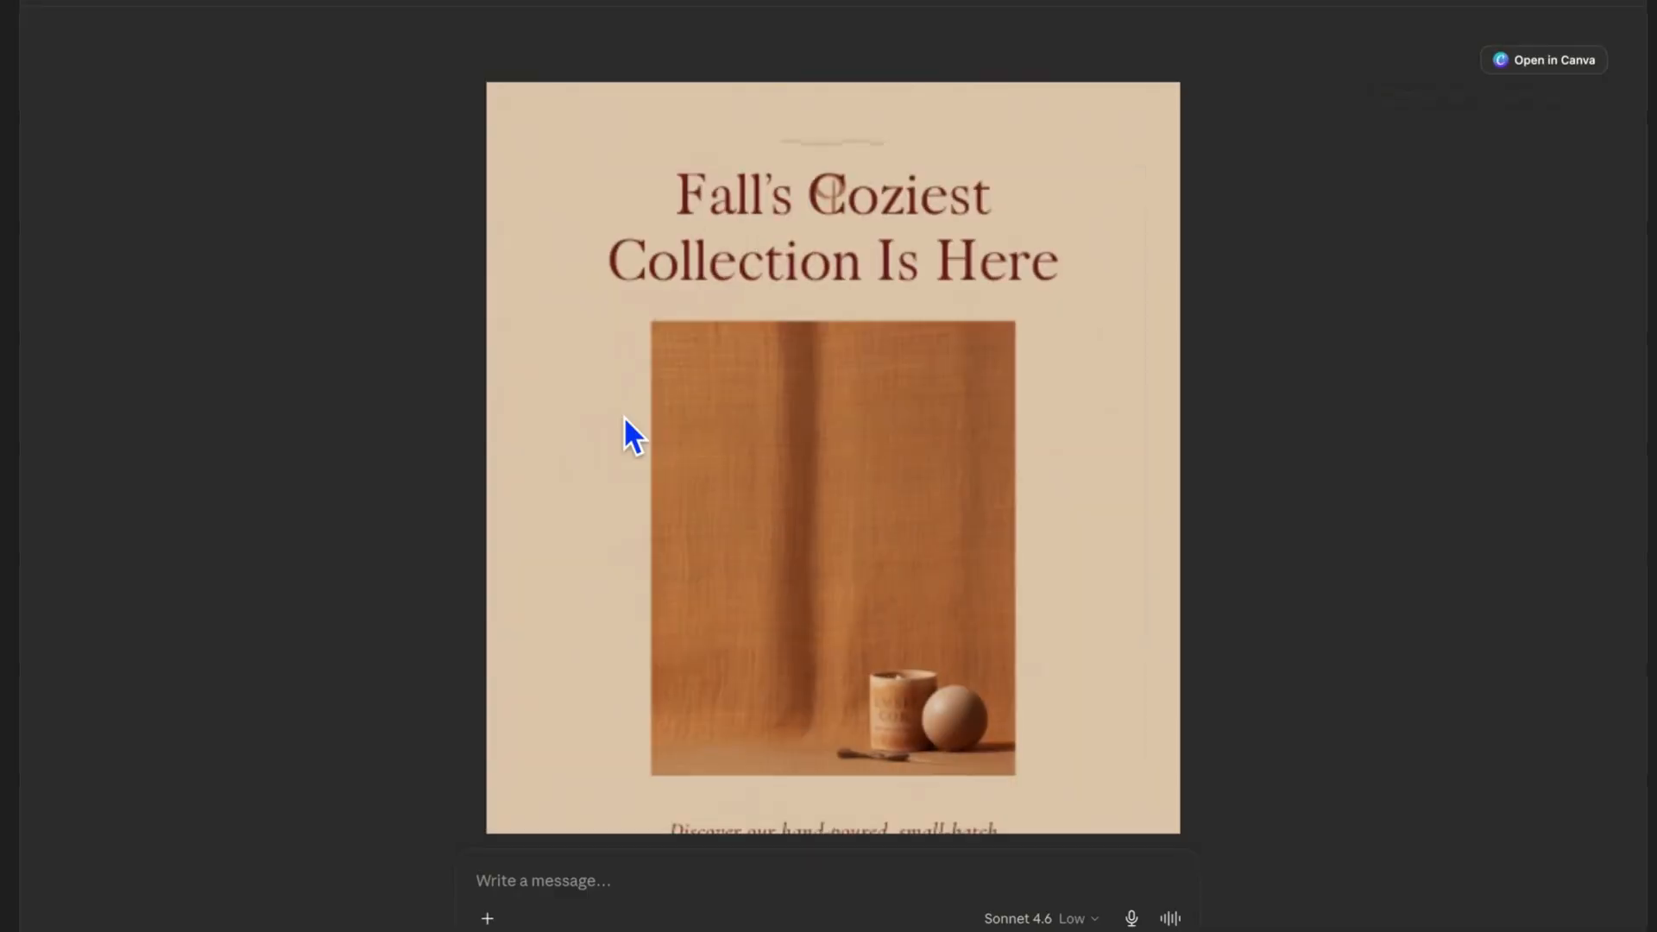
click(1621, 10)
scroll(775, 638, down, 5)
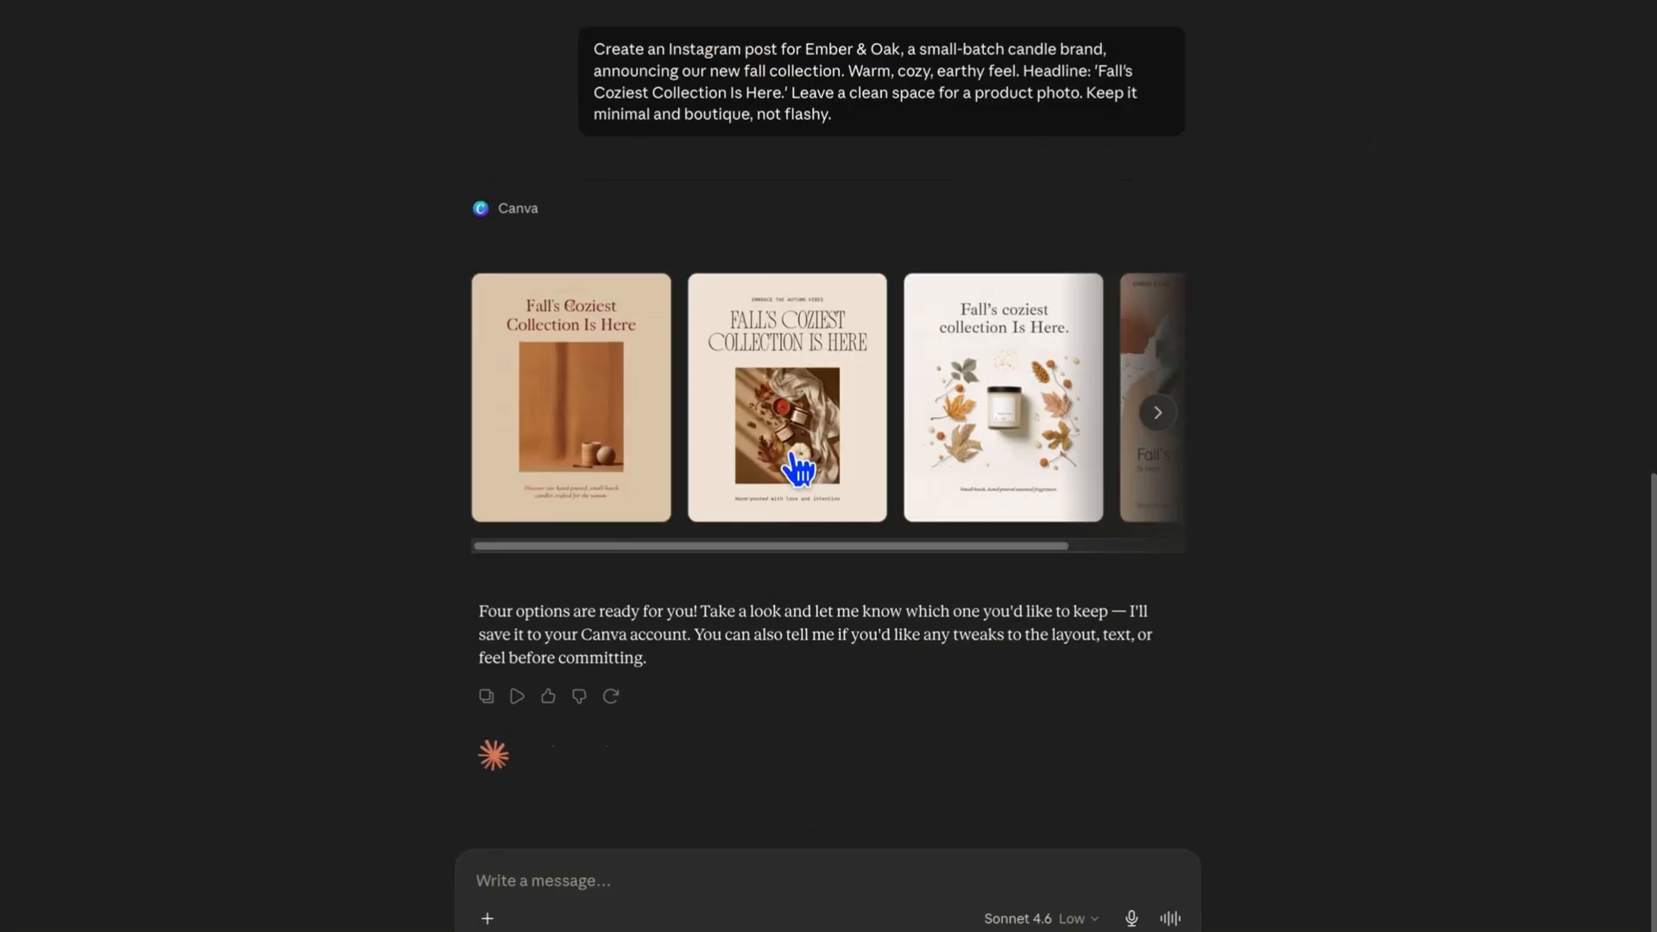
click(797, 449)
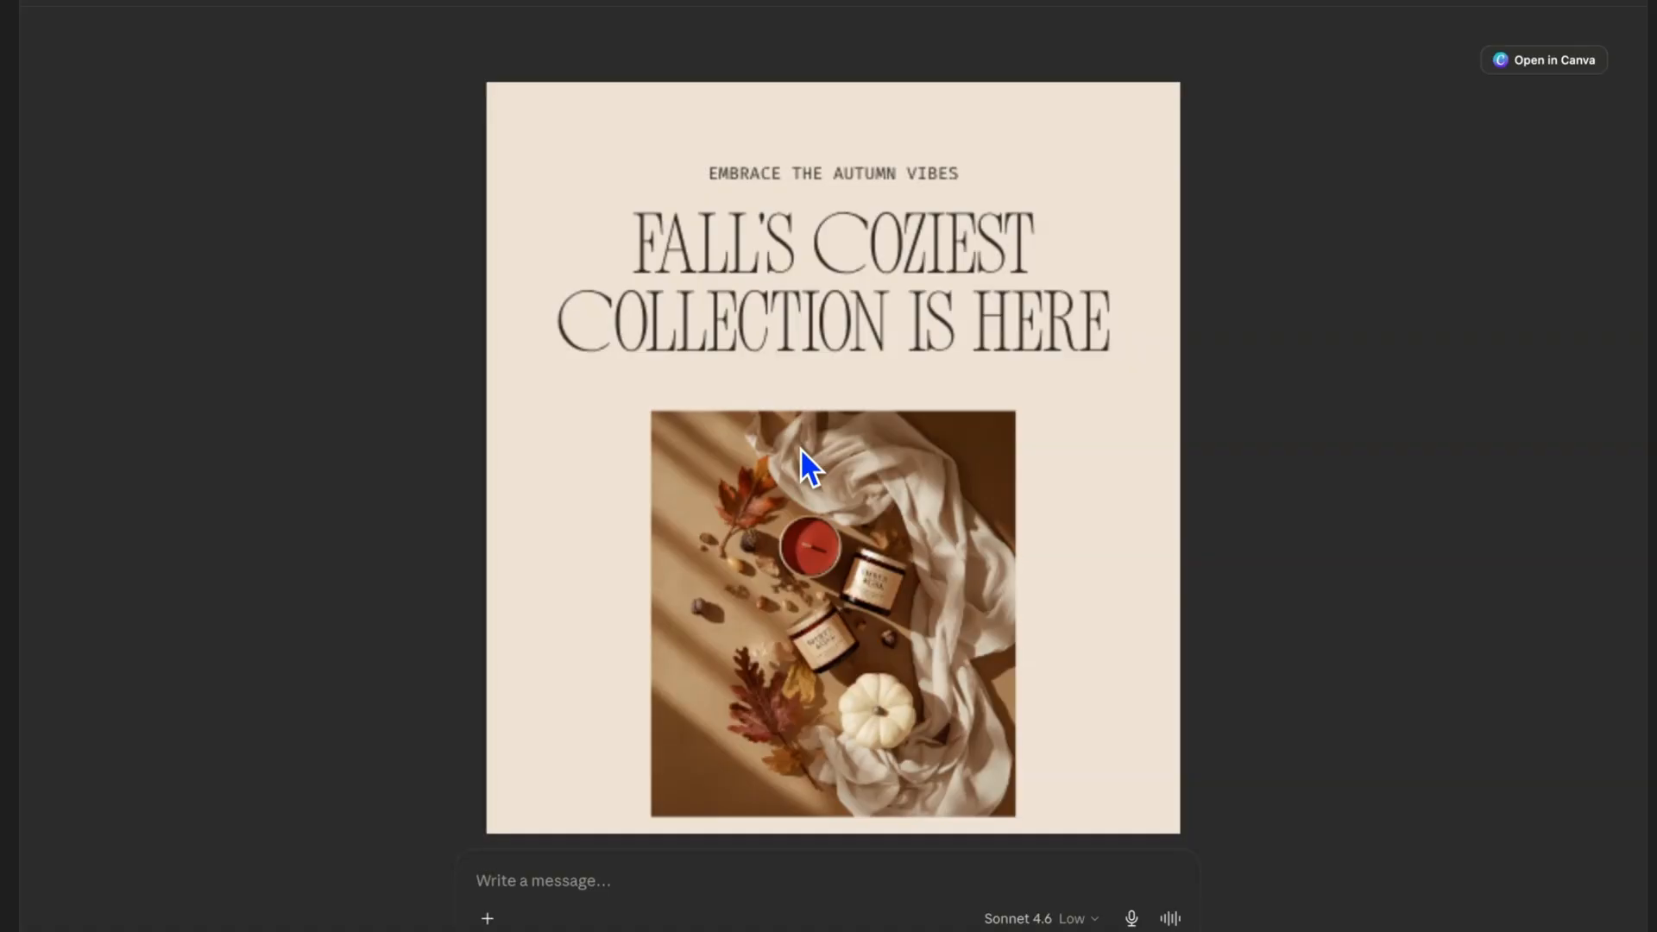
key(Escape)
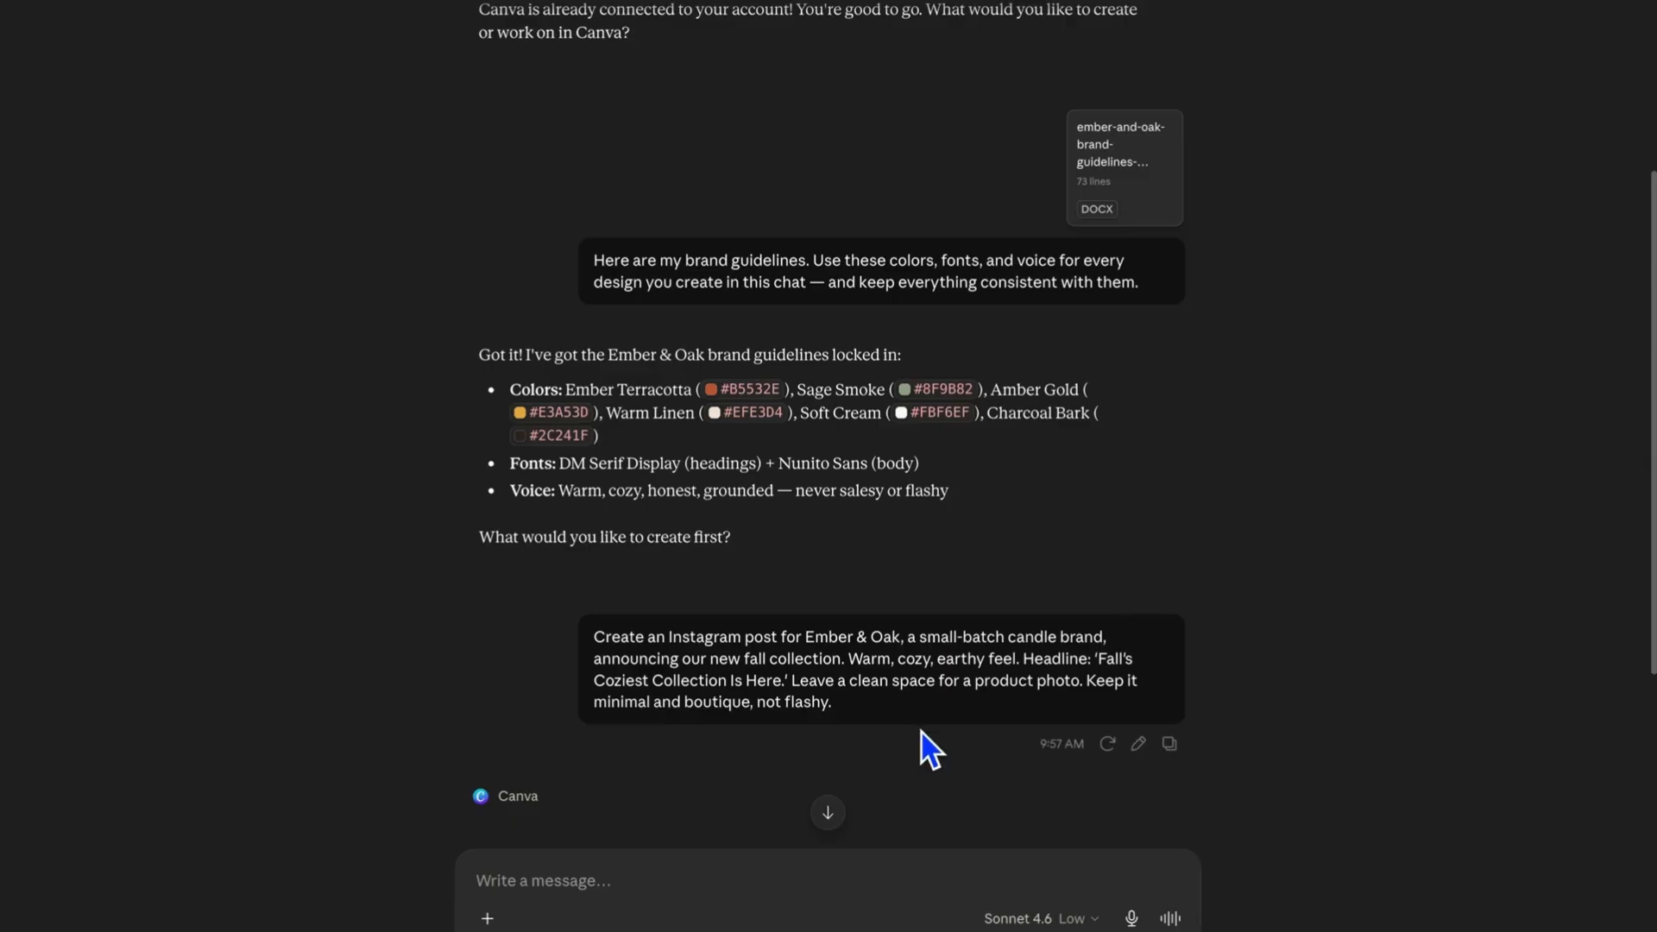
Preview the third and fourth generated Instagram post designs at full size, and review the four options against the original request
scroll(949, 659, down, 1)
scroll(949, 660, down, 5)
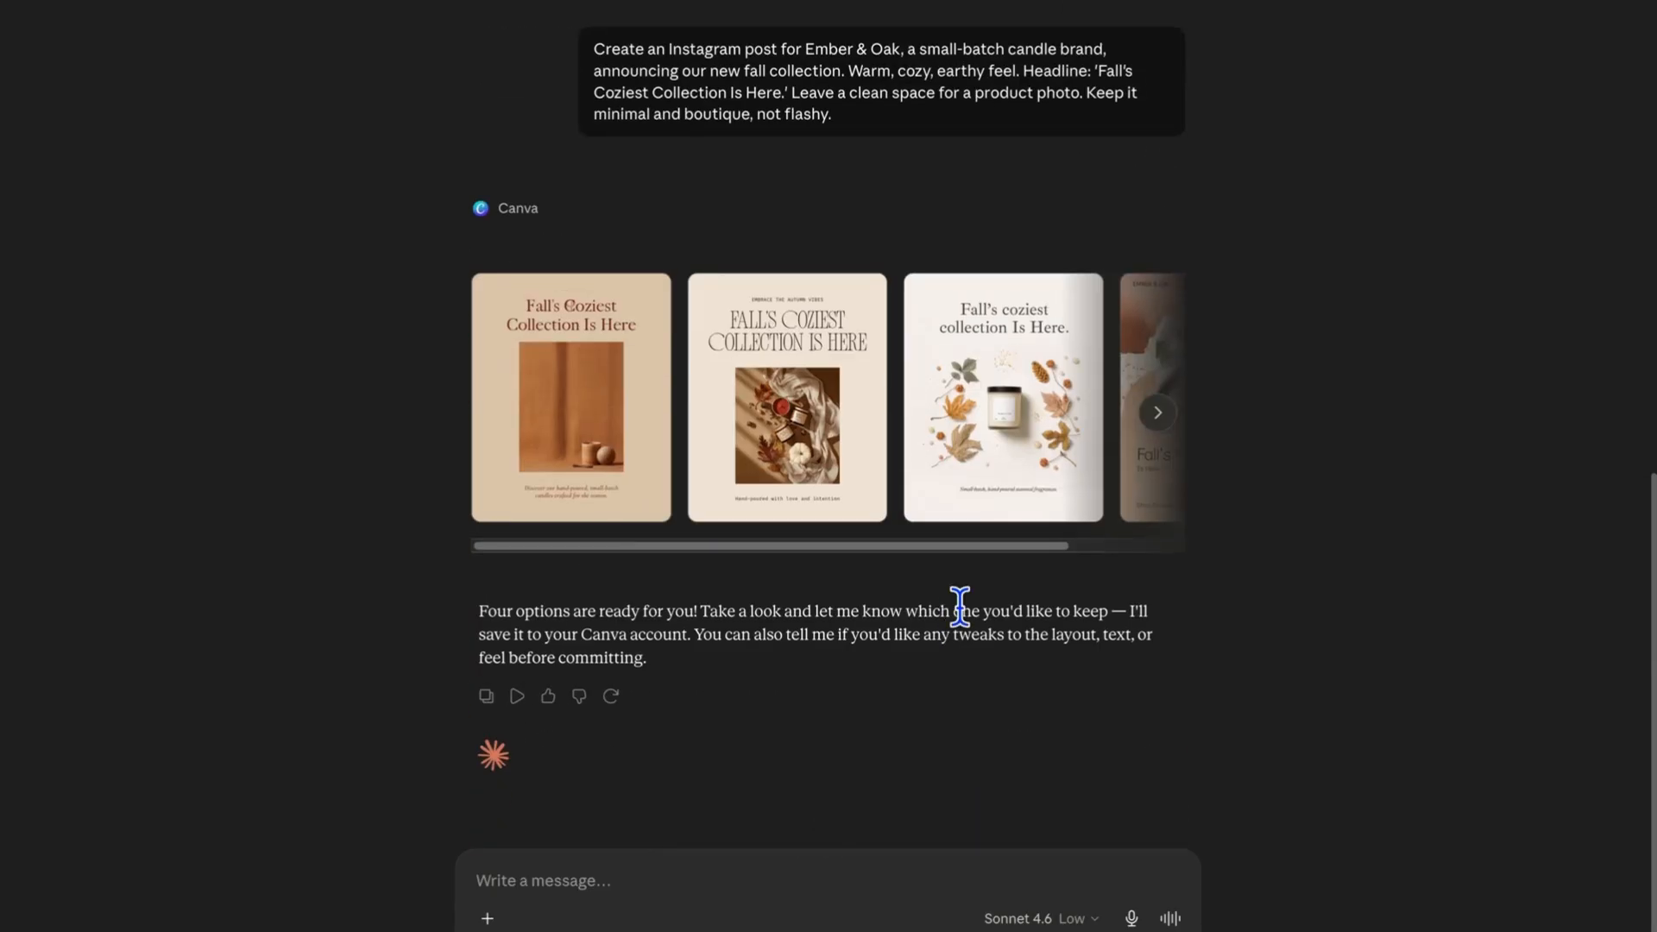
click(1007, 392)
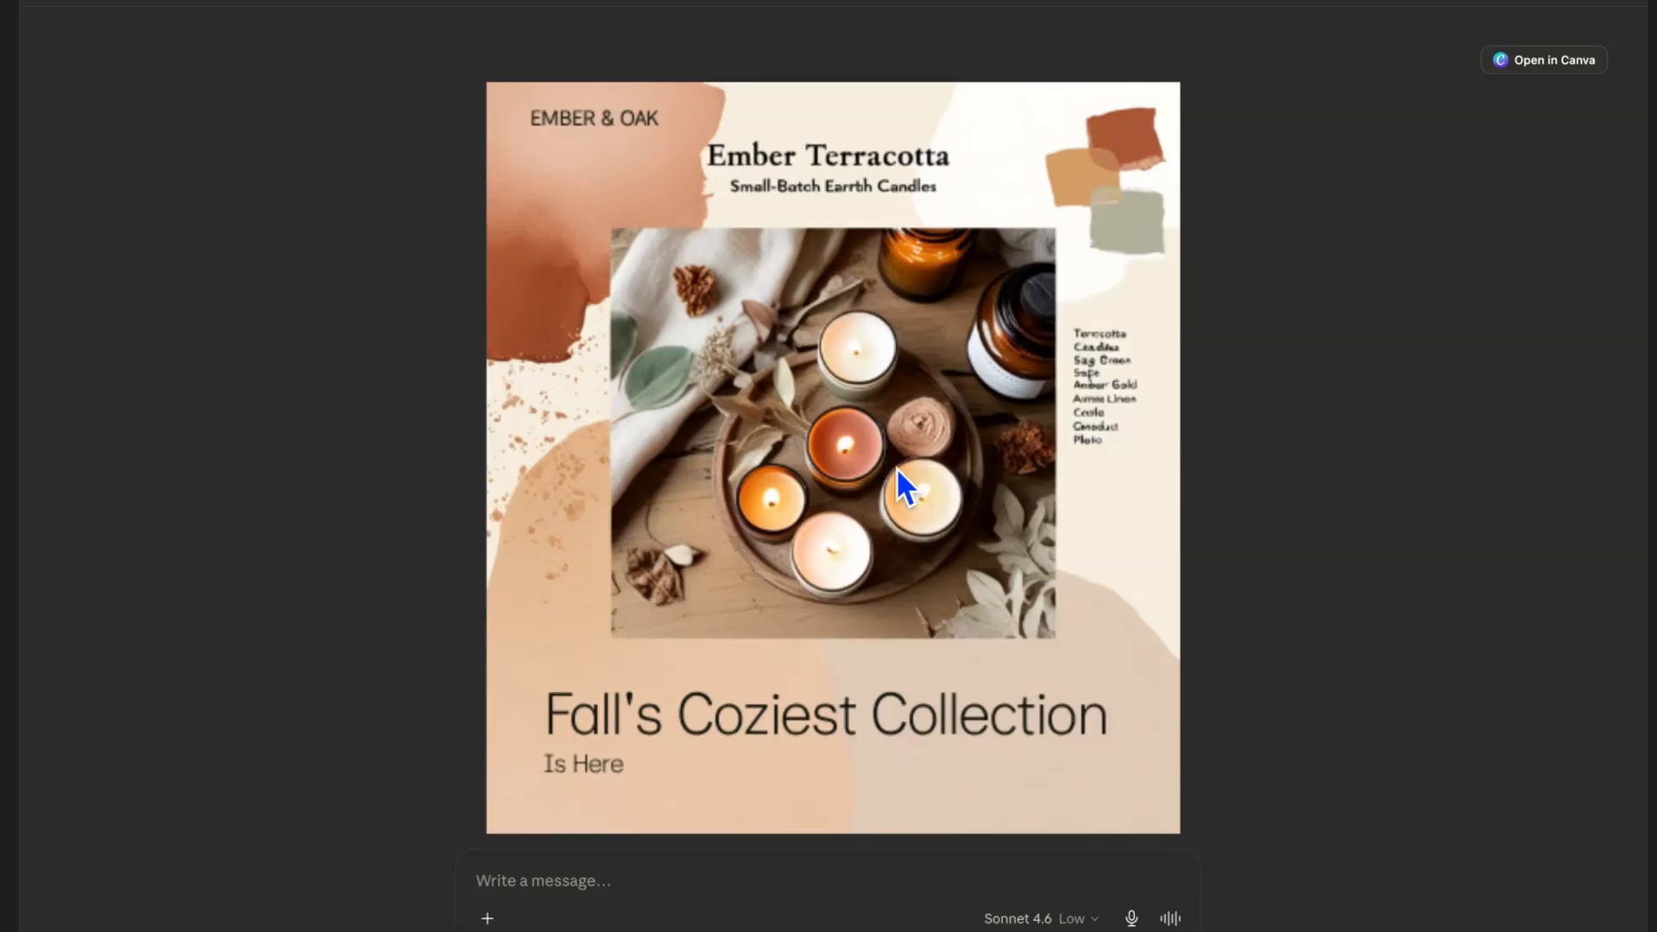
click(1631, 12)
scroll(888, 788, up, 7)
scroll(894, 768, down, 3)
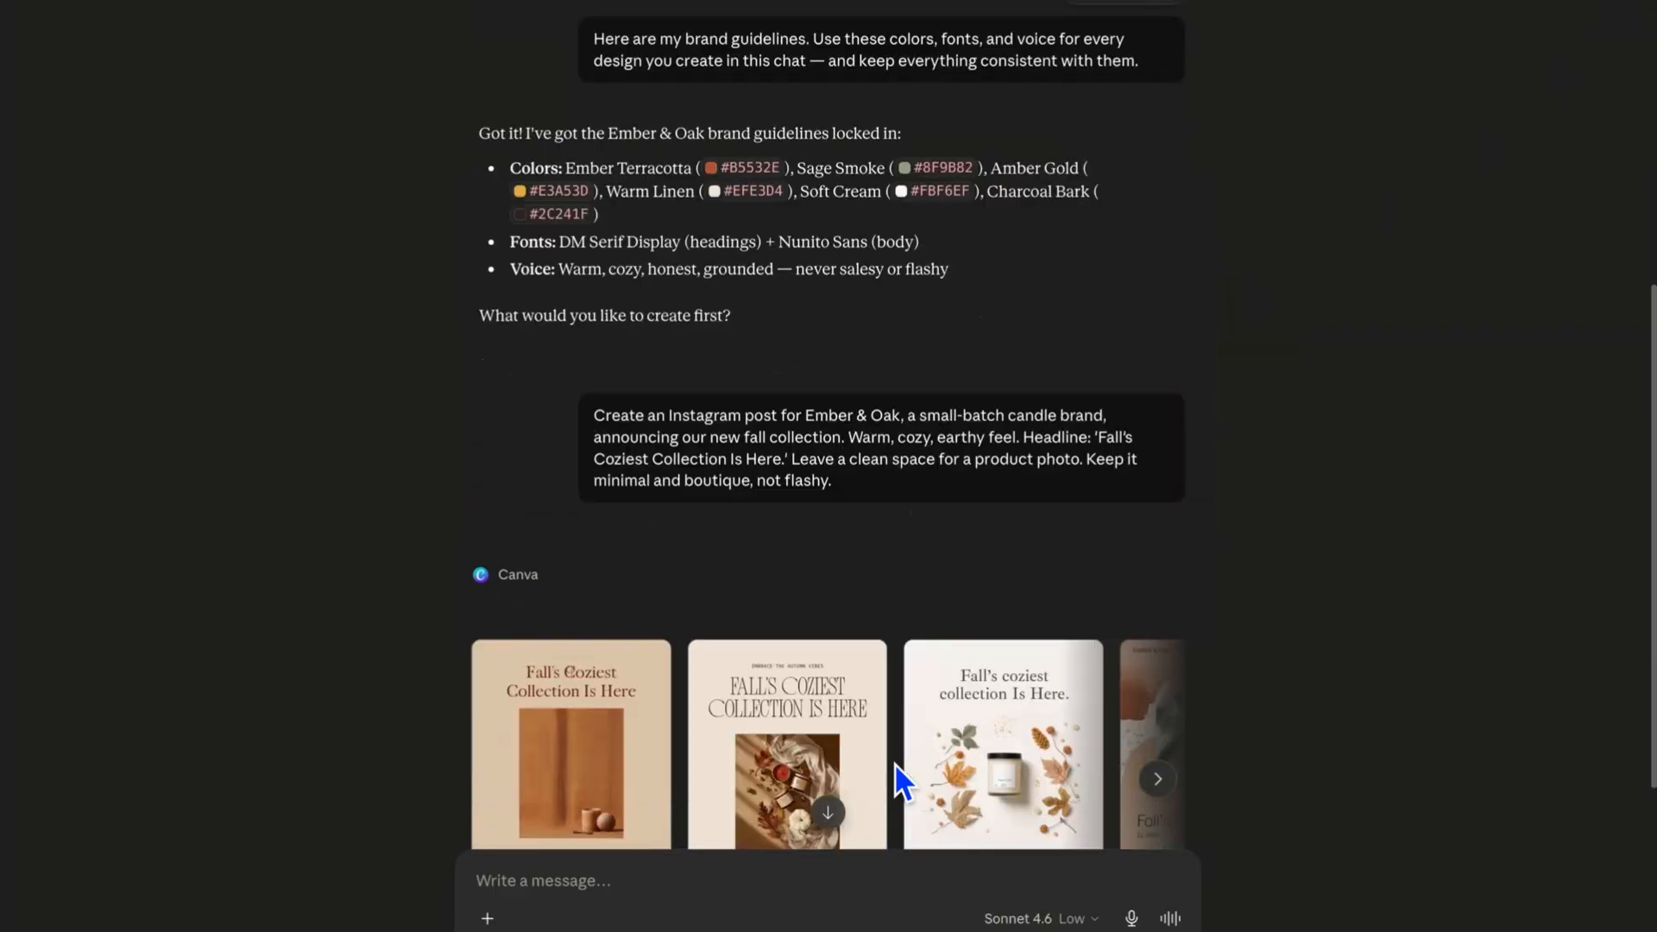
scroll(843, 547, down, 5)
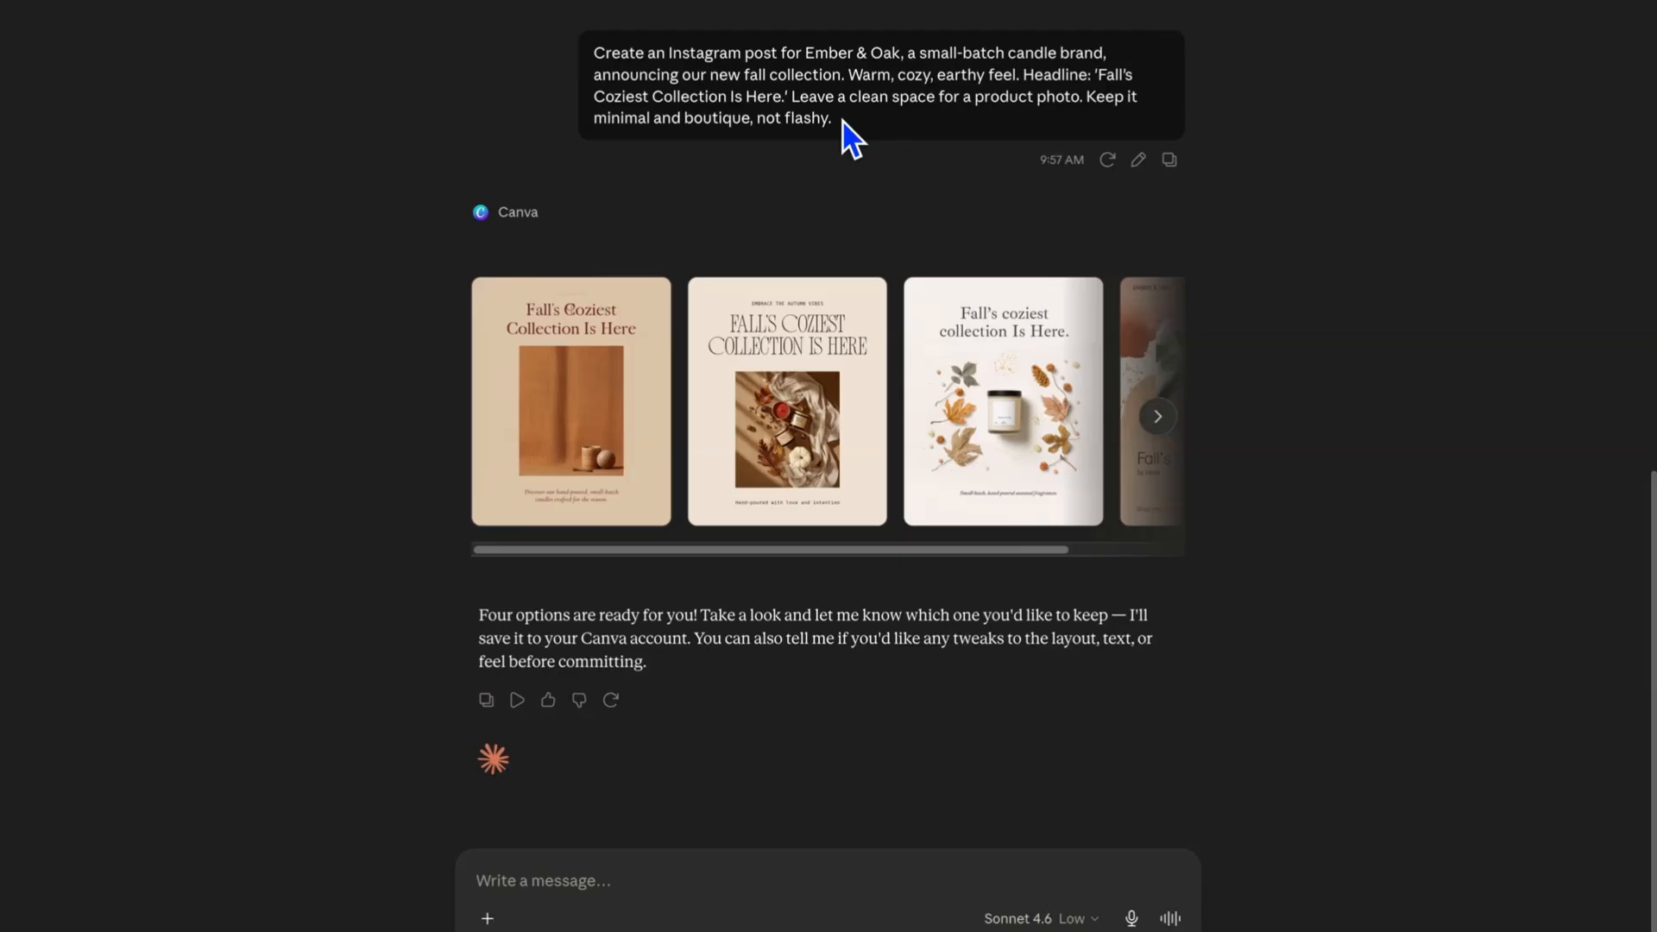
Reply 'I like option 3' in the chat and always allow Canva's Create Design From Candidate tool
click(702, 891)
text(I like option 3)
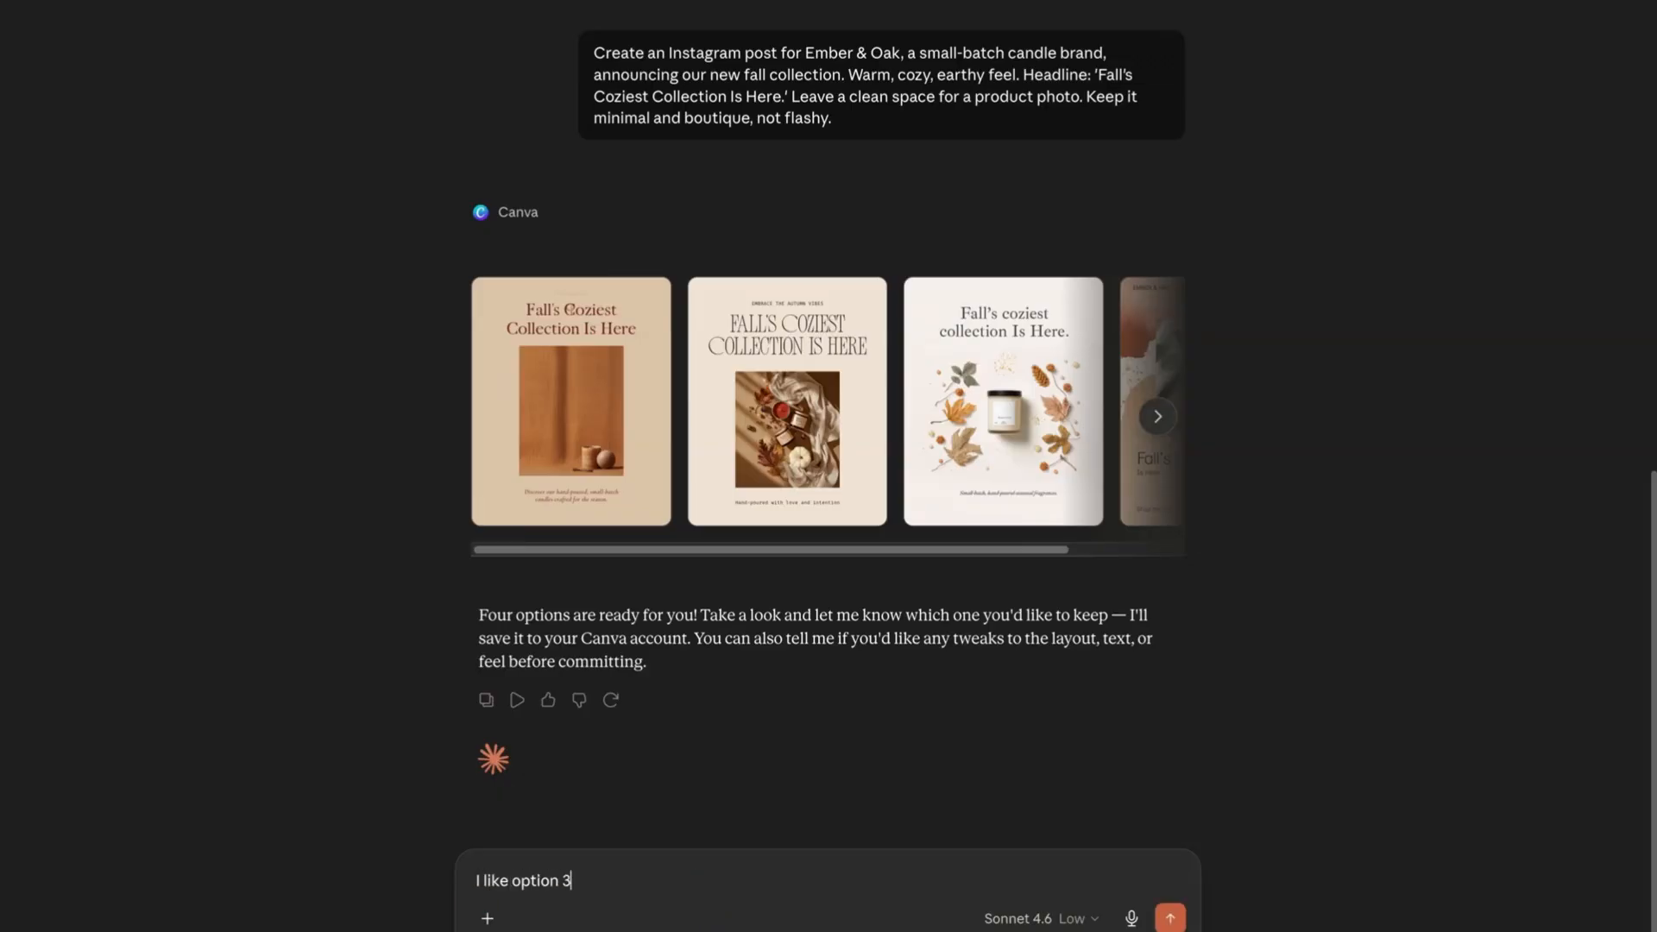
key(Return)
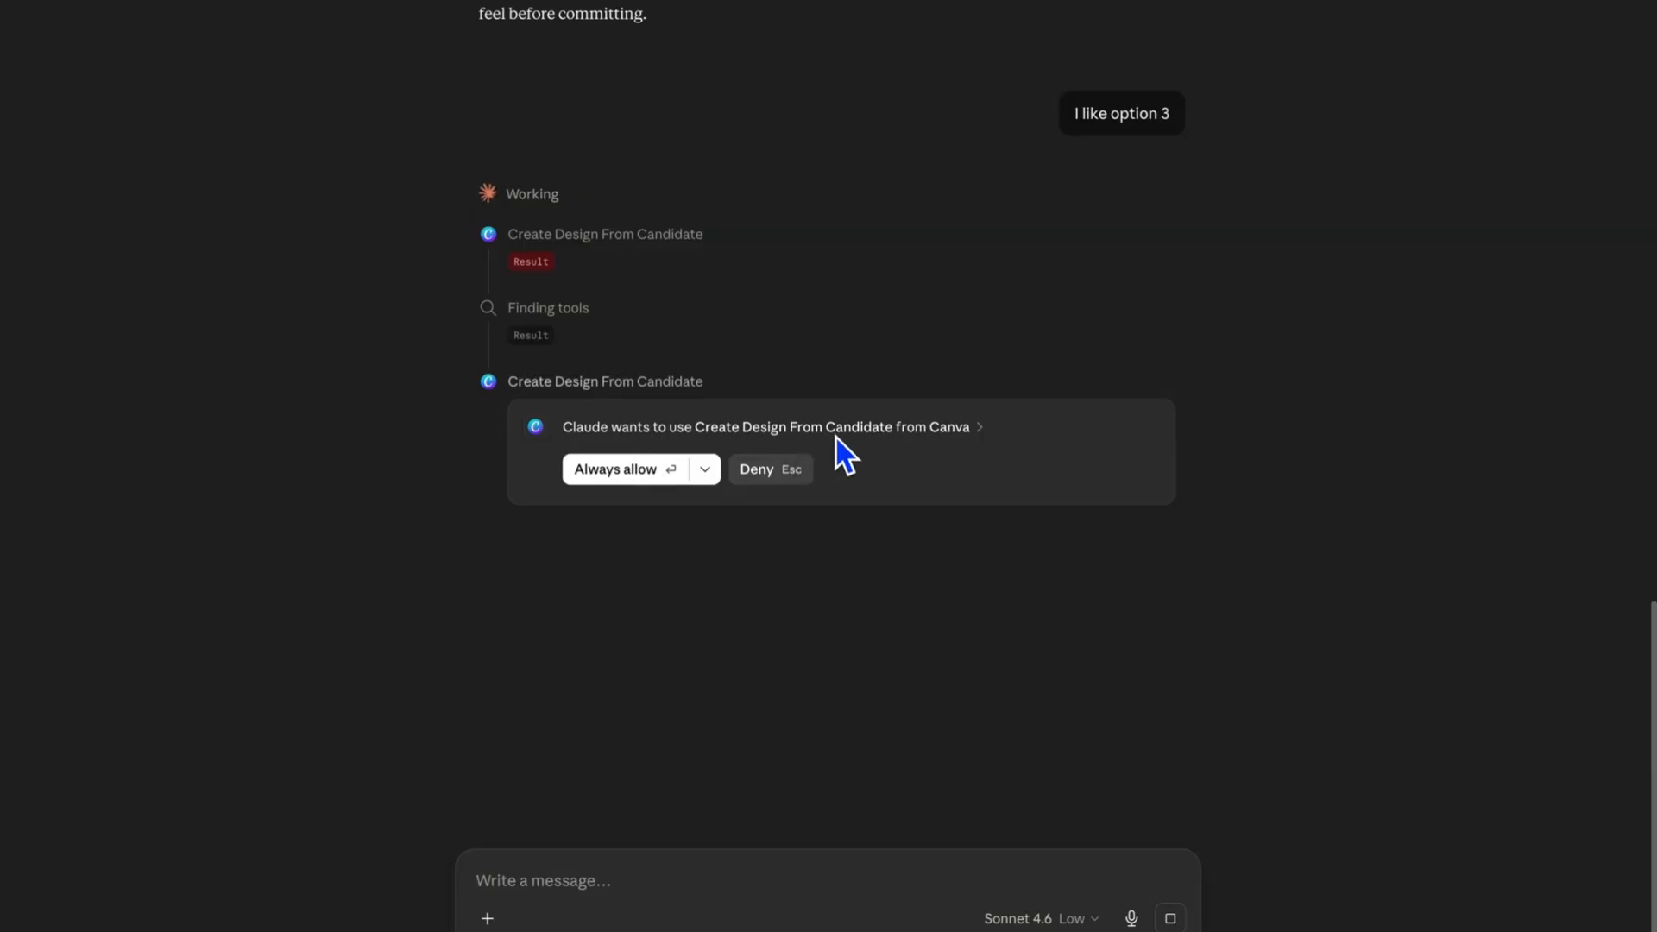
click(656, 466)
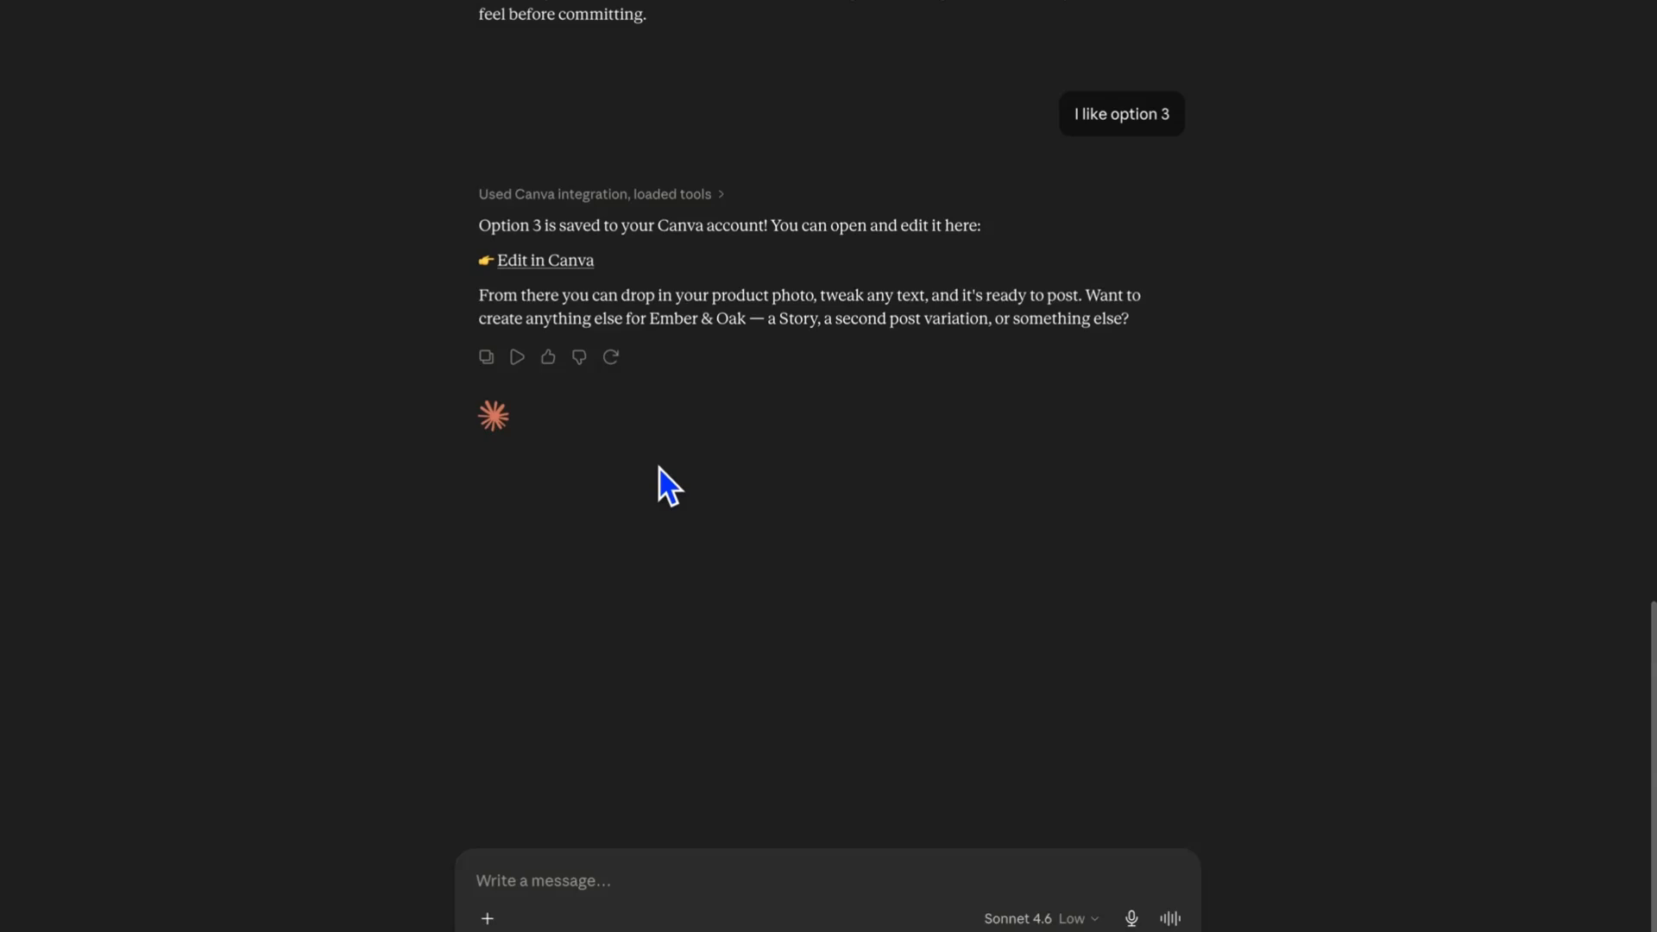
Open the saved option 3 Instagram post in the Canva editor and pick its candle image
click(563, 267)
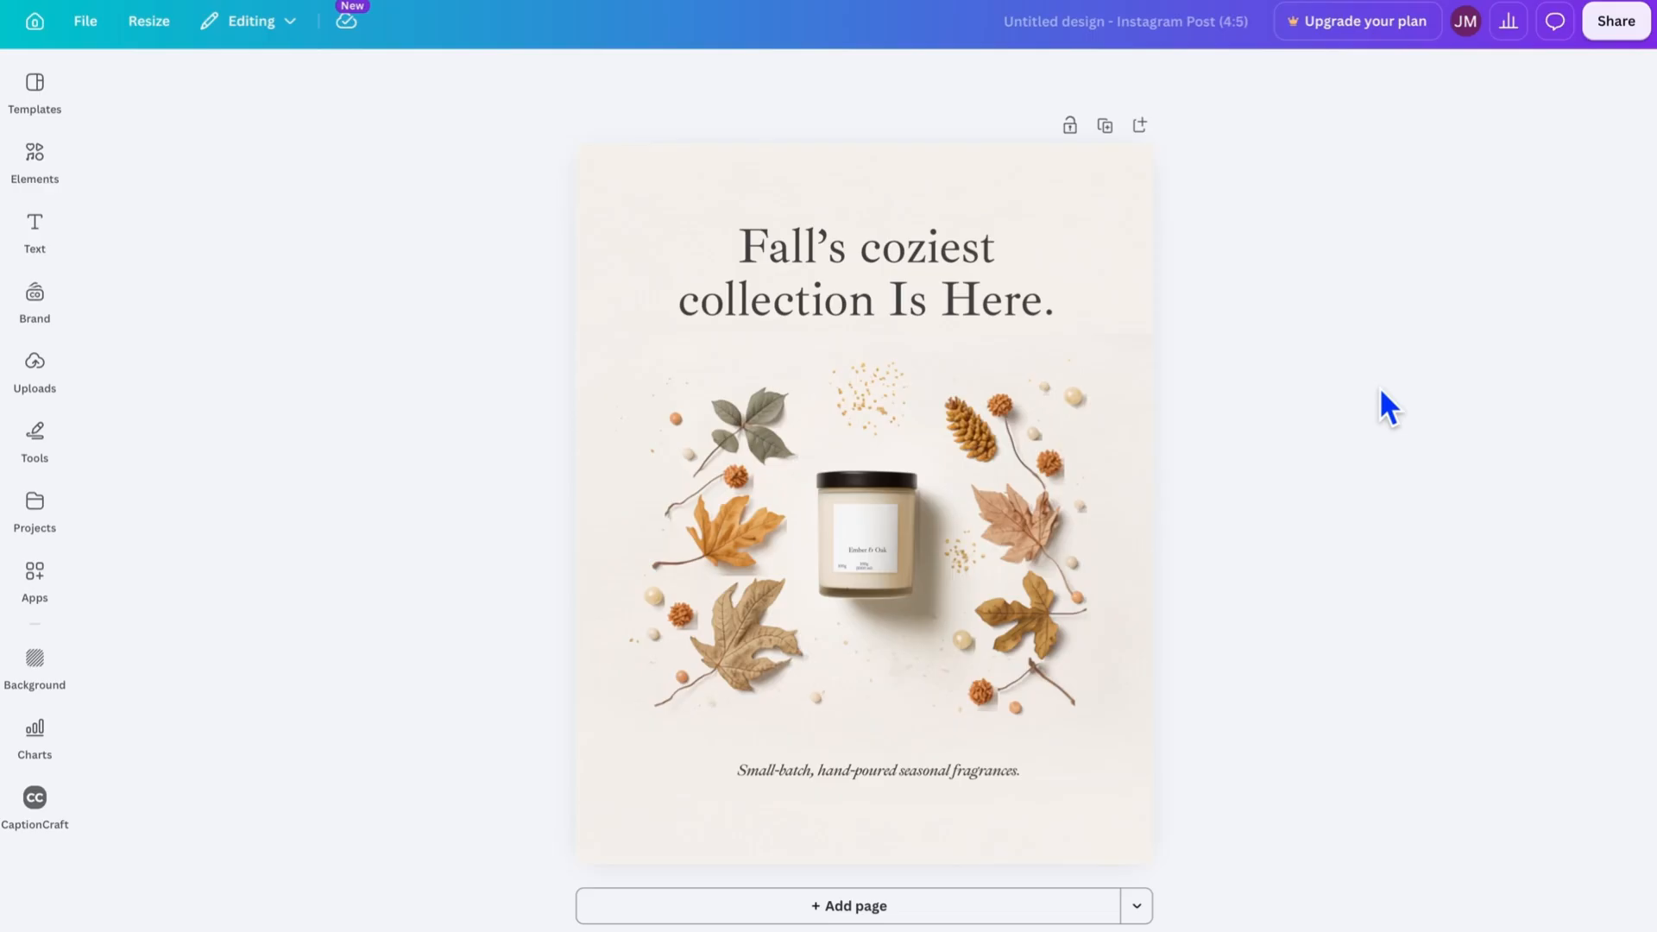
click(878, 517)
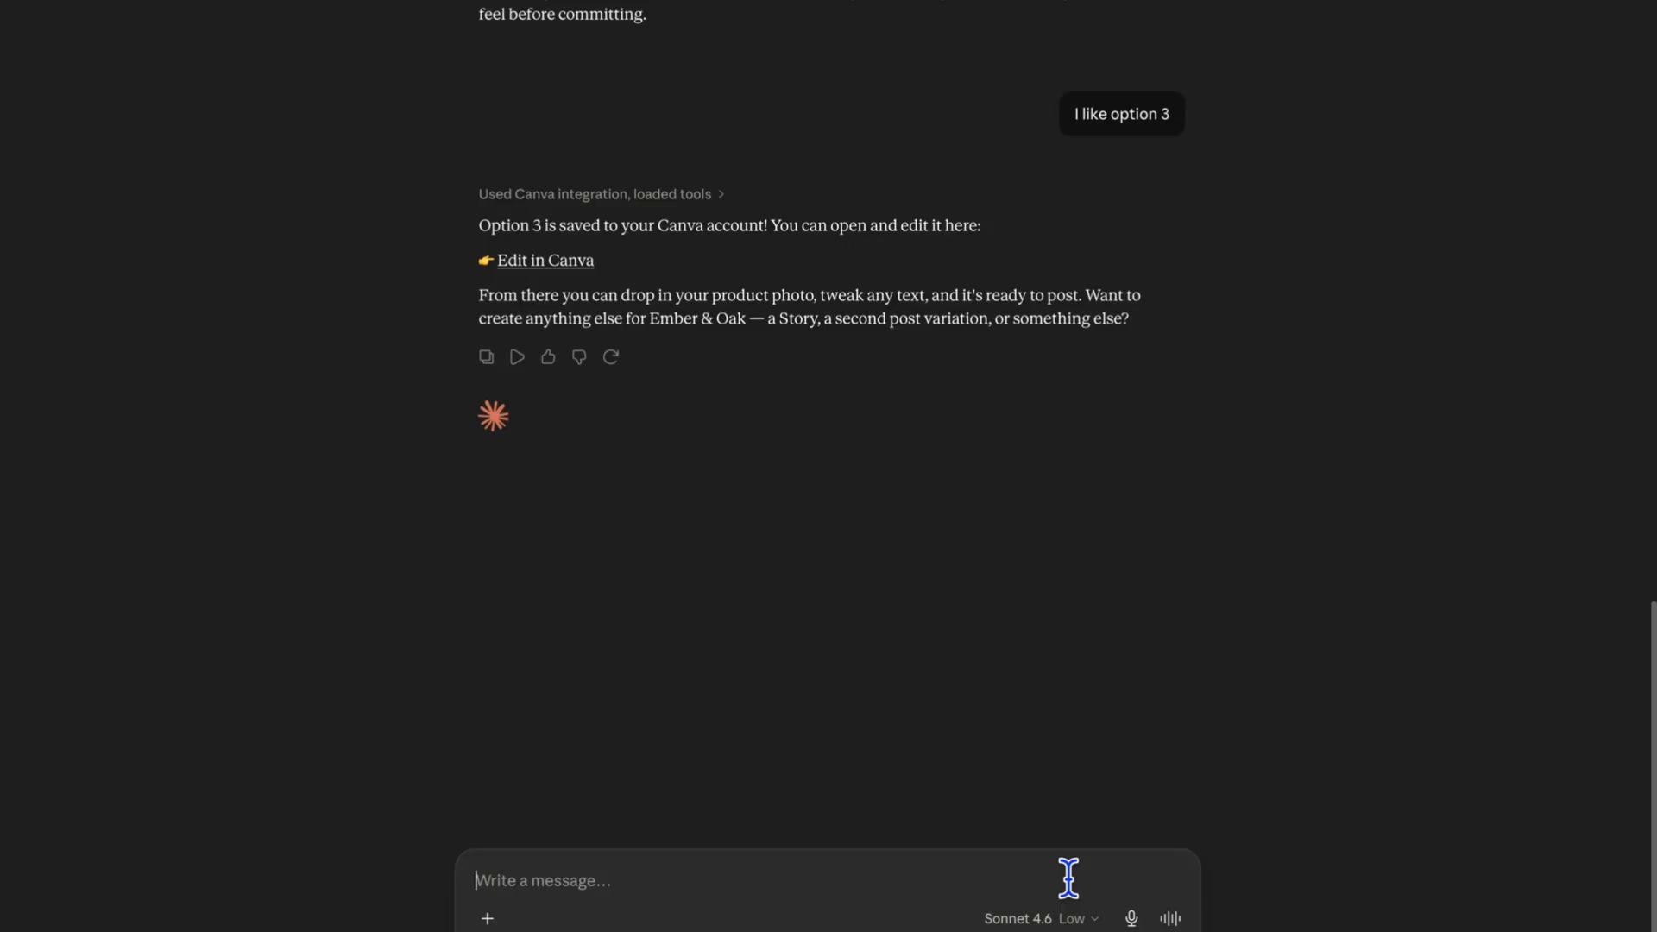
Request a warm, professional 6-slide Ember & Oak wholesale pitch deck covering brand, candle line, shopper appeal, pricing and ordering, and open its full outline
text(Generate a 6-slide wholesale pitch deck for Ember & Oak using our brand kit. Cover: who we are, our candle line, why local shoppers love us, wholesale pricing, and how to place an order. Warm and professional tone, one clear idea per slide.)
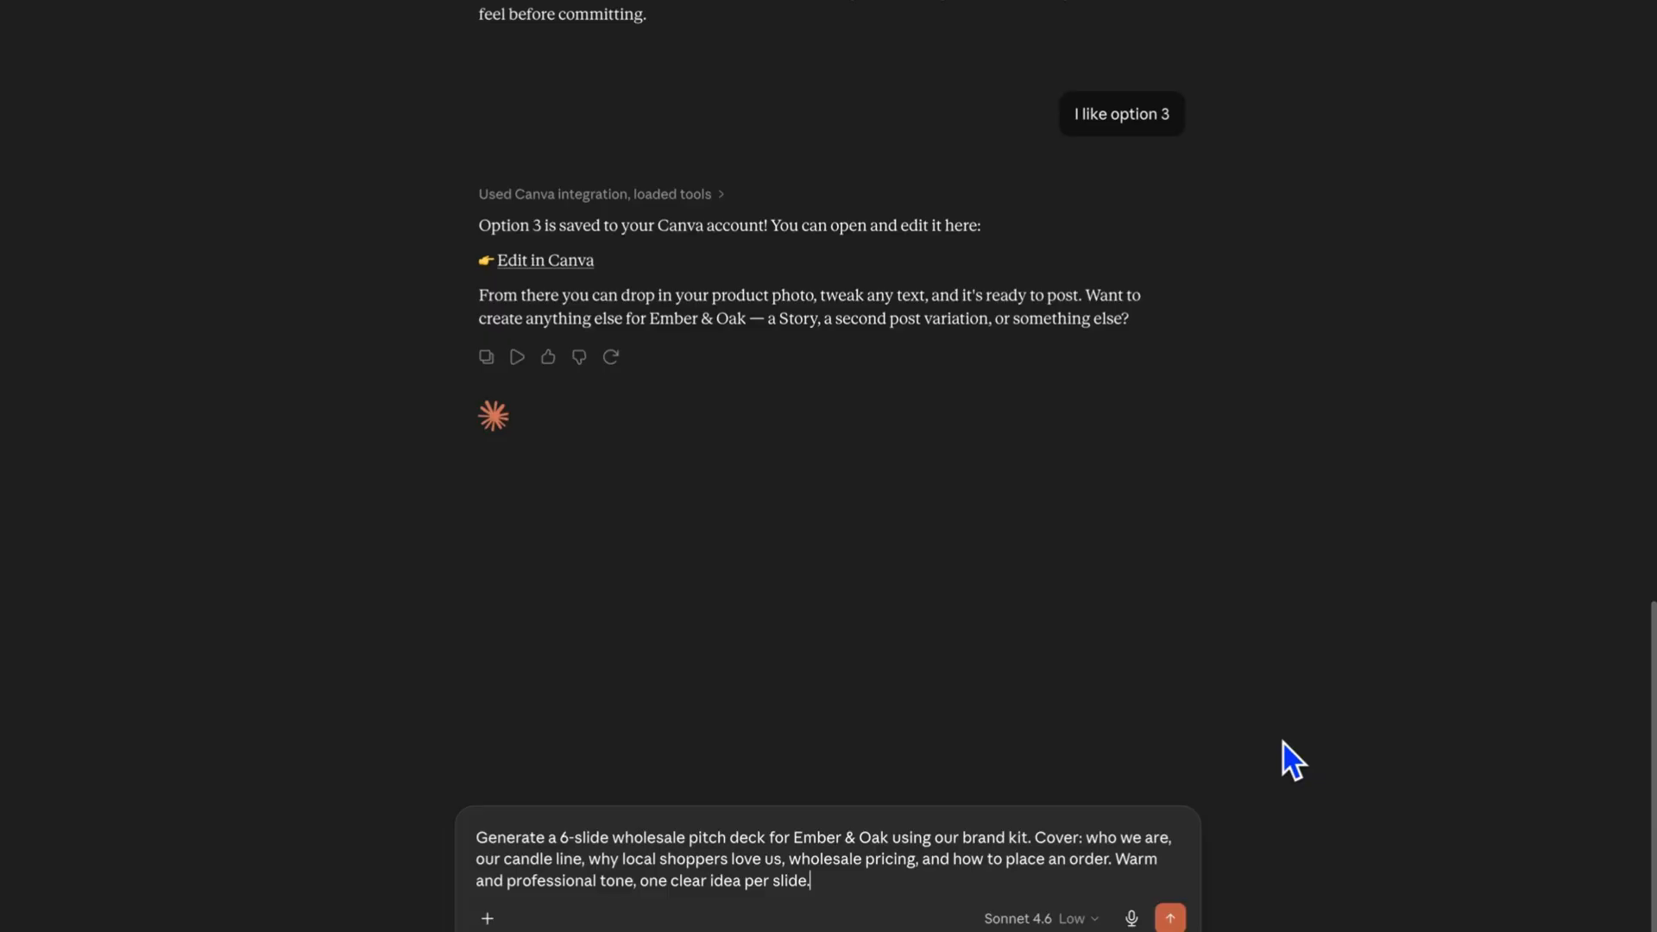
key(Return)
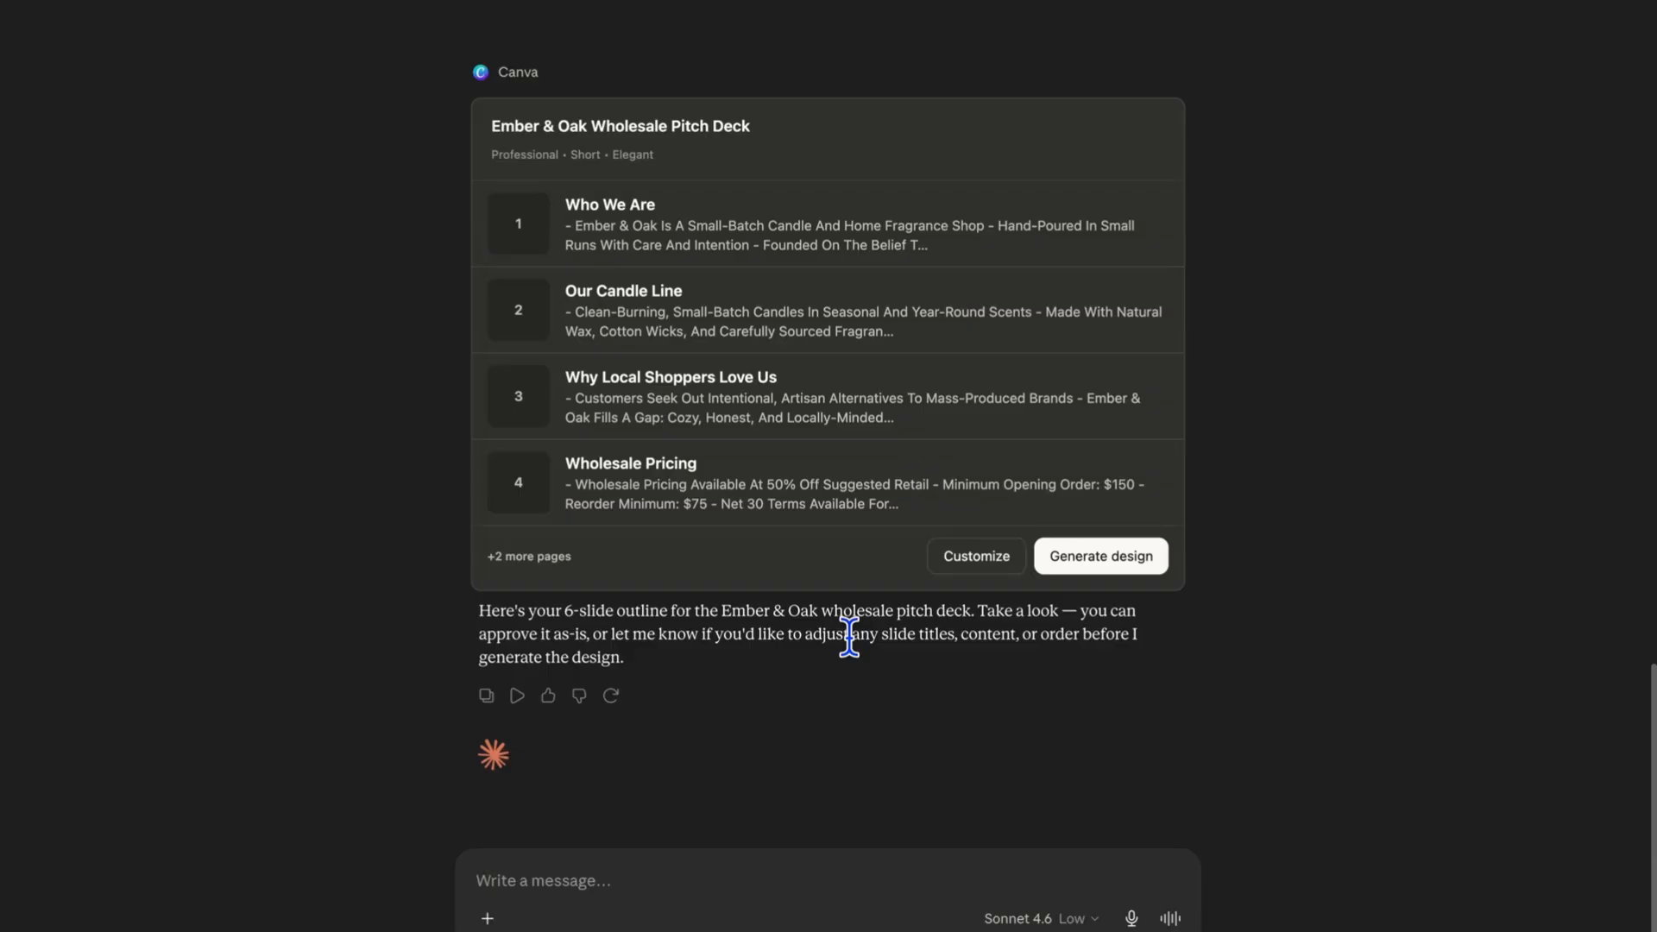
click(779, 247)
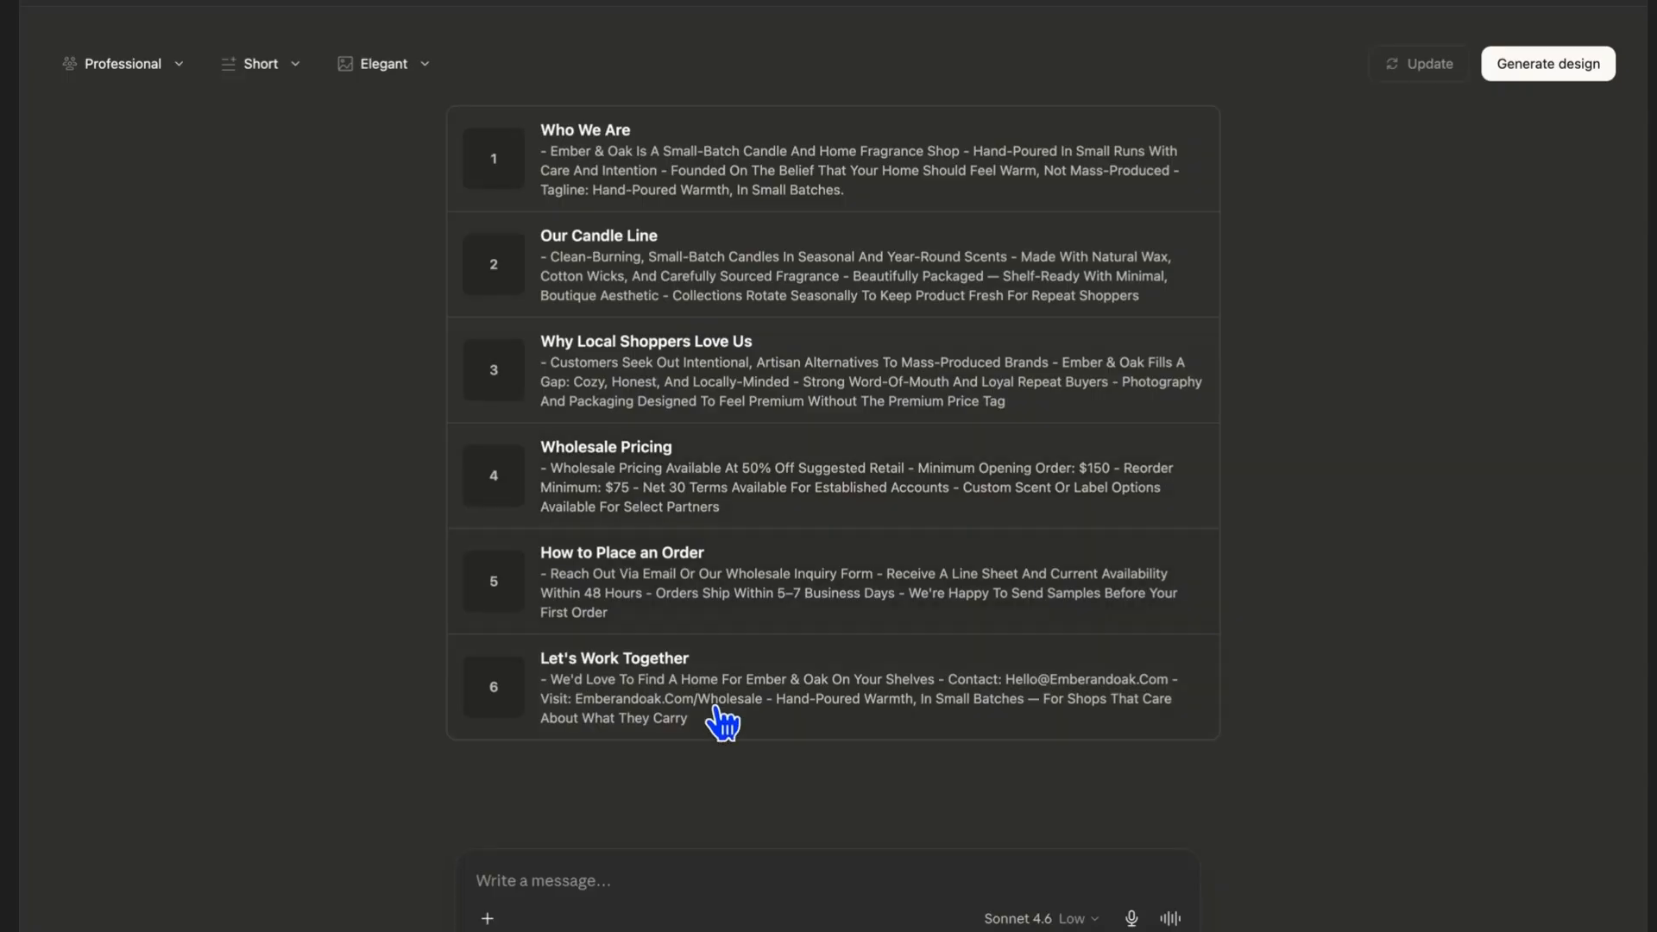
Ask Claude to update slide 4's wholesale pricing from 50% off suggested retail to just 30%
click(629, 876)
text(For sli)
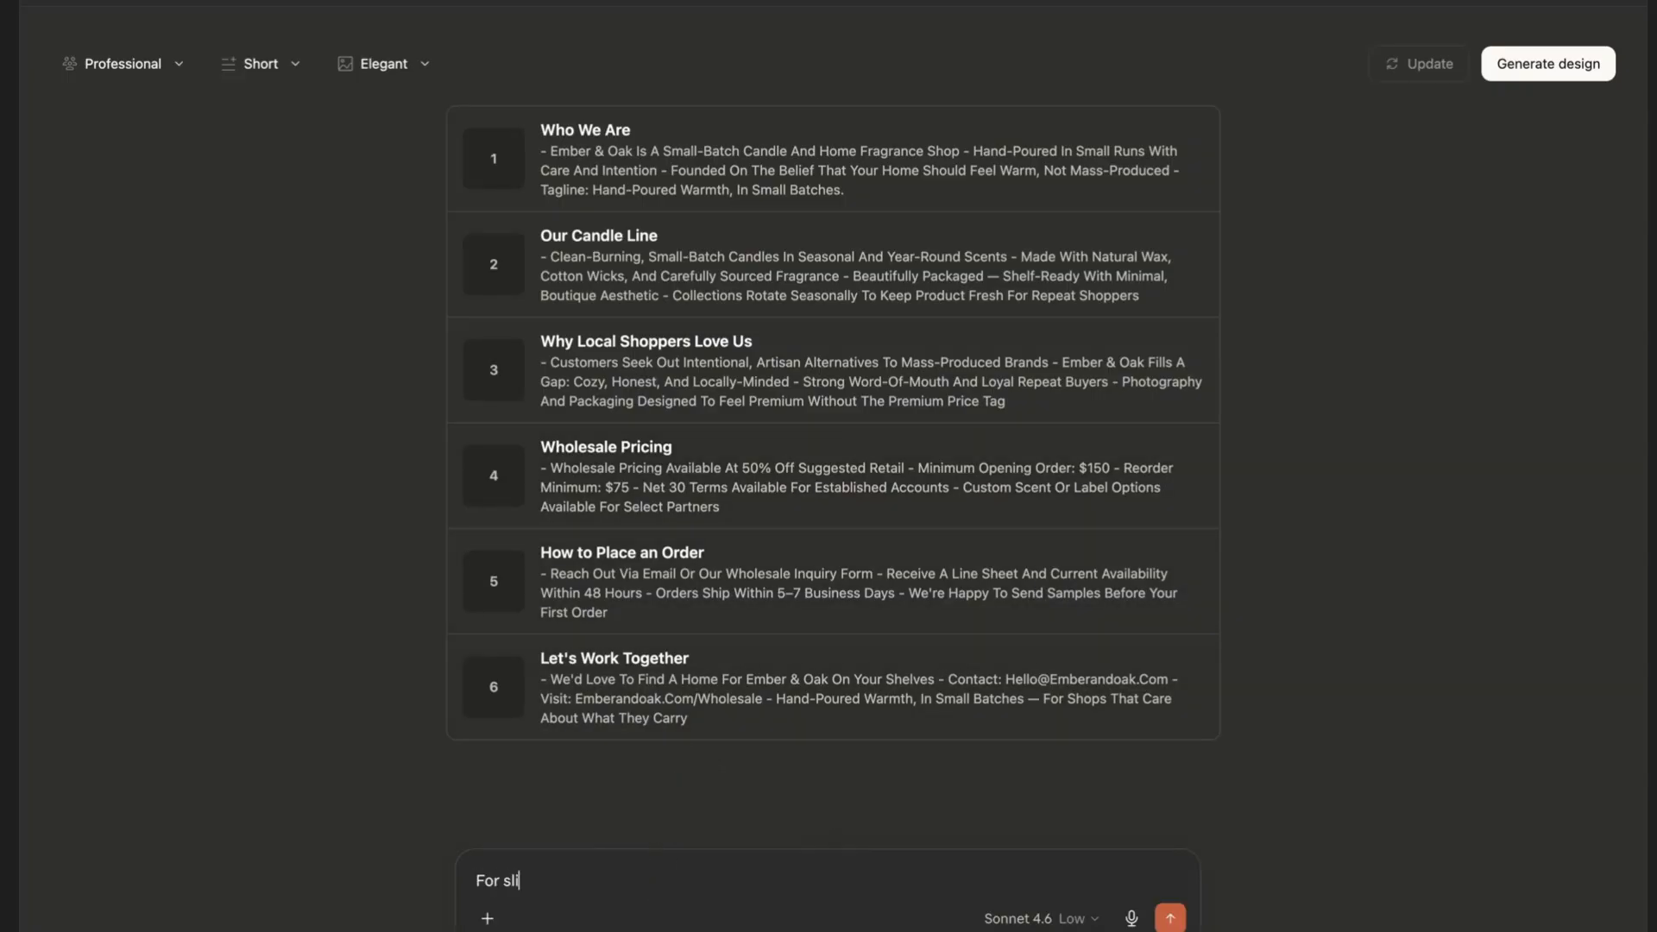
text(de 4 in wholesale piricing, pleas)
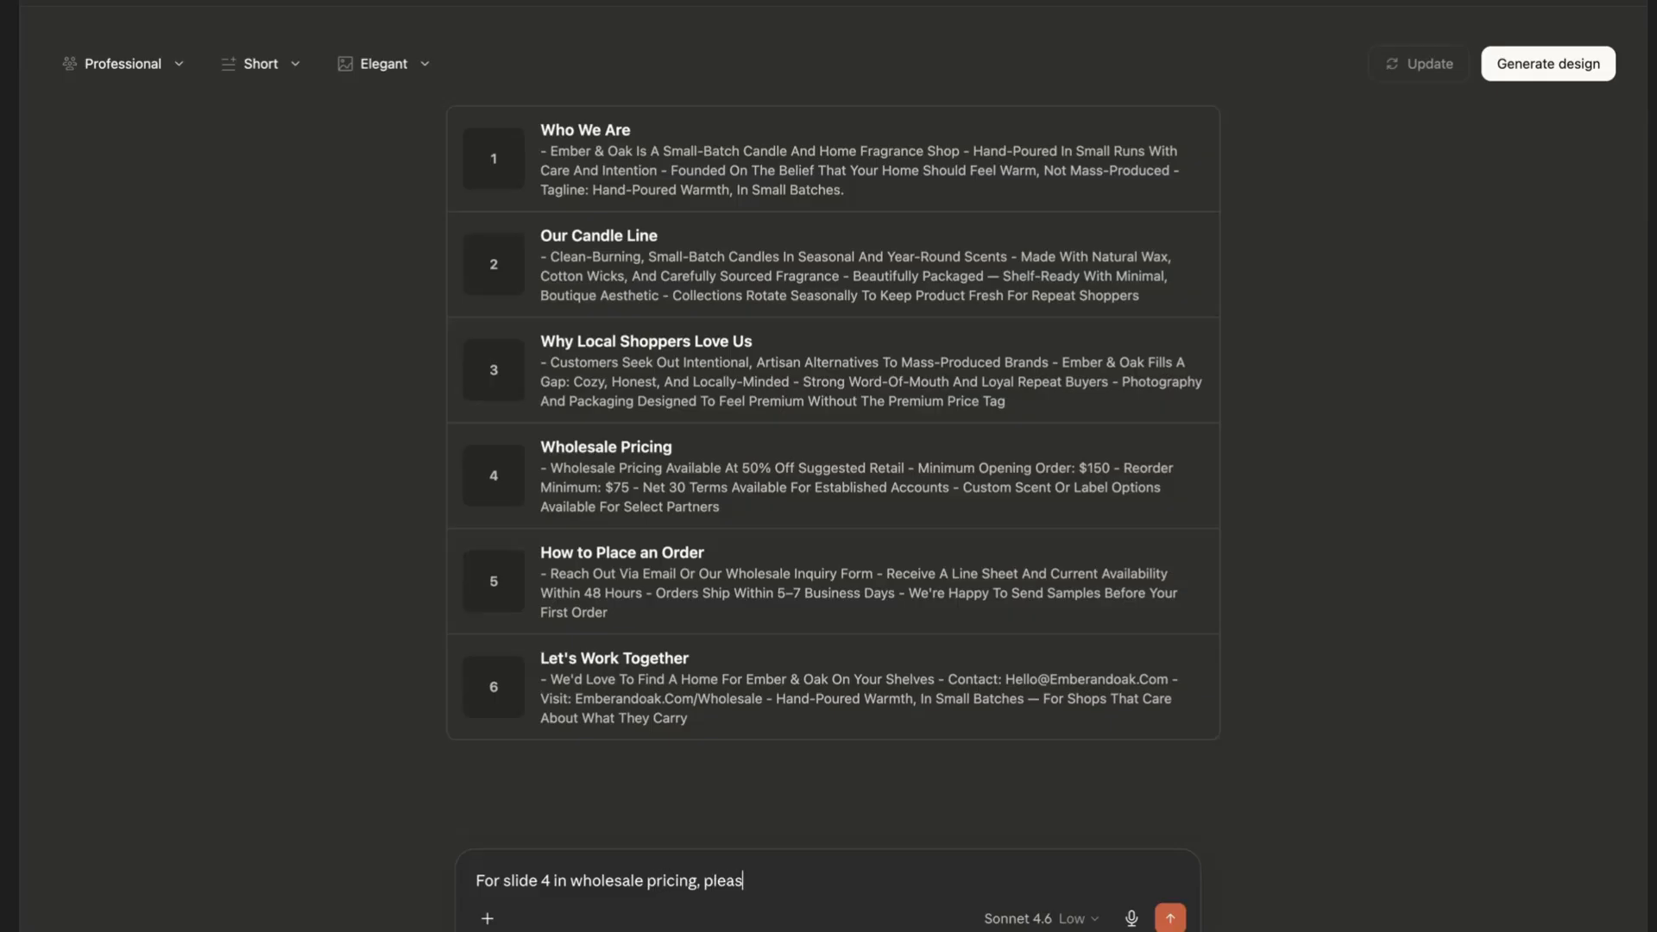
text(e updated to)
key(BackSpace)
key(BackSpace)
text(from 50%)
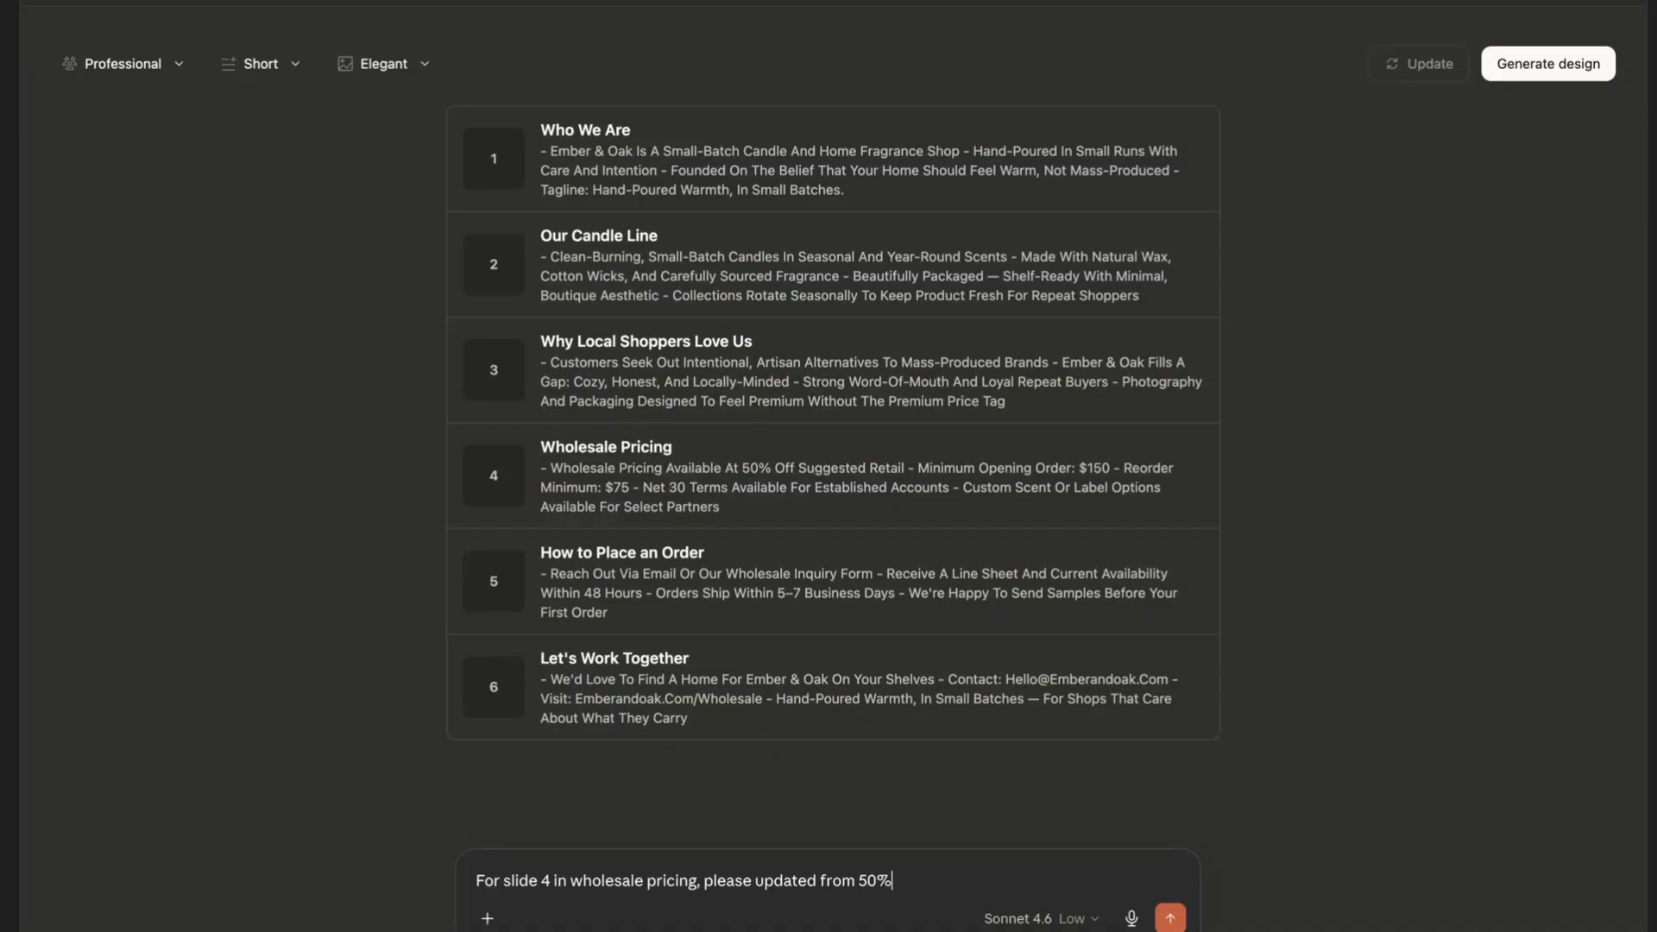
text( off suggested retail to ju)
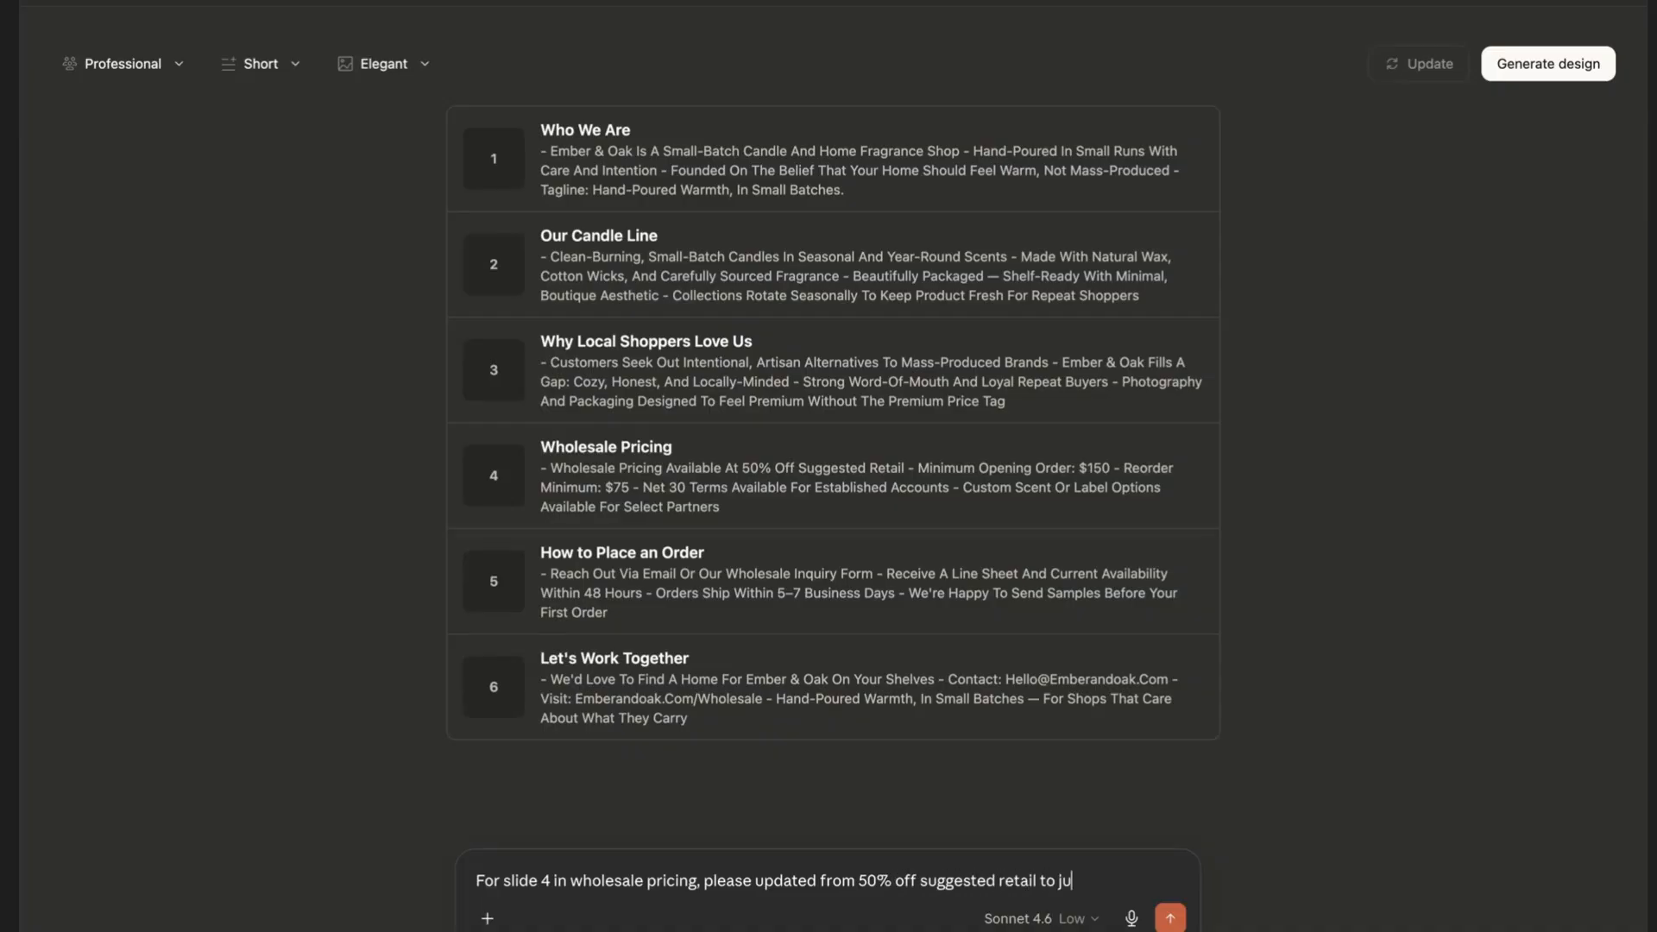
text(st 30%)
key(Return)
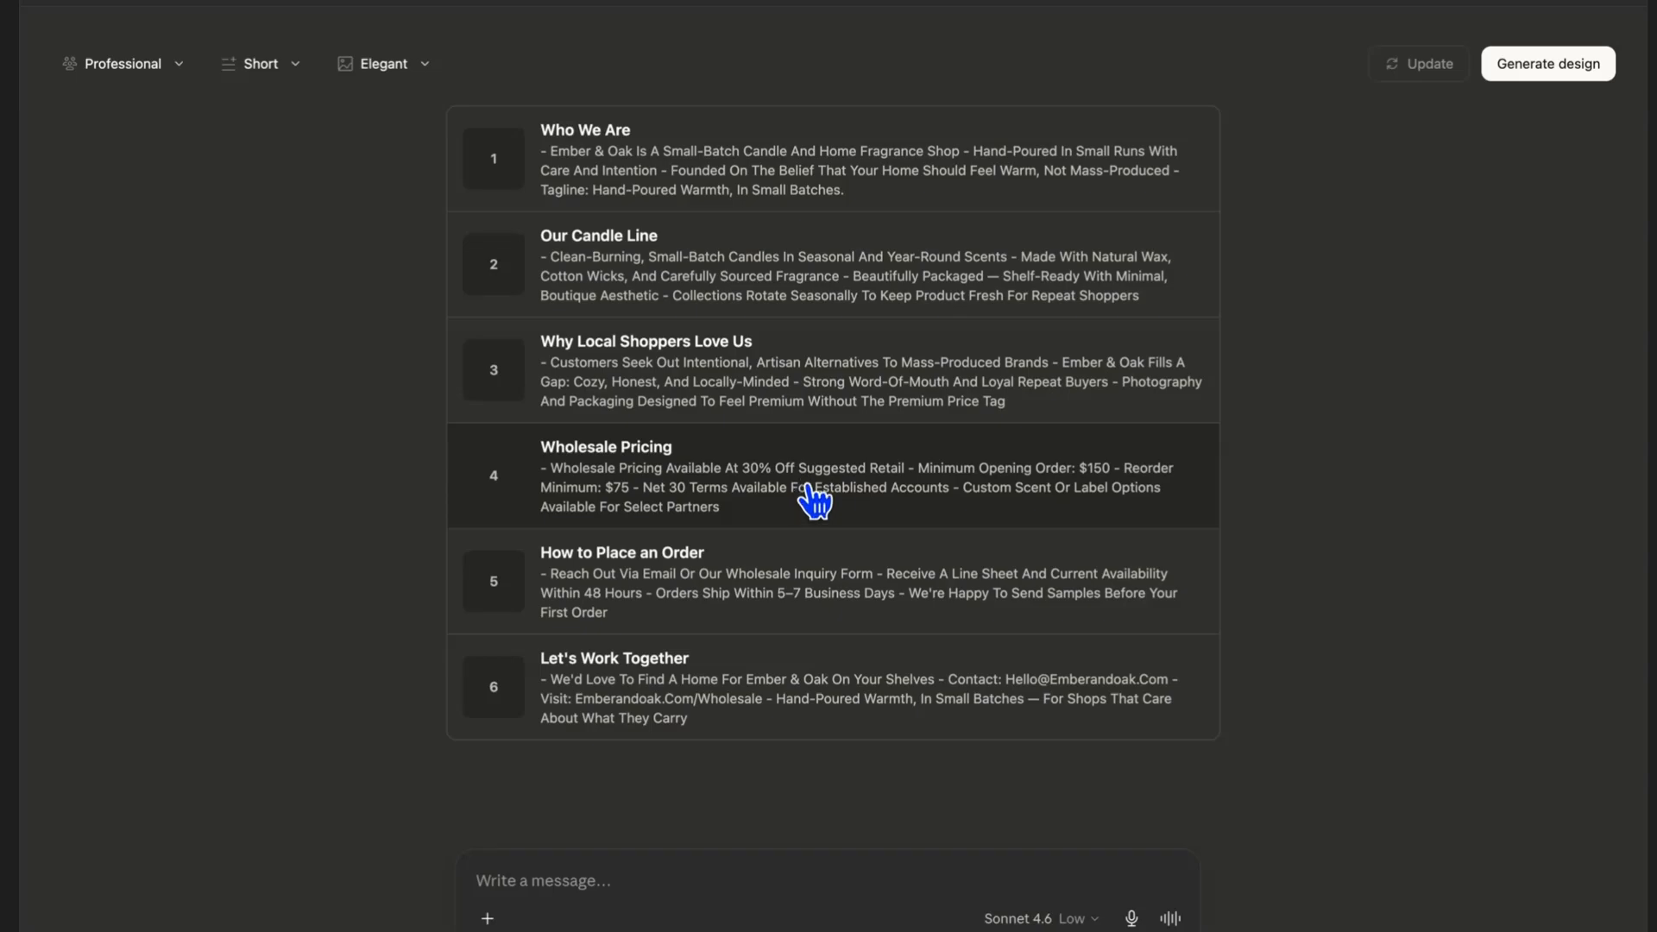
Generate the presentation design from the revised outline, reviewing and sending the prefilled generation request
click(1601, 76)
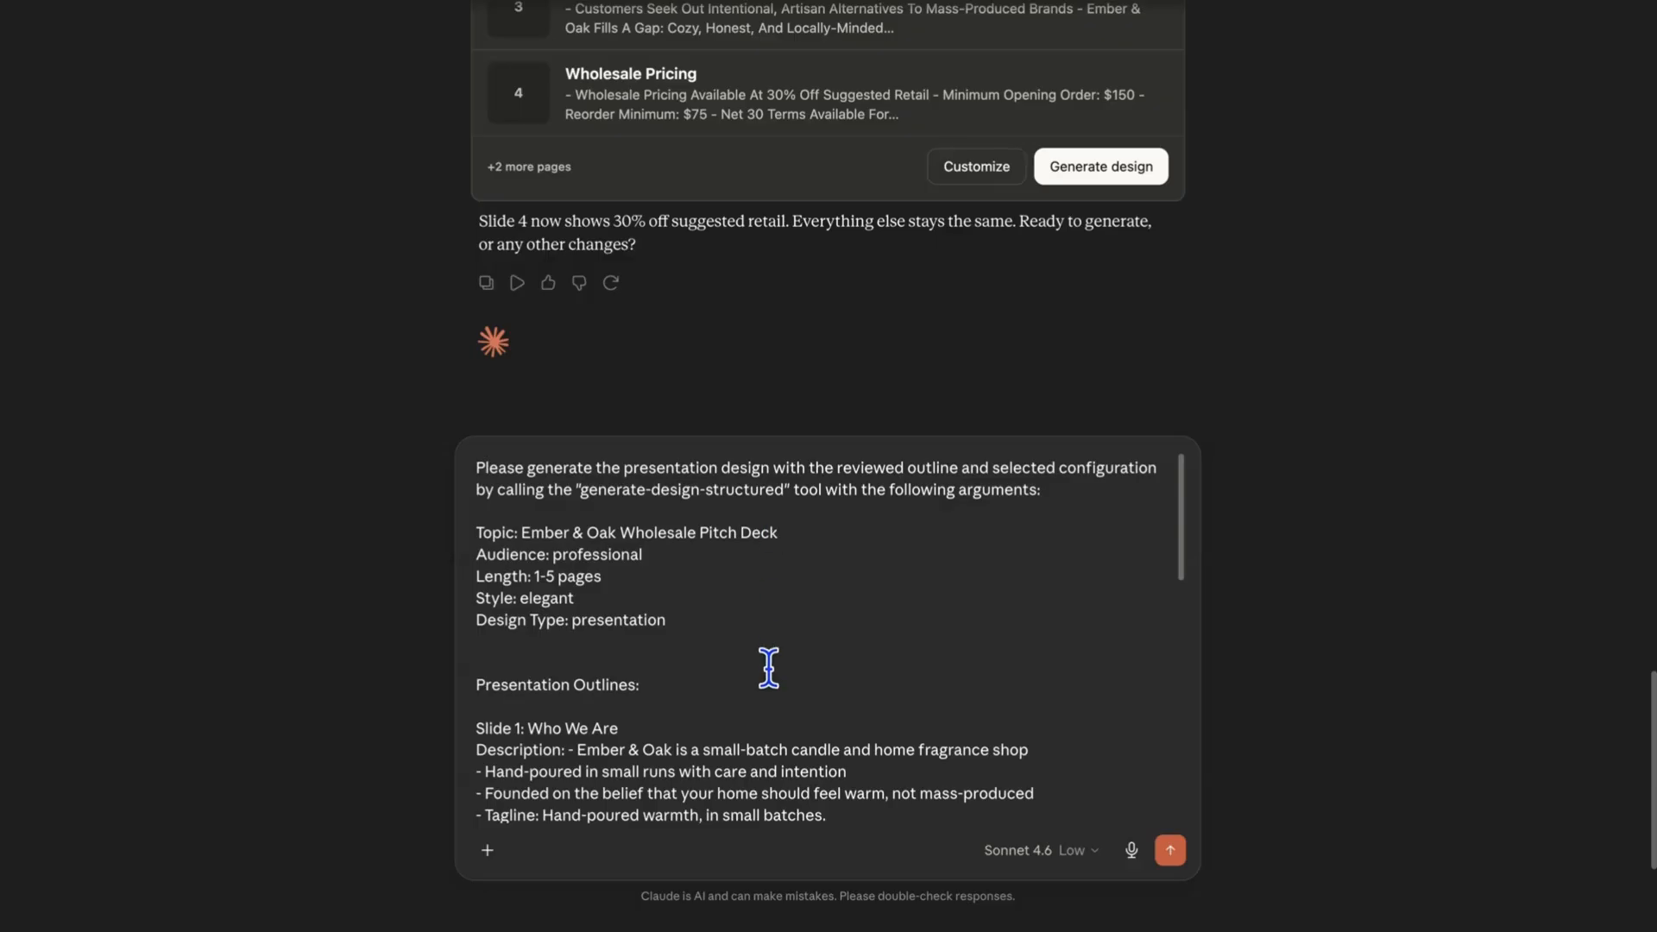
scroll(767, 665, down, 4)
scroll(767, 656, down, 12)
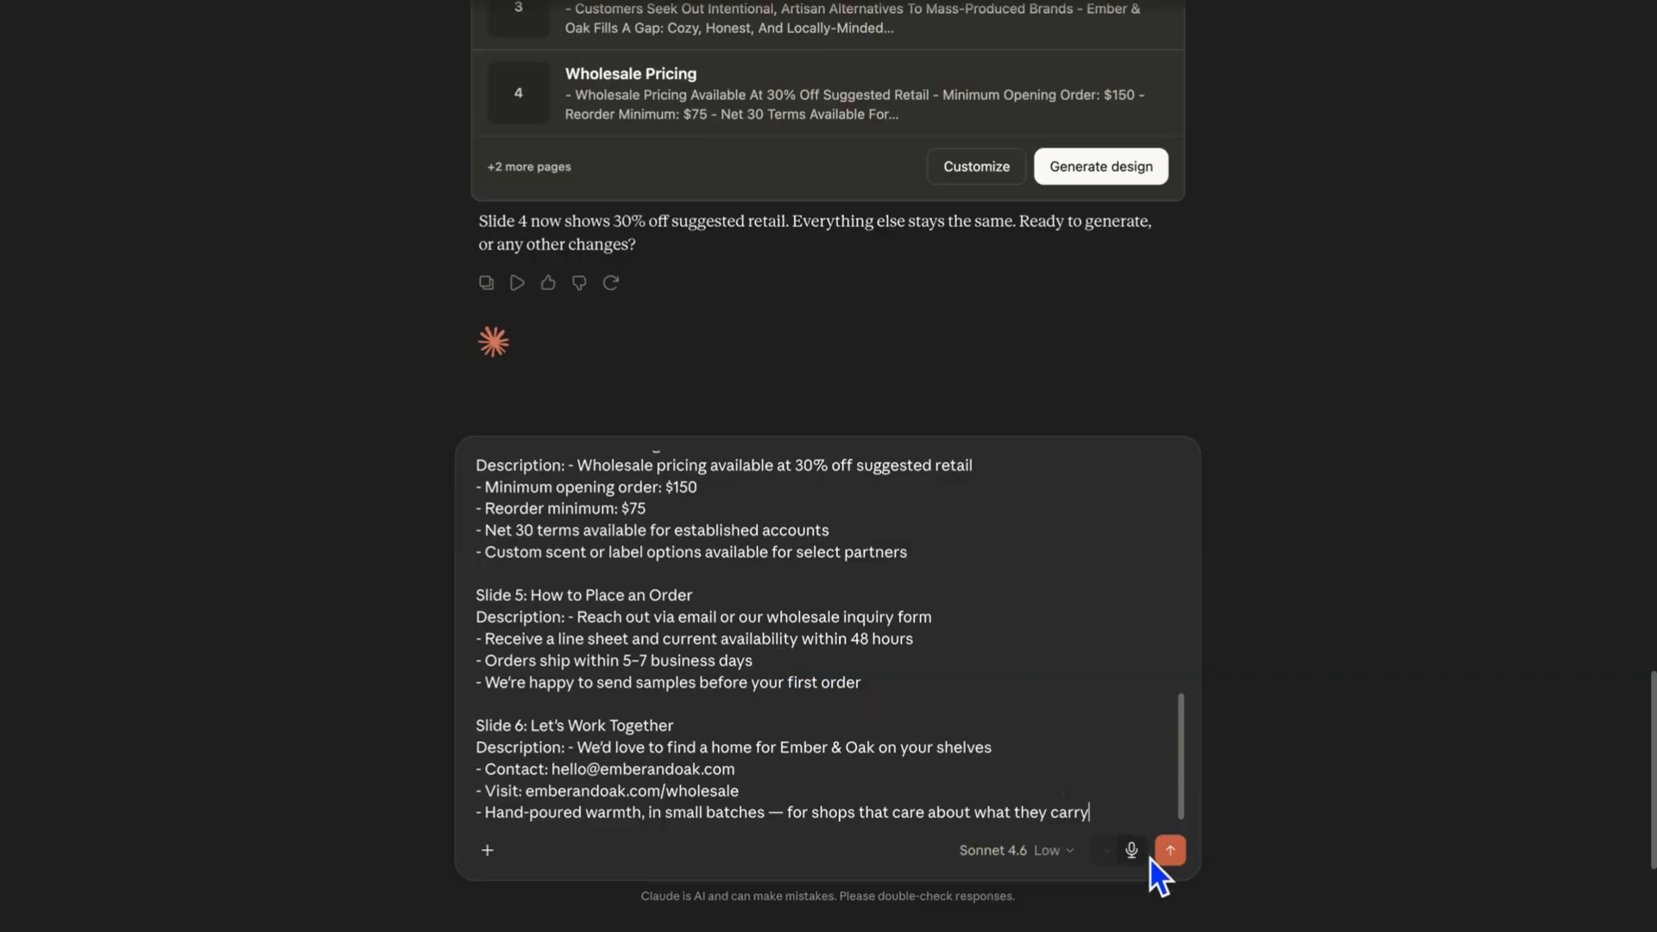
click(1170, 850)
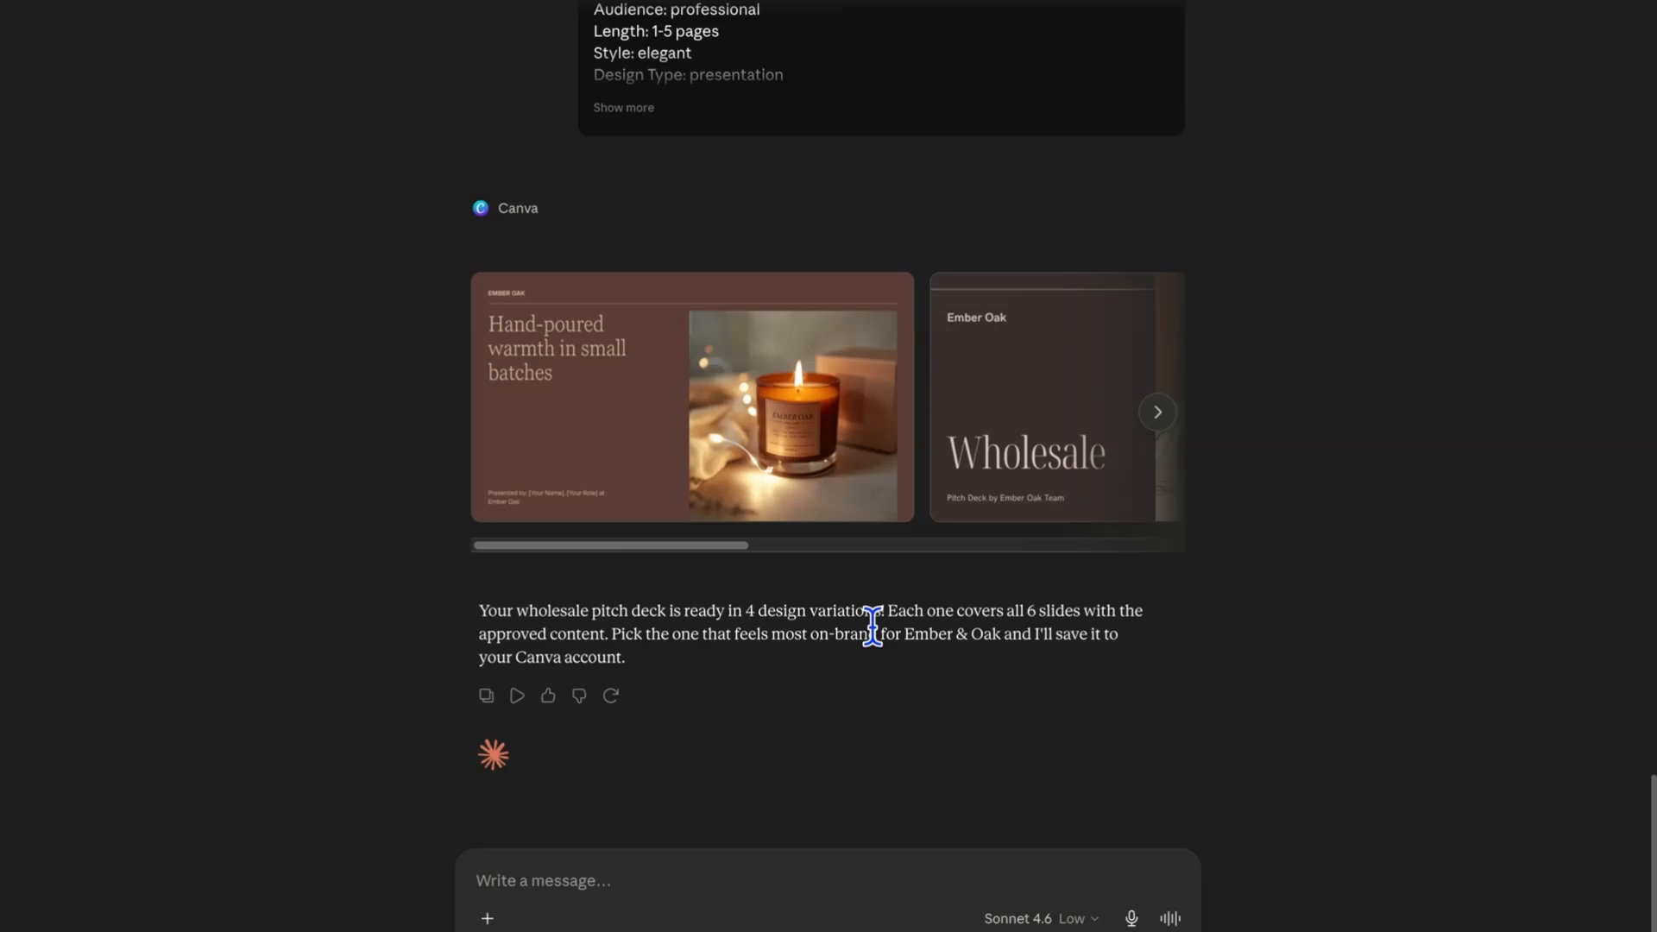
Preview the first pitch deck variation, 'Hand-poured warmth in small batches', going through its slides up to the closing one
click(800, 501)
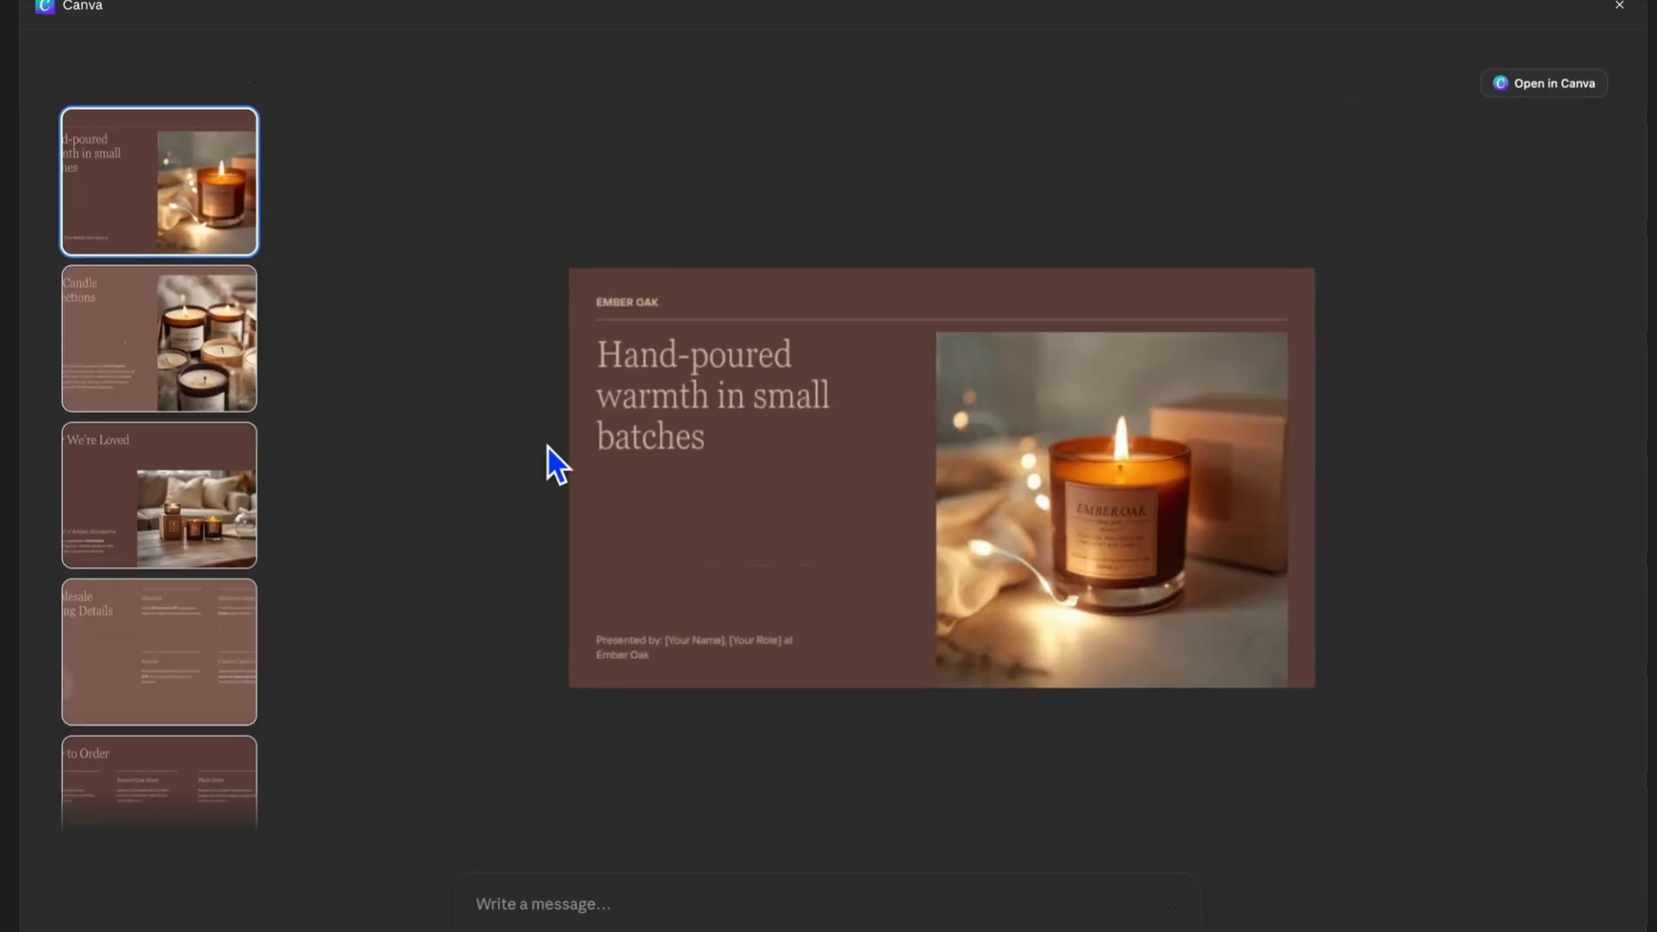
click(211, 380)
click(208, 526)
click(231, 679)
click(196, 595)
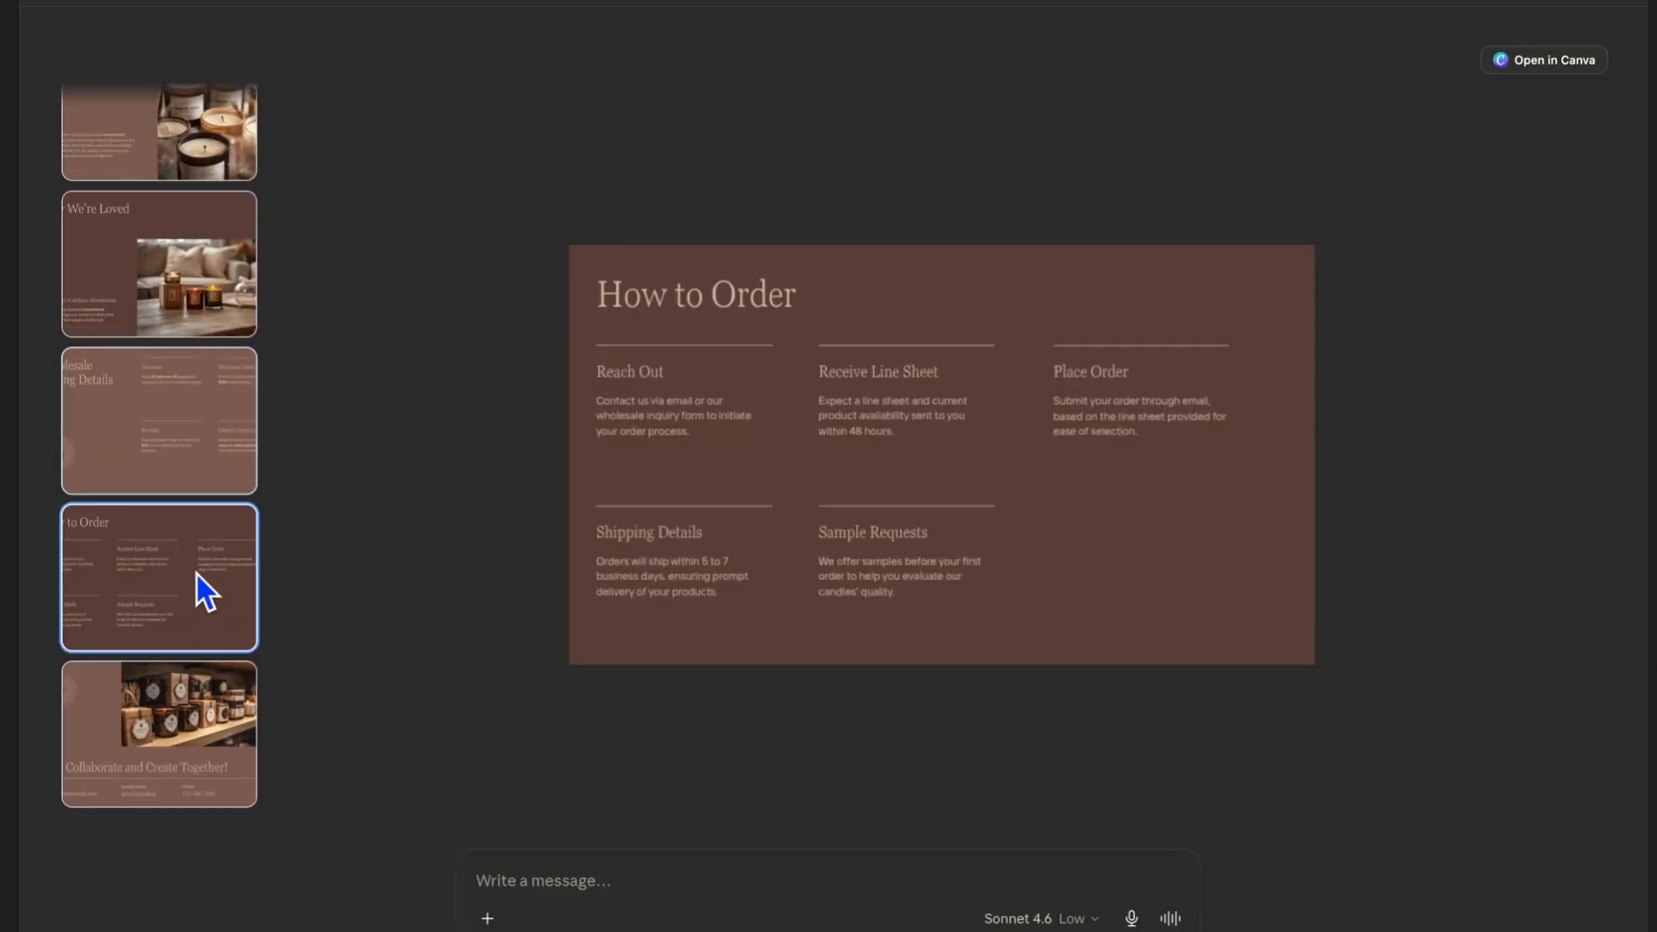
click(171, 732)
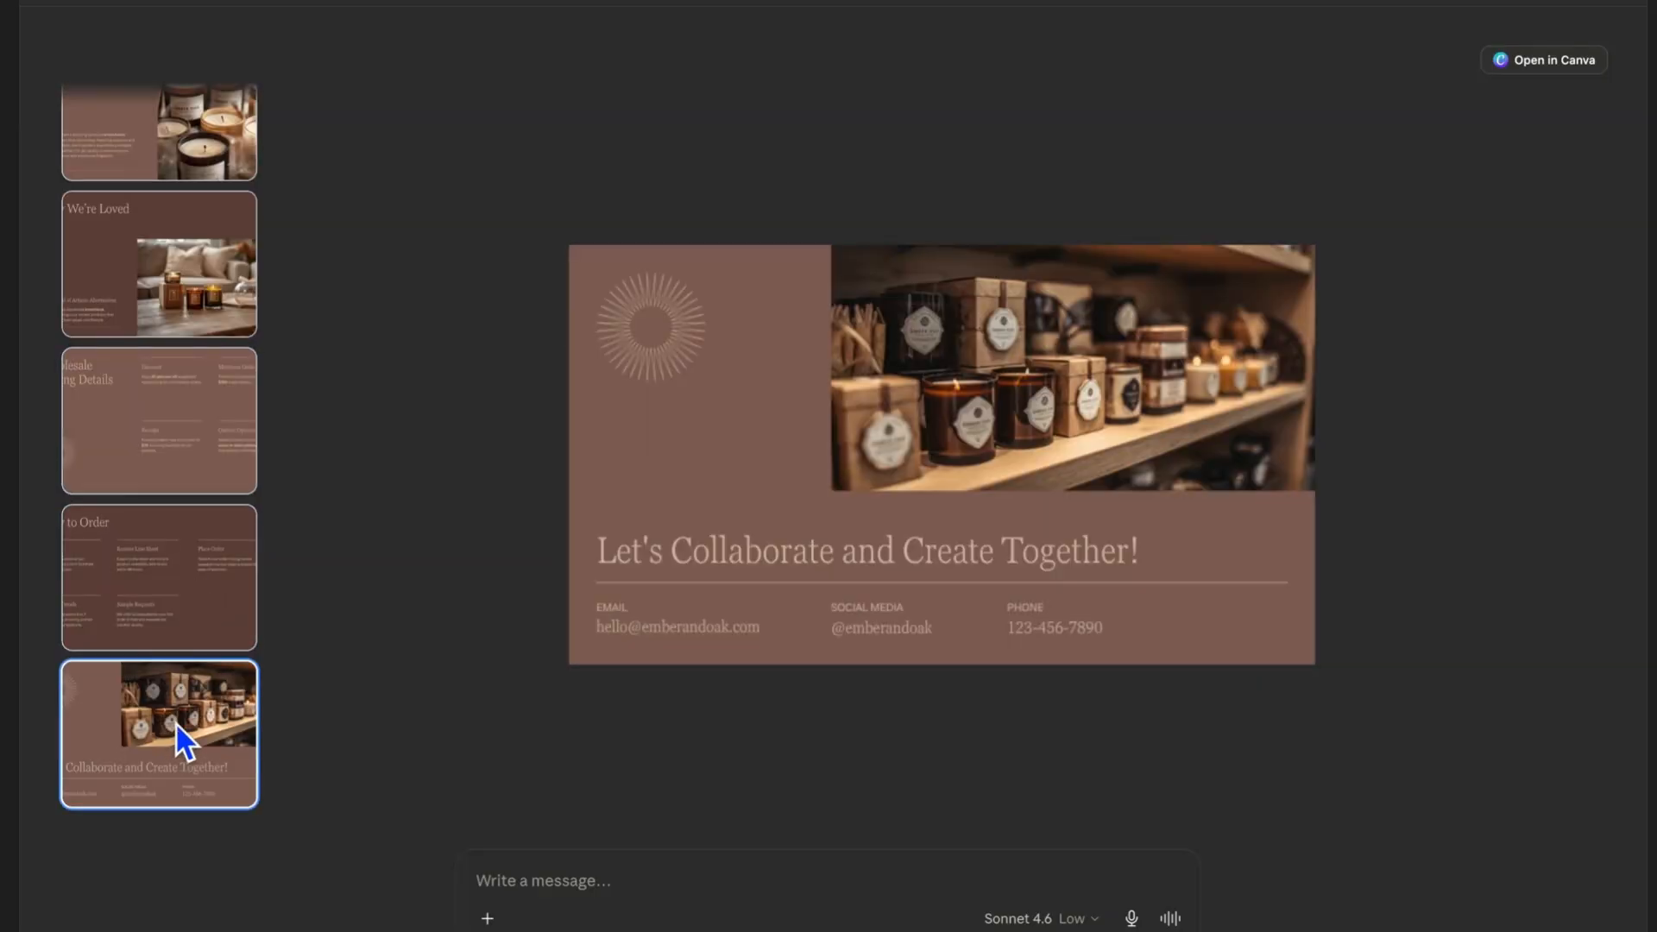
scroll(174, 722, up, 3)
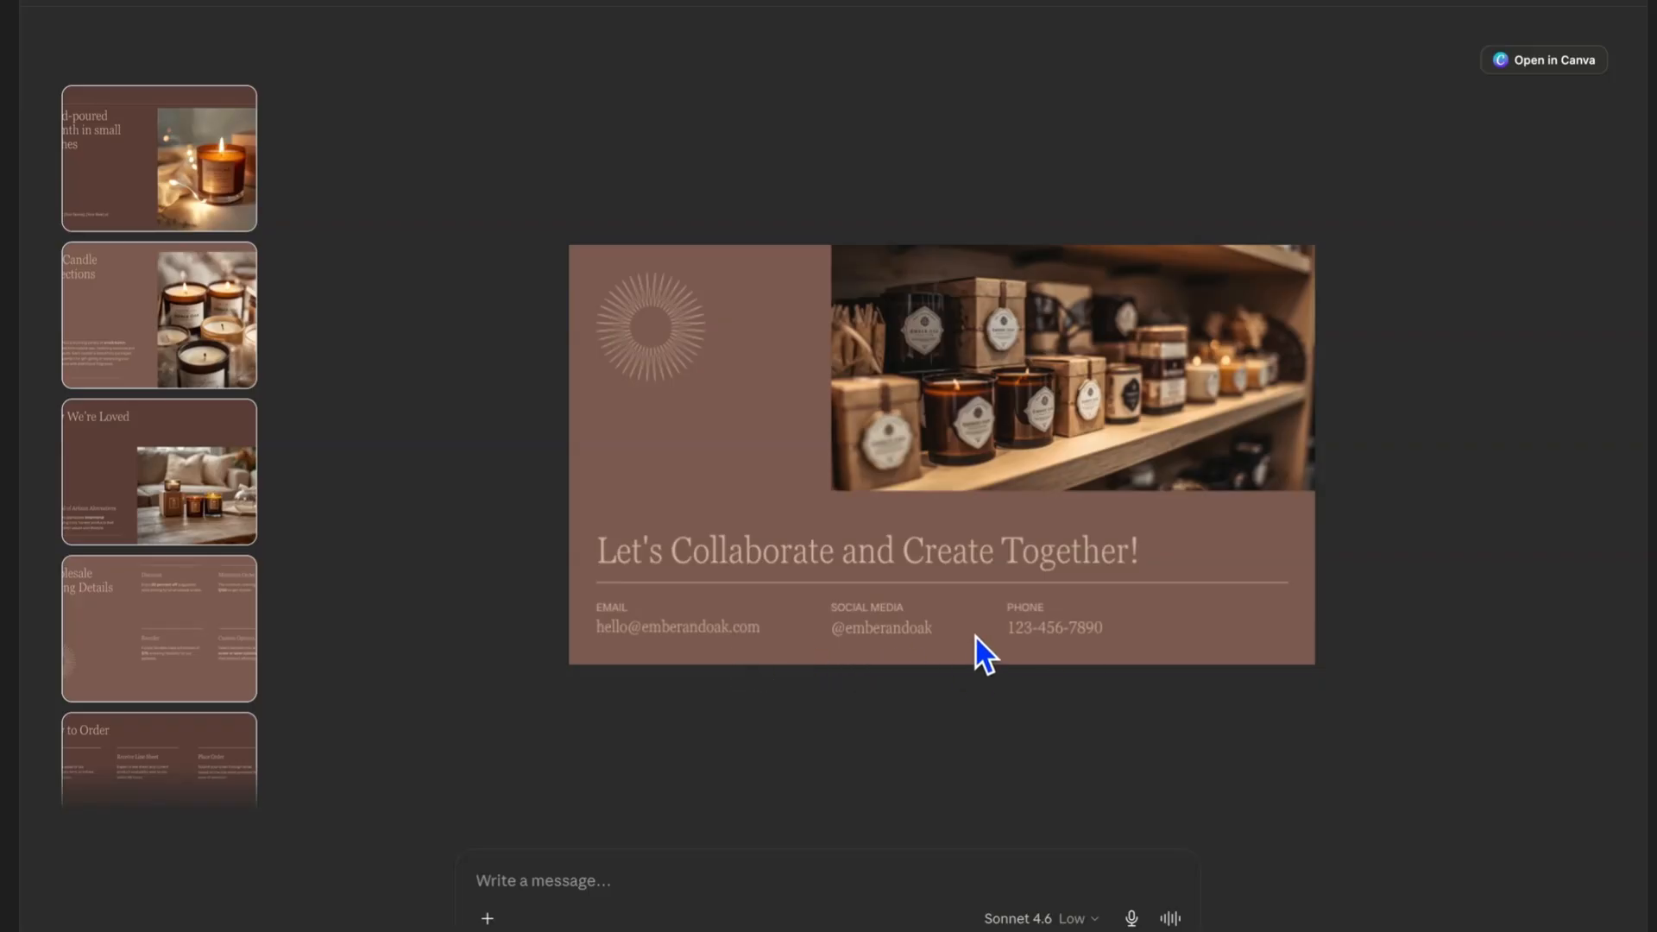
Preview the slides of the second pitch deck variation, from 'Who We Are' to 'Let's Collaborate', close it and revisit the outline
click(174, 311)
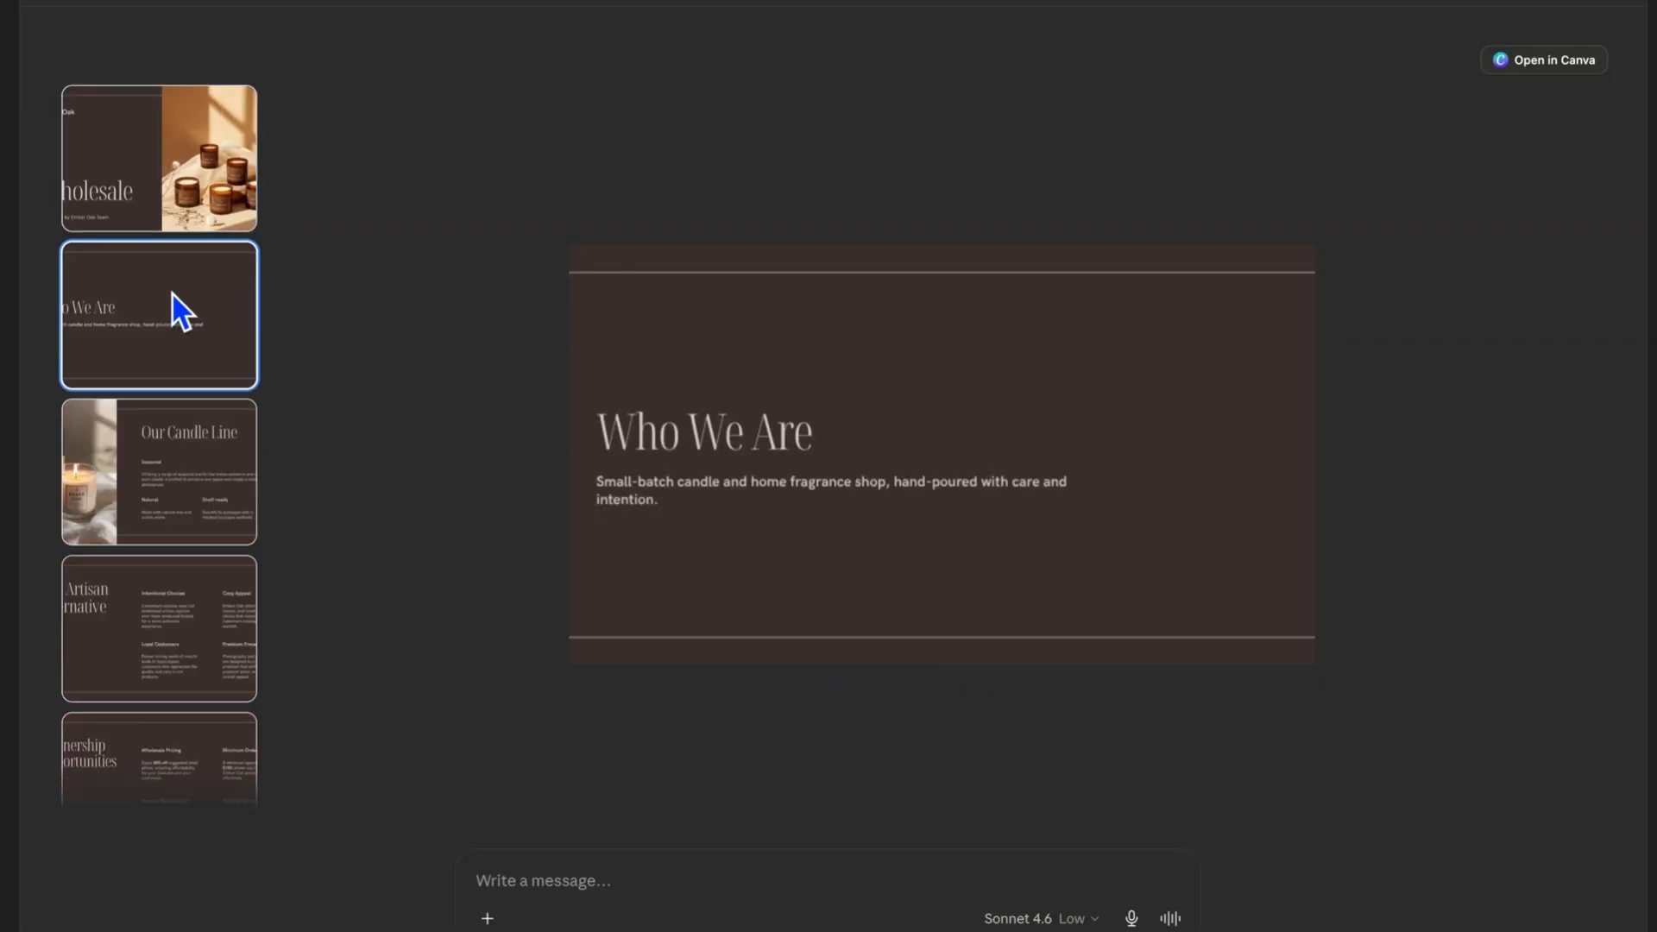
click(222, 482)
click(211, 629)
scroll(211, 629, down, 3)
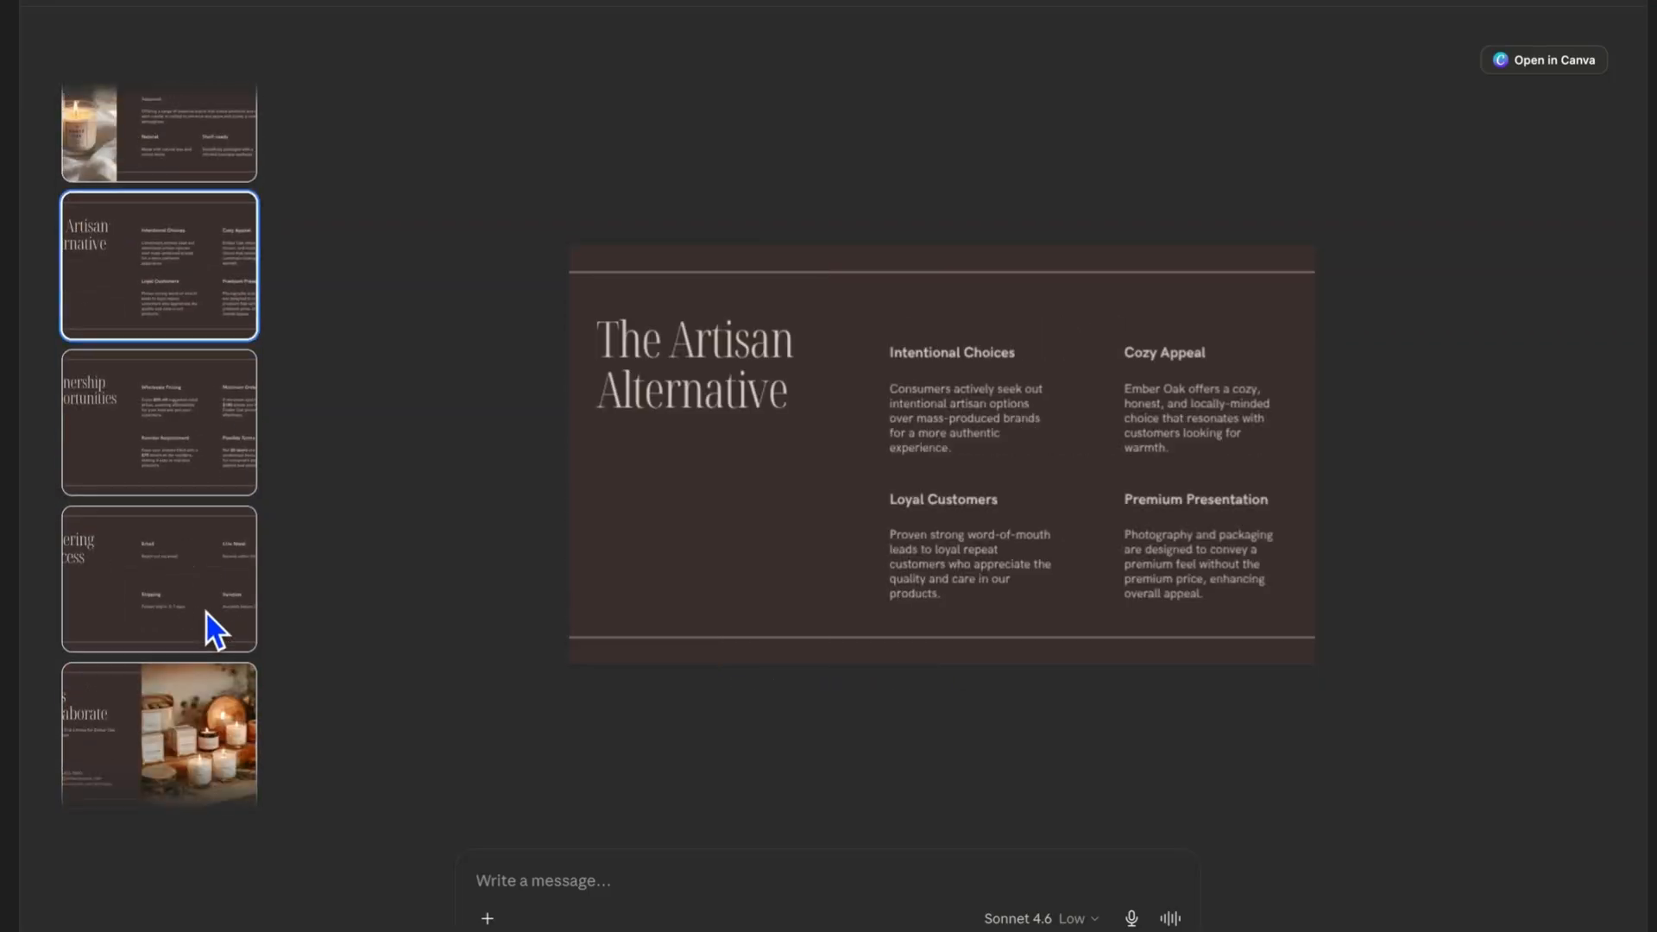
click(215, 623)
click(201, 709)
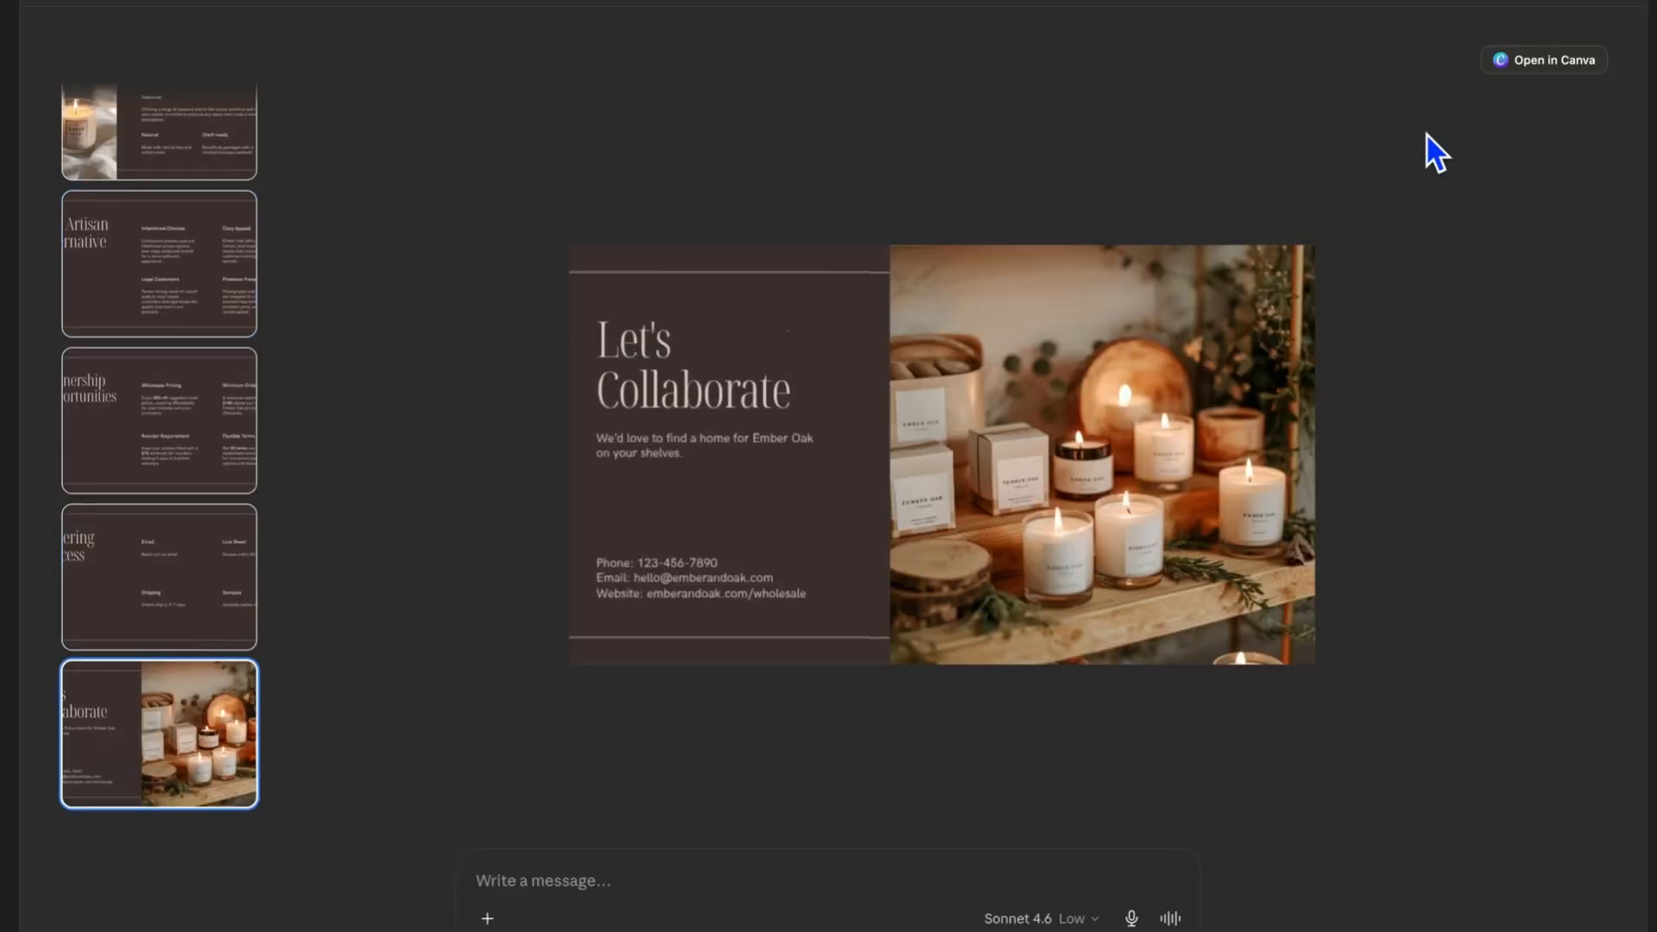
click(1618, 10)
scroll(1094, 651, up, 10)
scroll(1009, 743, down, 5)
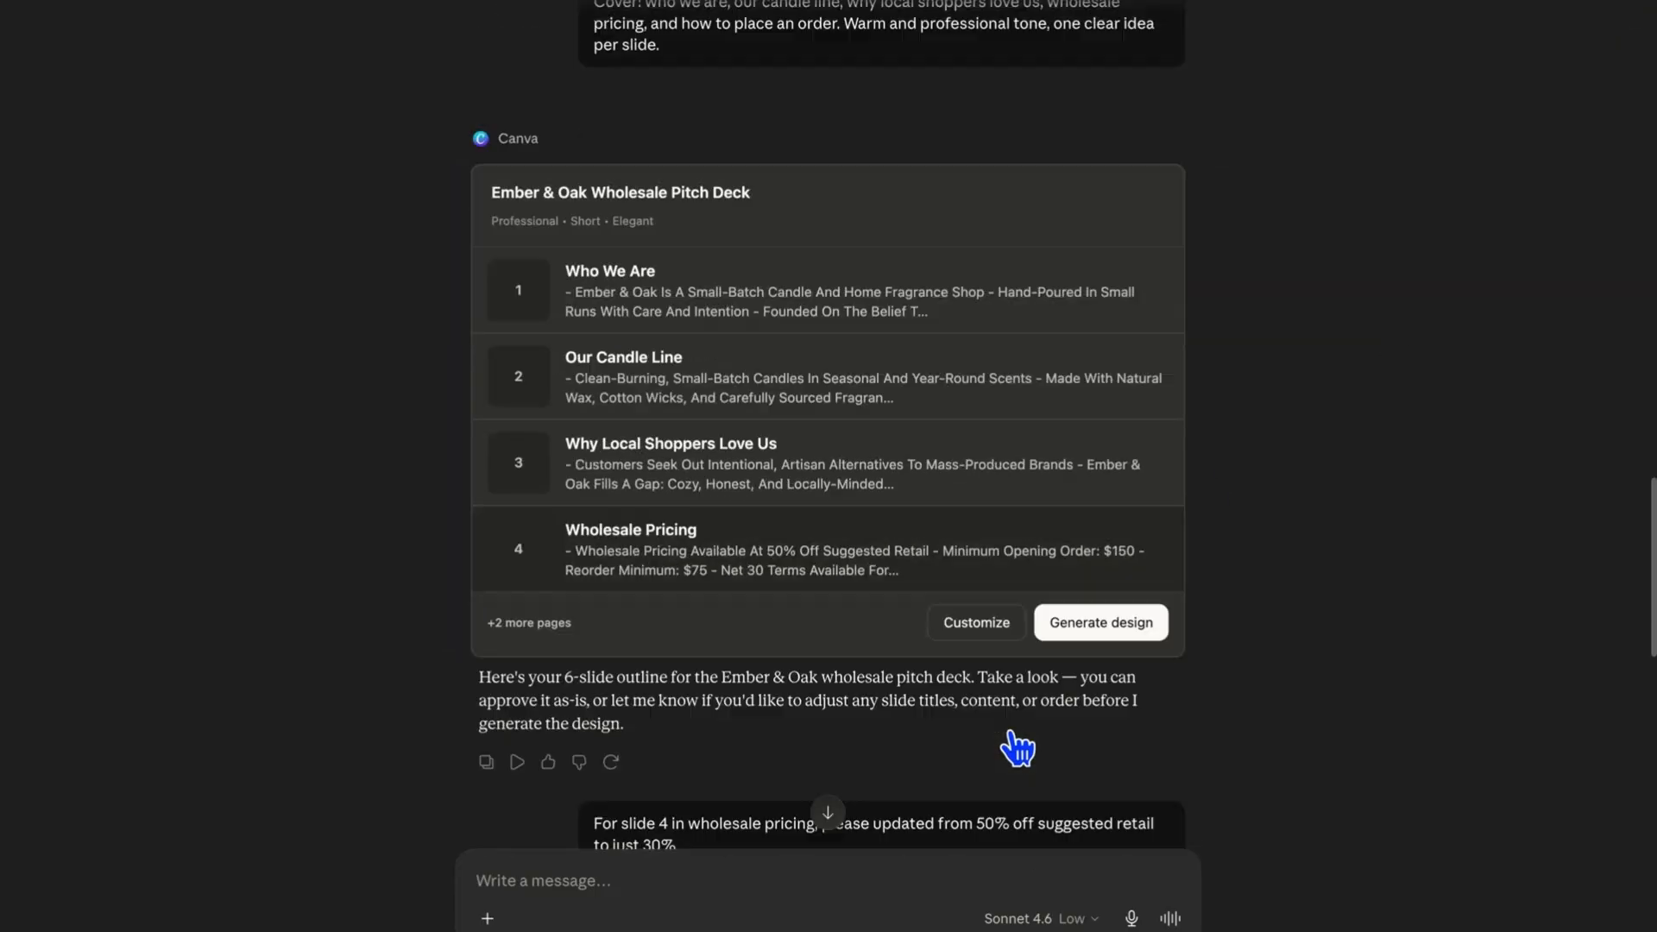
Browse the remaining pitch deck covers and preview the slides of the third variation, 'Ember Oak Wholesale Pitch Deck'
scroll(1017, 747, down, 5)
click(1156, 414)
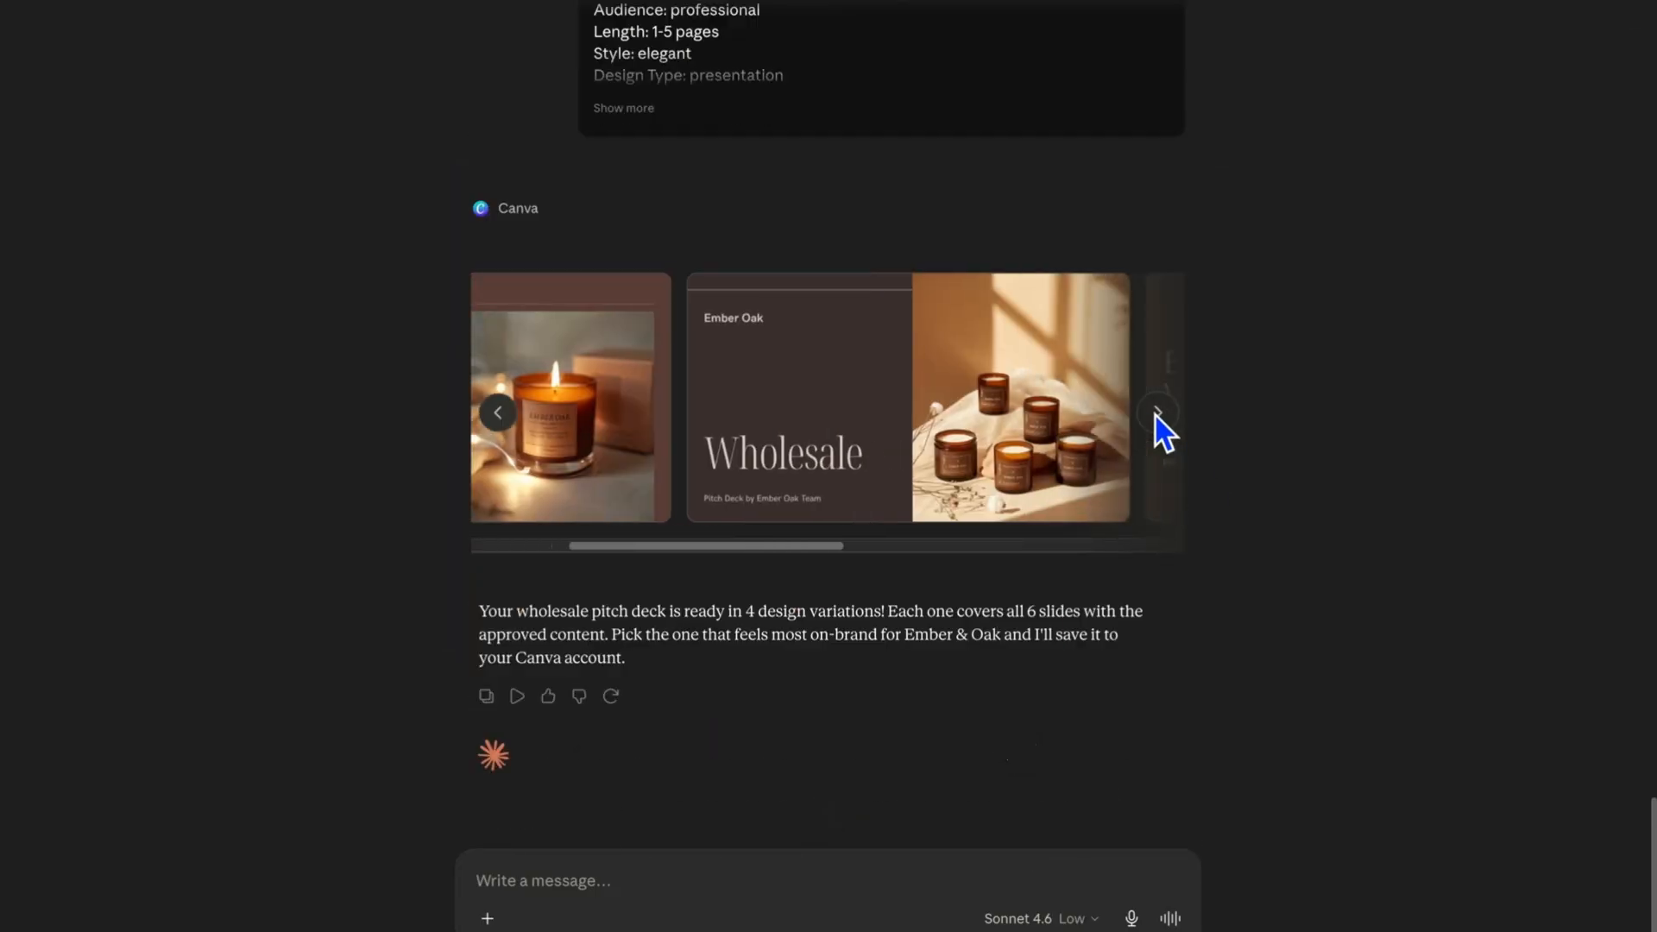
click(1155, 415)
click(1157, 415)
click(1156, 415)
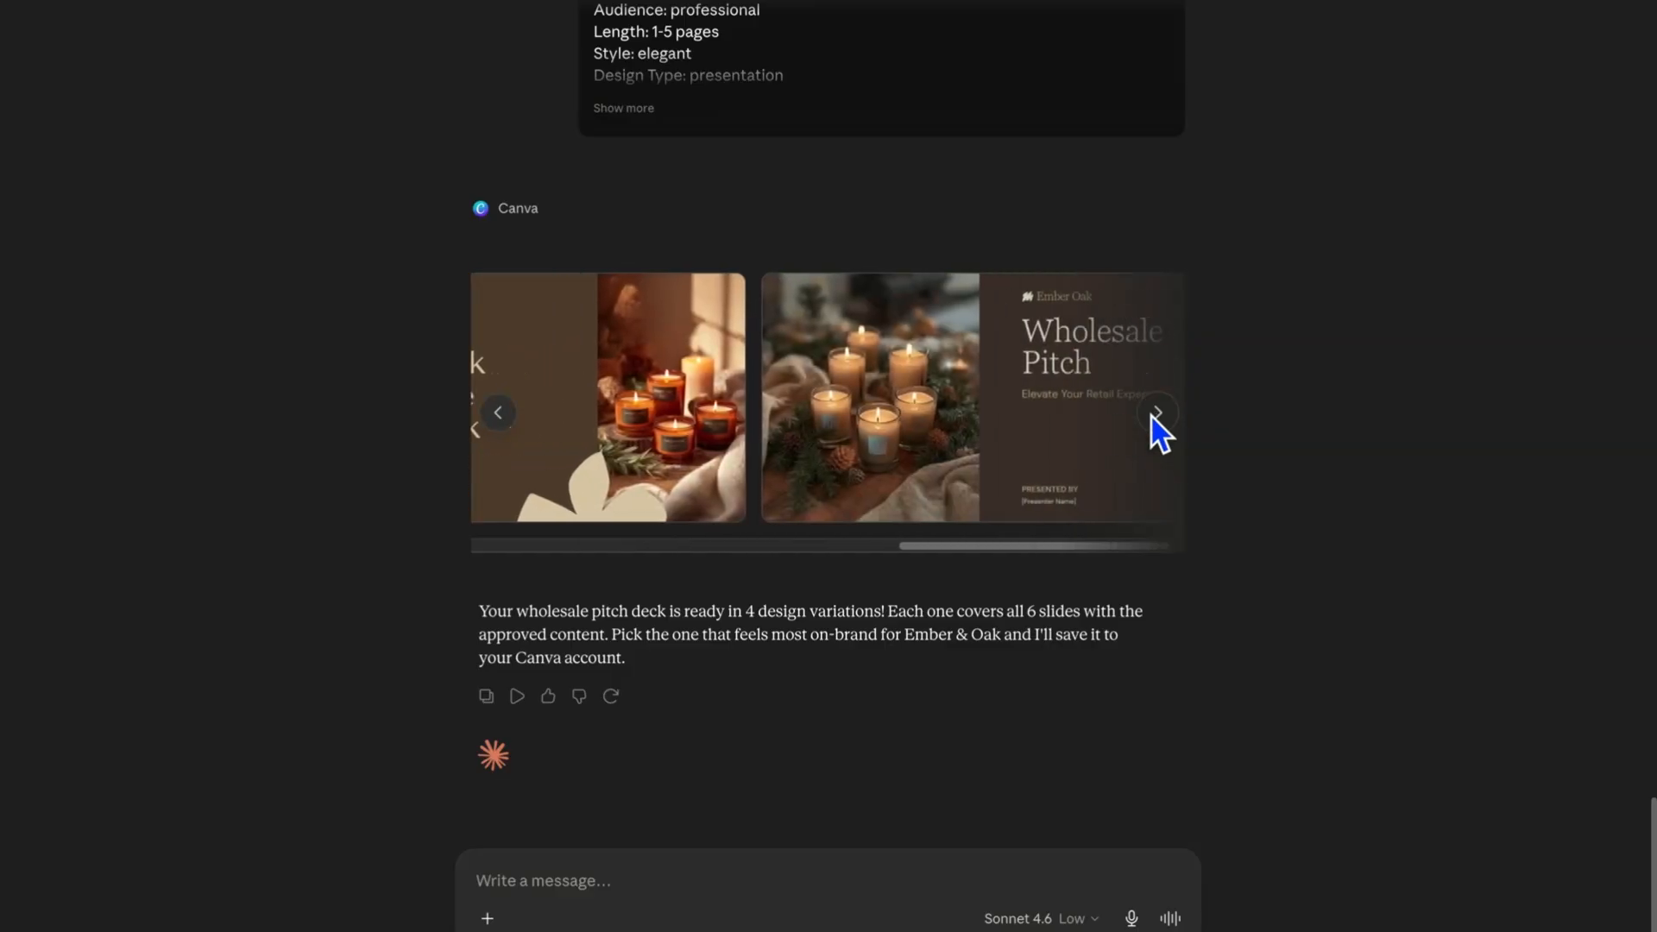
click(499, 418)
click(703, 407)
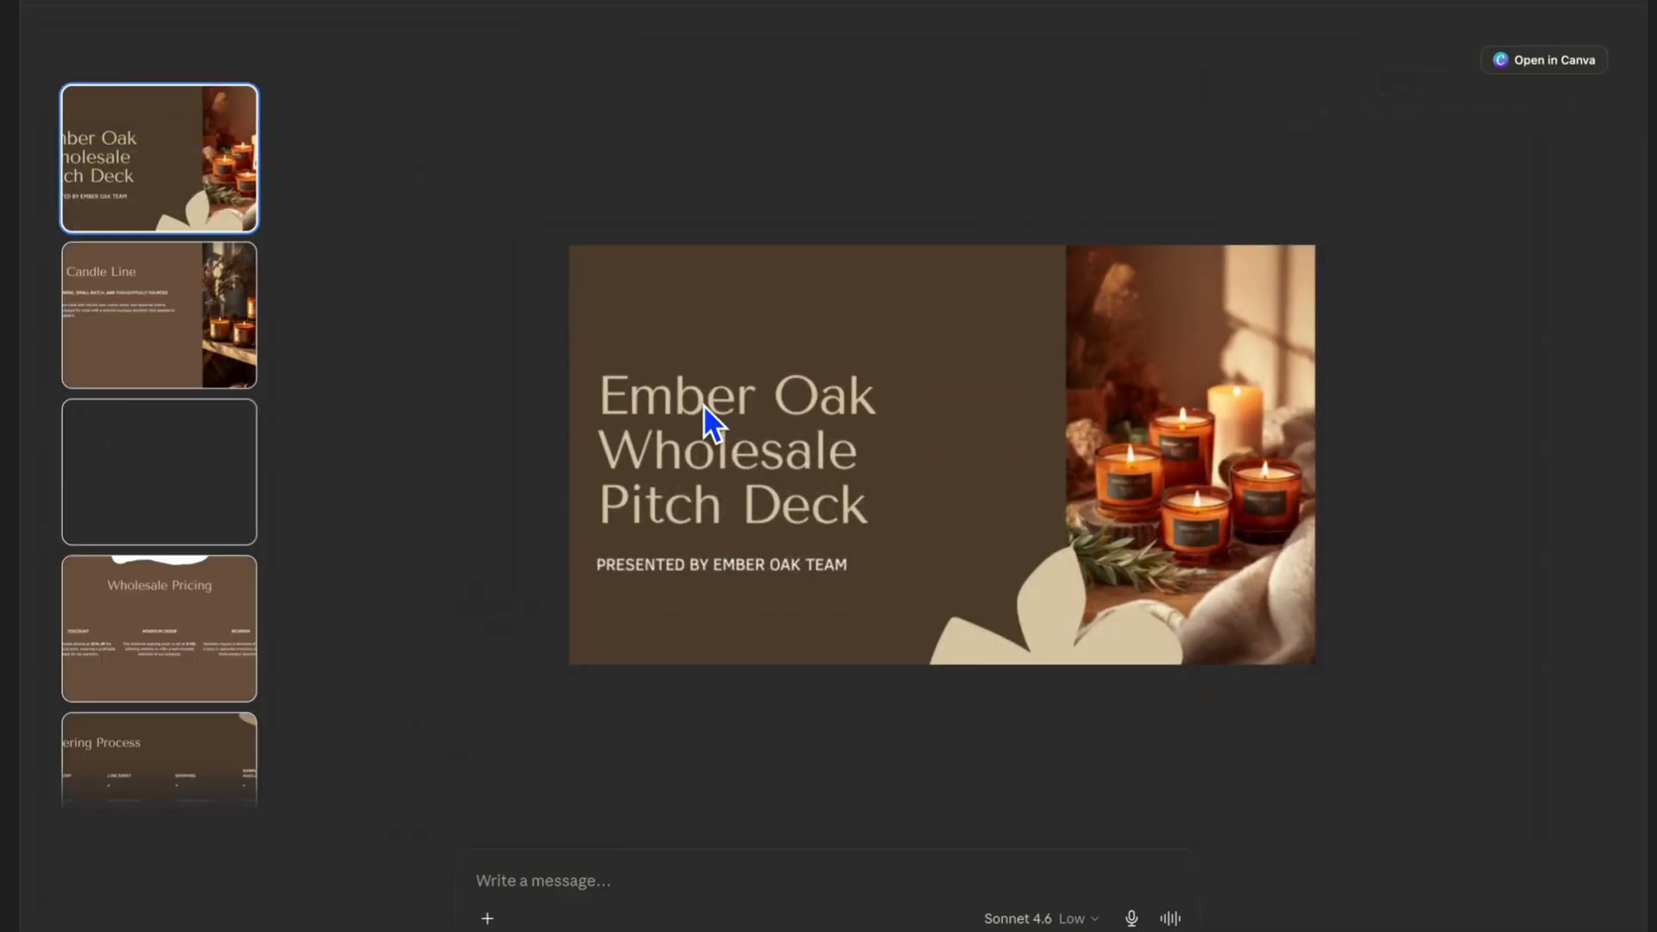
click(250, 339)
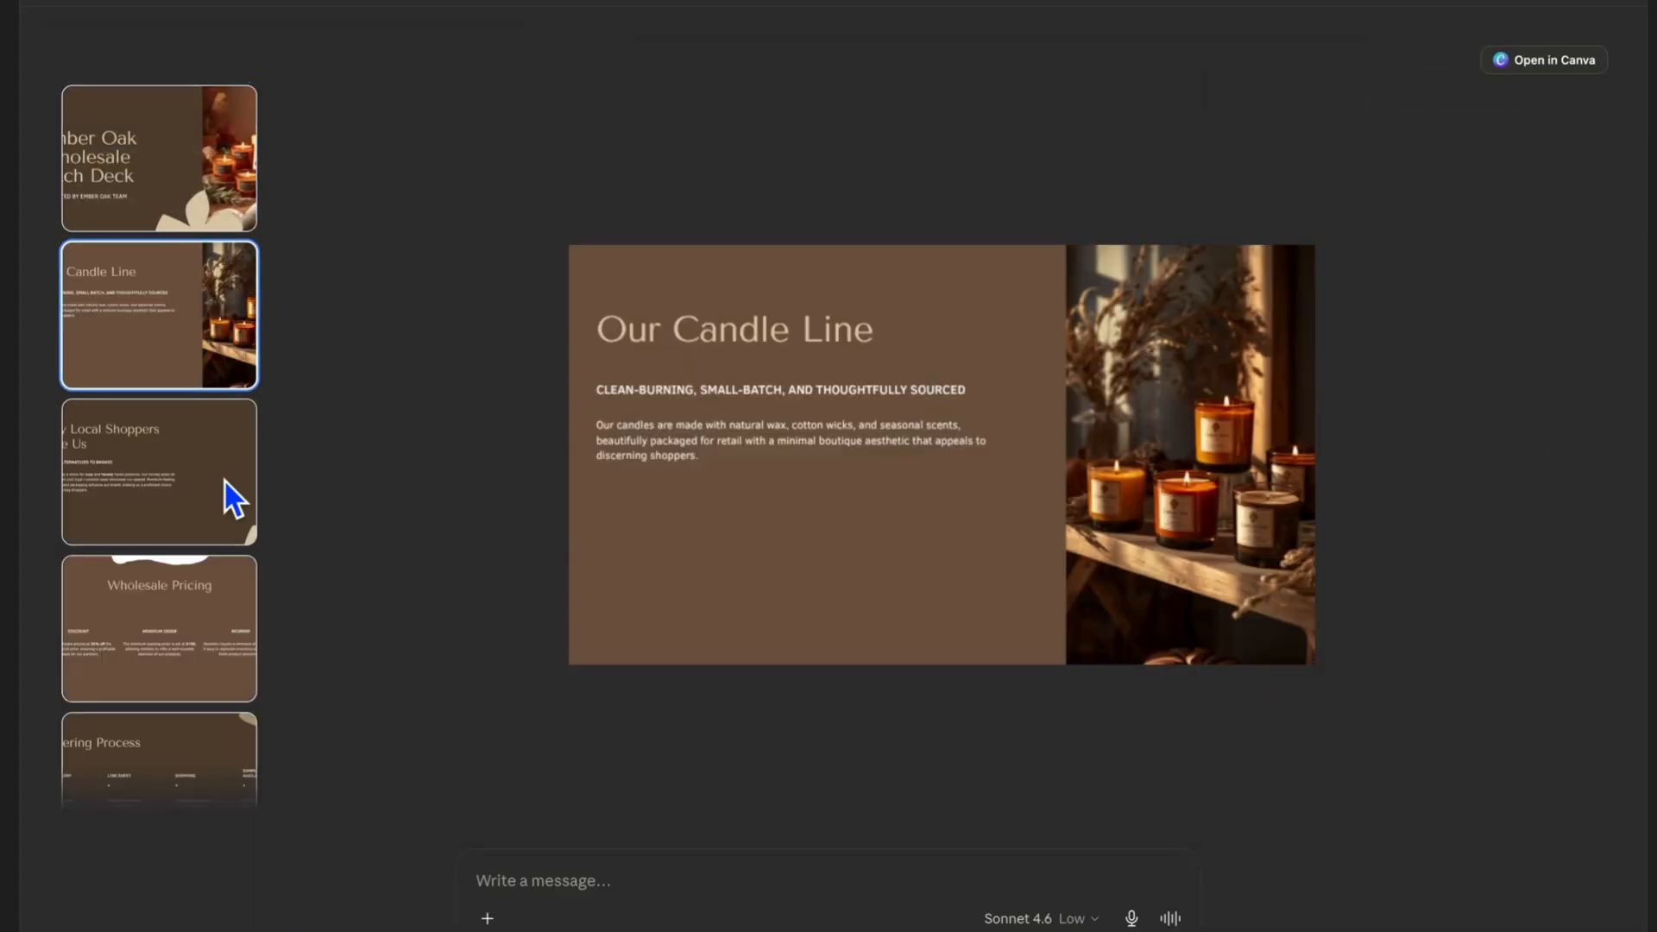
click(205, 635)
scroll(206, 629, down, 3)
click(210, 592)
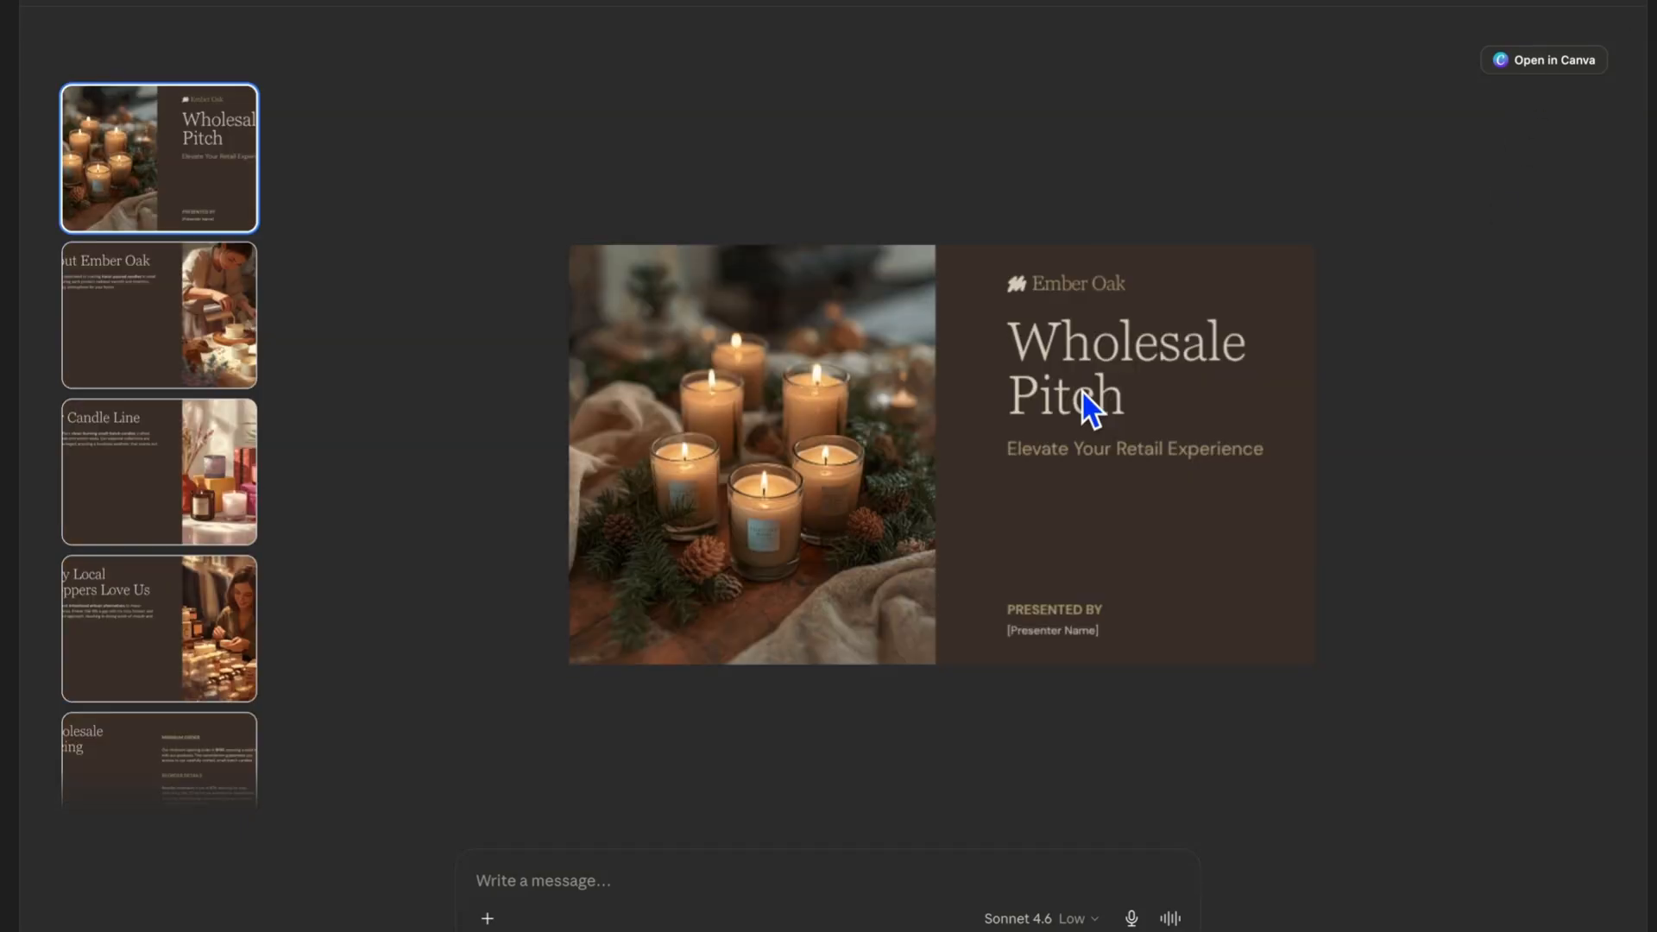
Preview the slides of the fourth pitch deck variation, 'Wholesale Pitch', from the cover to 'Let's Work Together', revisit its opening slides and close it
click(140, 362)
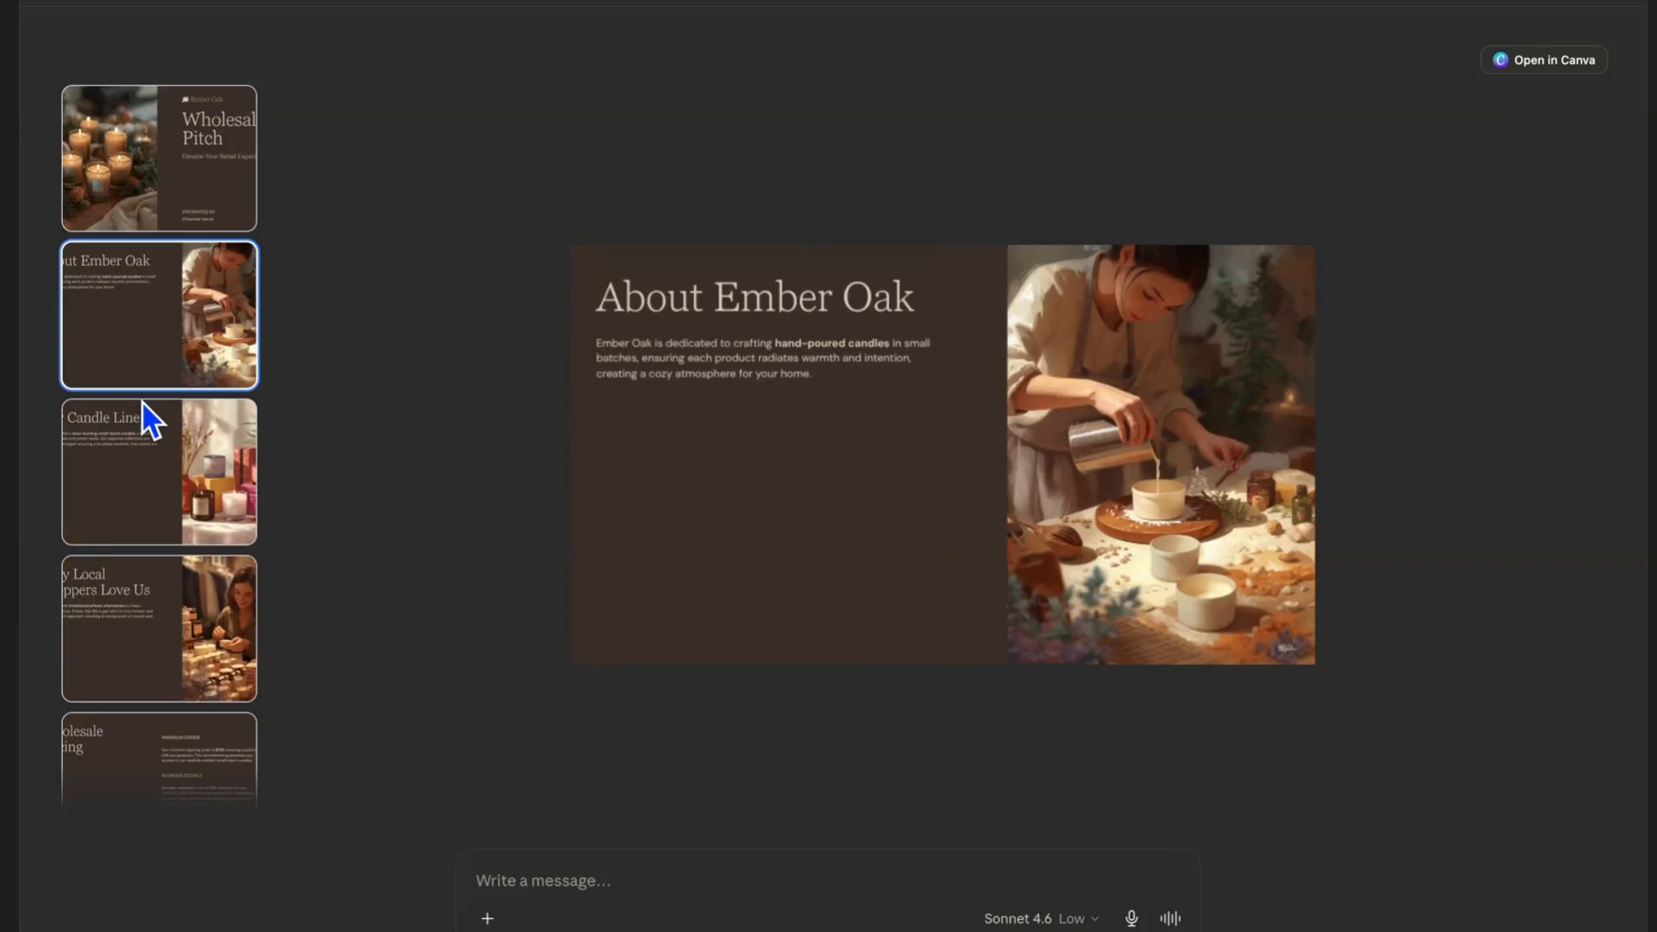
click(179, 522)
click(179, 633)
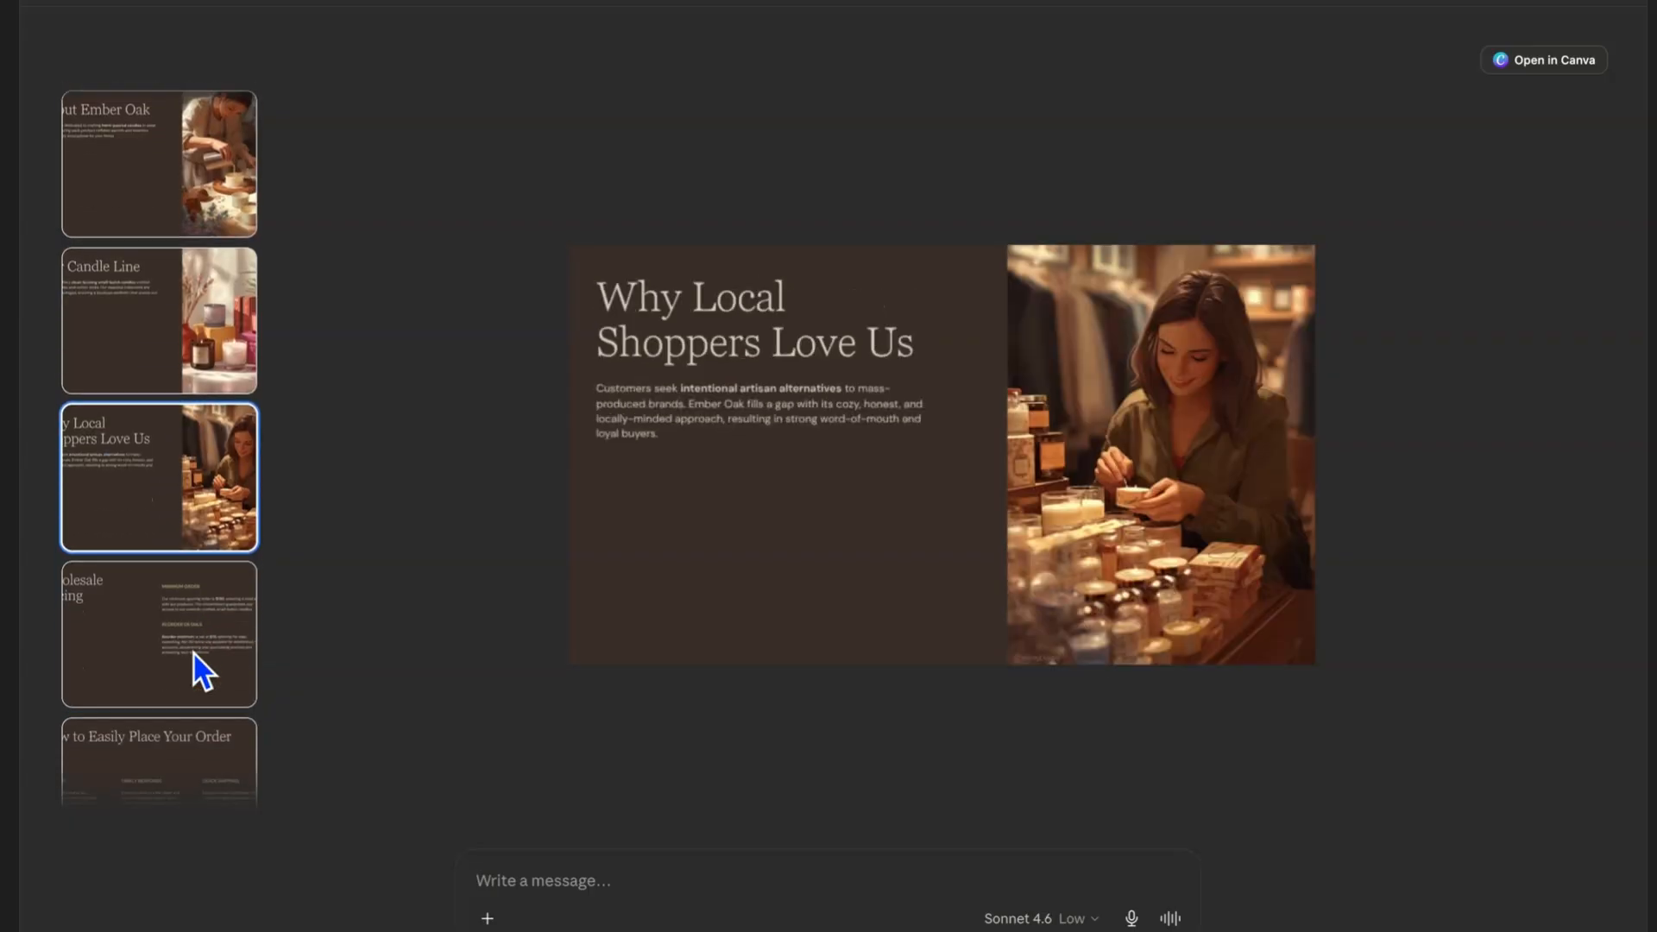
click(196, 677)
click(199, 703)
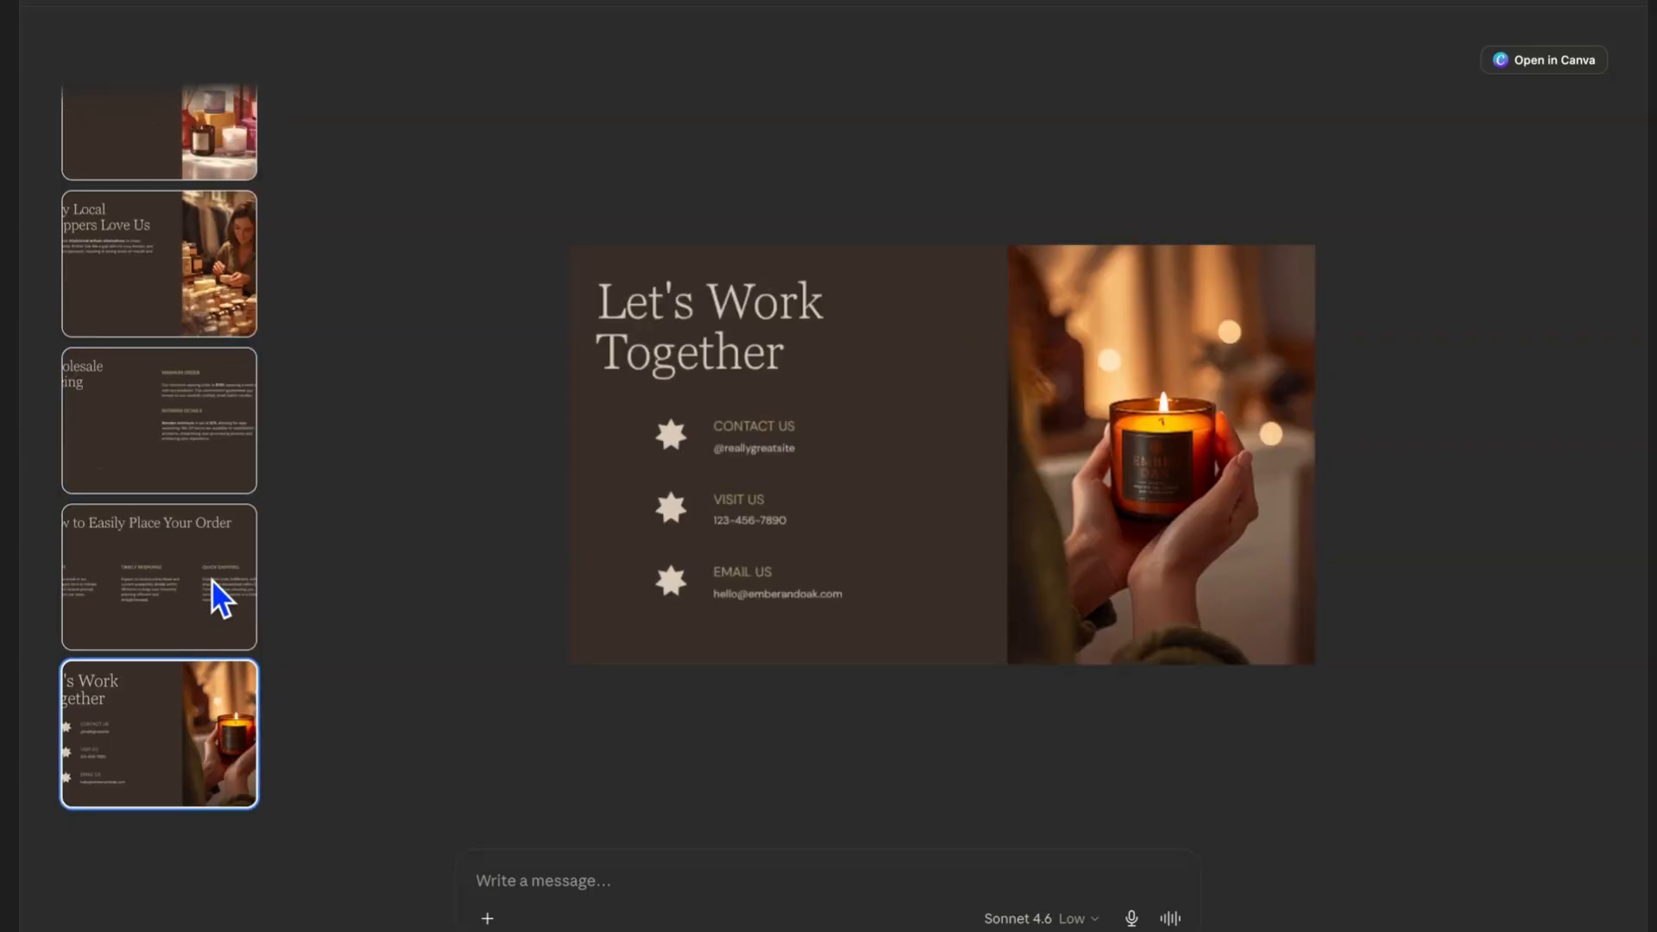
click(214, 592)
scroll(206, 544, up, 5)
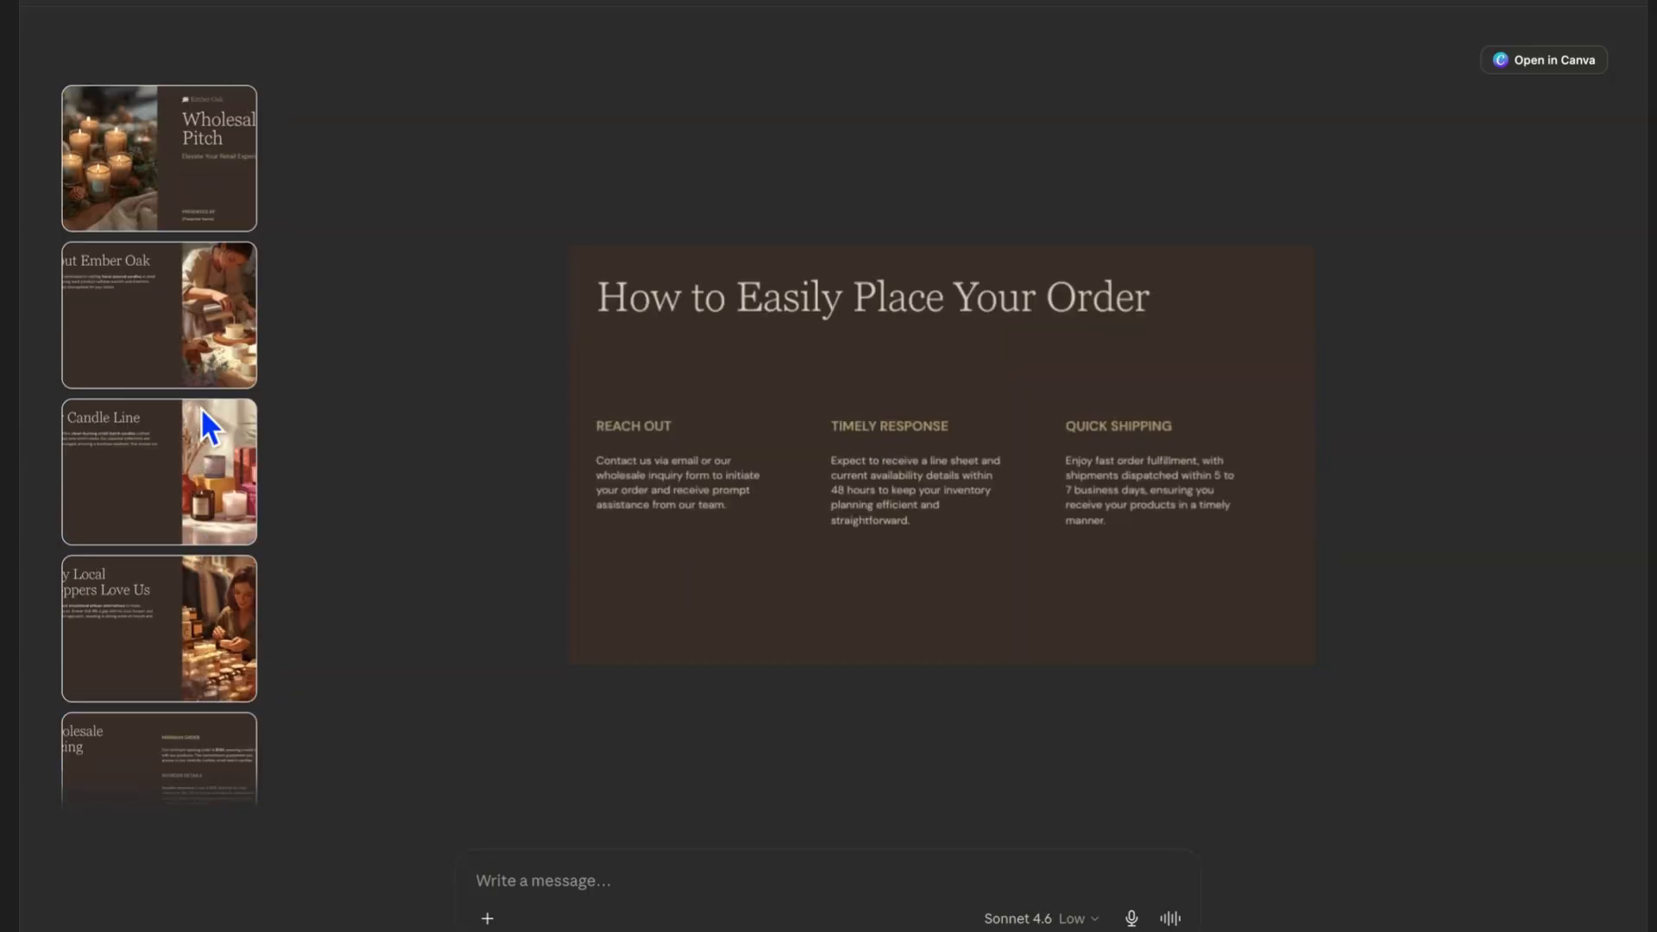
click(193, 172)
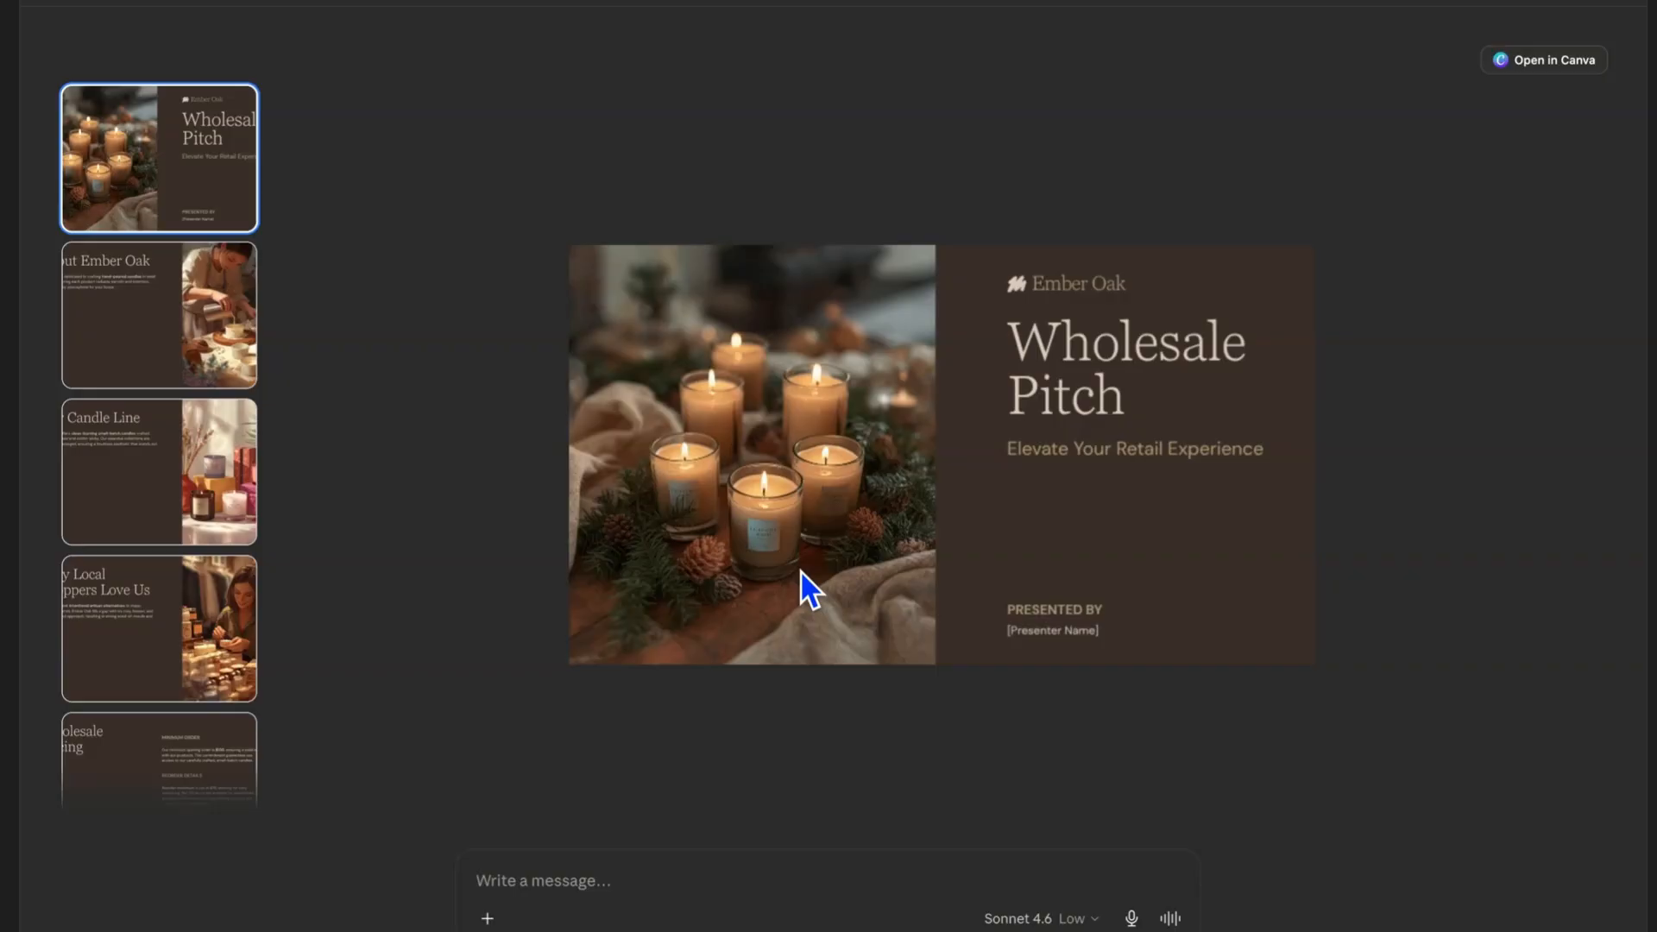
click(73, 292)
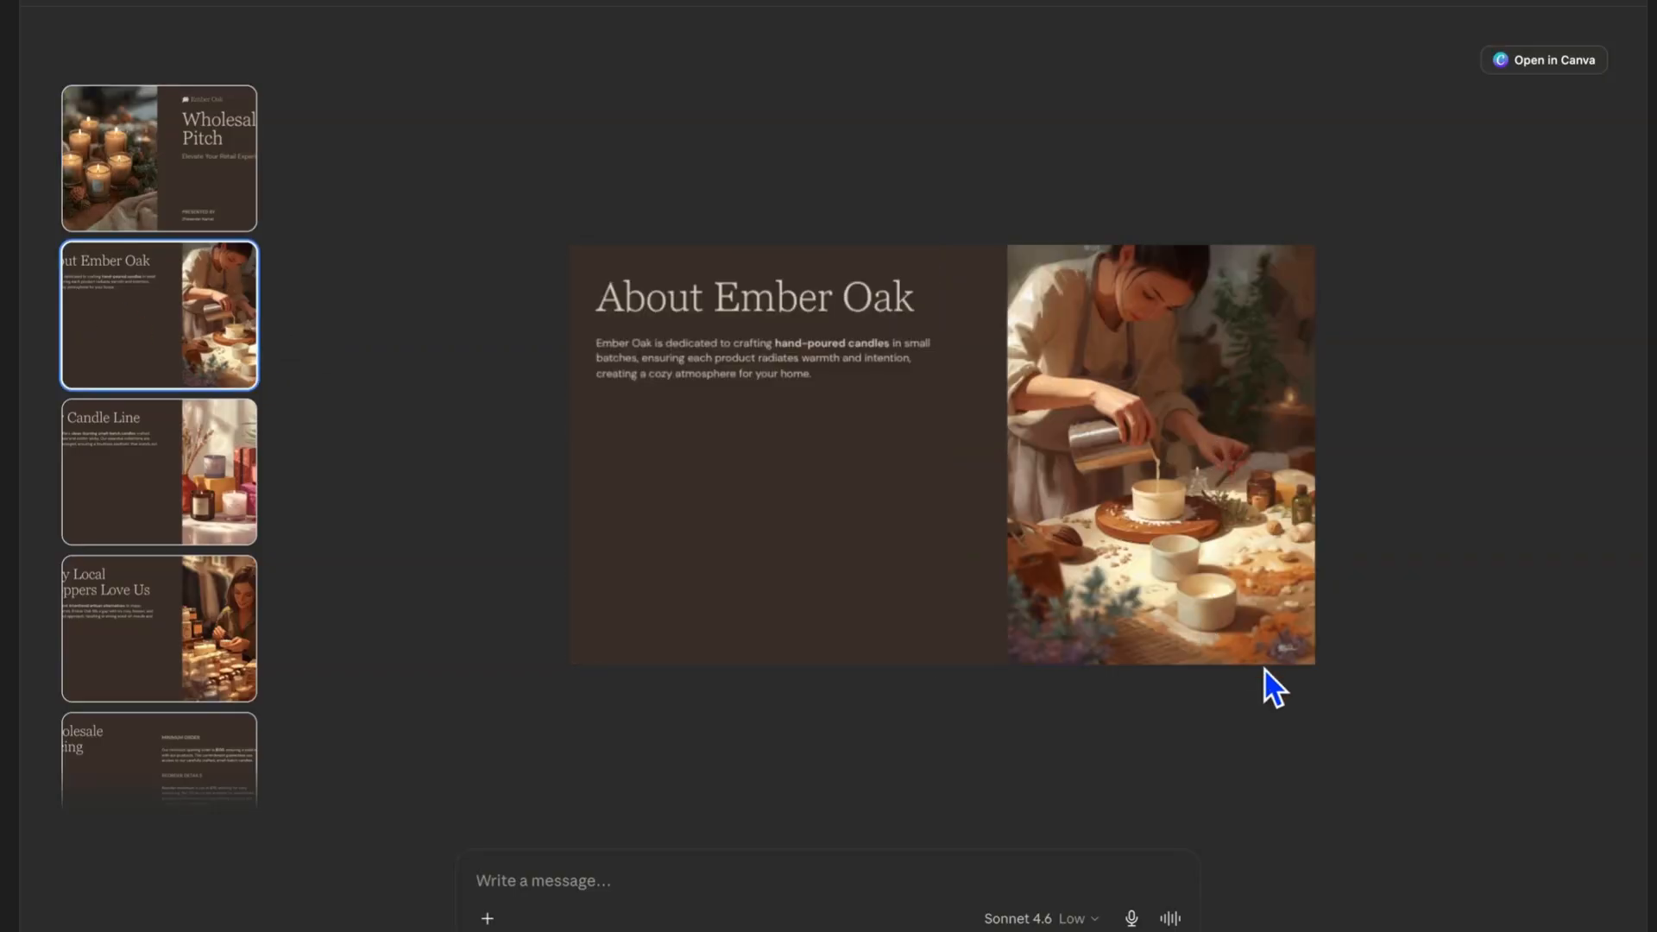
click(155, 511)
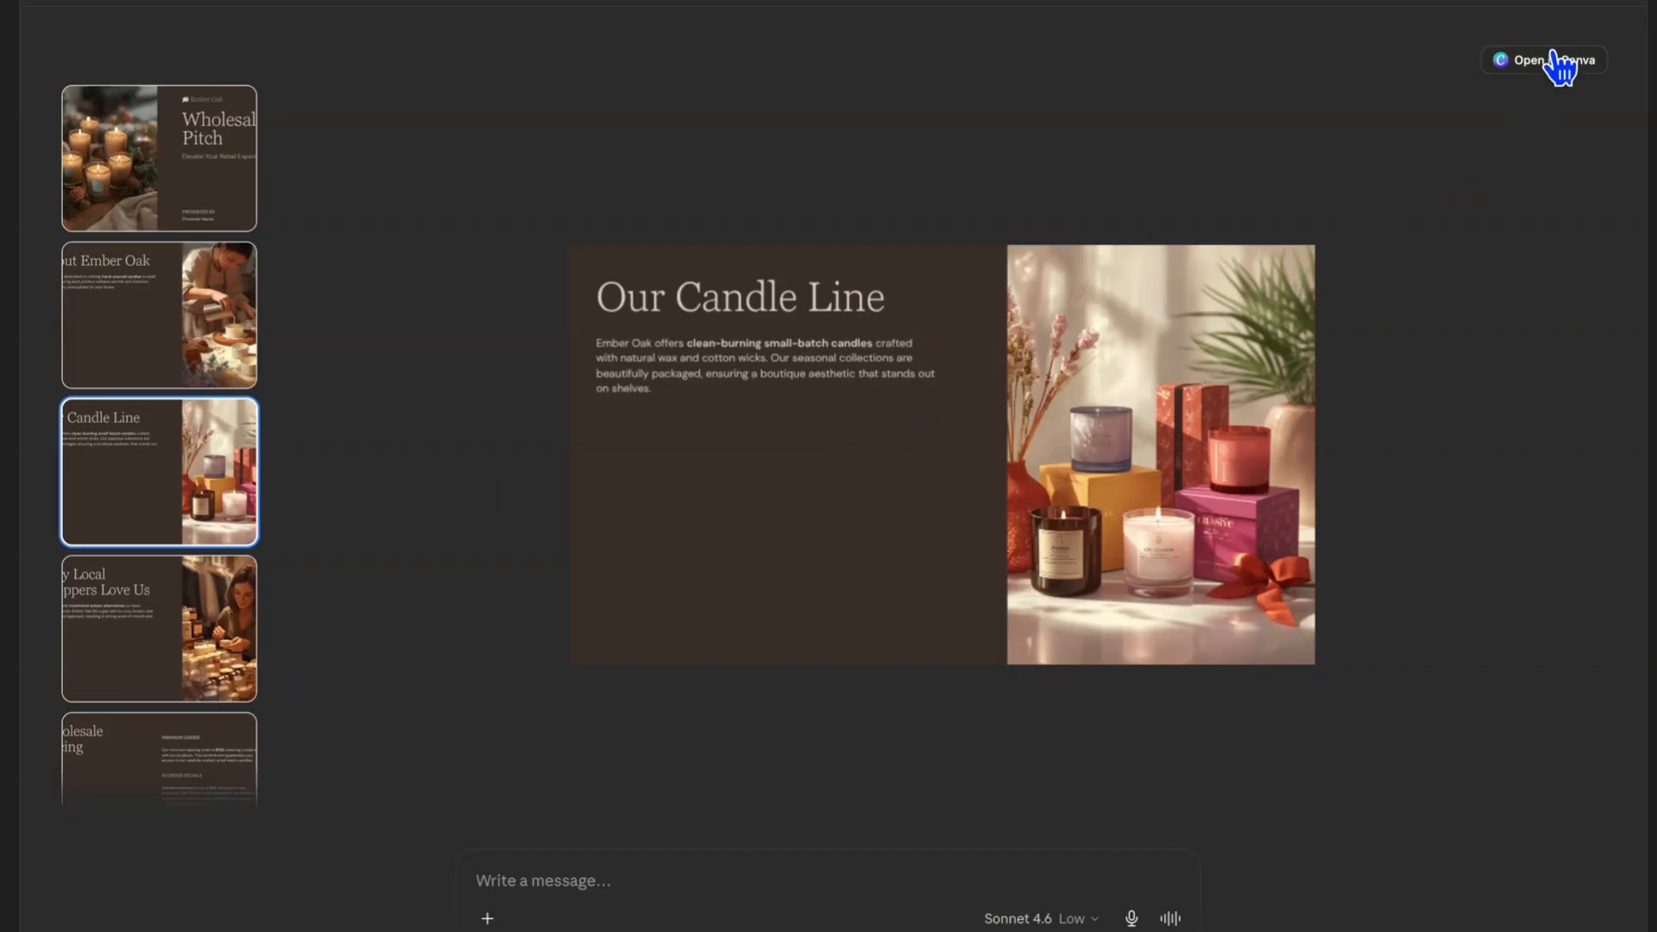
click(1614, 4)
Choose the final pitch deck variation by sending the message "let's go with the last option"
scroll(773, 818, down, 15)
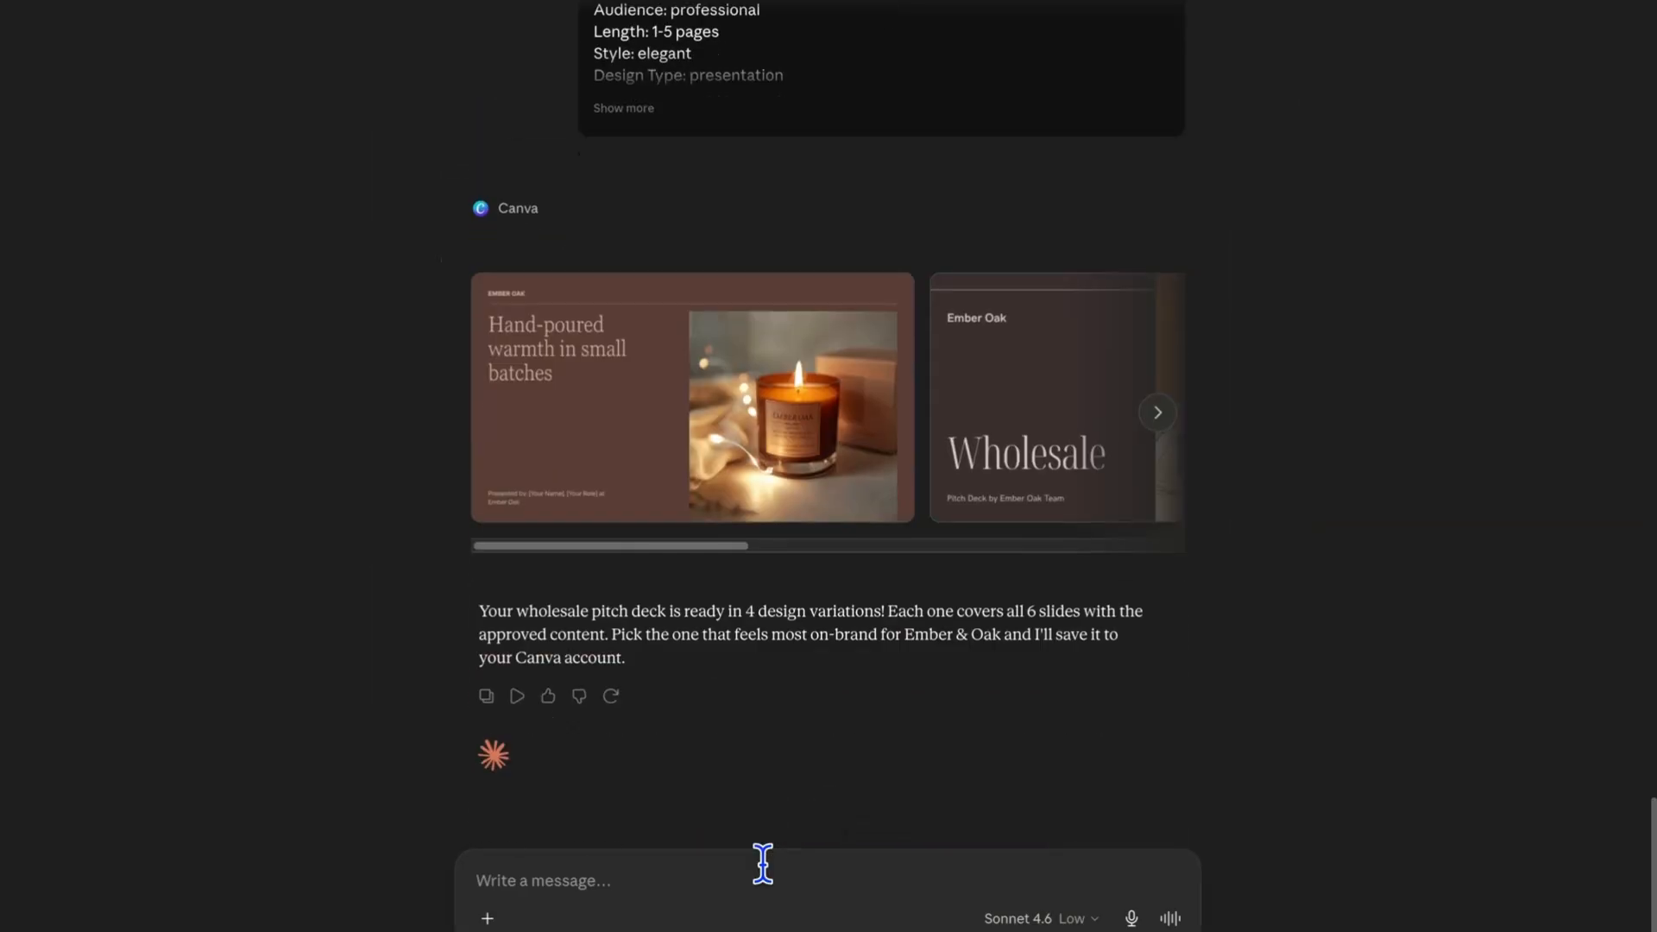
click(762, 862)
text(let's go with the)
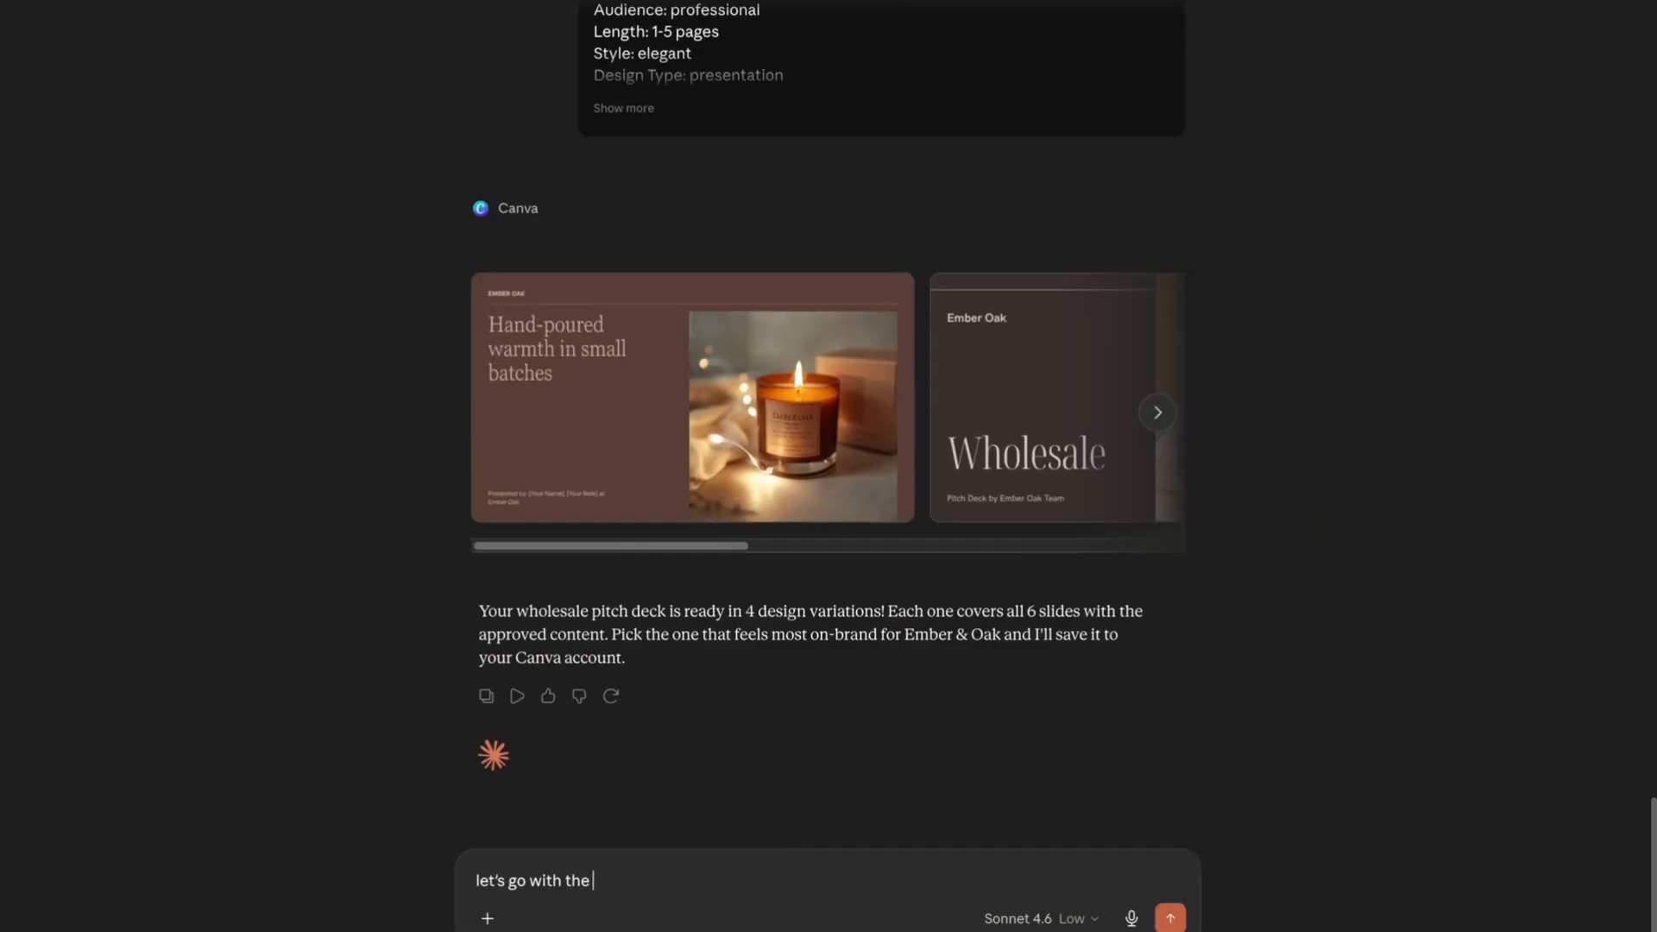
text( last option)
key(Return)
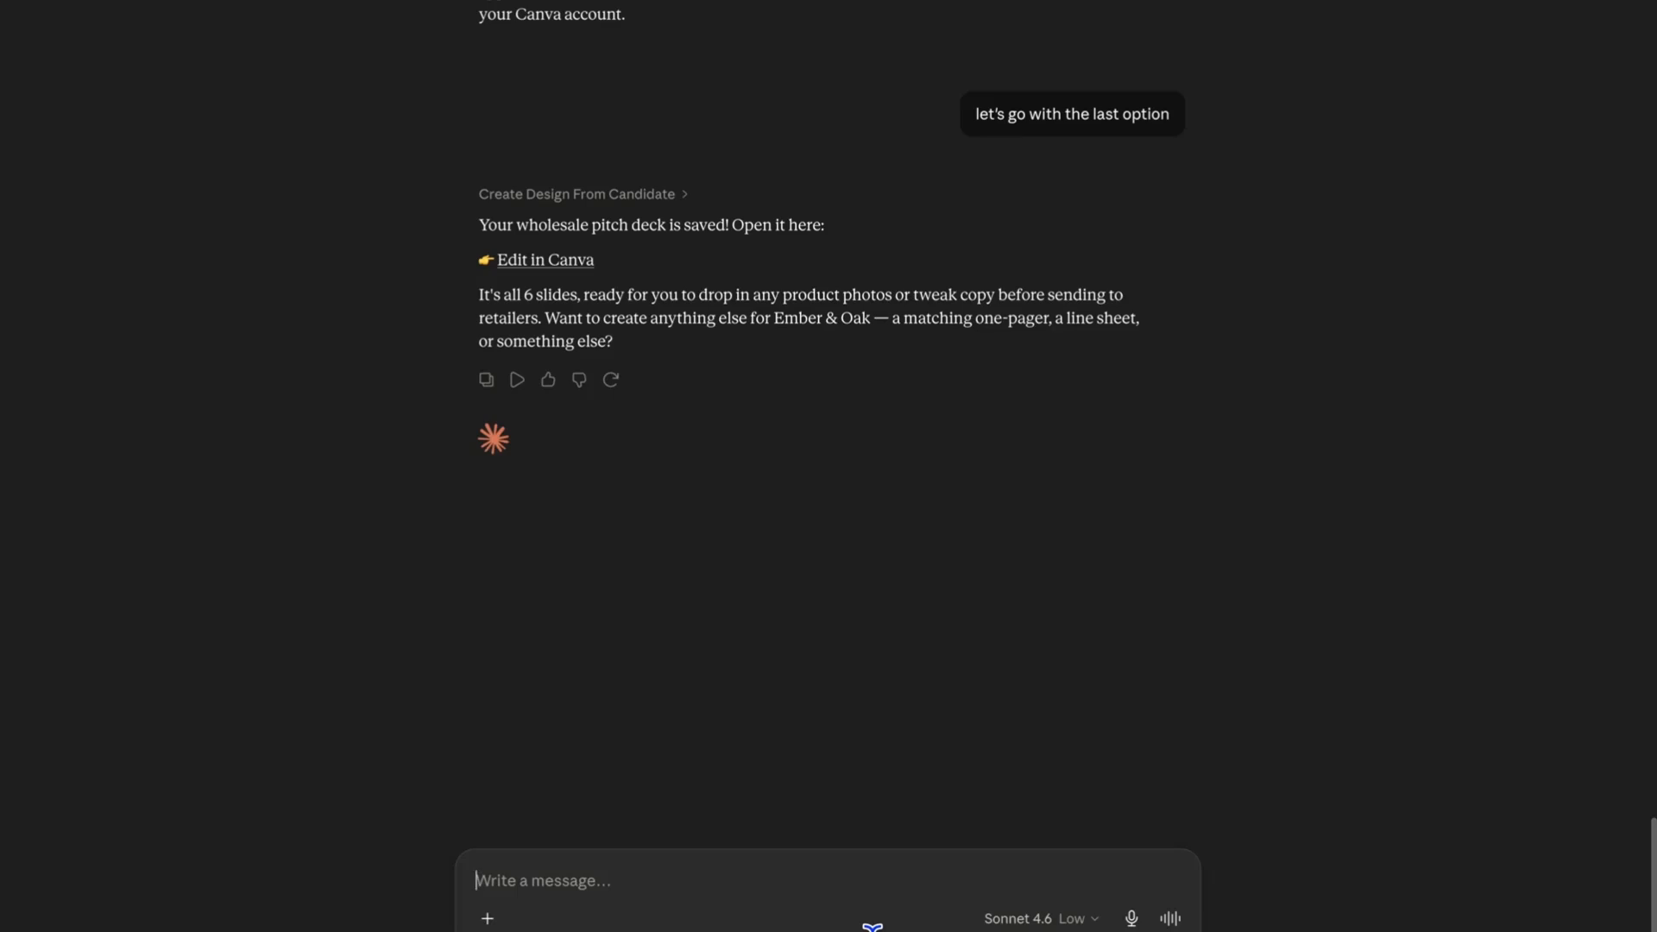
Request a second-last slide with a simple bar chart of wholesale orders growing from January to June: 4, 6, 9, 11, 15 and 22
text(Add a slide with a simple bar chart showing our wholesale orders growing from January to June: 4, 6, 9, 11, 15, and 22 orders.)
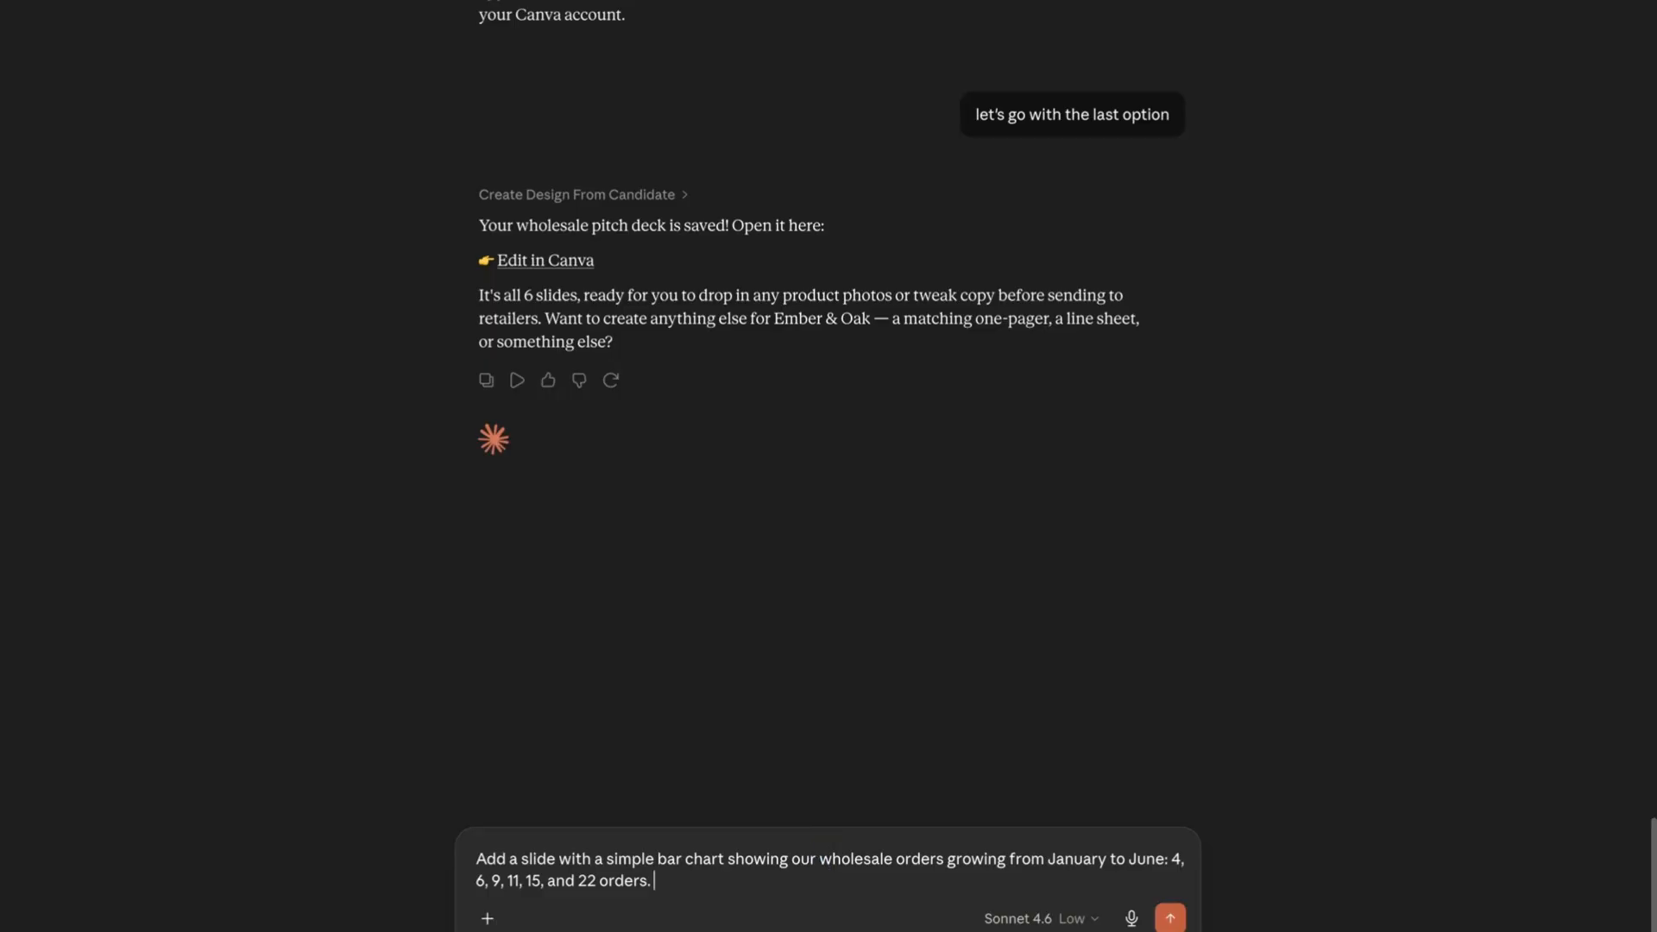
text(Add this as the second last slide.)
key(Return)
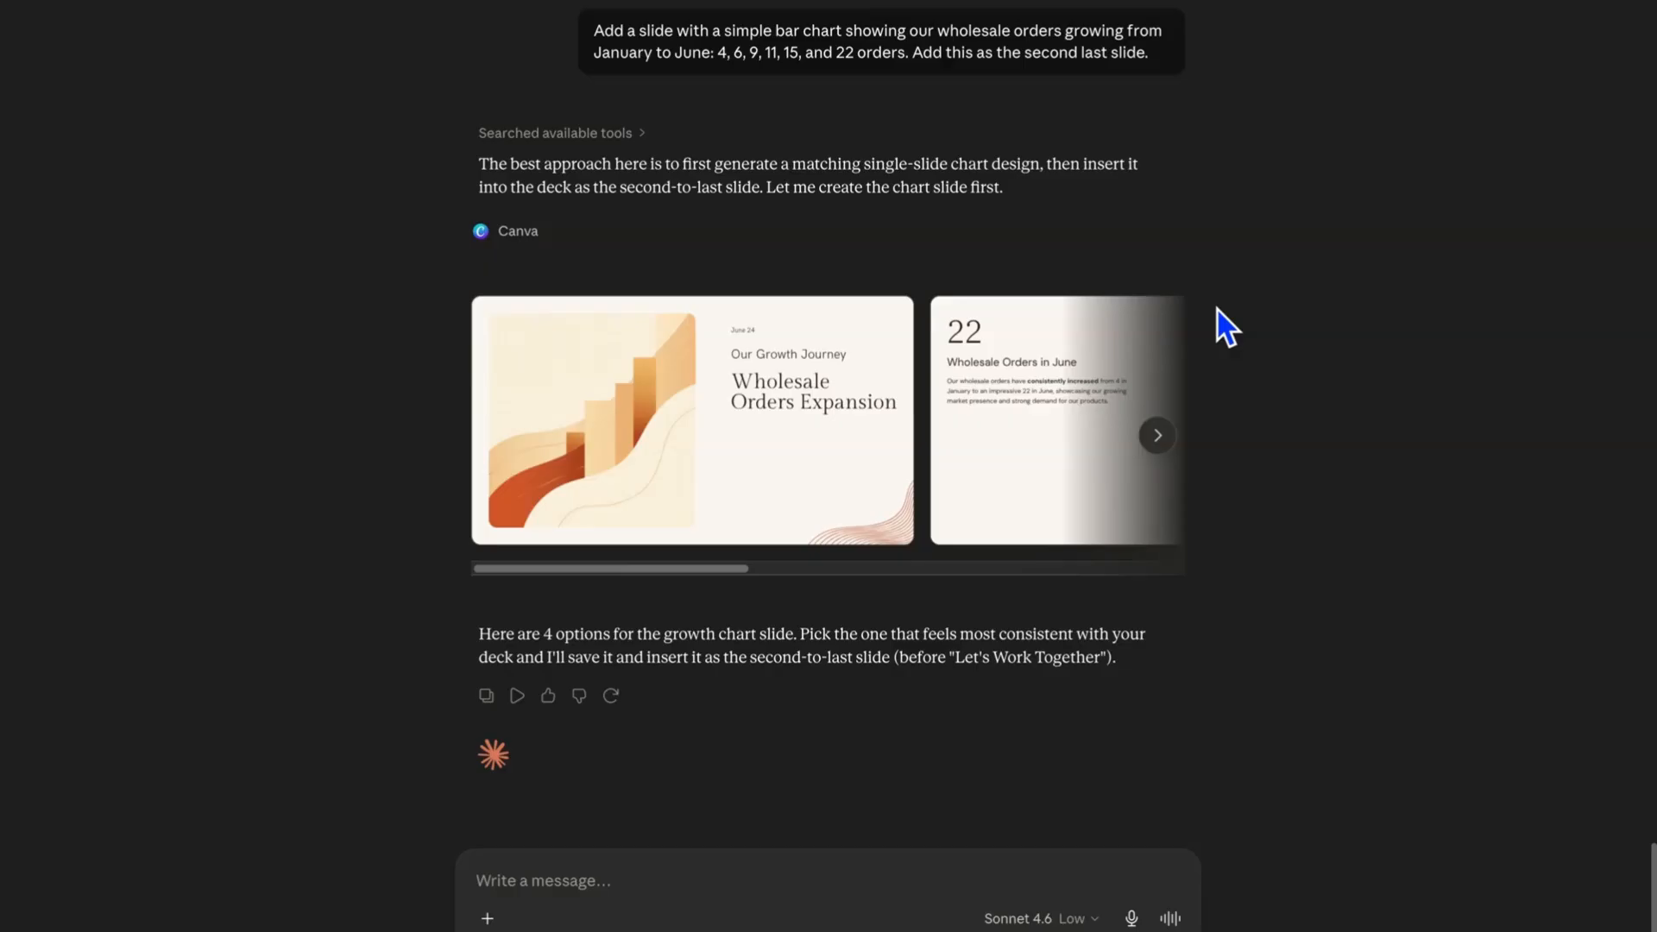
Go back to the chosen 'Wholesale Pitch' variation and review the style of its cover and first slides
scroll(1156, 432, up, 10)
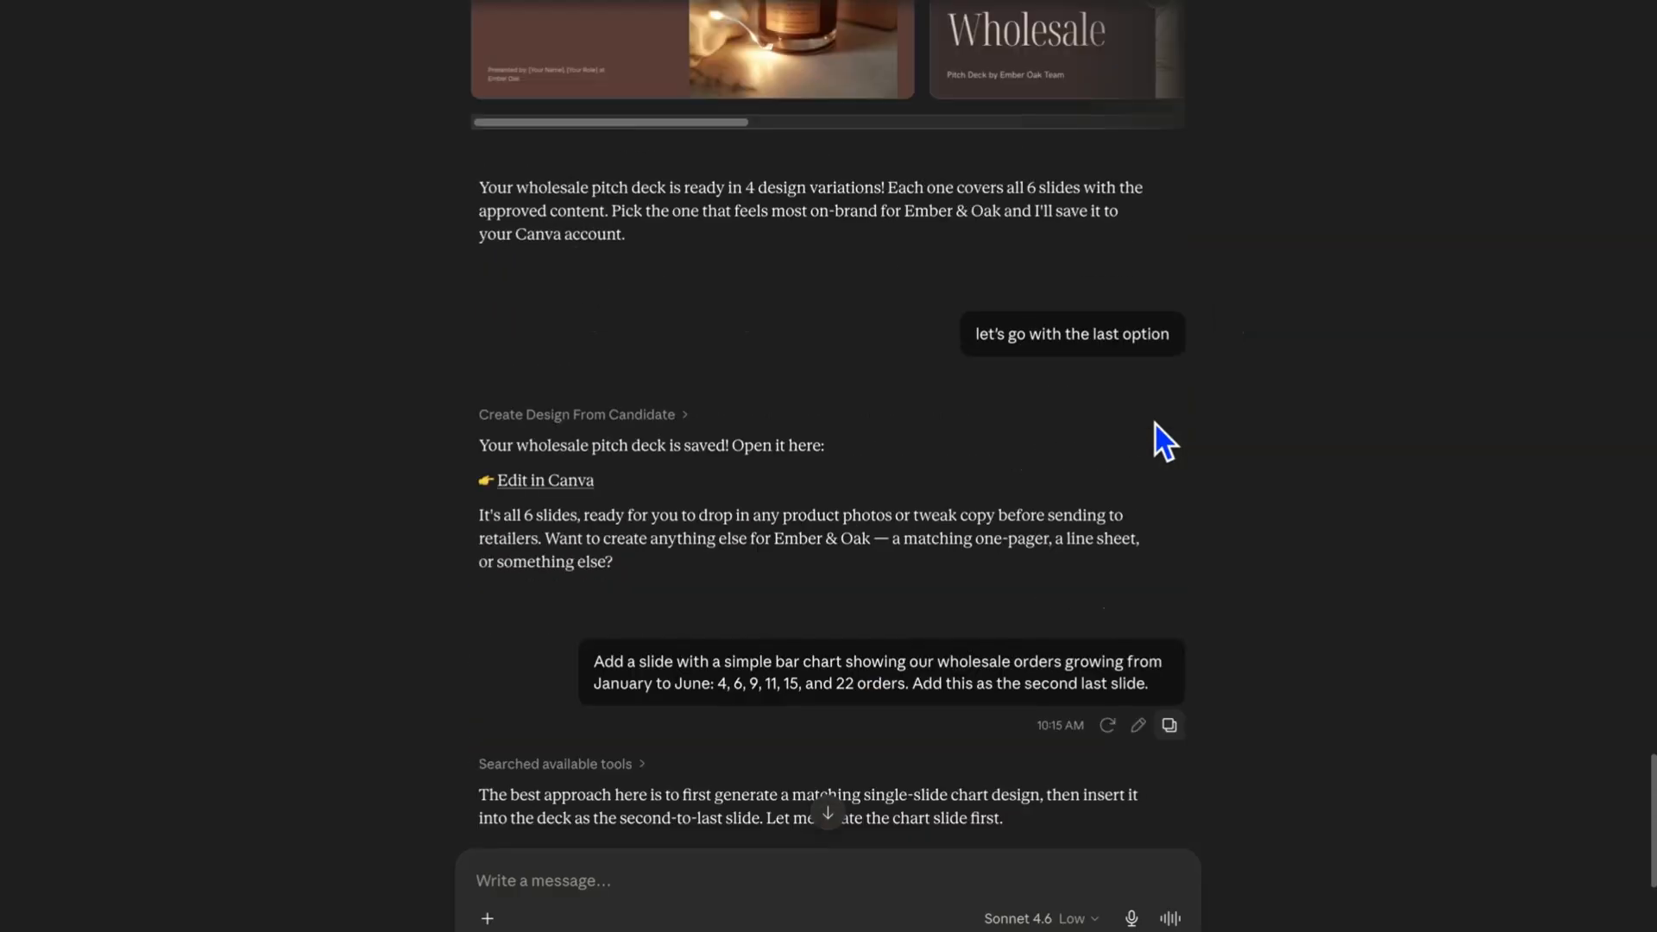
click(1165, 343)
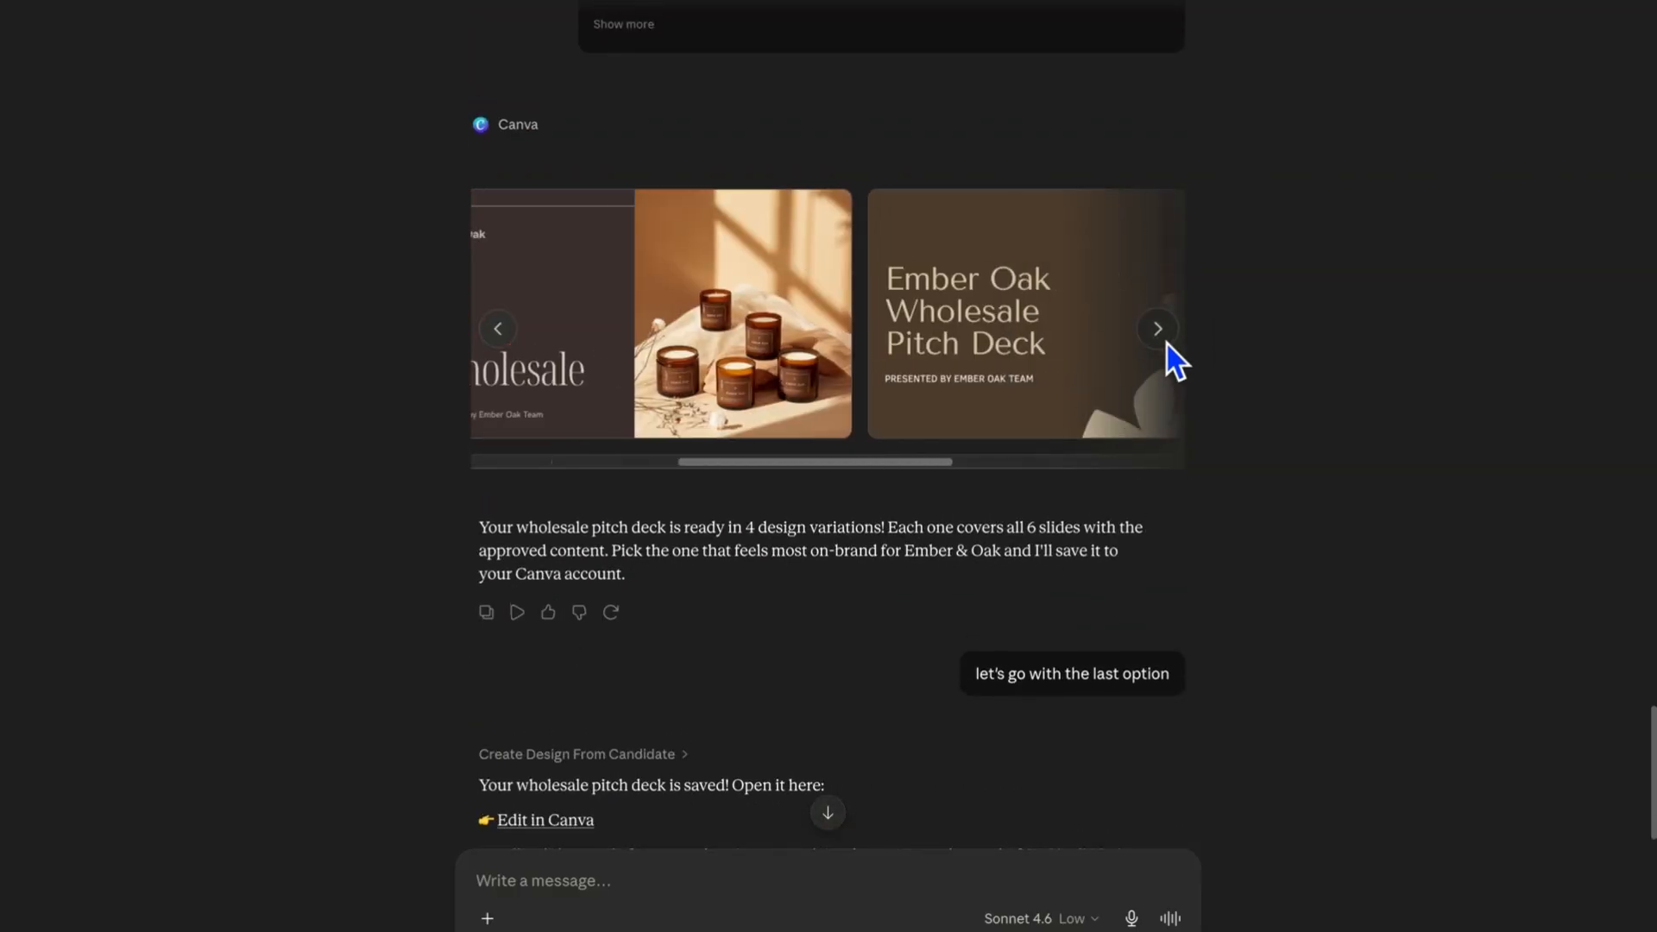
click(1165, 343)
click(1166, 343)
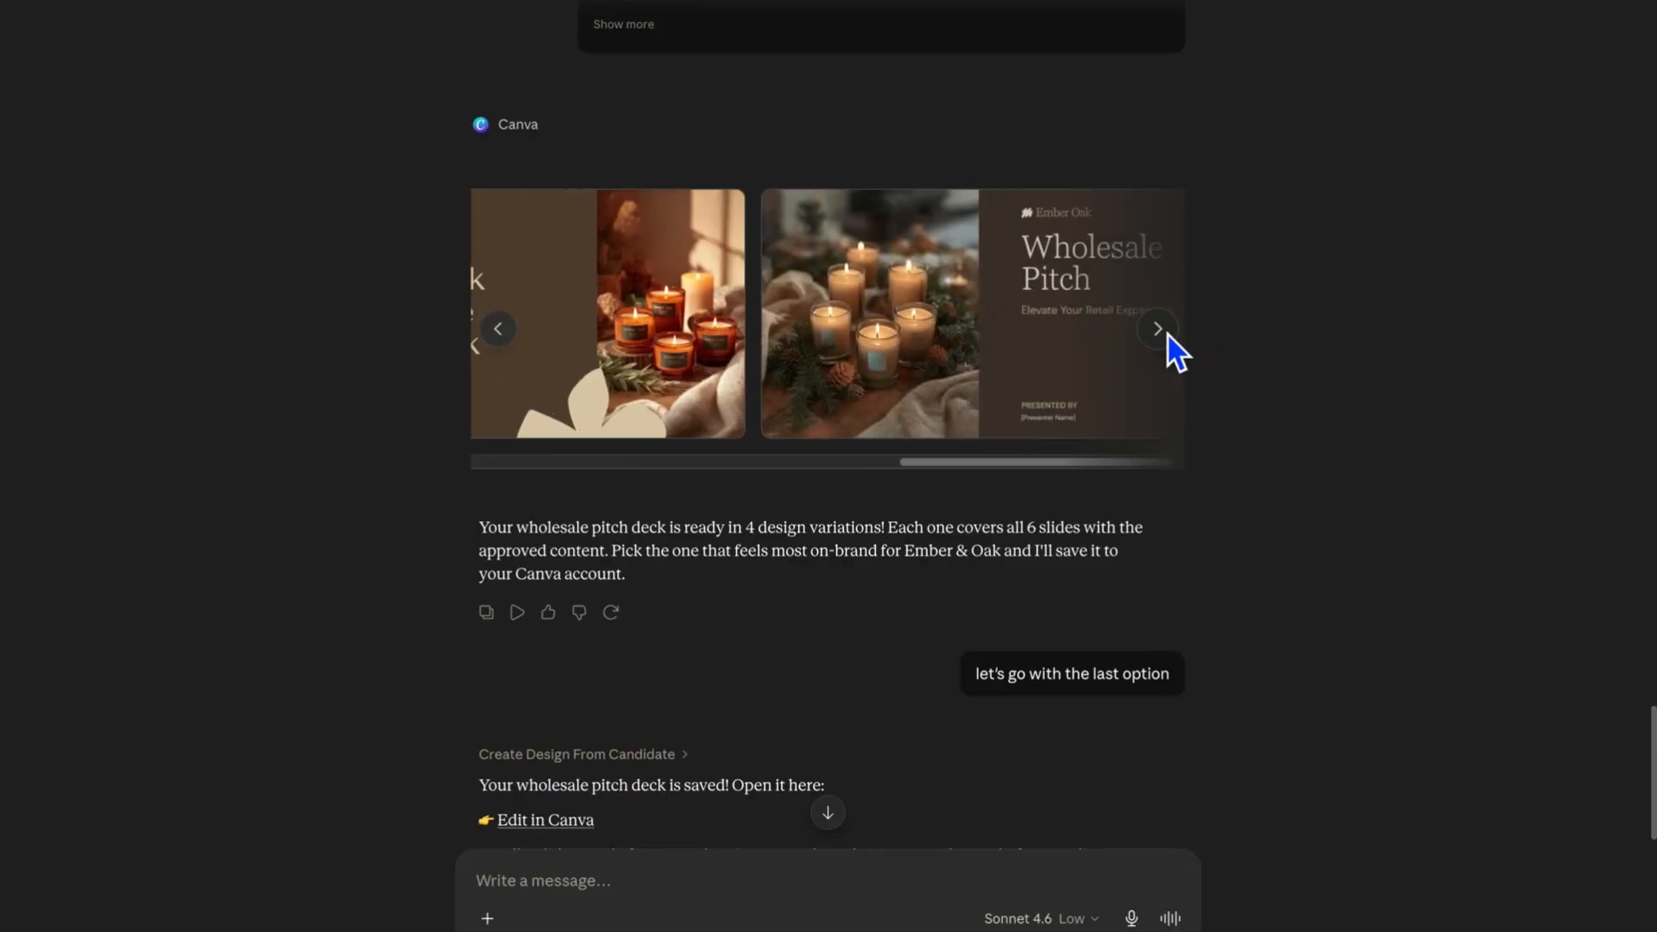
click(1168, 349)
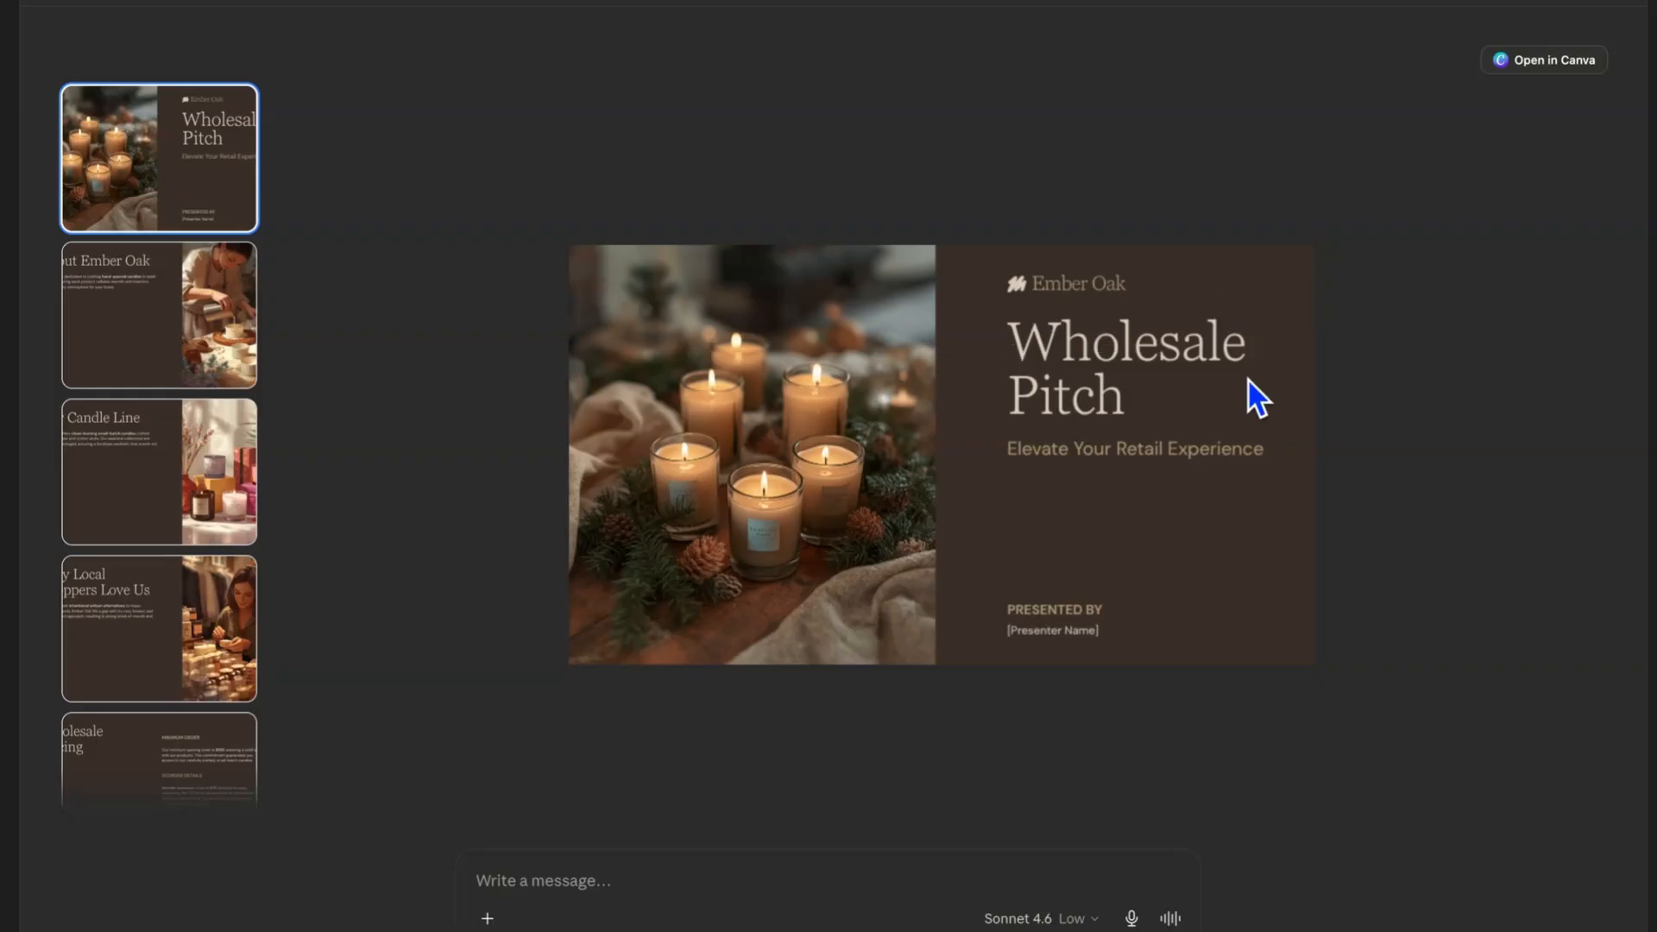
click(165, 336)
click(176, 449)
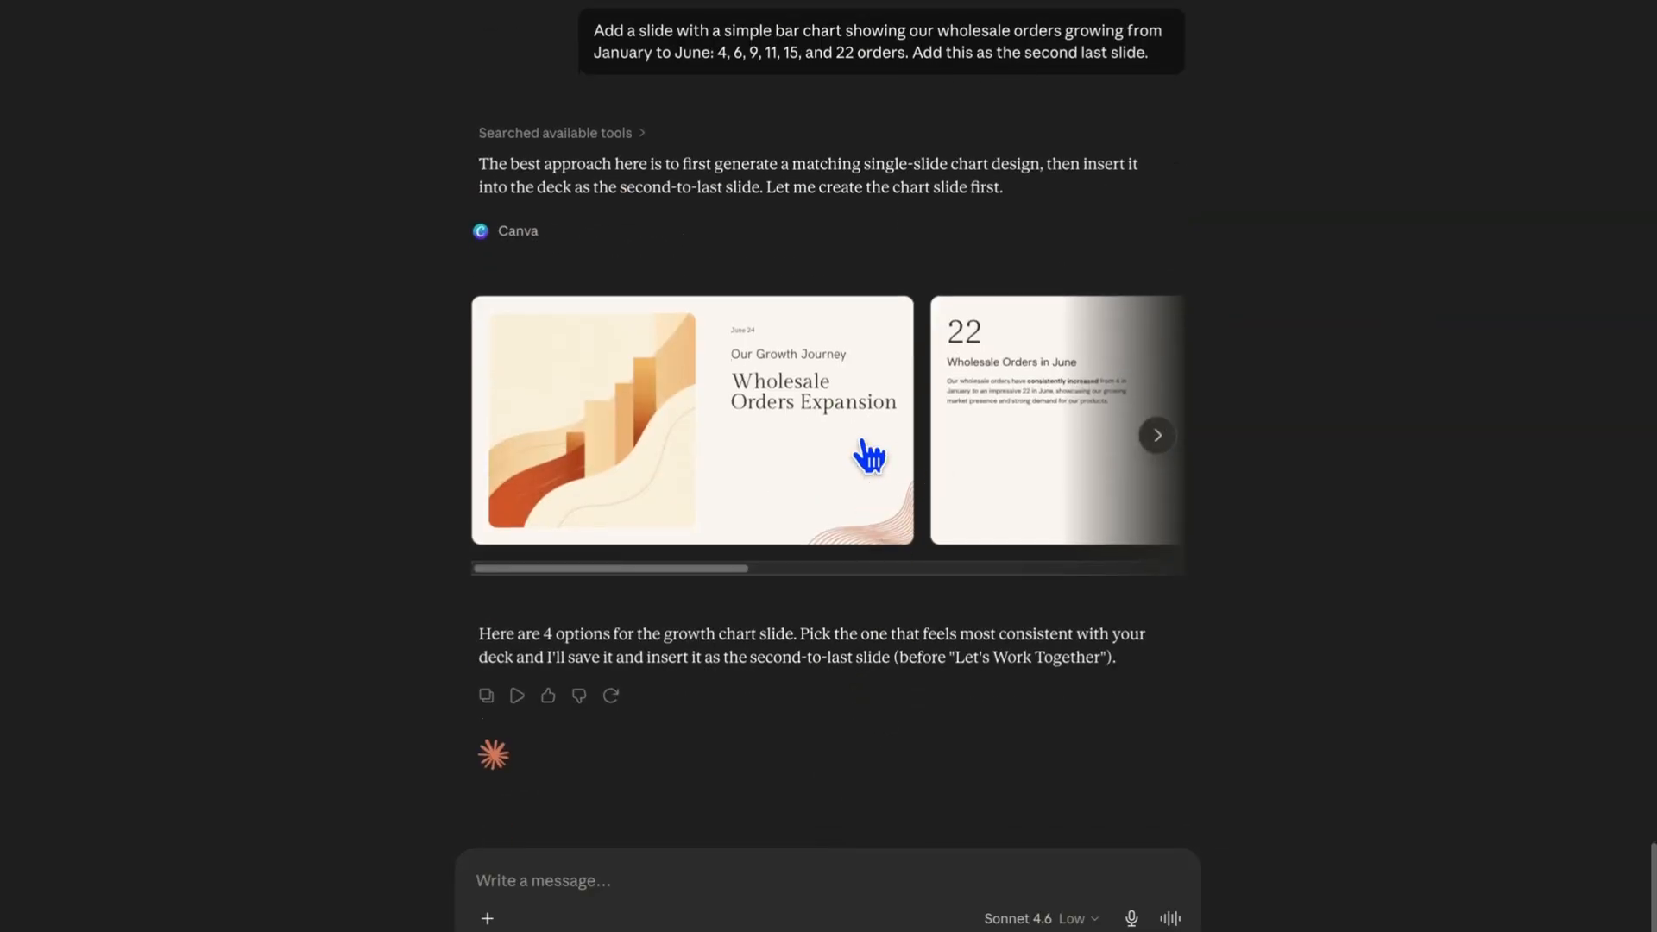
Browse the generated growth chart slide options through to the 'Our Growth' line chart
click(1153, 440)
click(1156, 436)
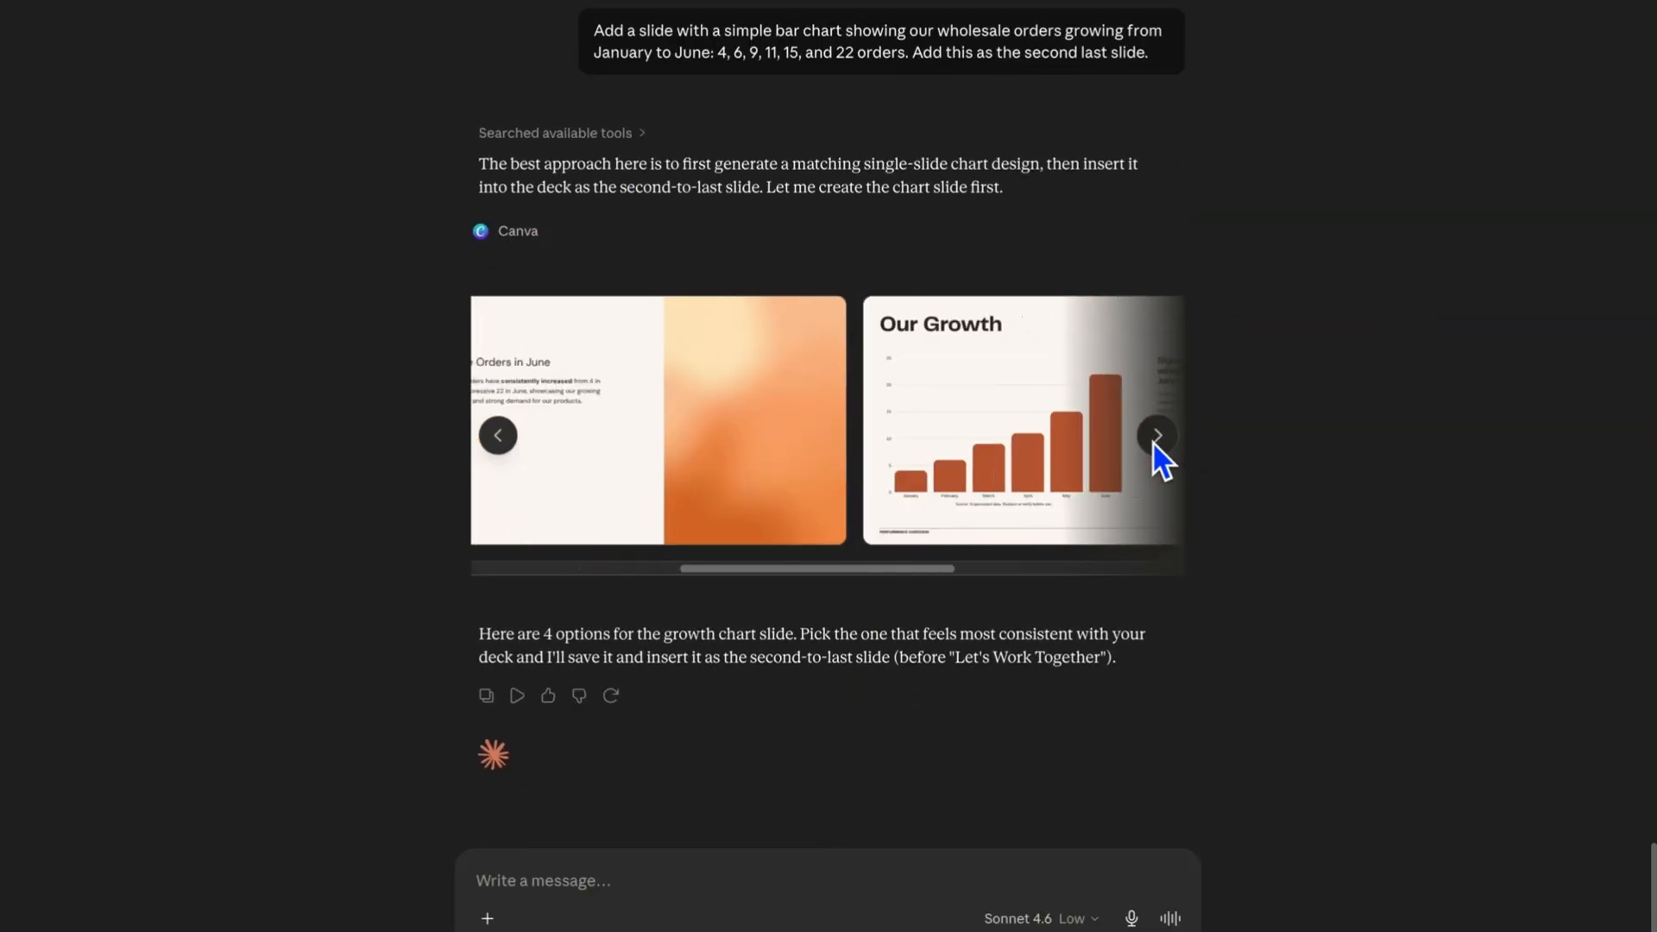
click(1157, 437)
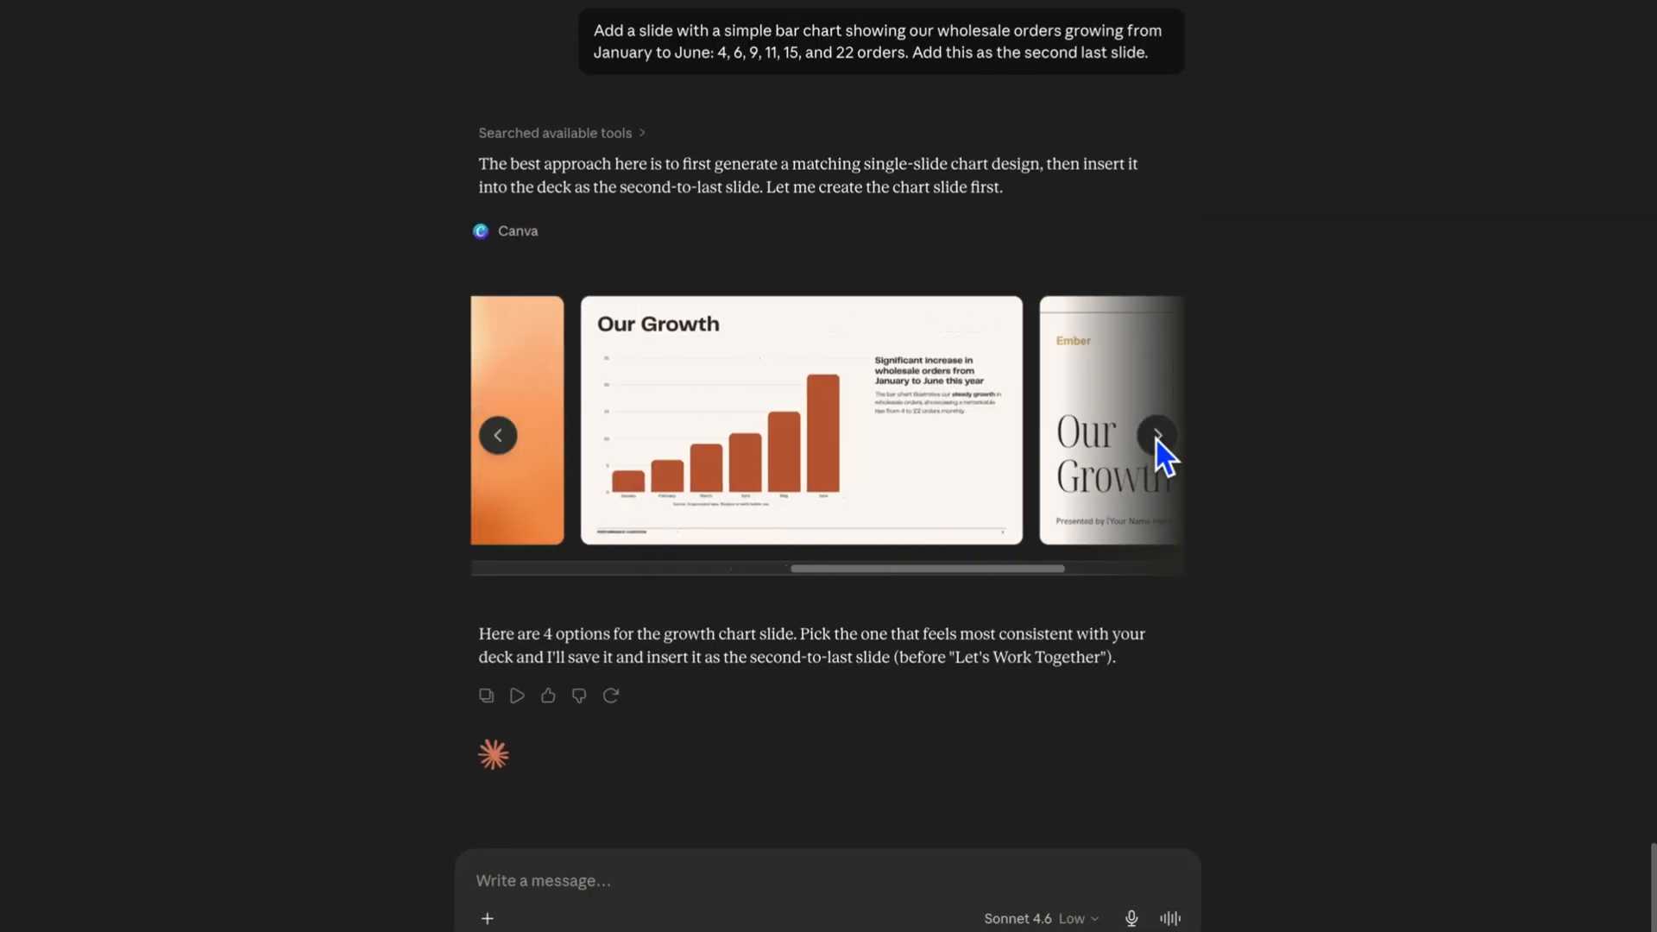
click(1155, 441)
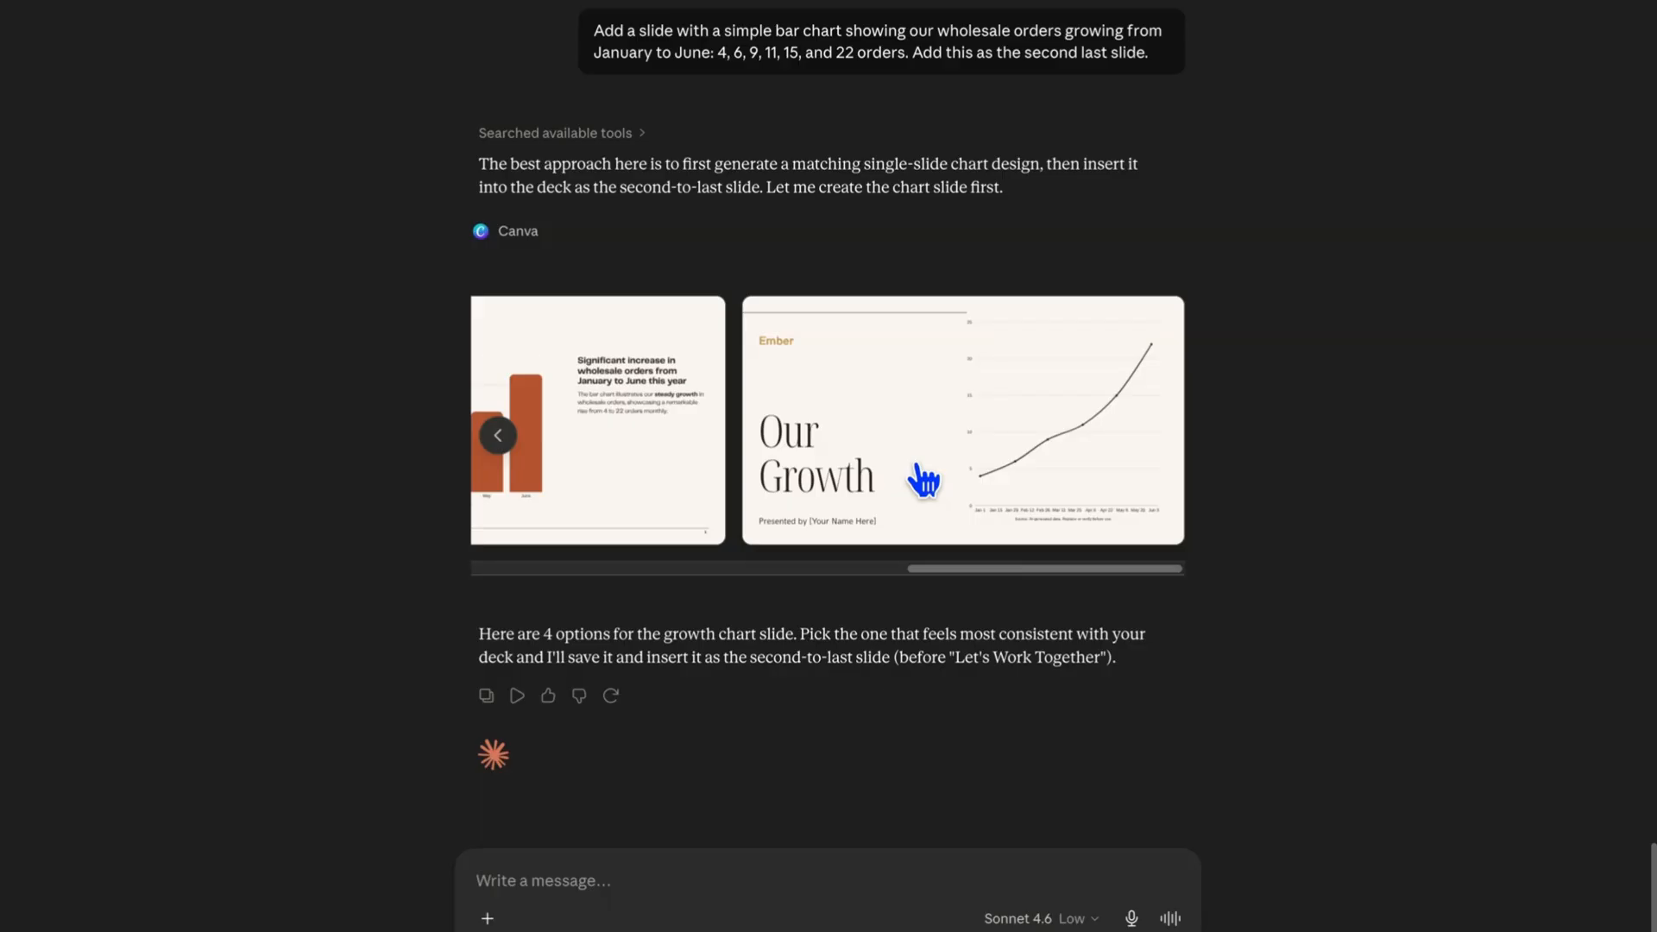
Choose the chart slide with the message "let's go with the last option" and always allow Merge Designs from Canva
click(804, 874)
text(let's go with the last )
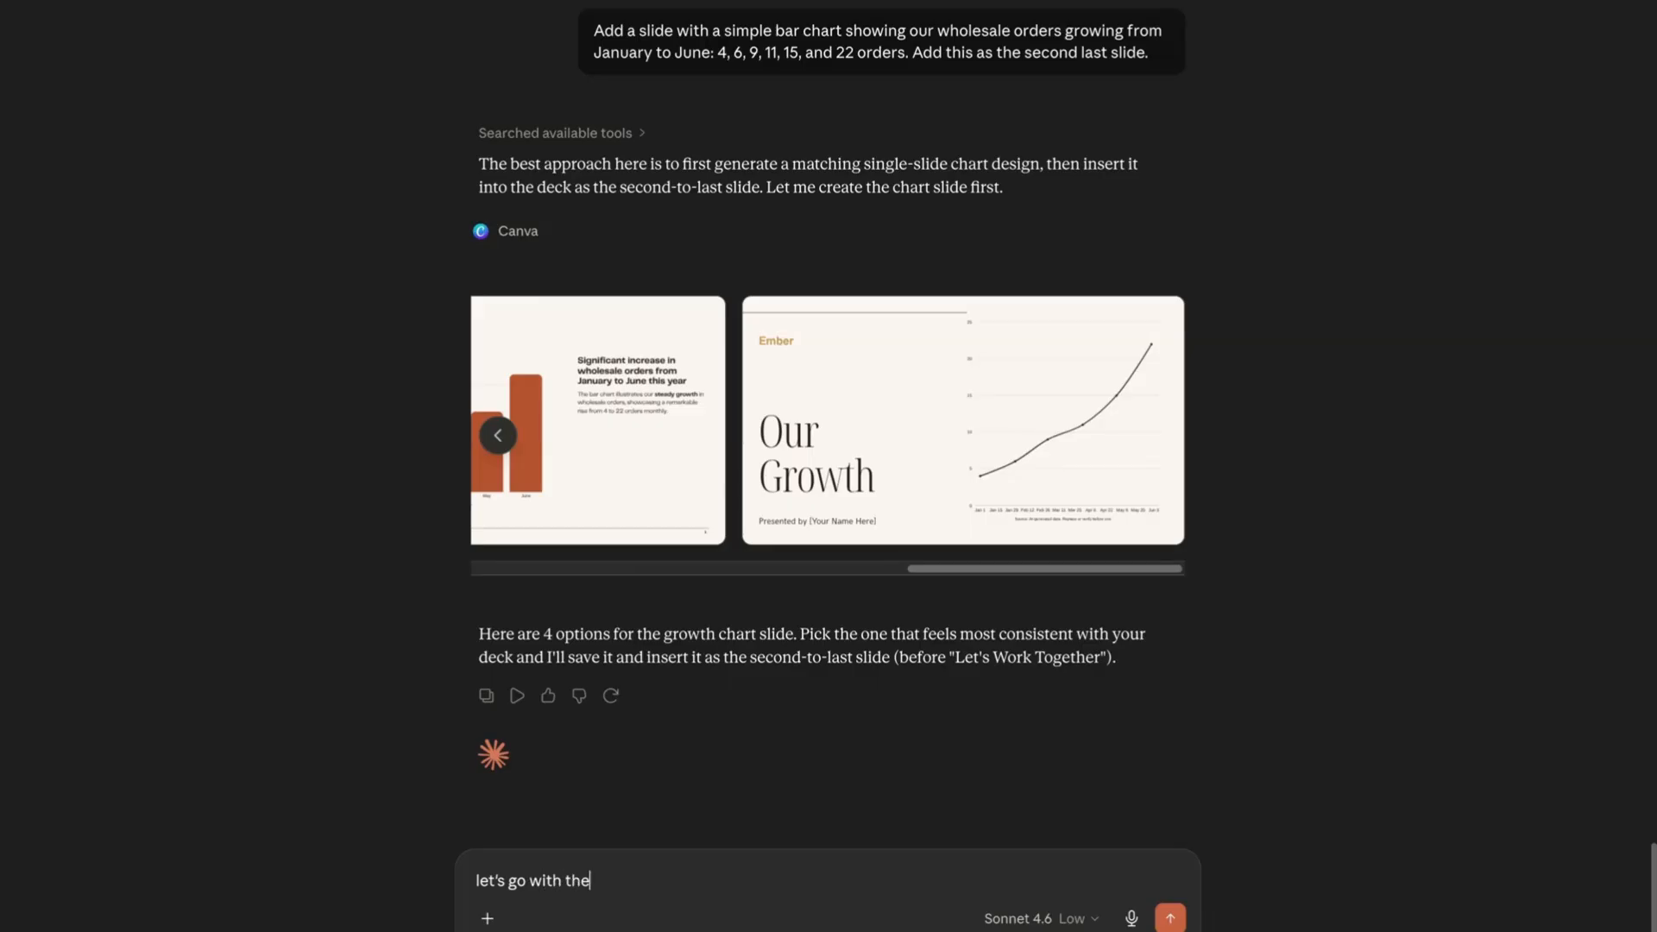
text(option)
key(Return)
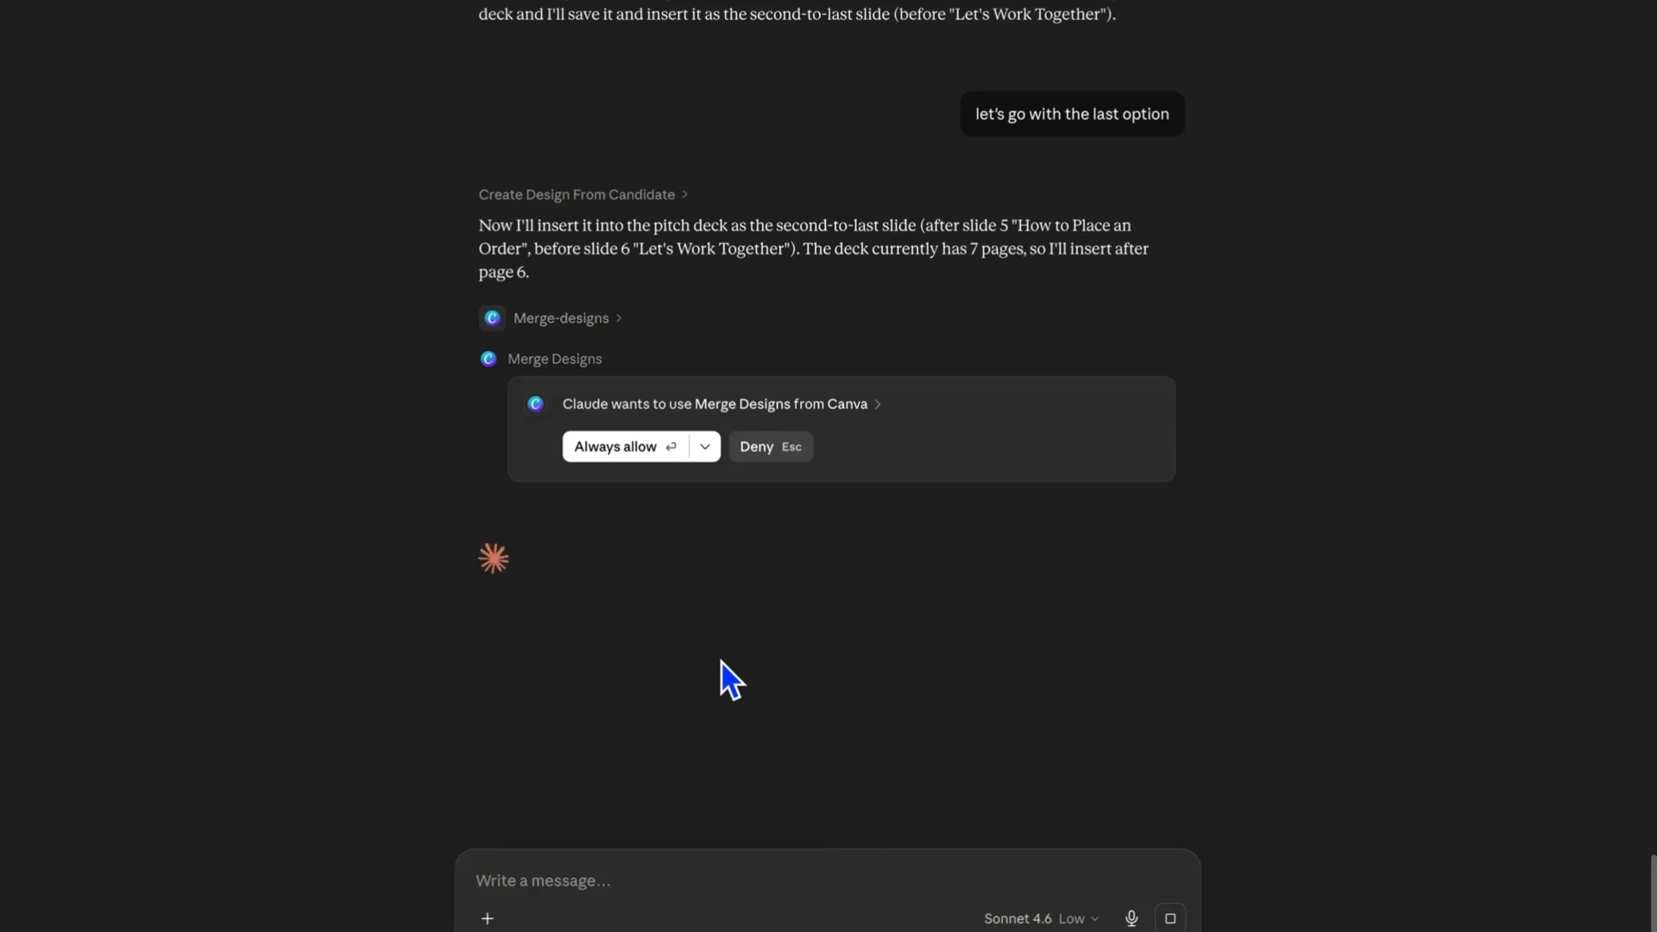
click(650, 457)
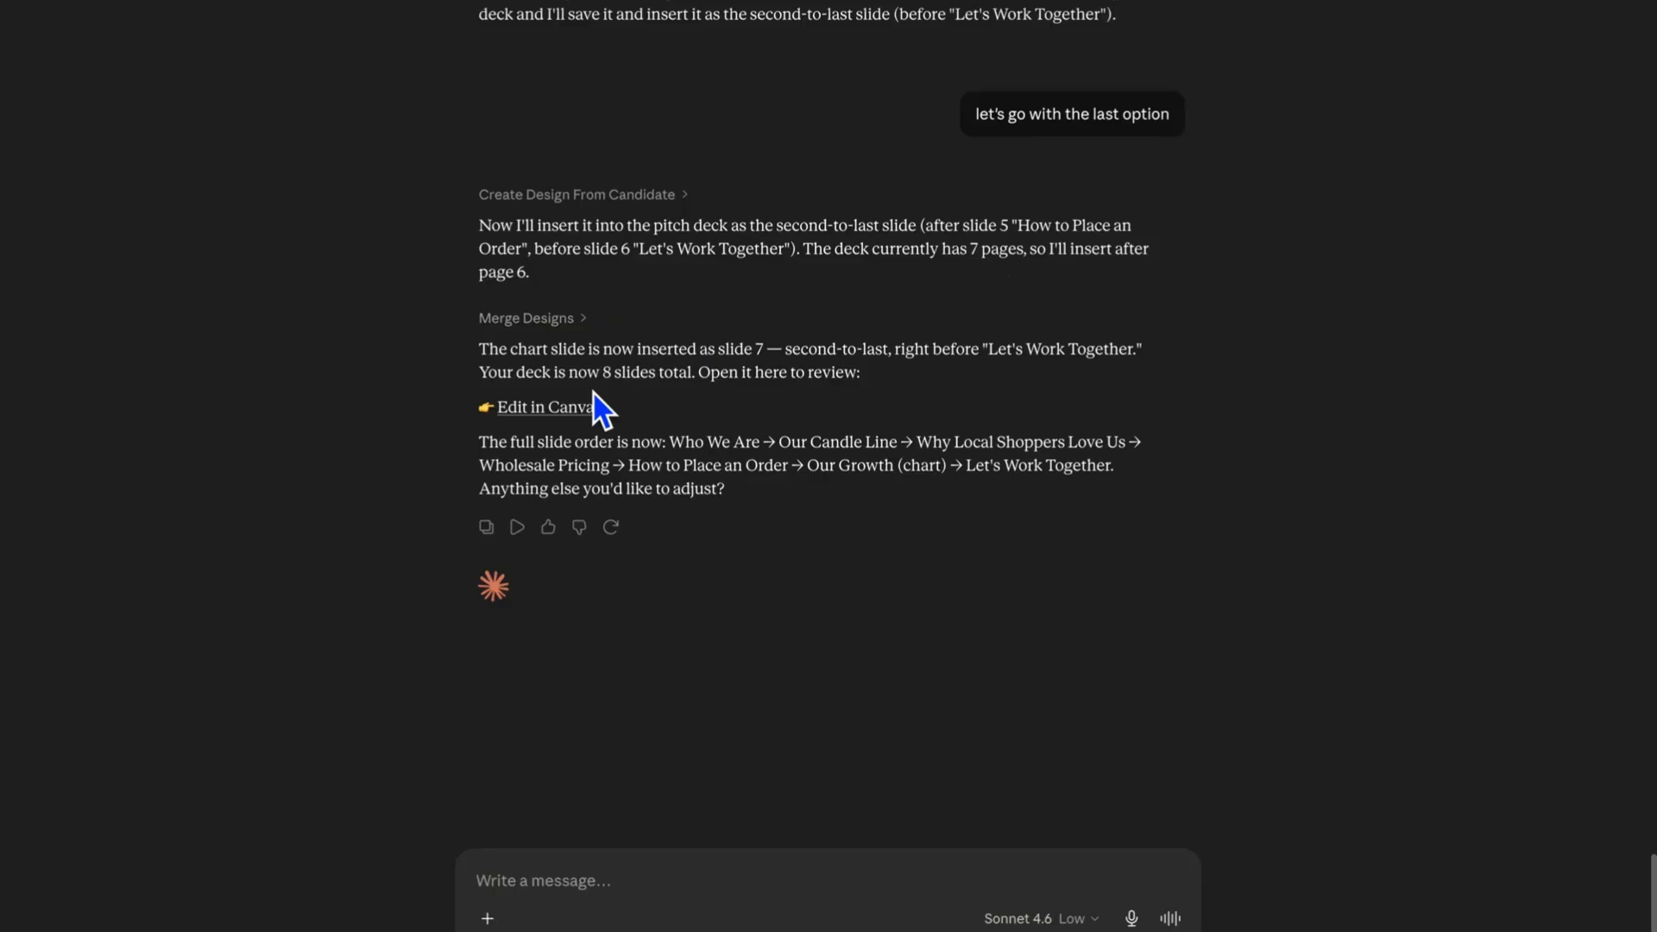
Open the merged pitch deck in Canva and review its slides, comparing the 'Our Growth' chart slide with 'How to Easily Place Your Order'
click(552, 406)
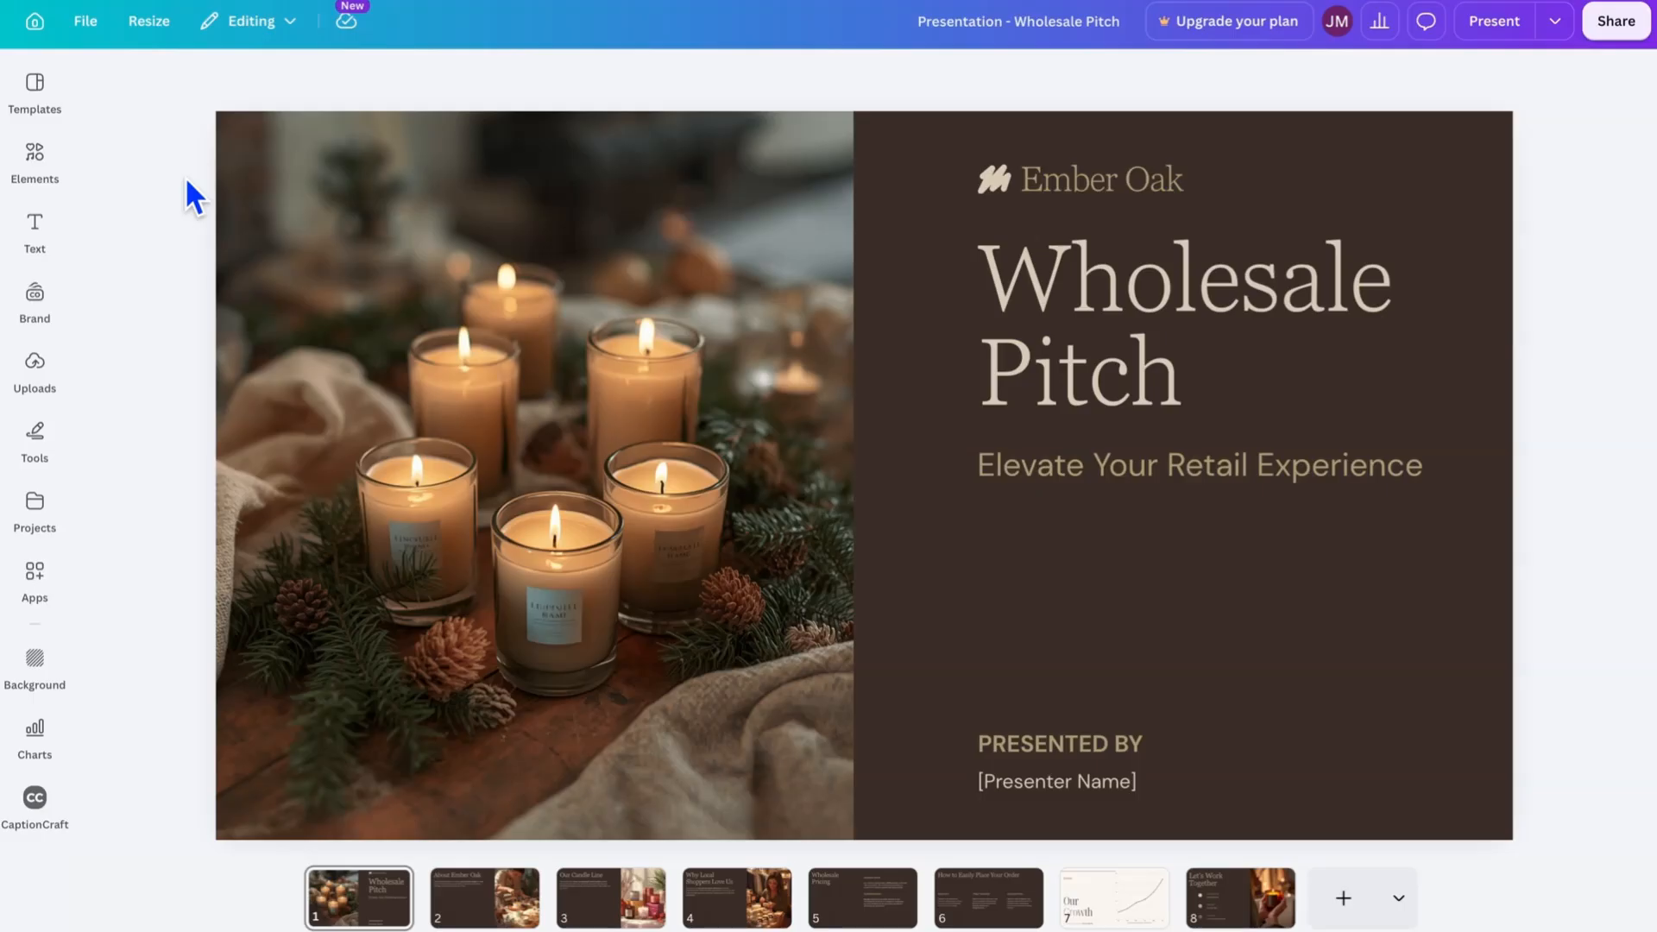
click(1074, 781)
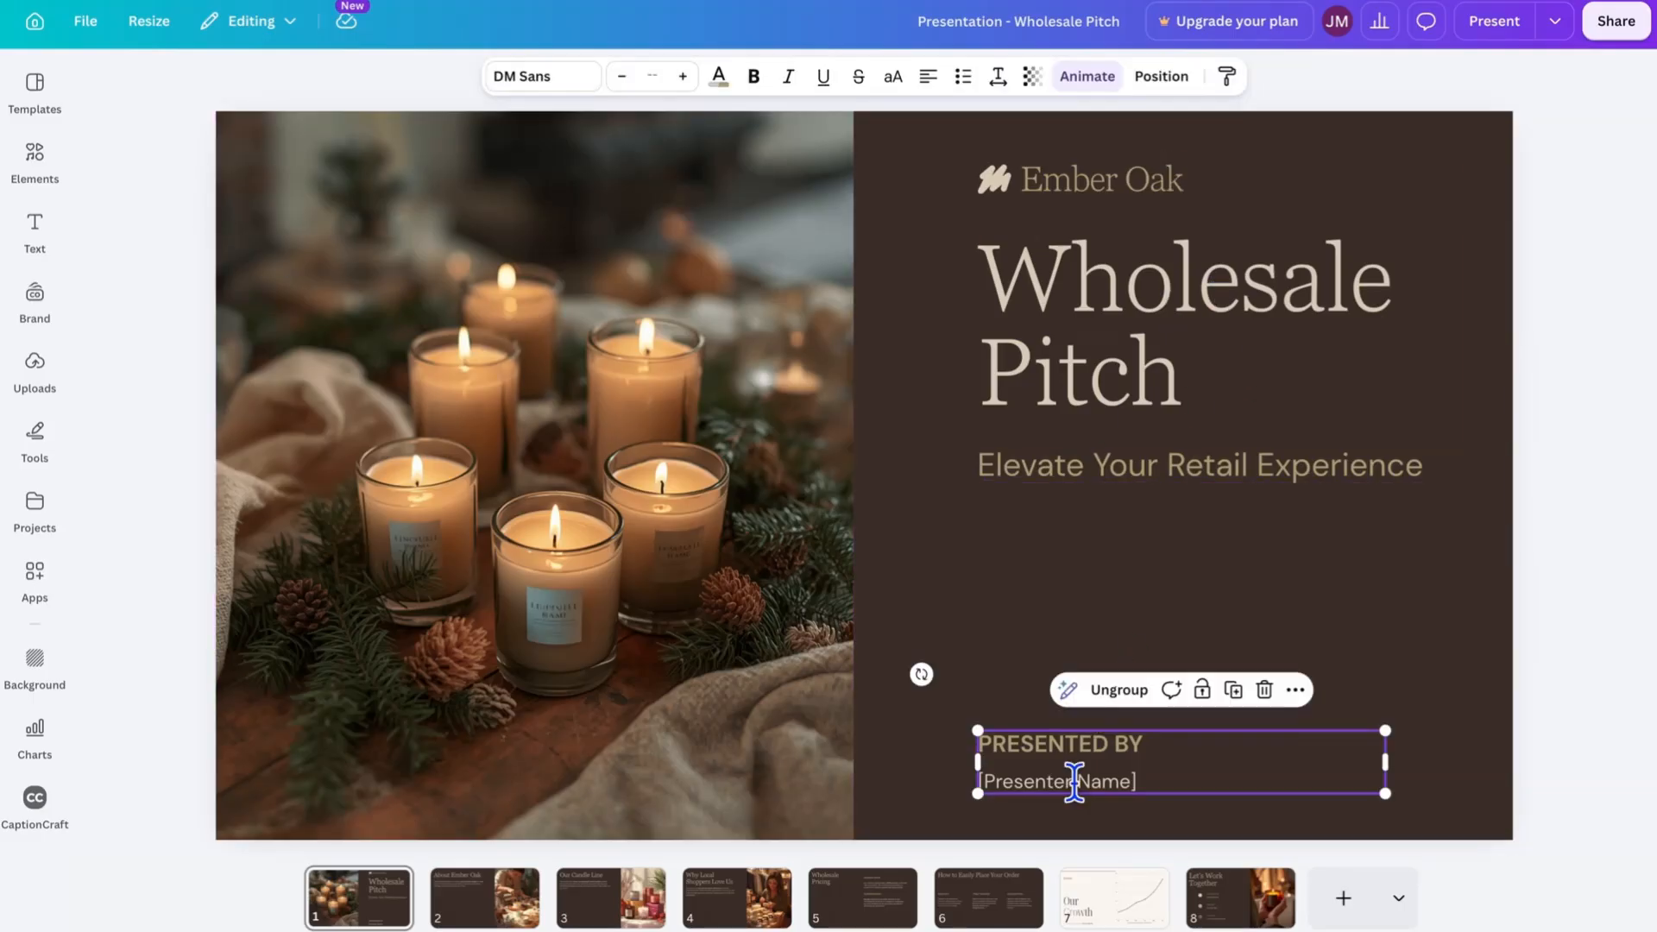
click(453, 906)
click(637, 905)
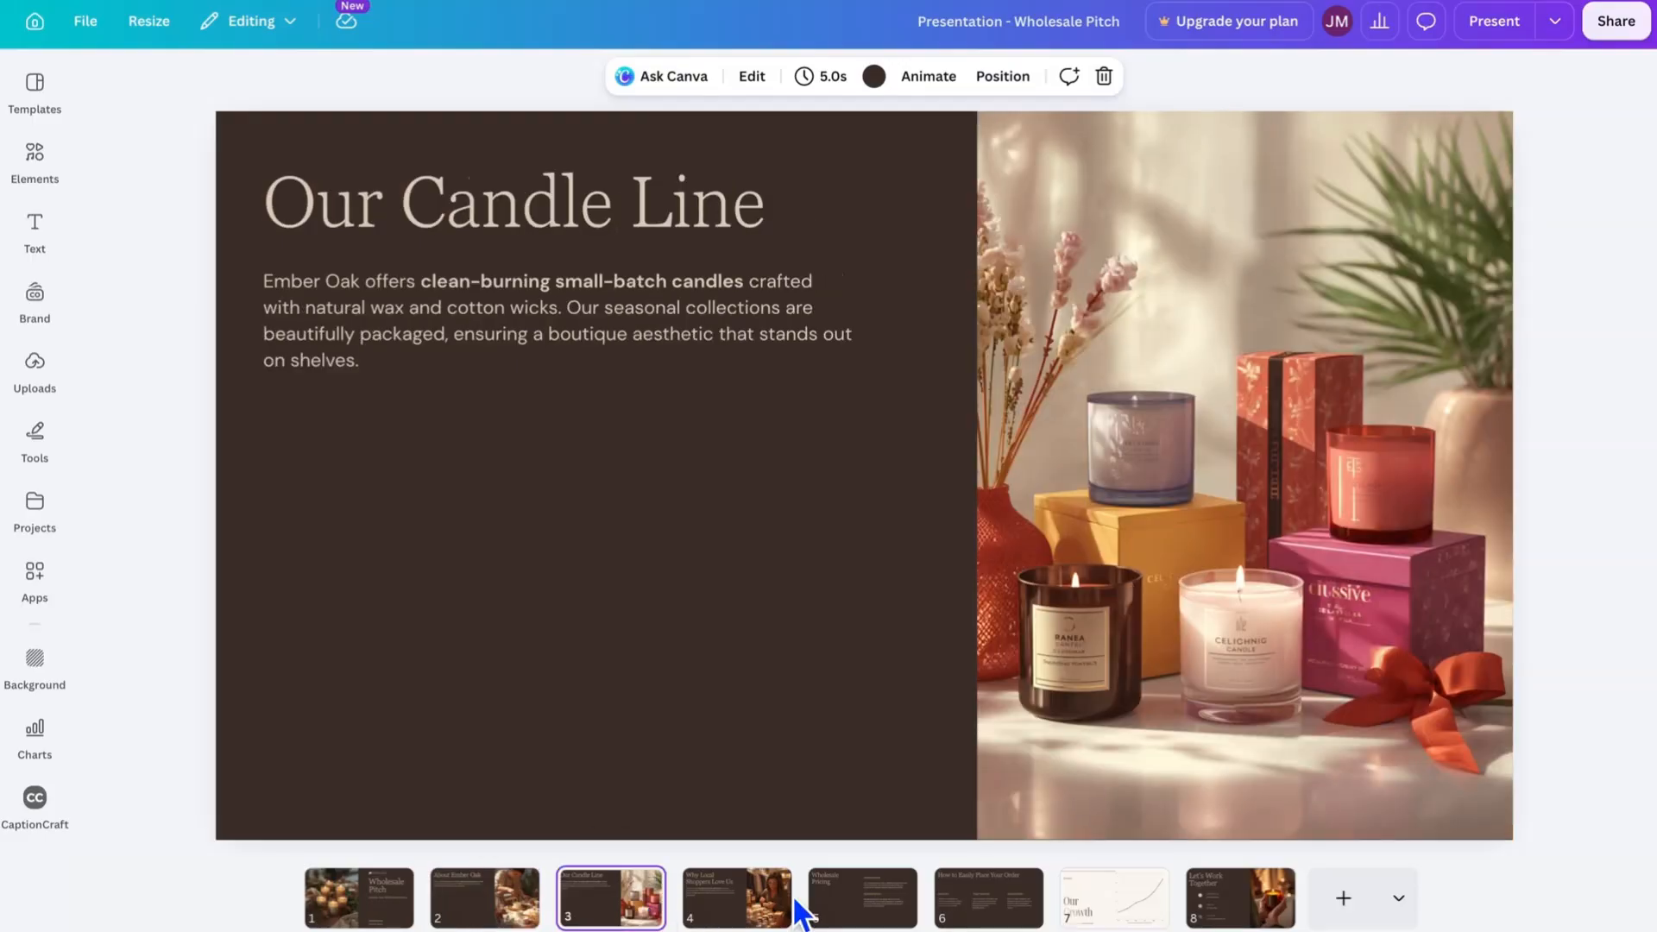
click(765, 910)
click(862, 902)
click(988, 901)
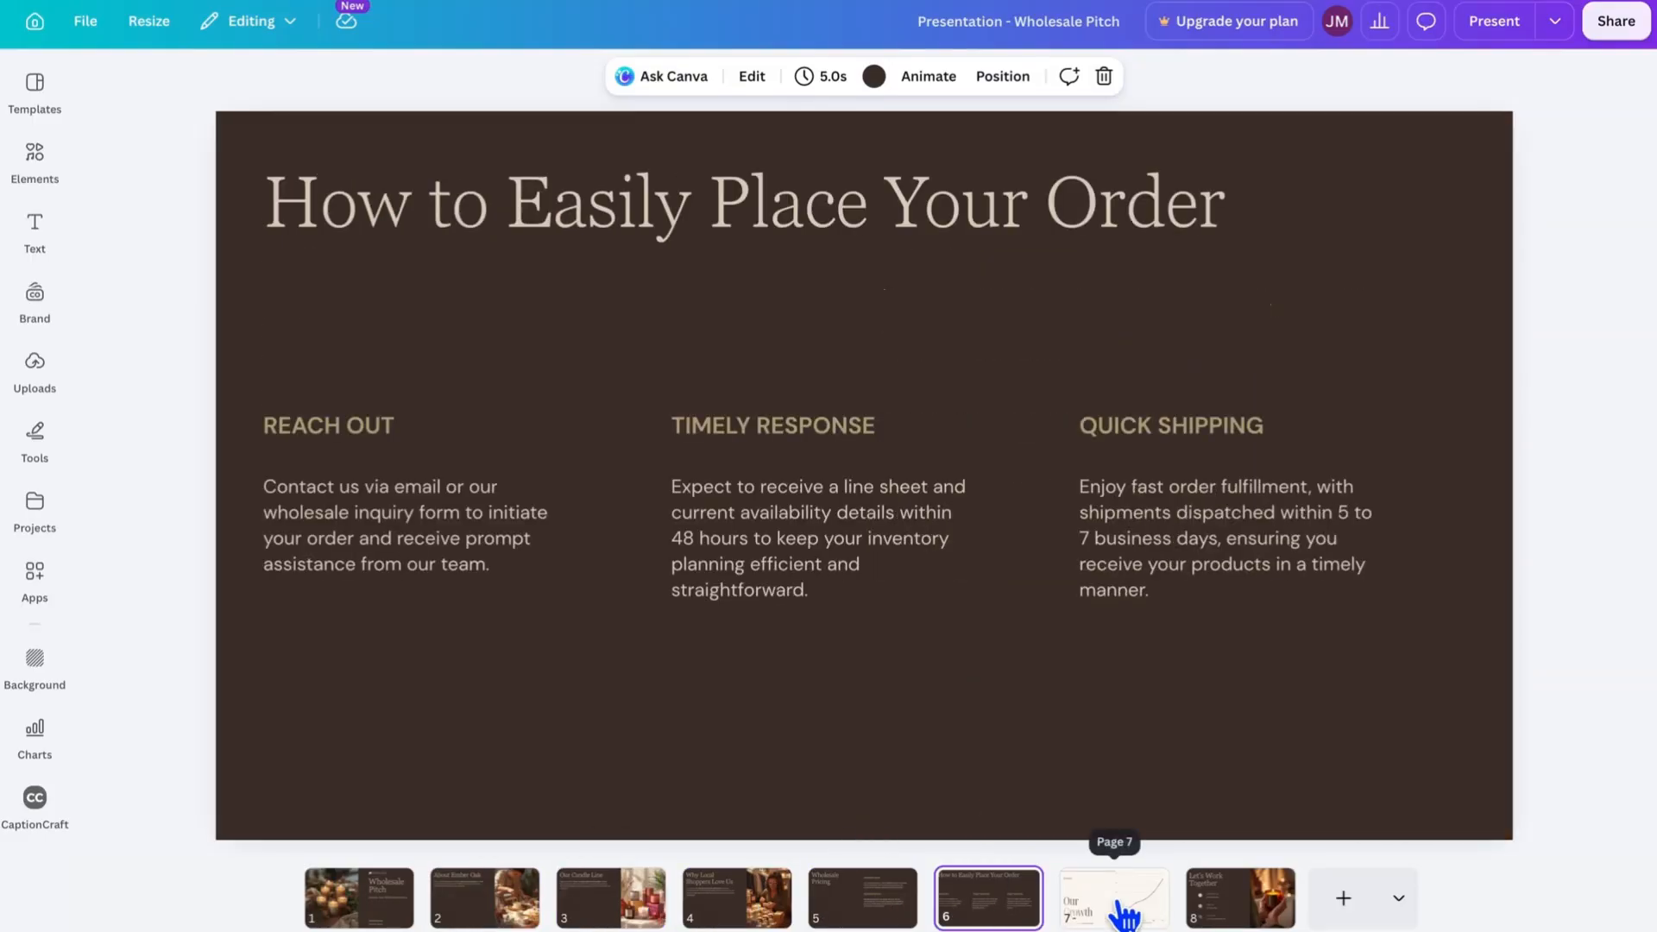
click(1113, 902)
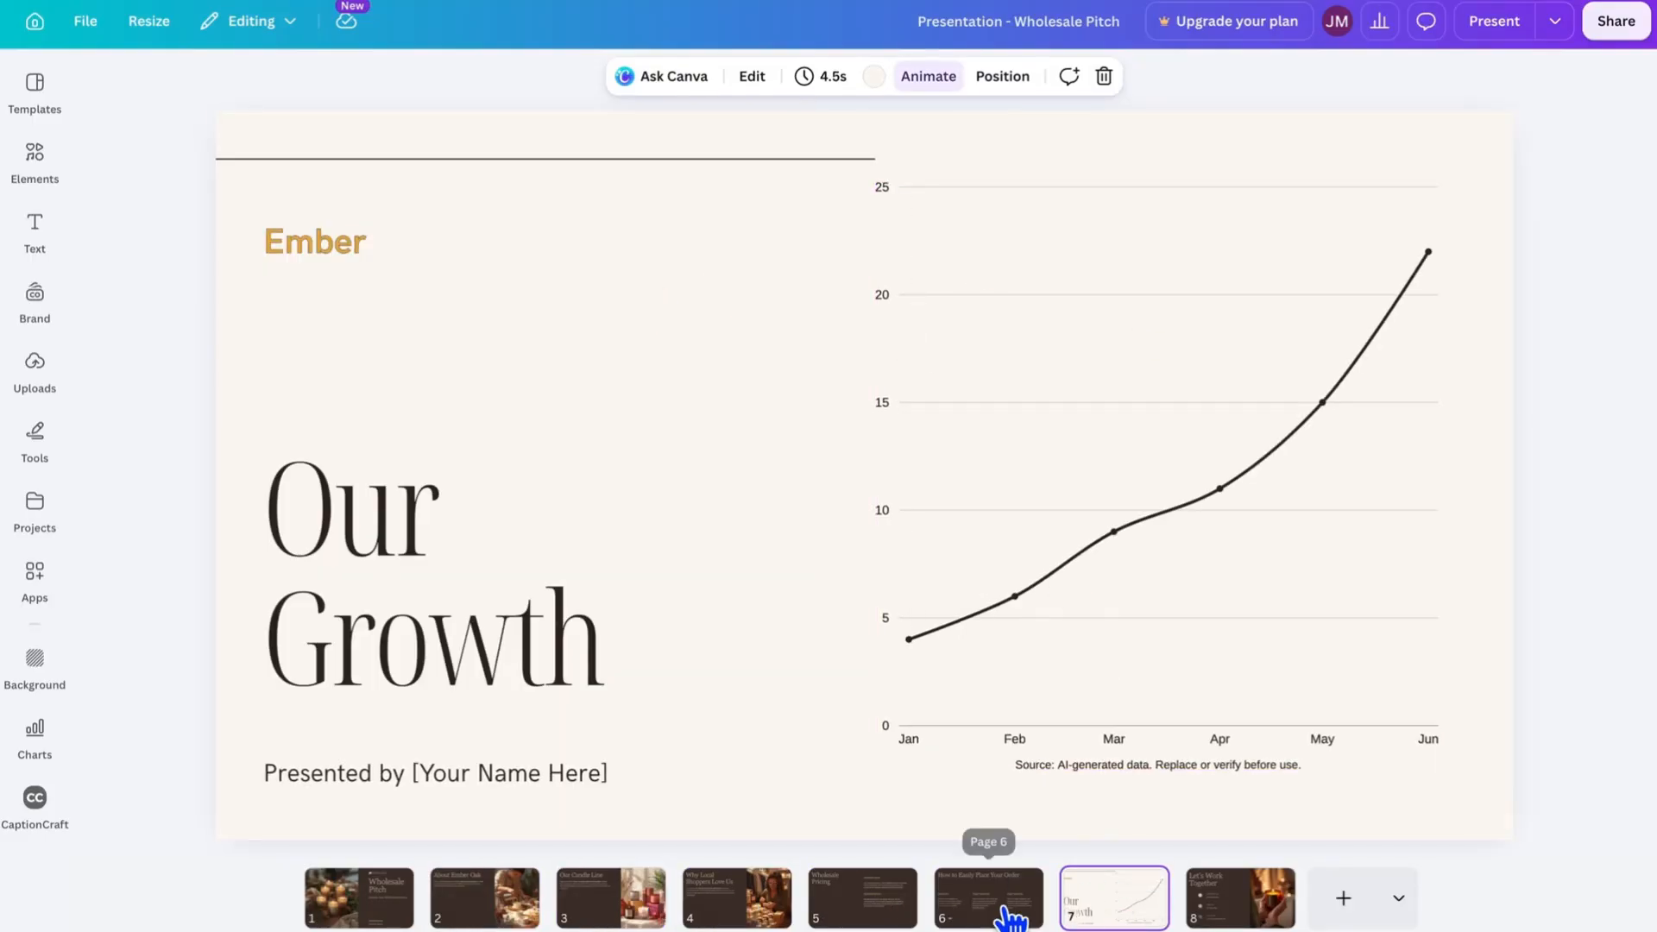
click(1010, 916)
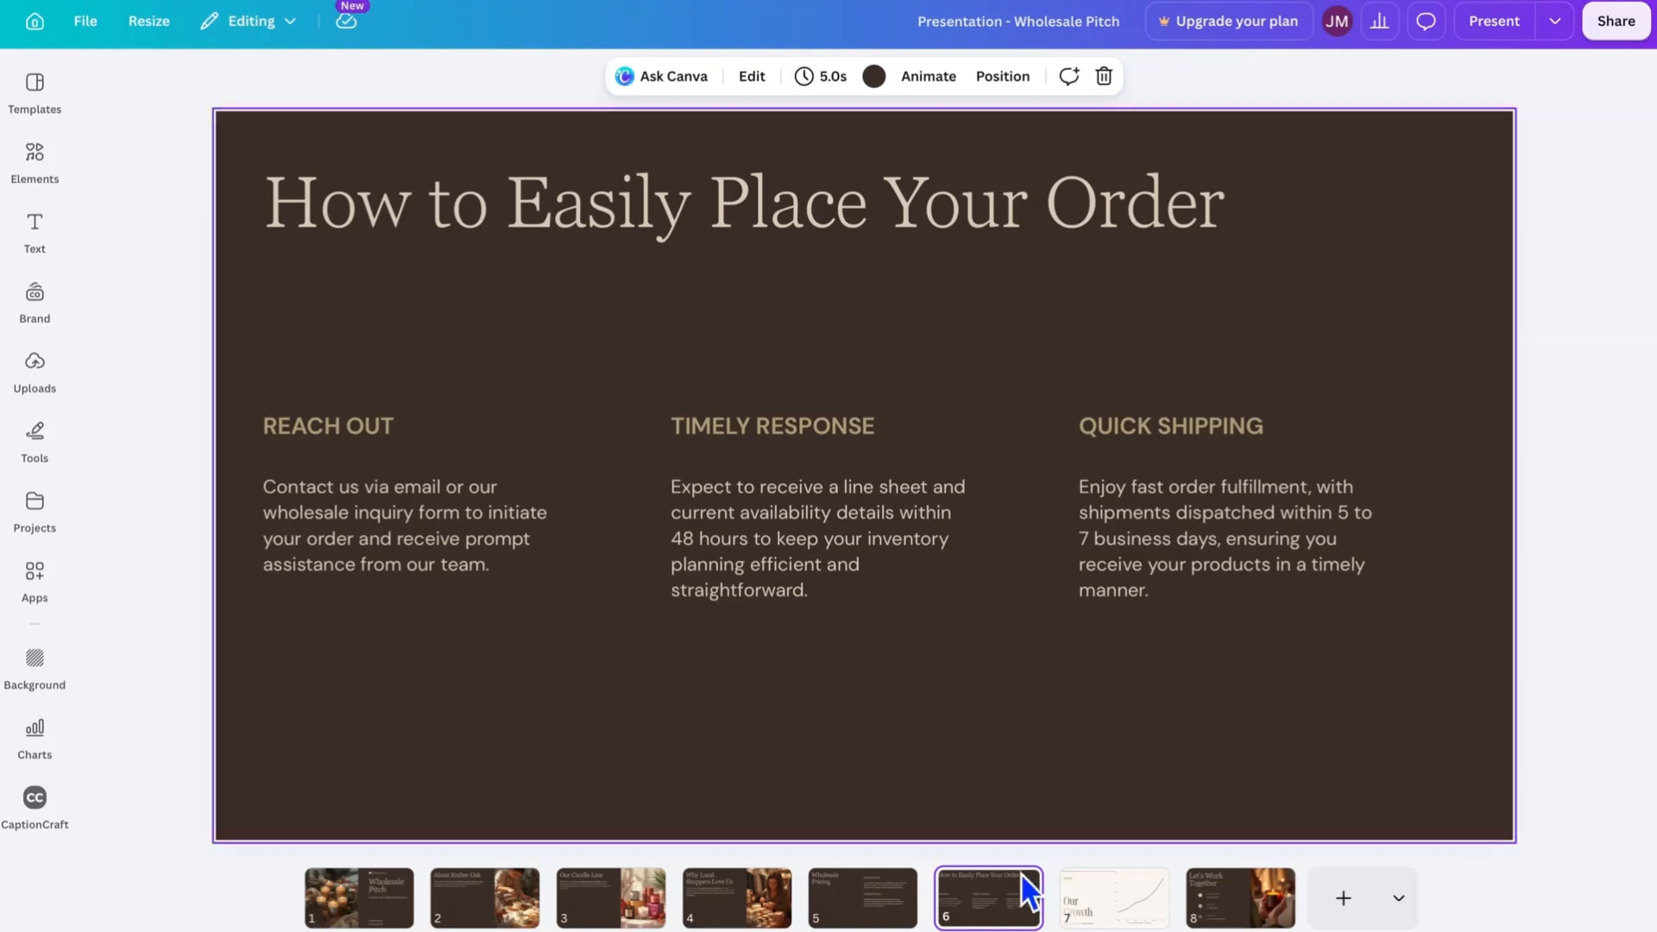
Set the 'Our Growth' slide's background to the deck's dark brown and recolor its heading and presenter text in the Brand Kit's cream
click(1126, 921)
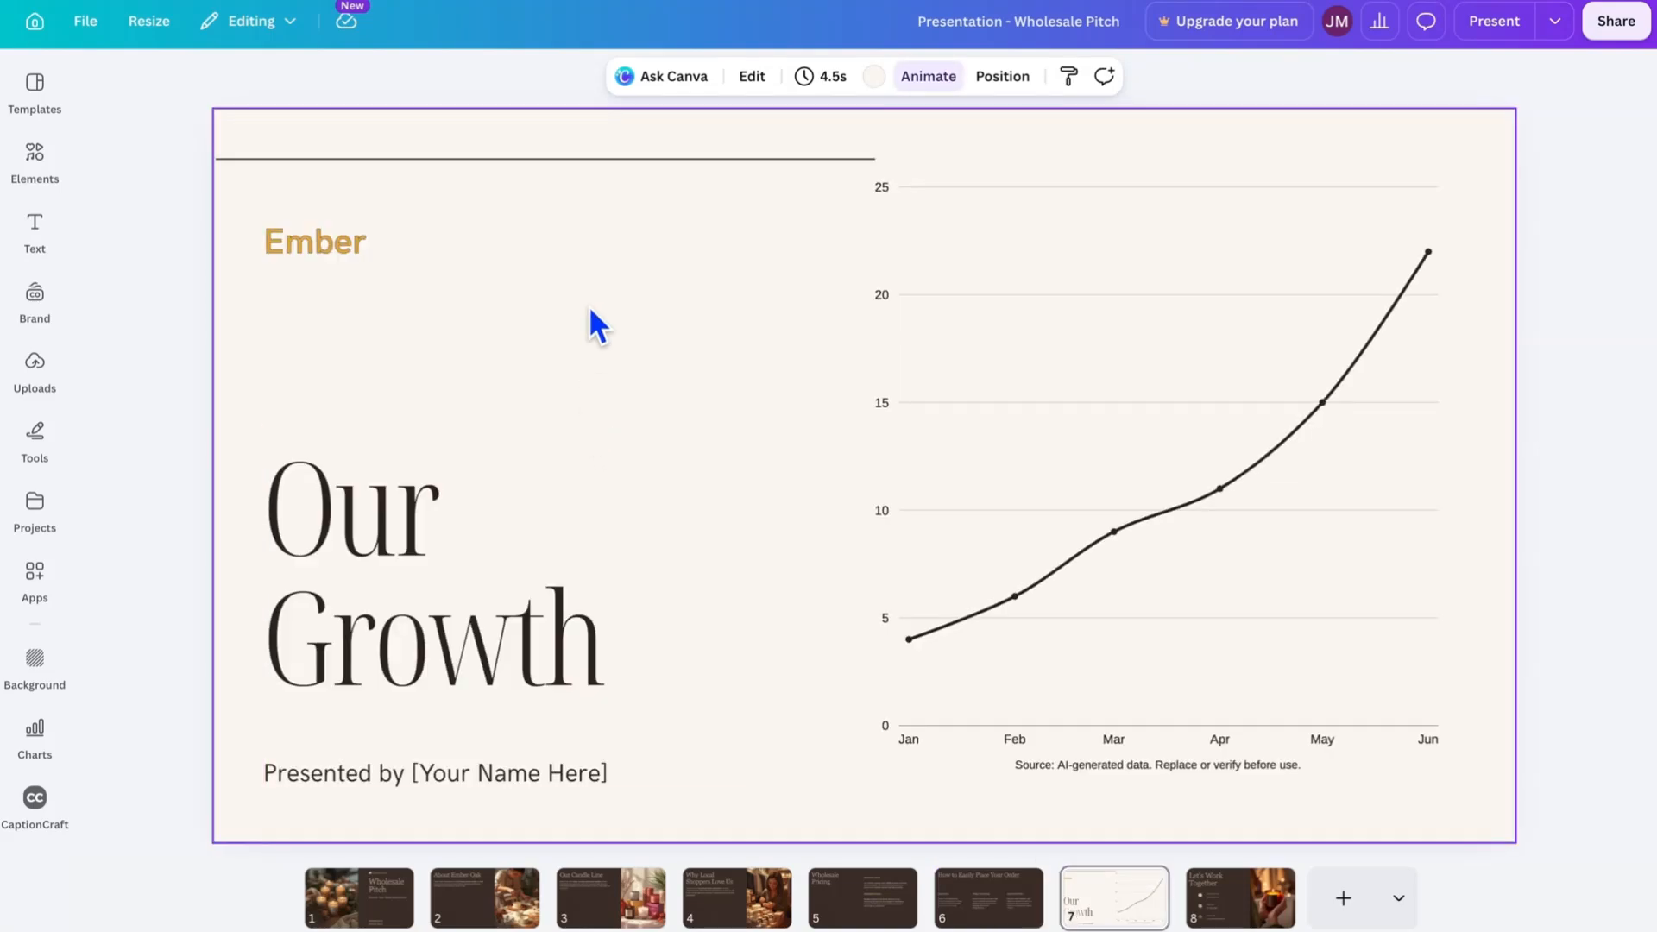
click(874, 76)
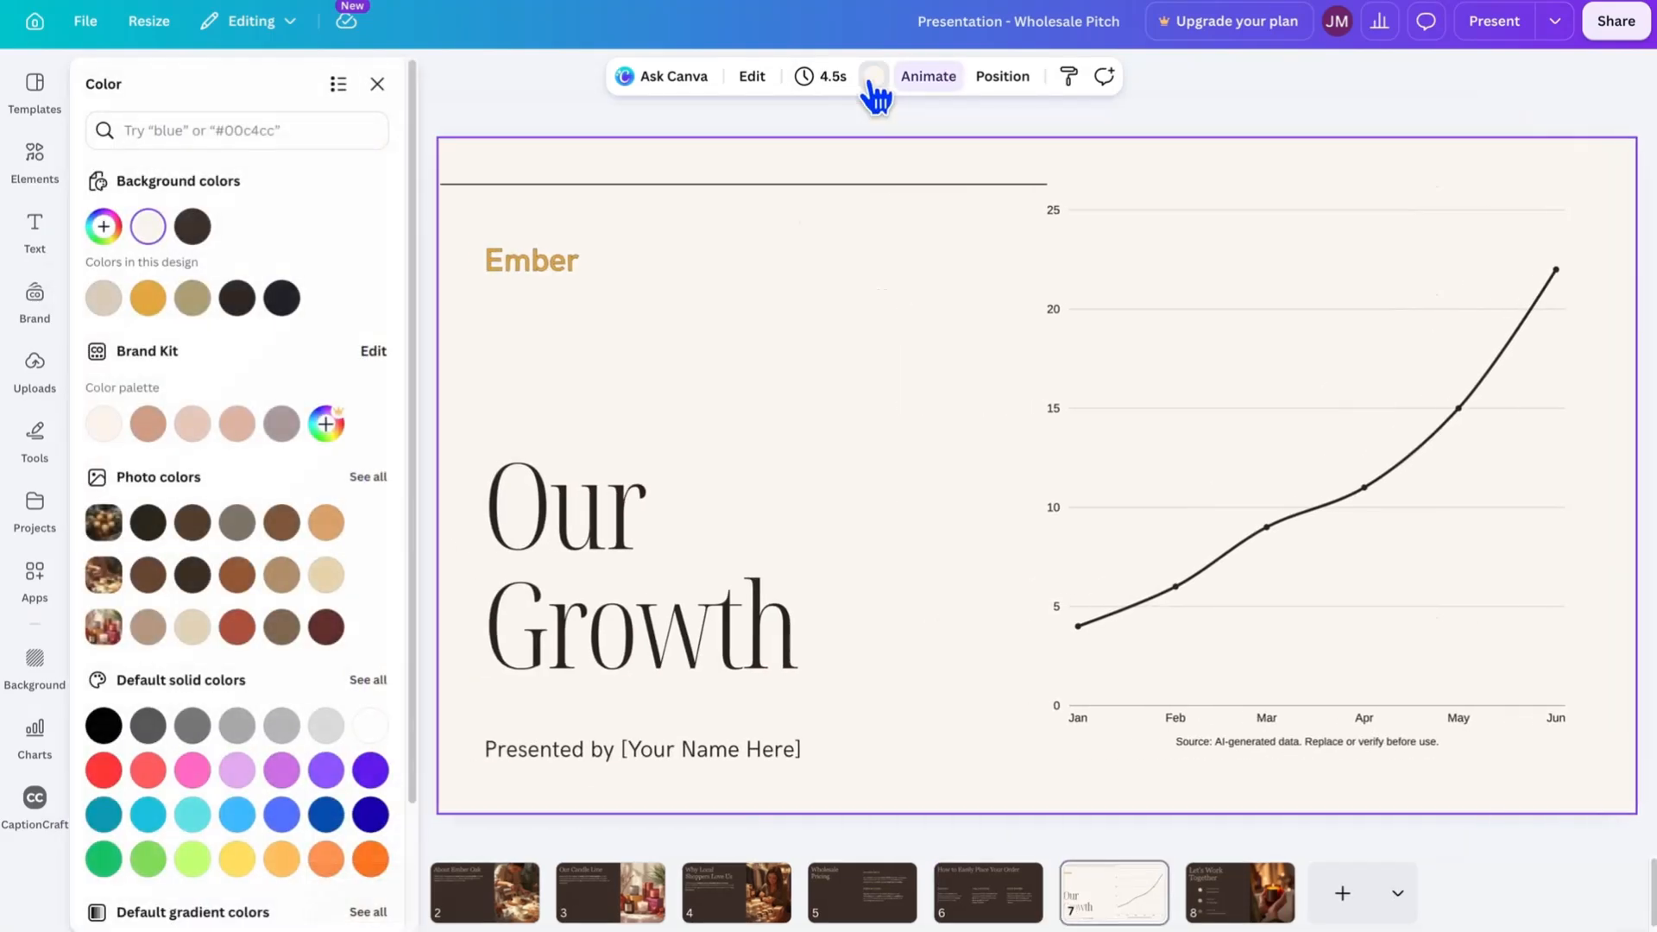
click(191, 228)
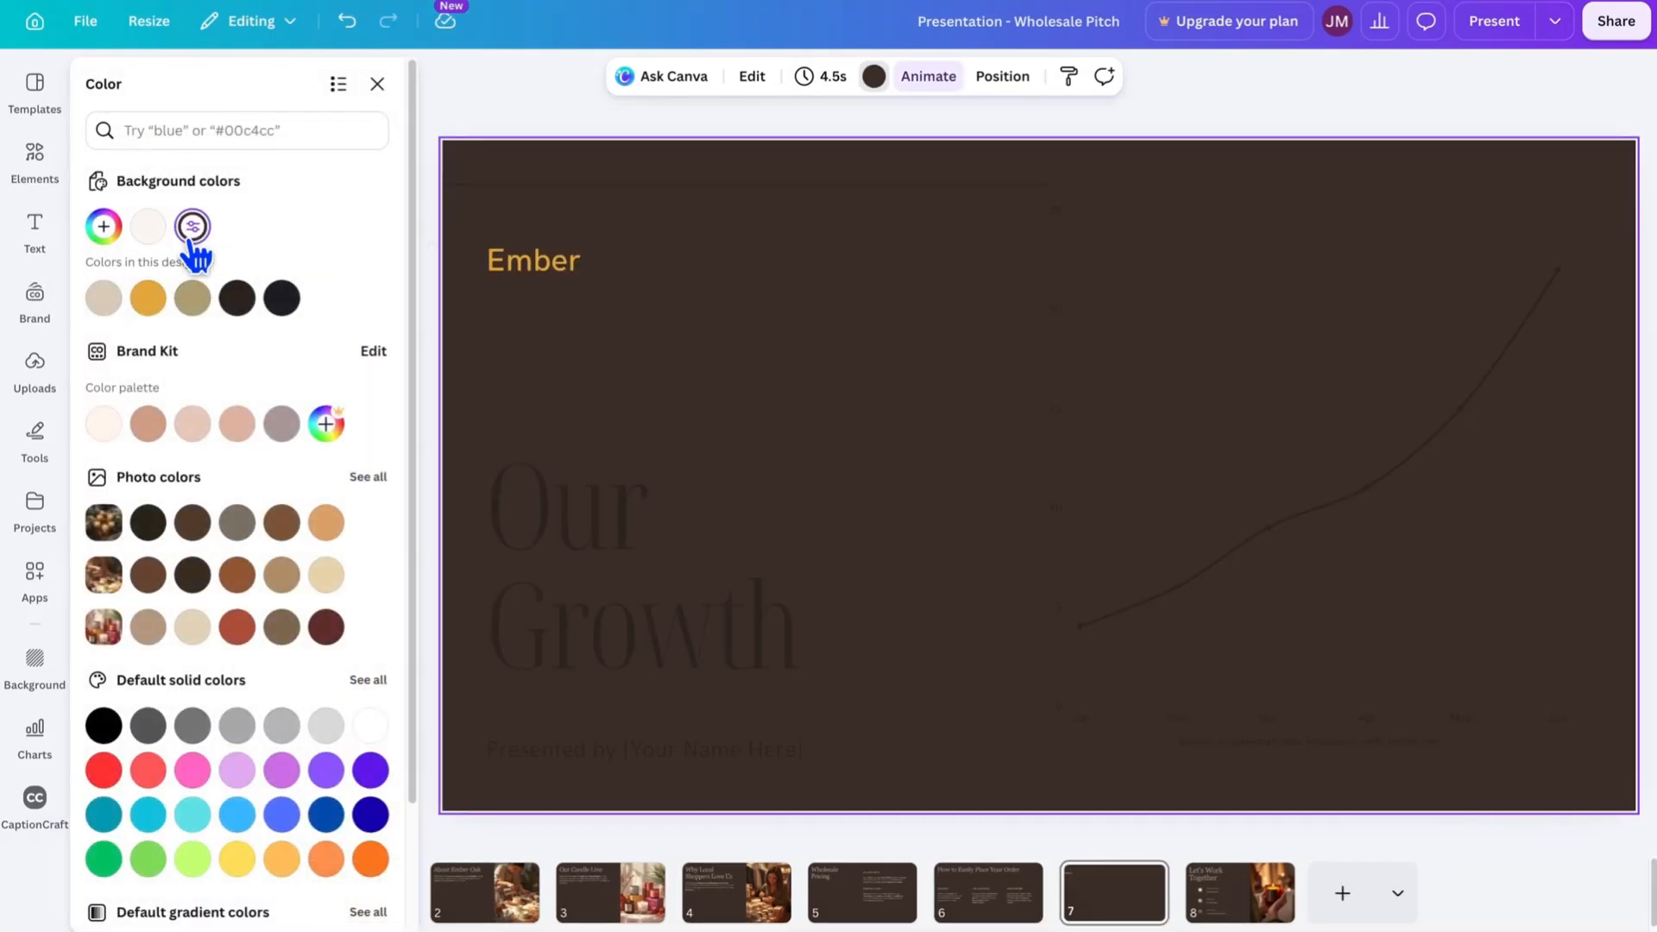
click(697, 580)
click(716, 80)
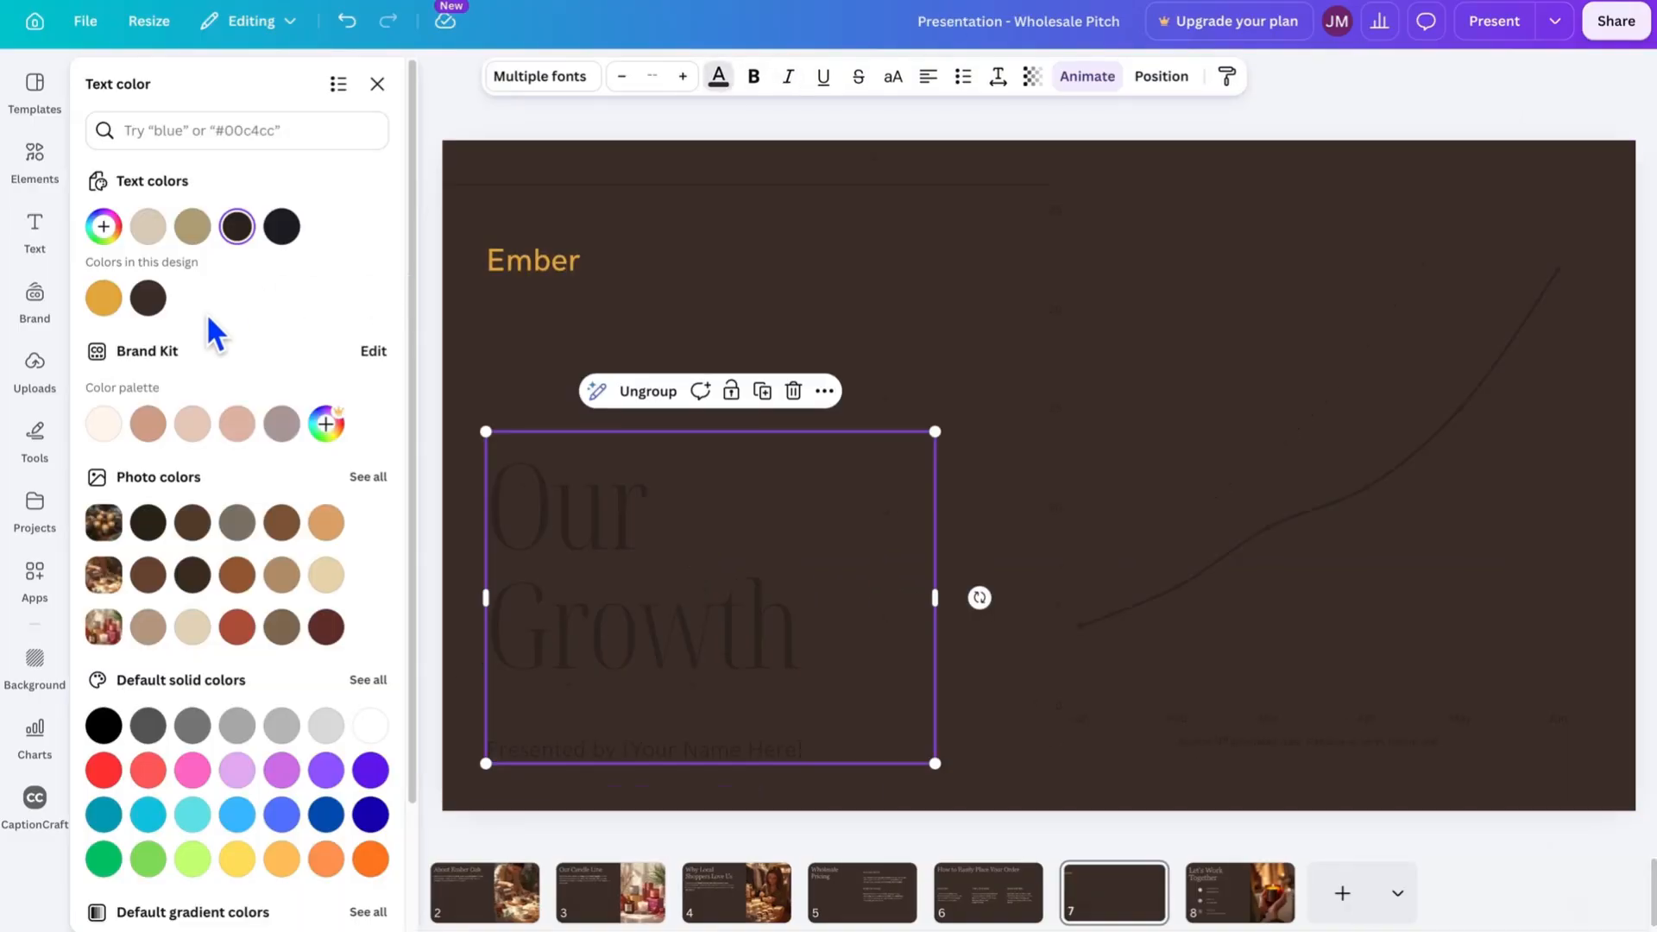
Set the background of the line chart on the 'Our Growth' slide to the cream already used in the design
click(1204, 489)
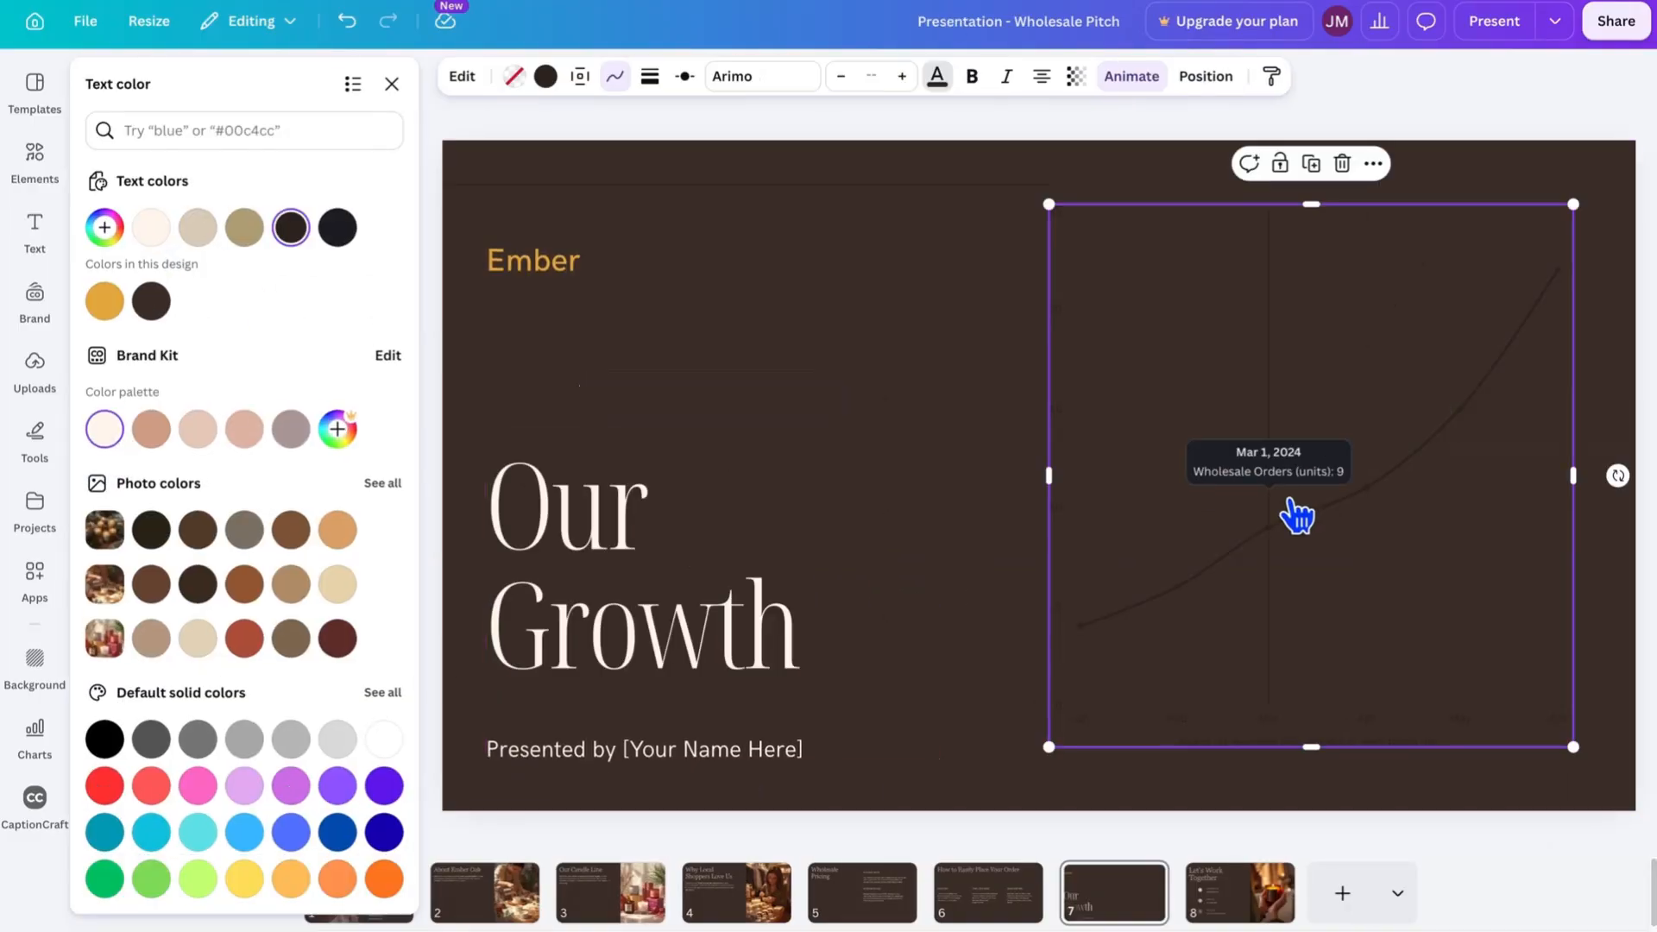
click(545, 76)
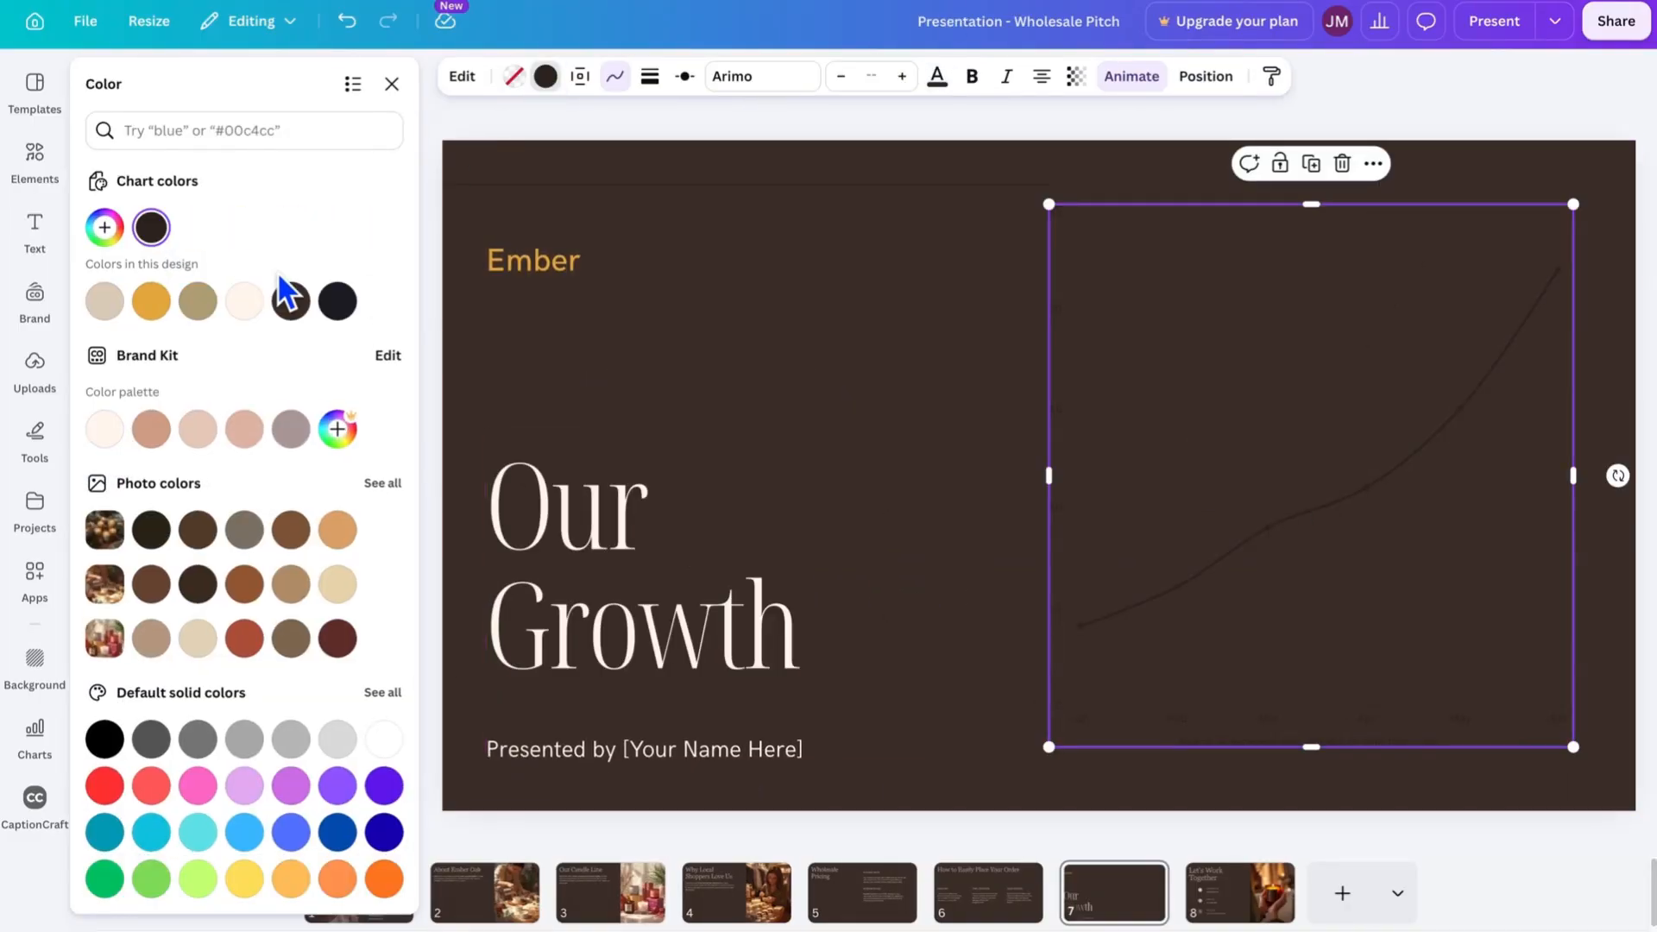
click(244, 301)
click(981, 347)
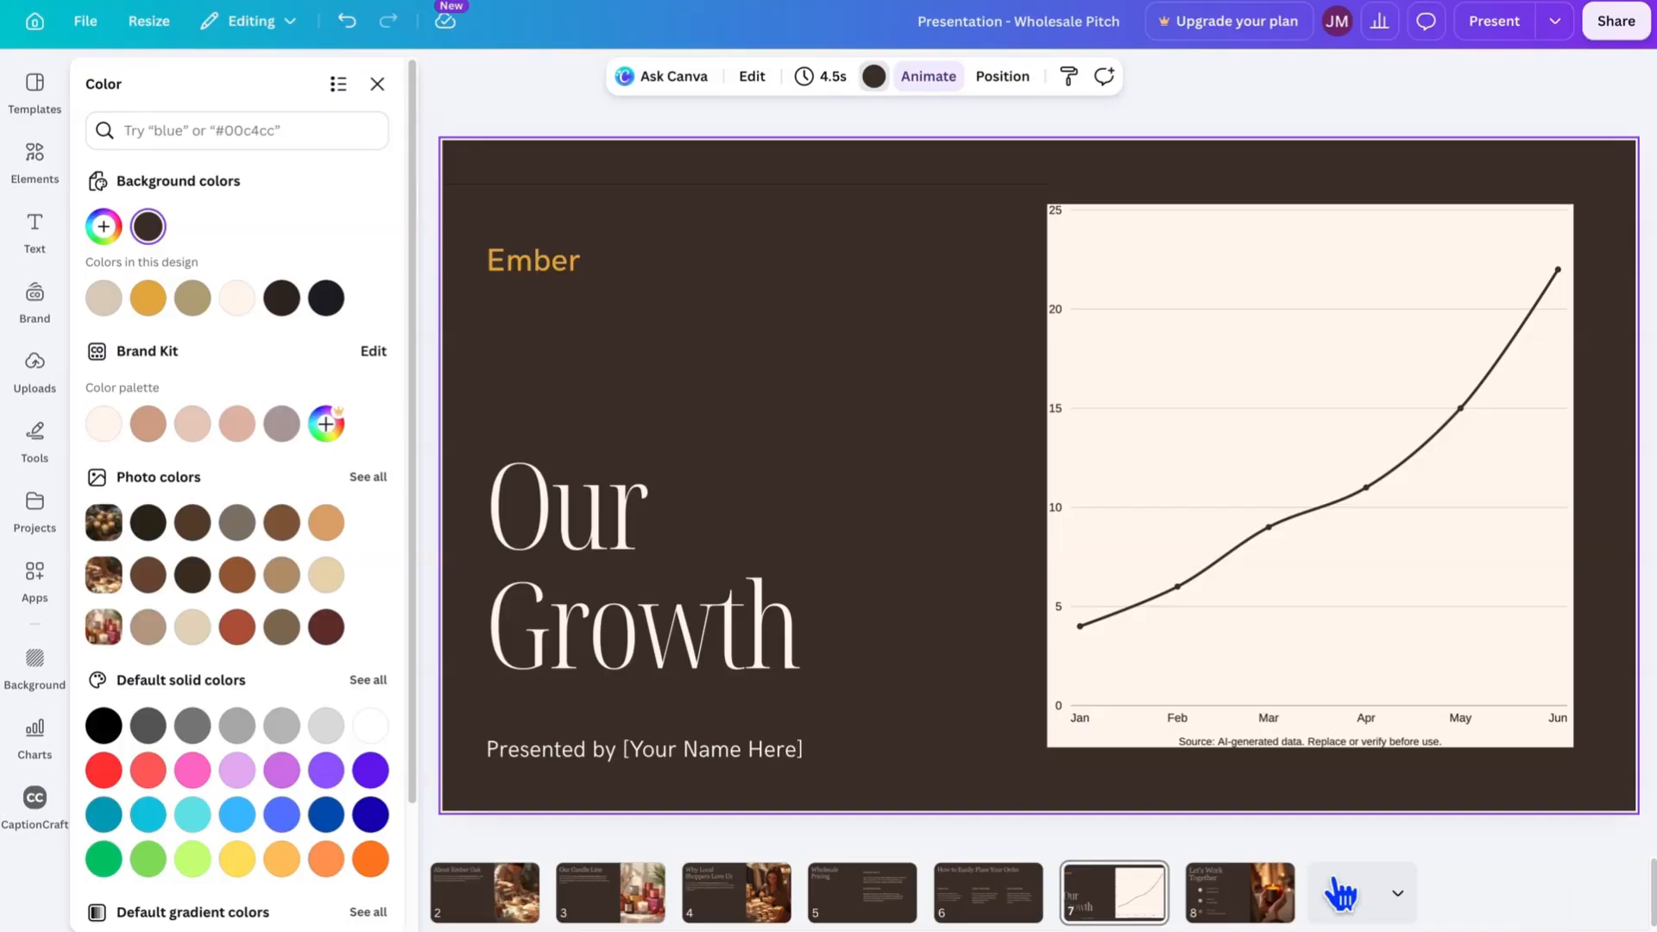
Look back through the deck from 'Let's Work Together' to 'Why Local Shoppers Love Us' and close the color options
click(1273, 906)
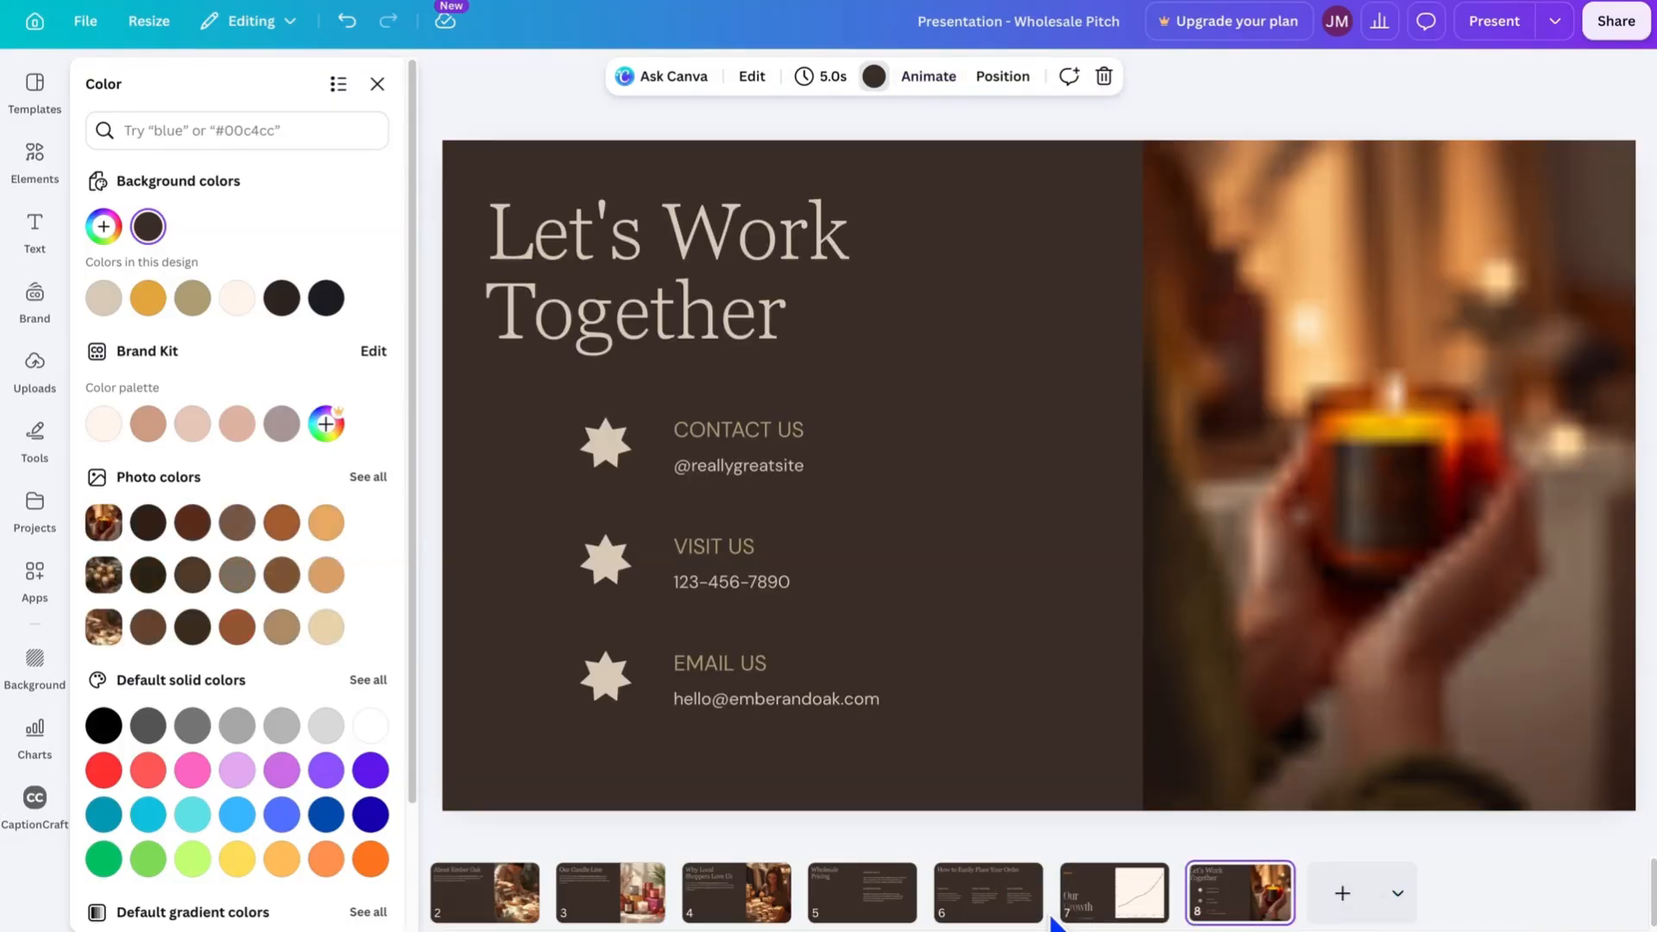
click(1001, 906)
click(863, 902)
click(733, 910)
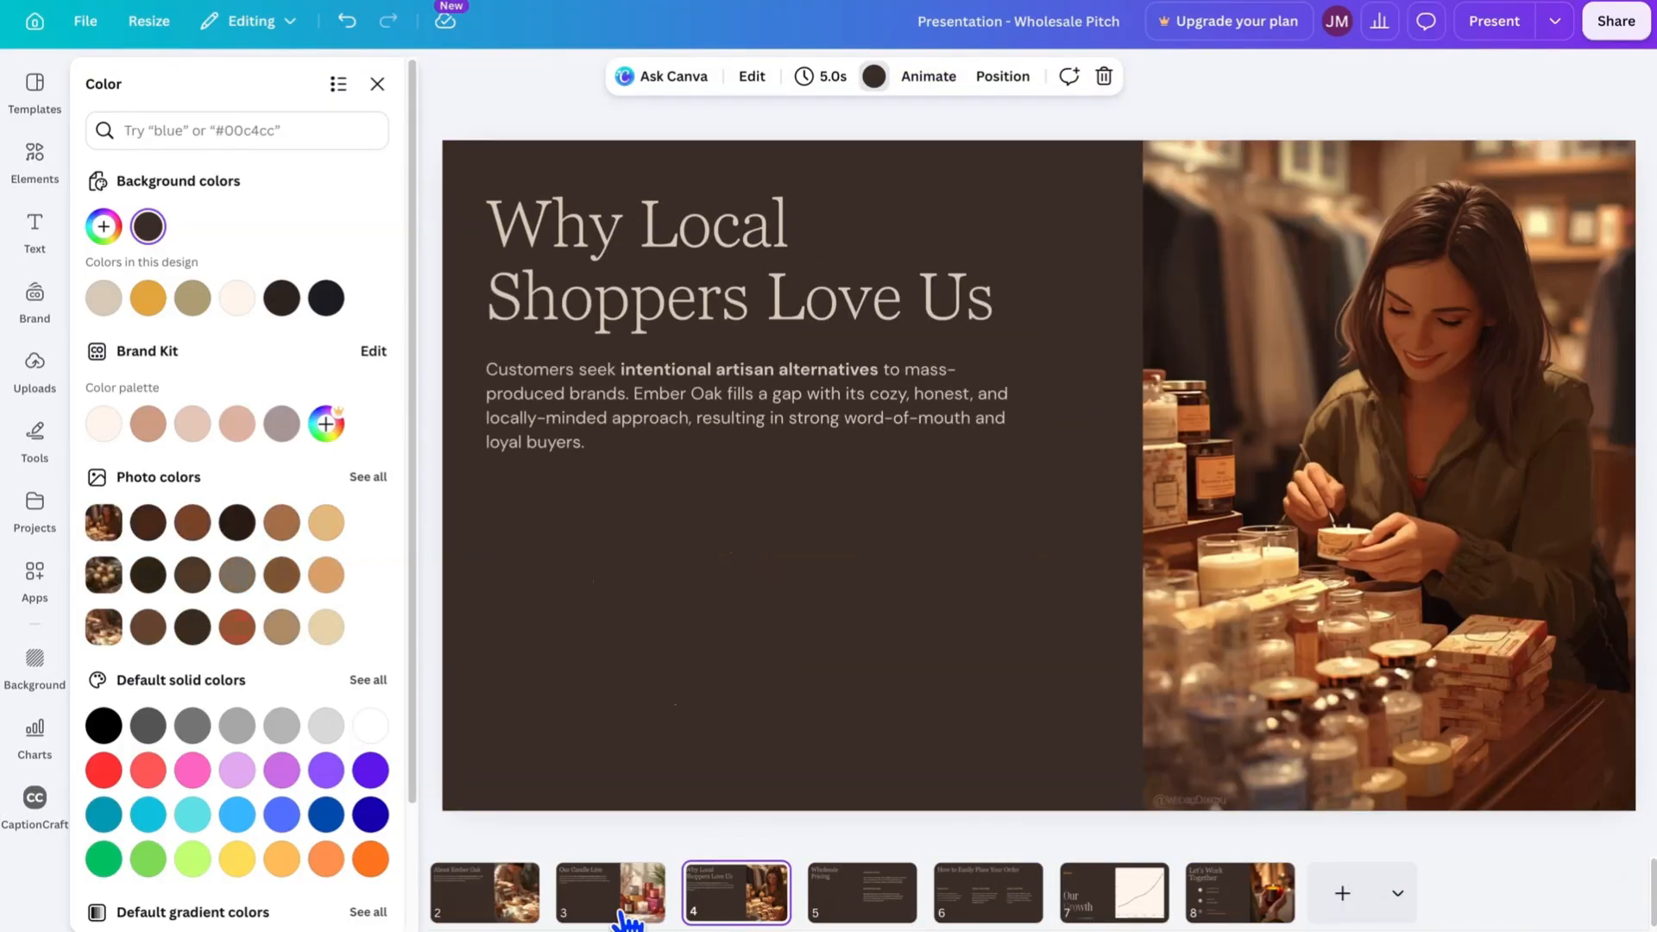
click(378, 84)
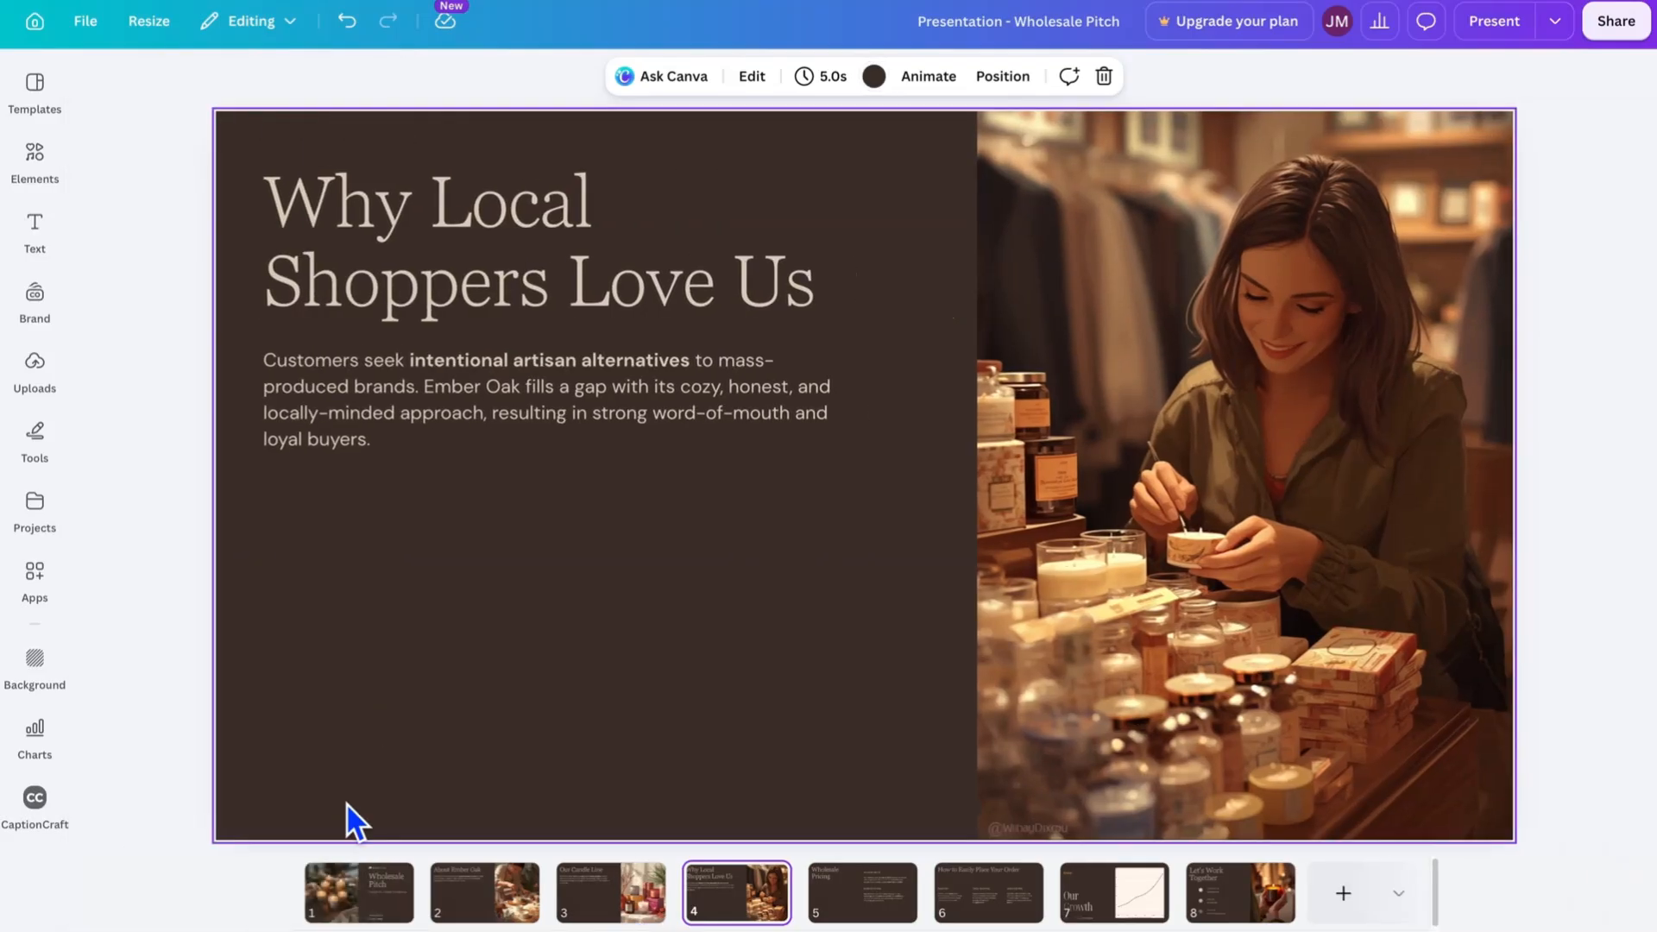
Review the whole pitch deck in order from the cover to 'Let's Work Together', checking the 'Our Growth' chart
click(363, 906)
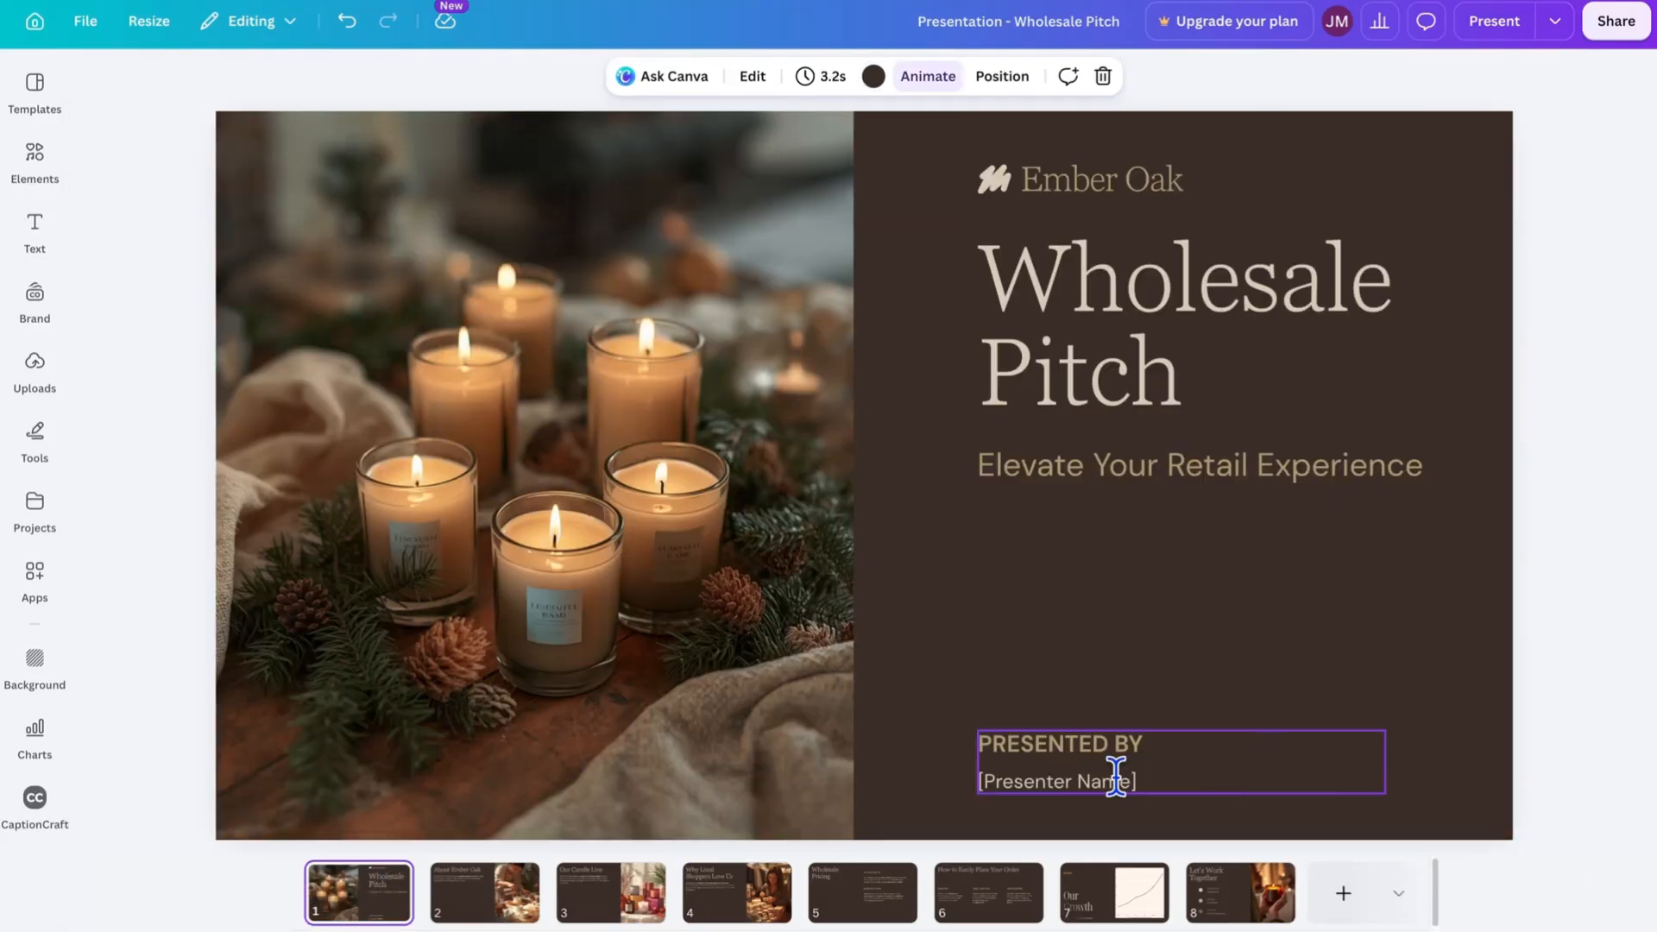
click(474, 898)
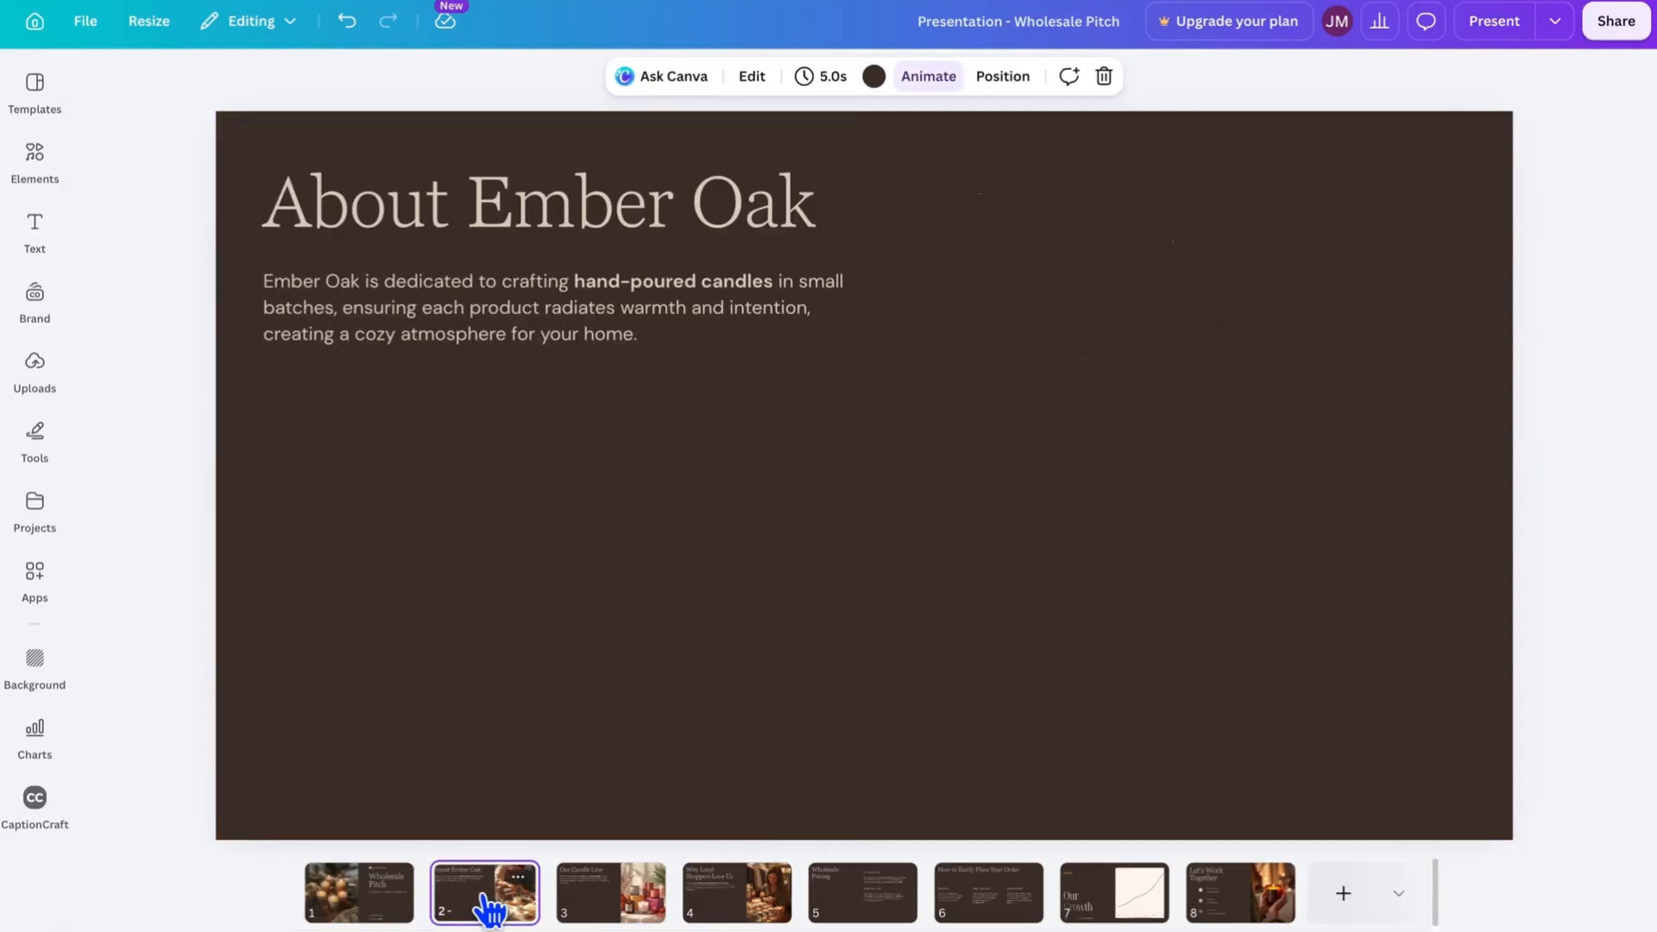
click(614, 897)
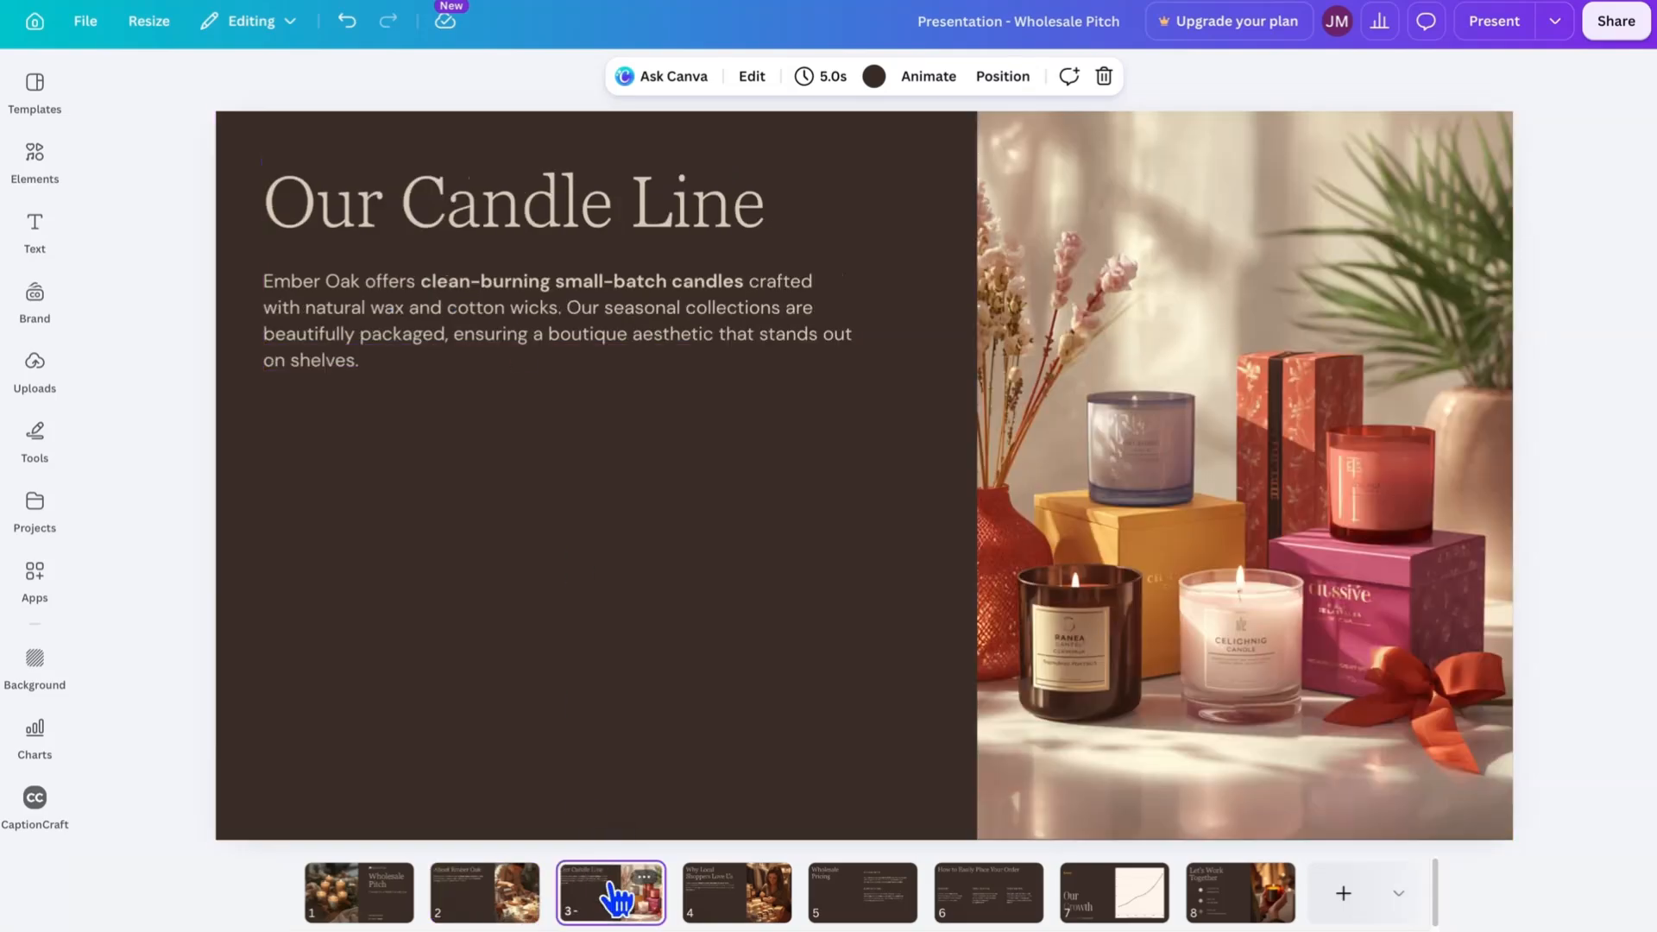
click(778, 911)
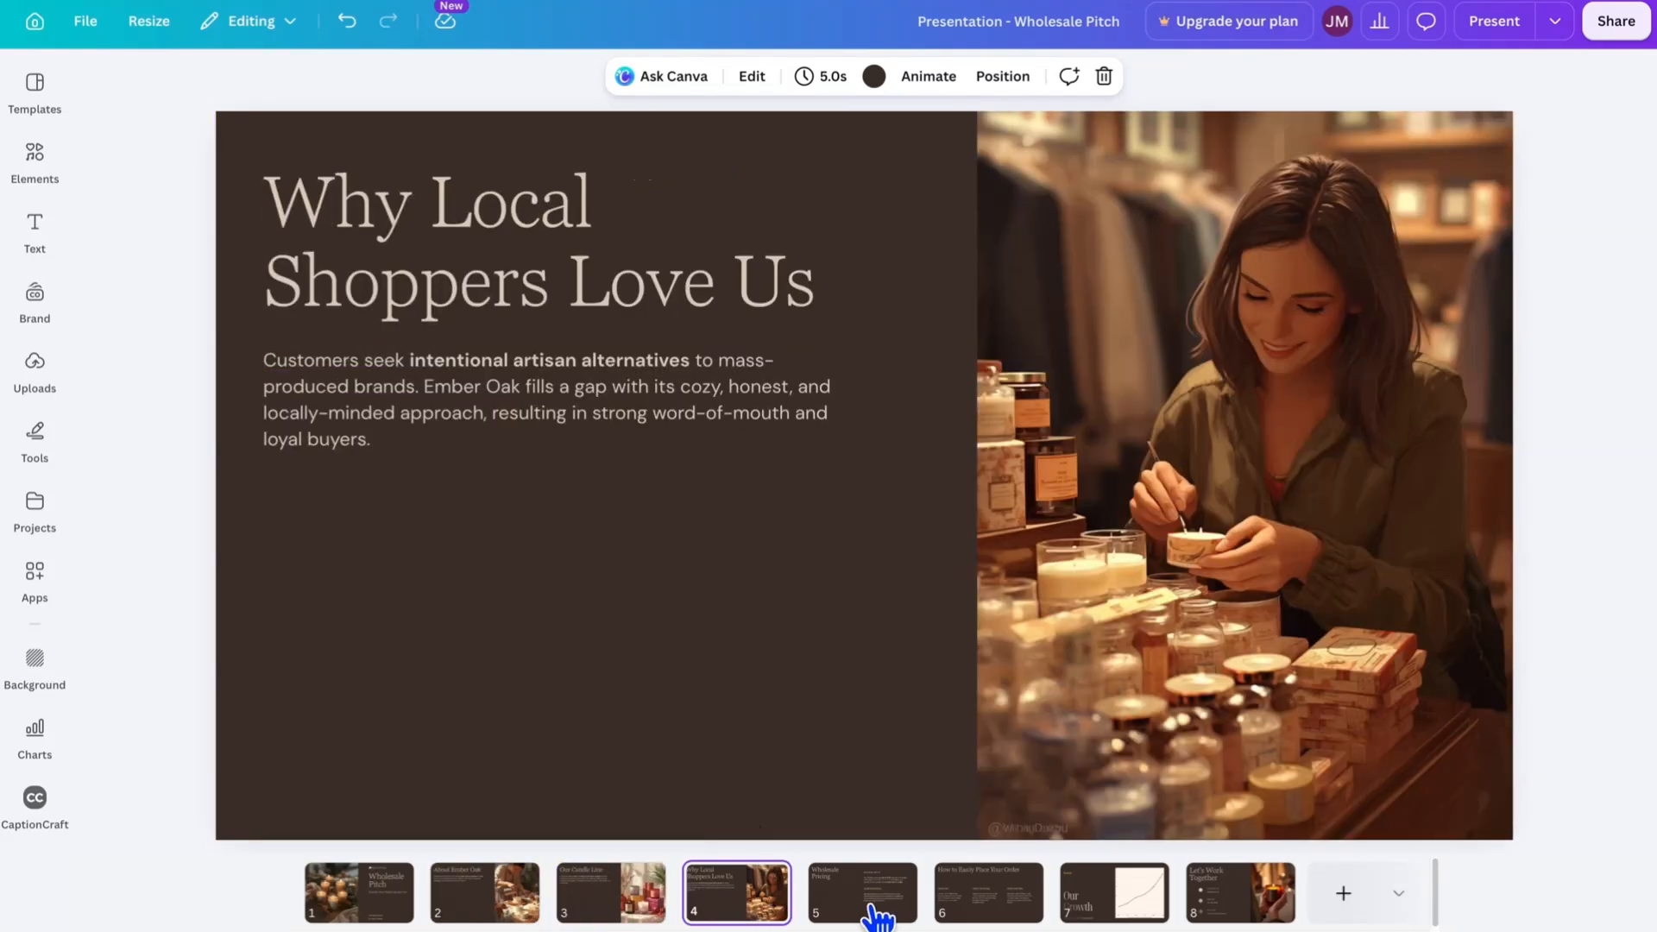
click(880, 906)
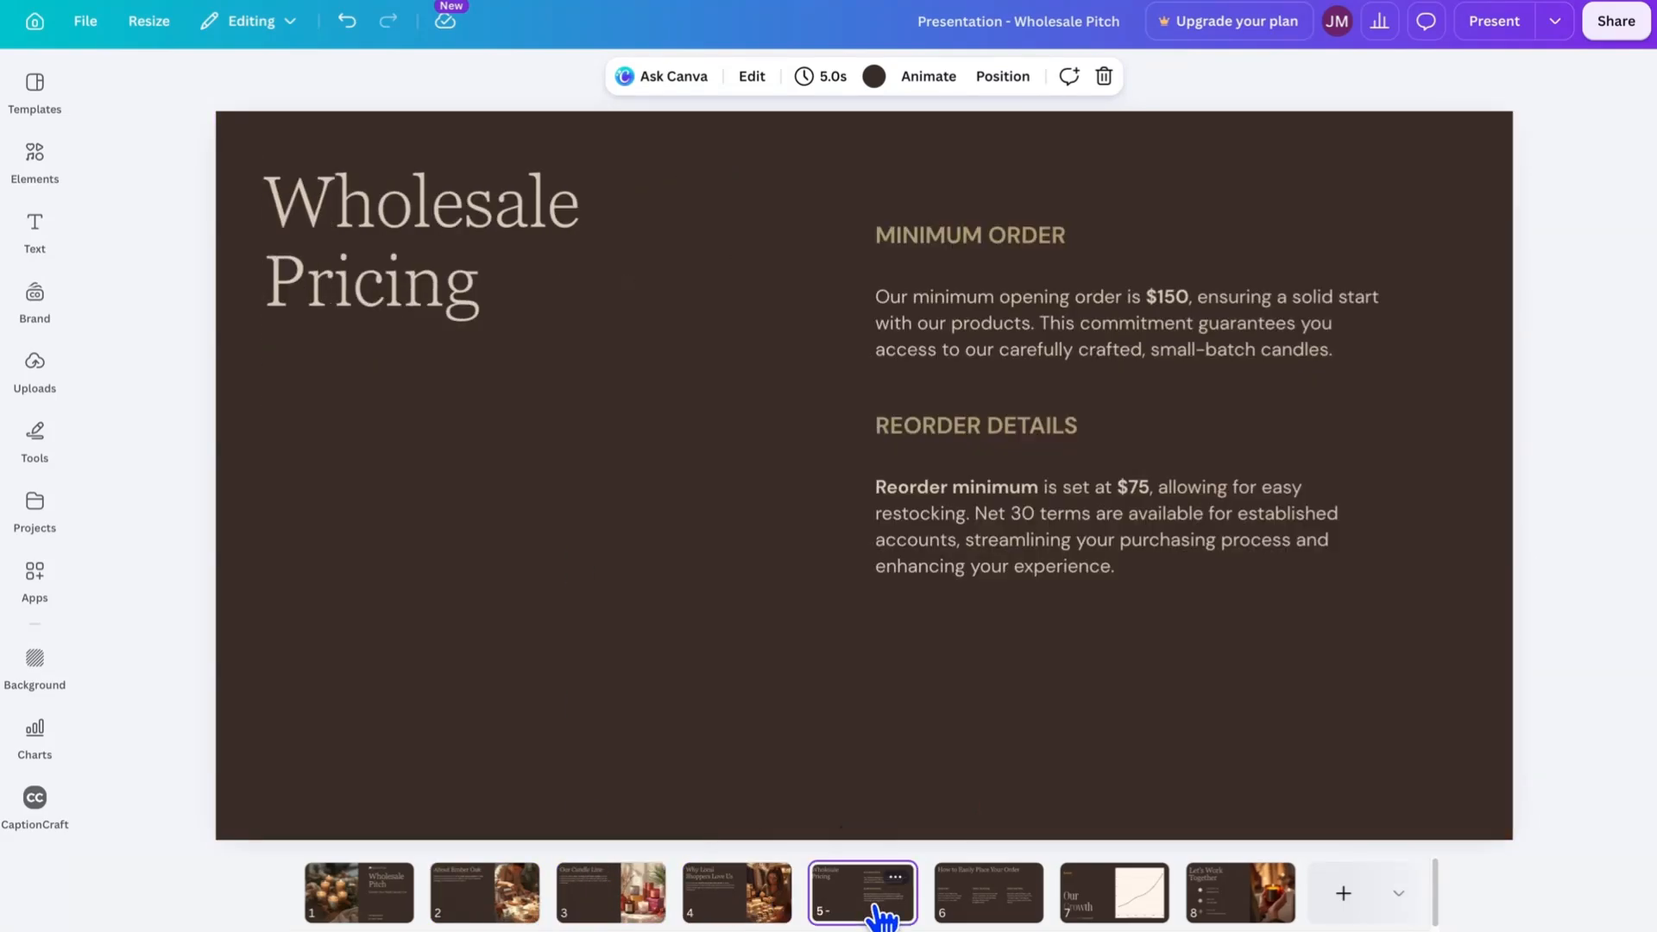
click(970, 918)
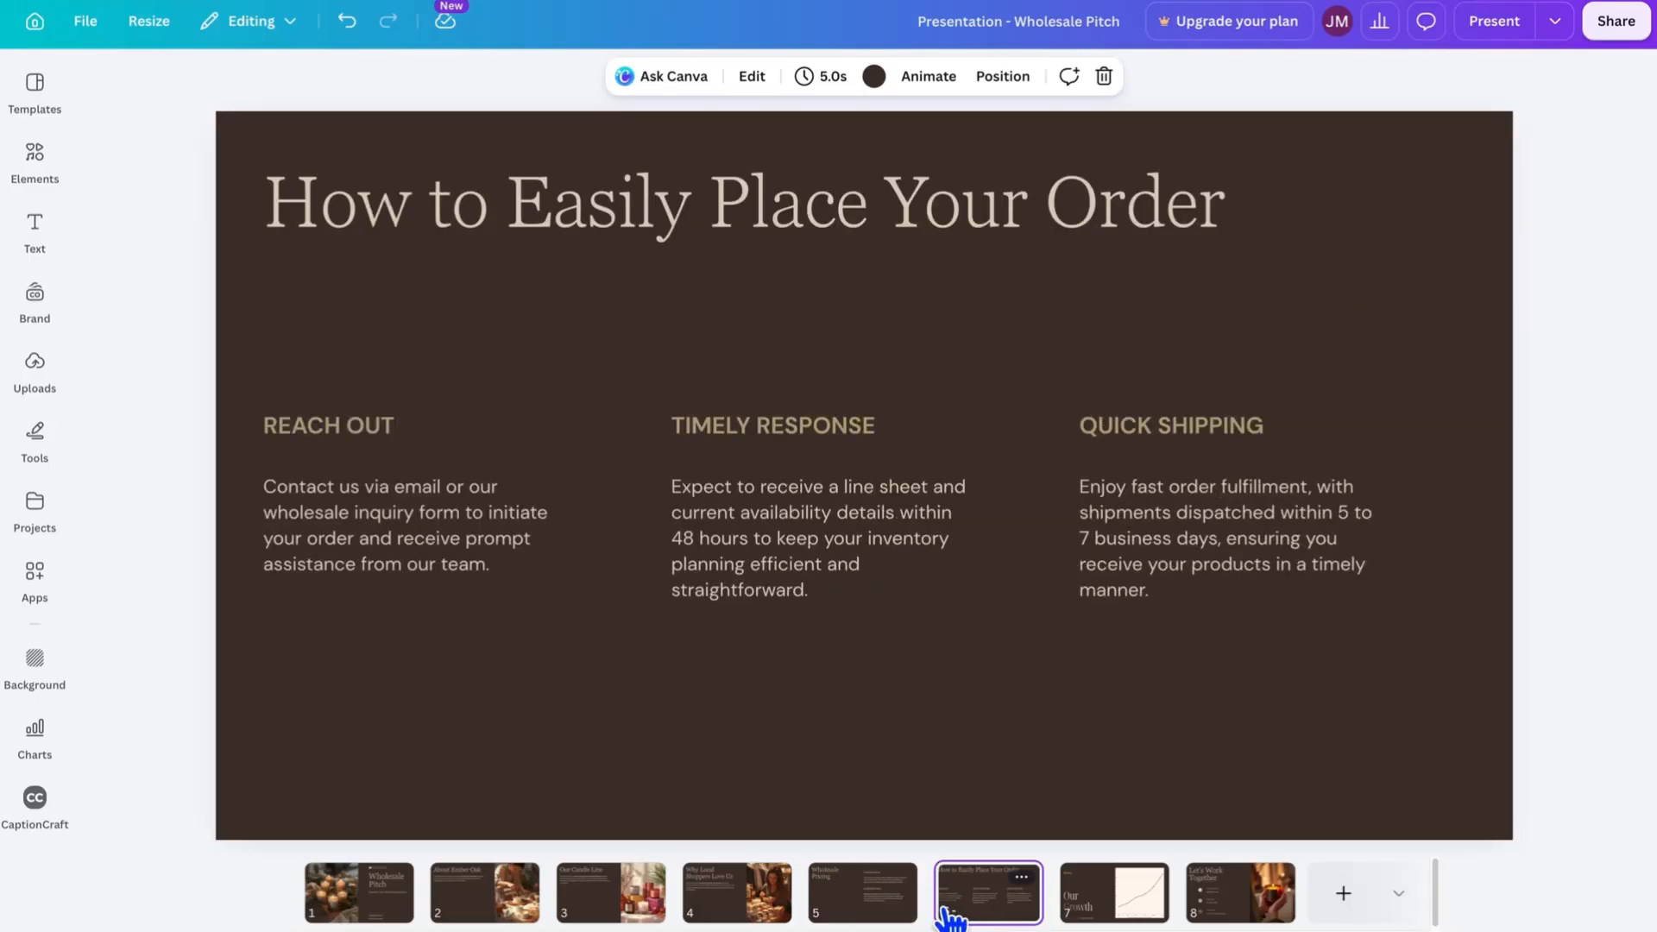
click(1105, 910)
click(1251, 901)
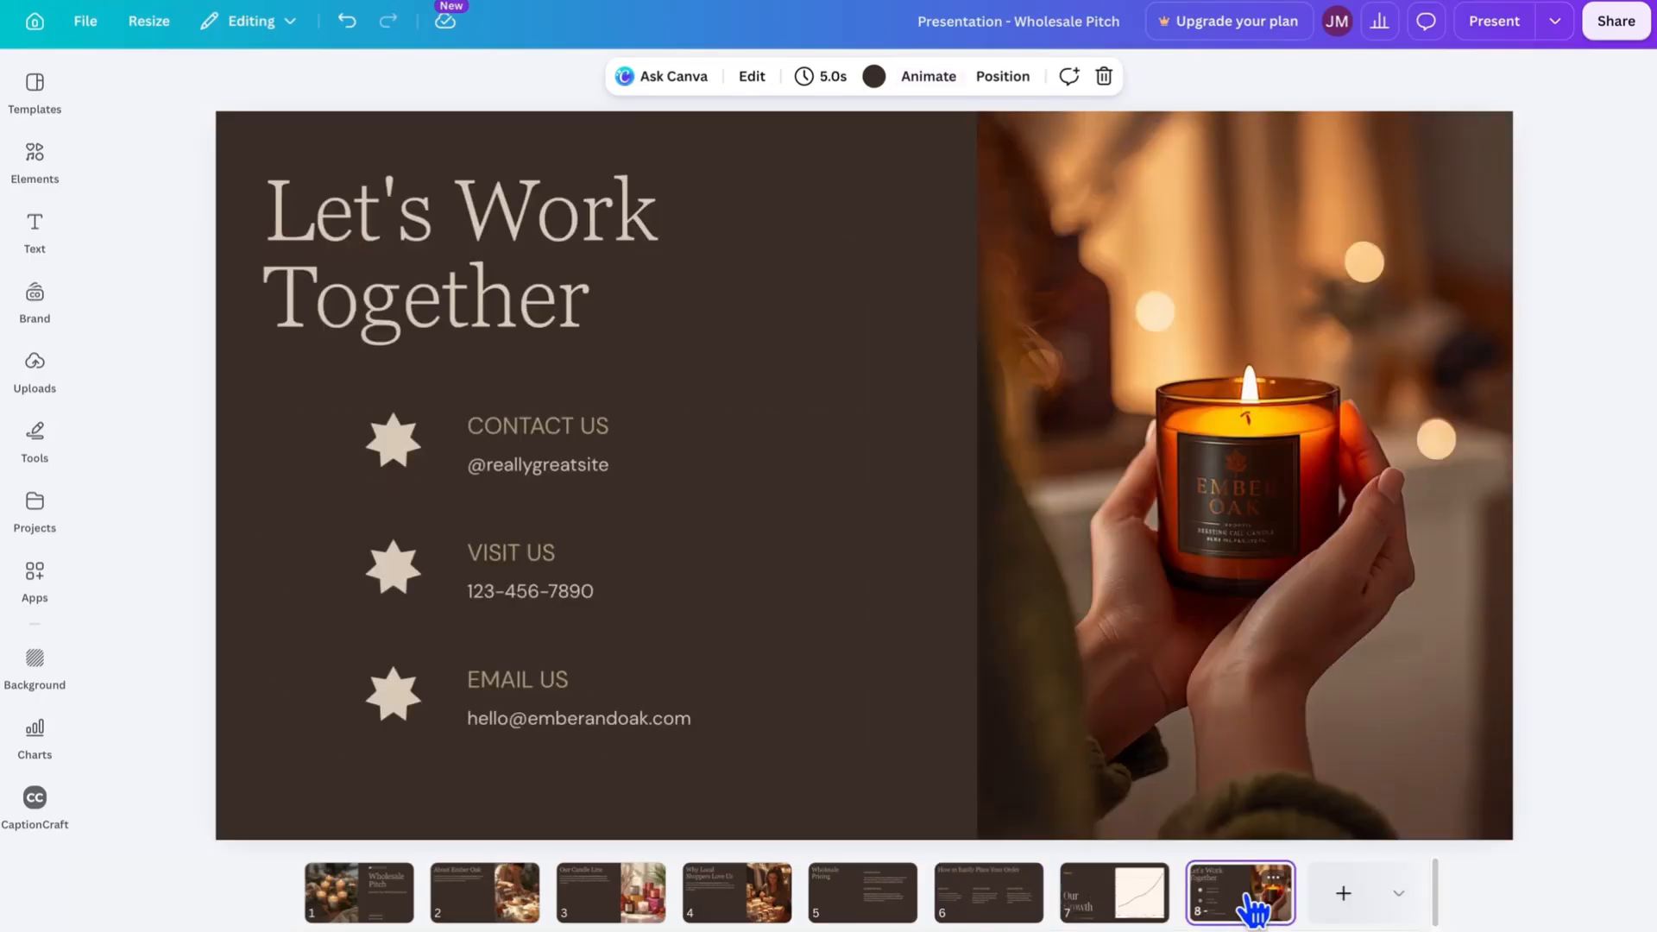
click(1110, 899)
mouse_move(1051, 594)
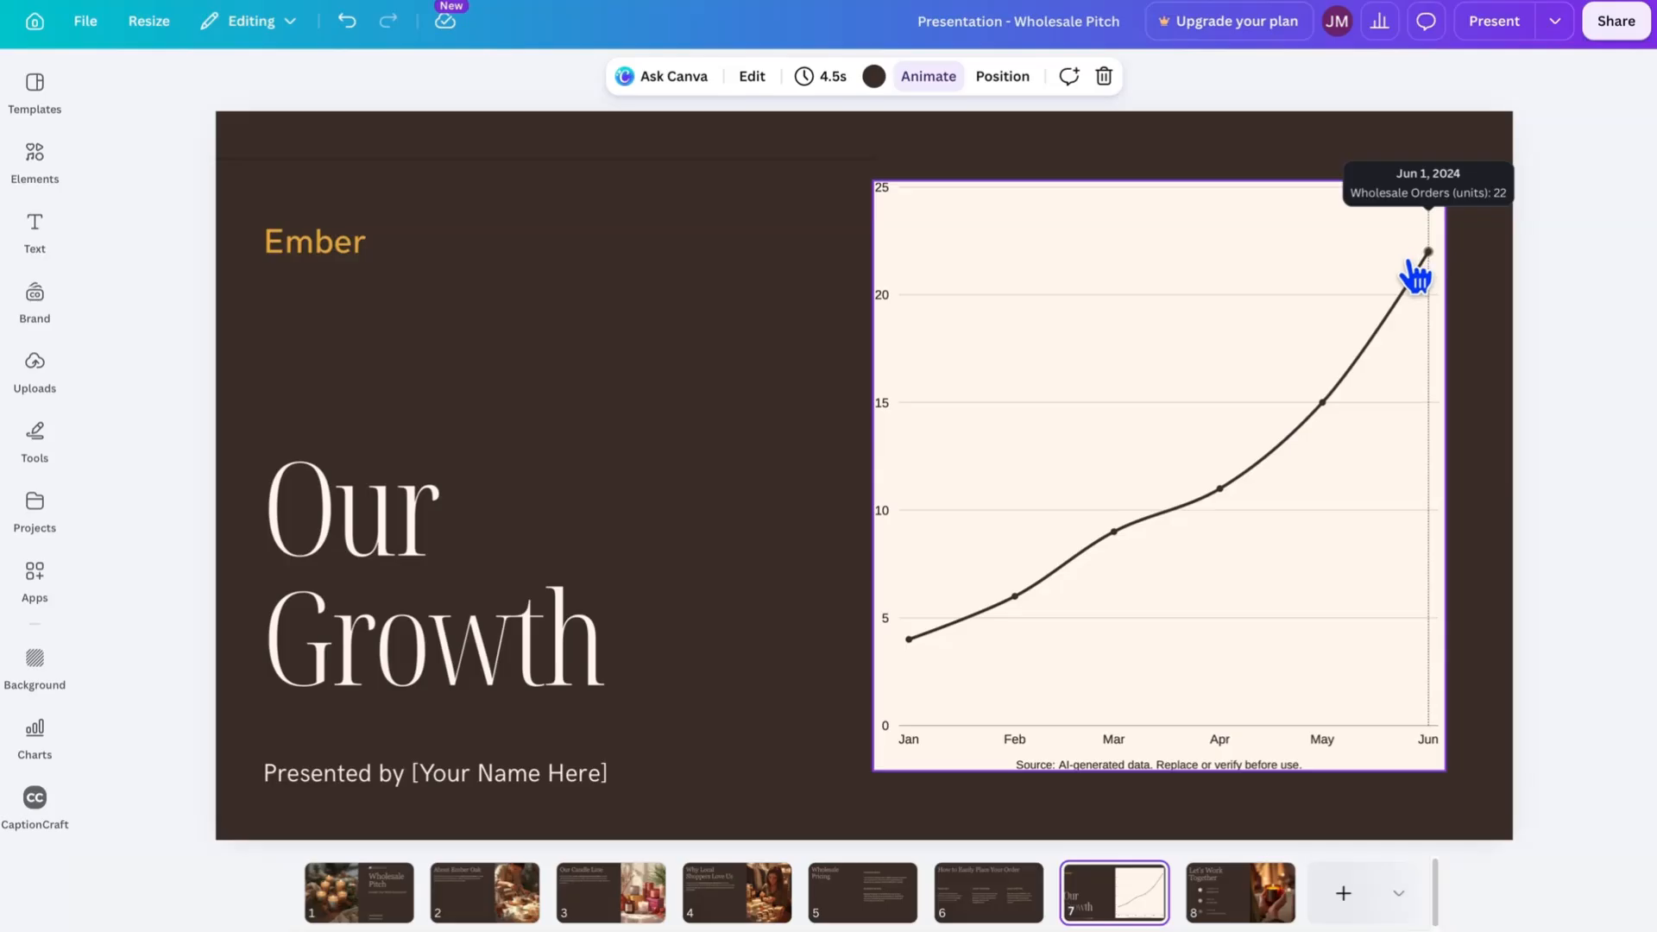
click(1231, 918)
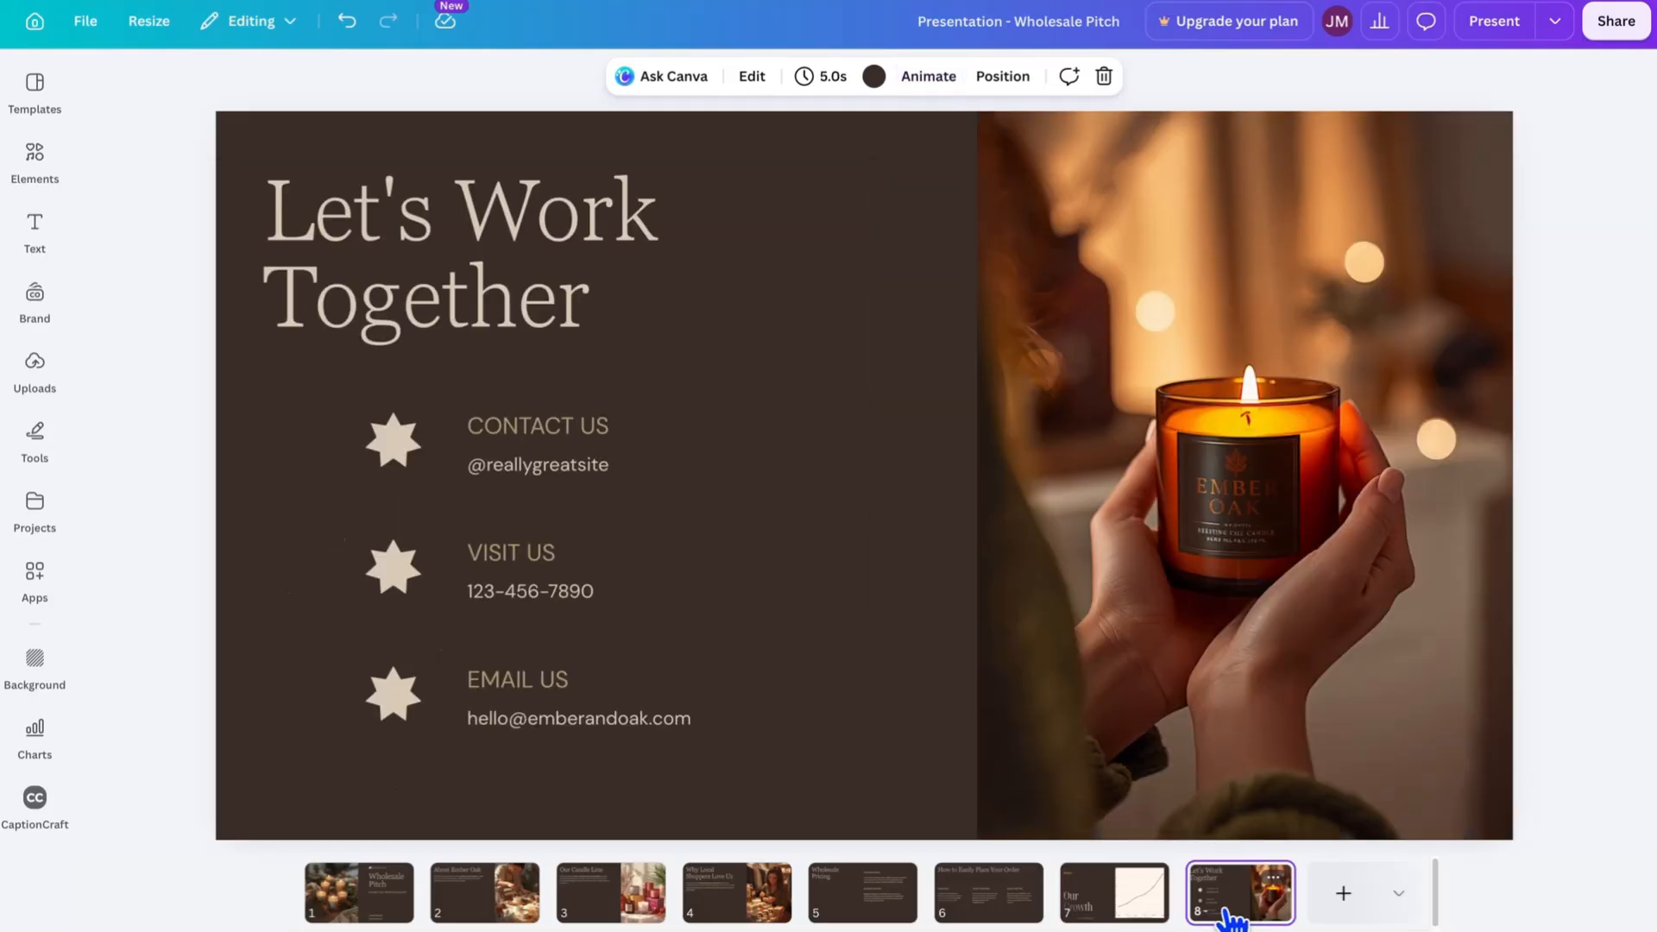
Add 'Ember and Oak' to the front of the presentation's title
click(1645, 191)
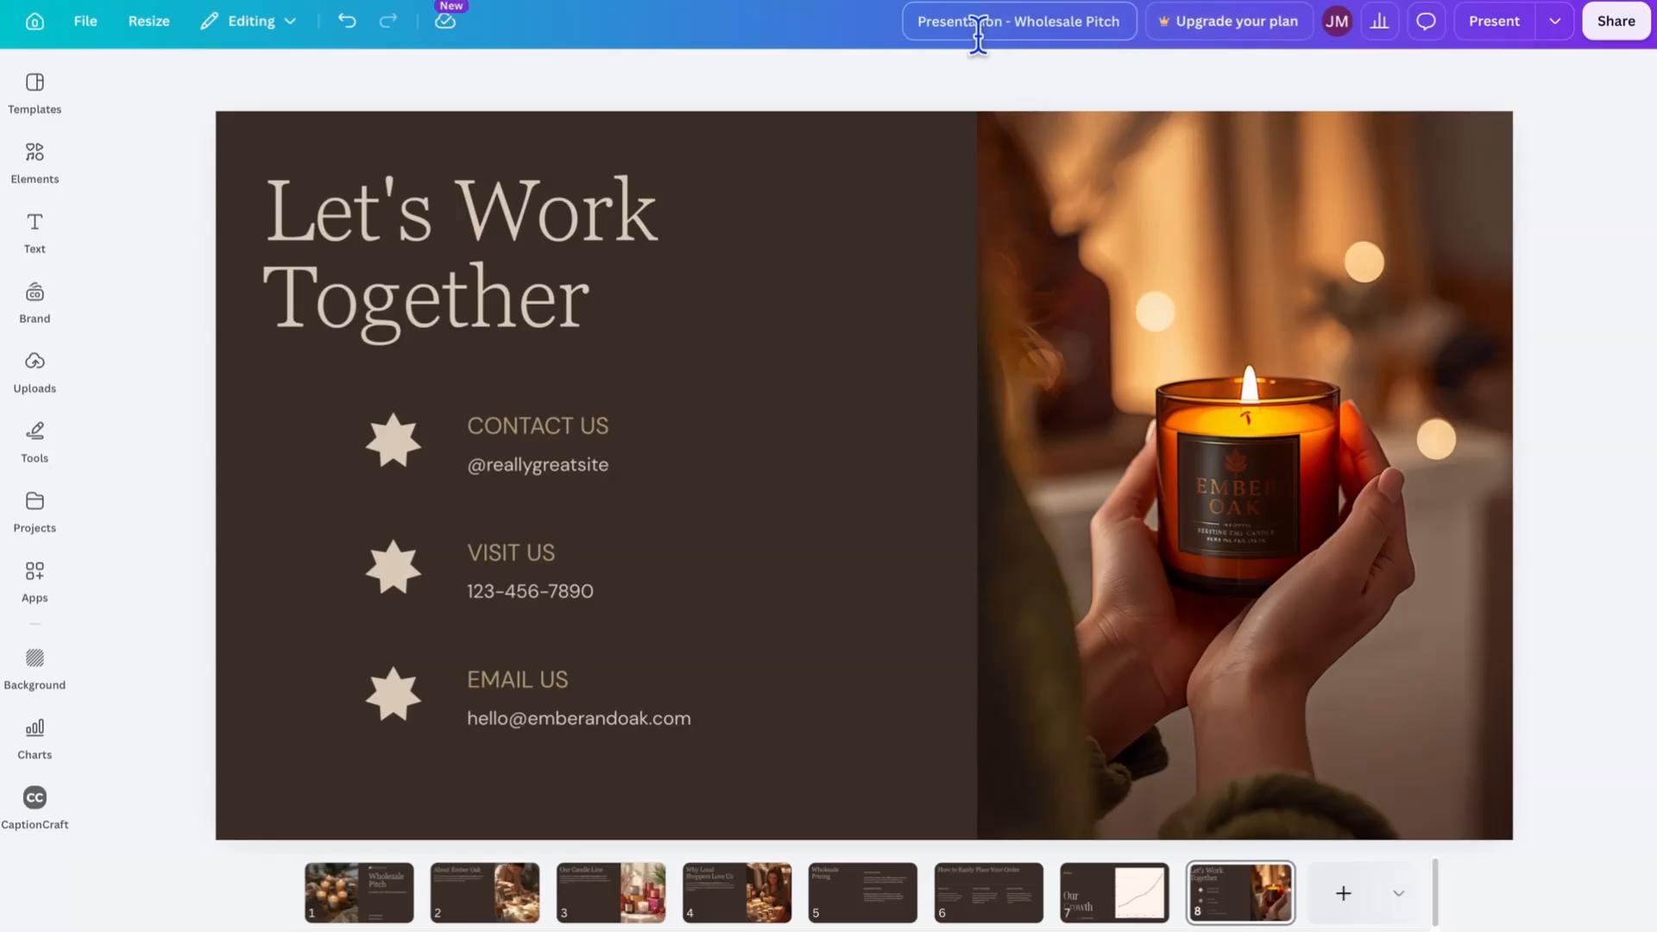
click(915, 21)
text(Ember and )
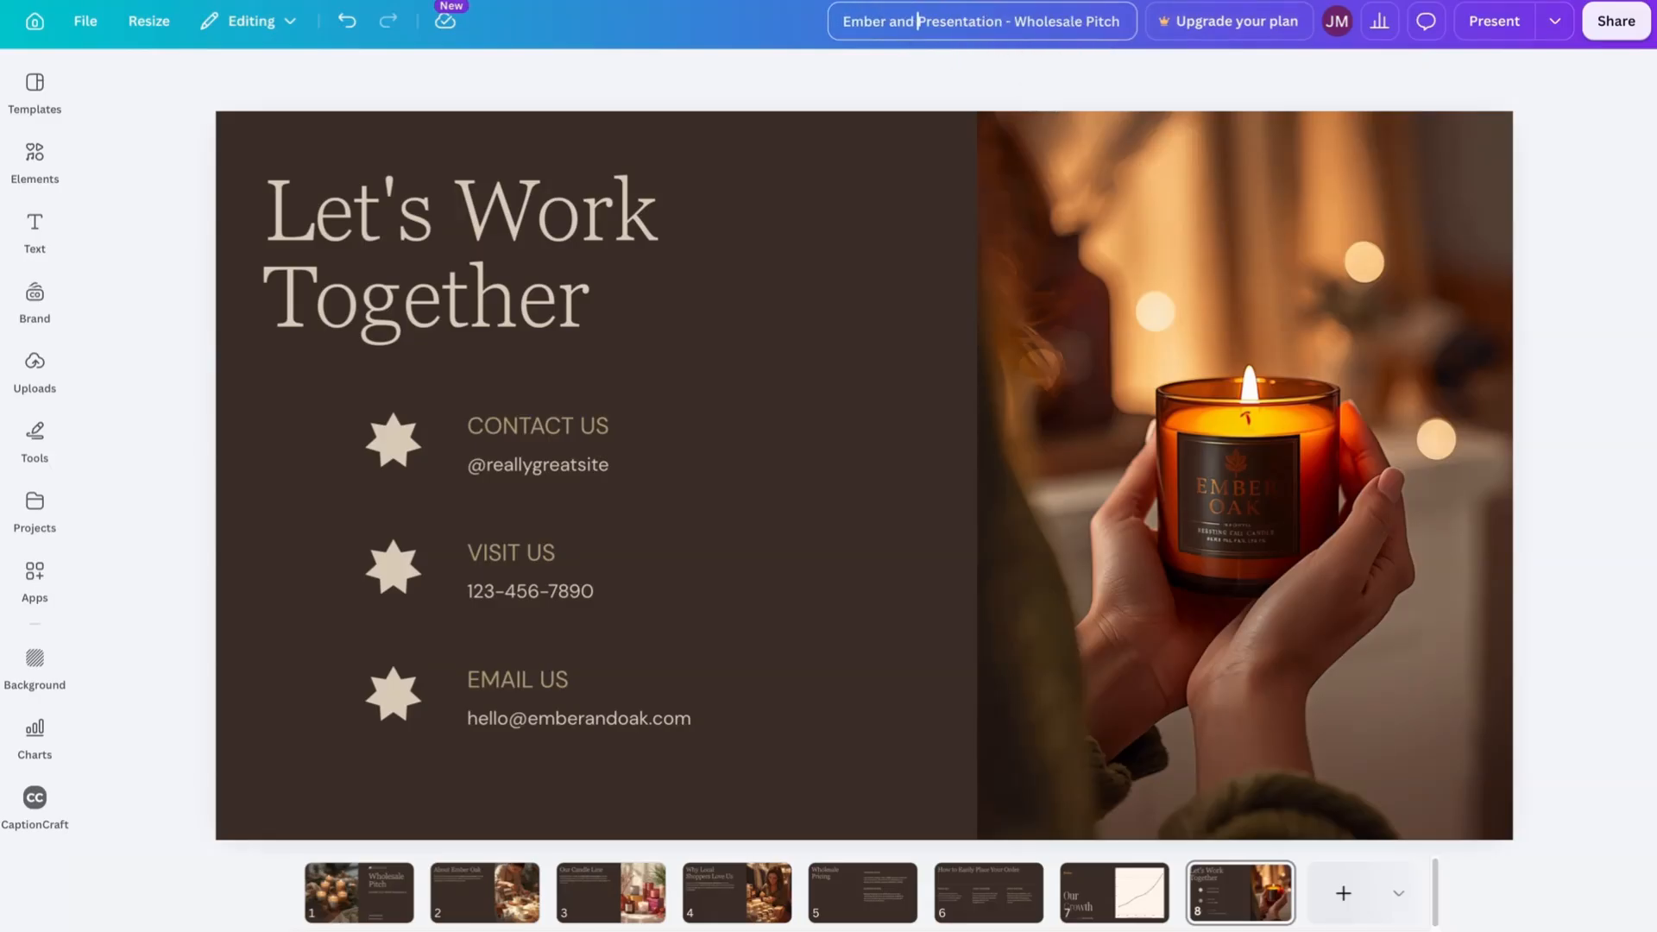
text(Oak)
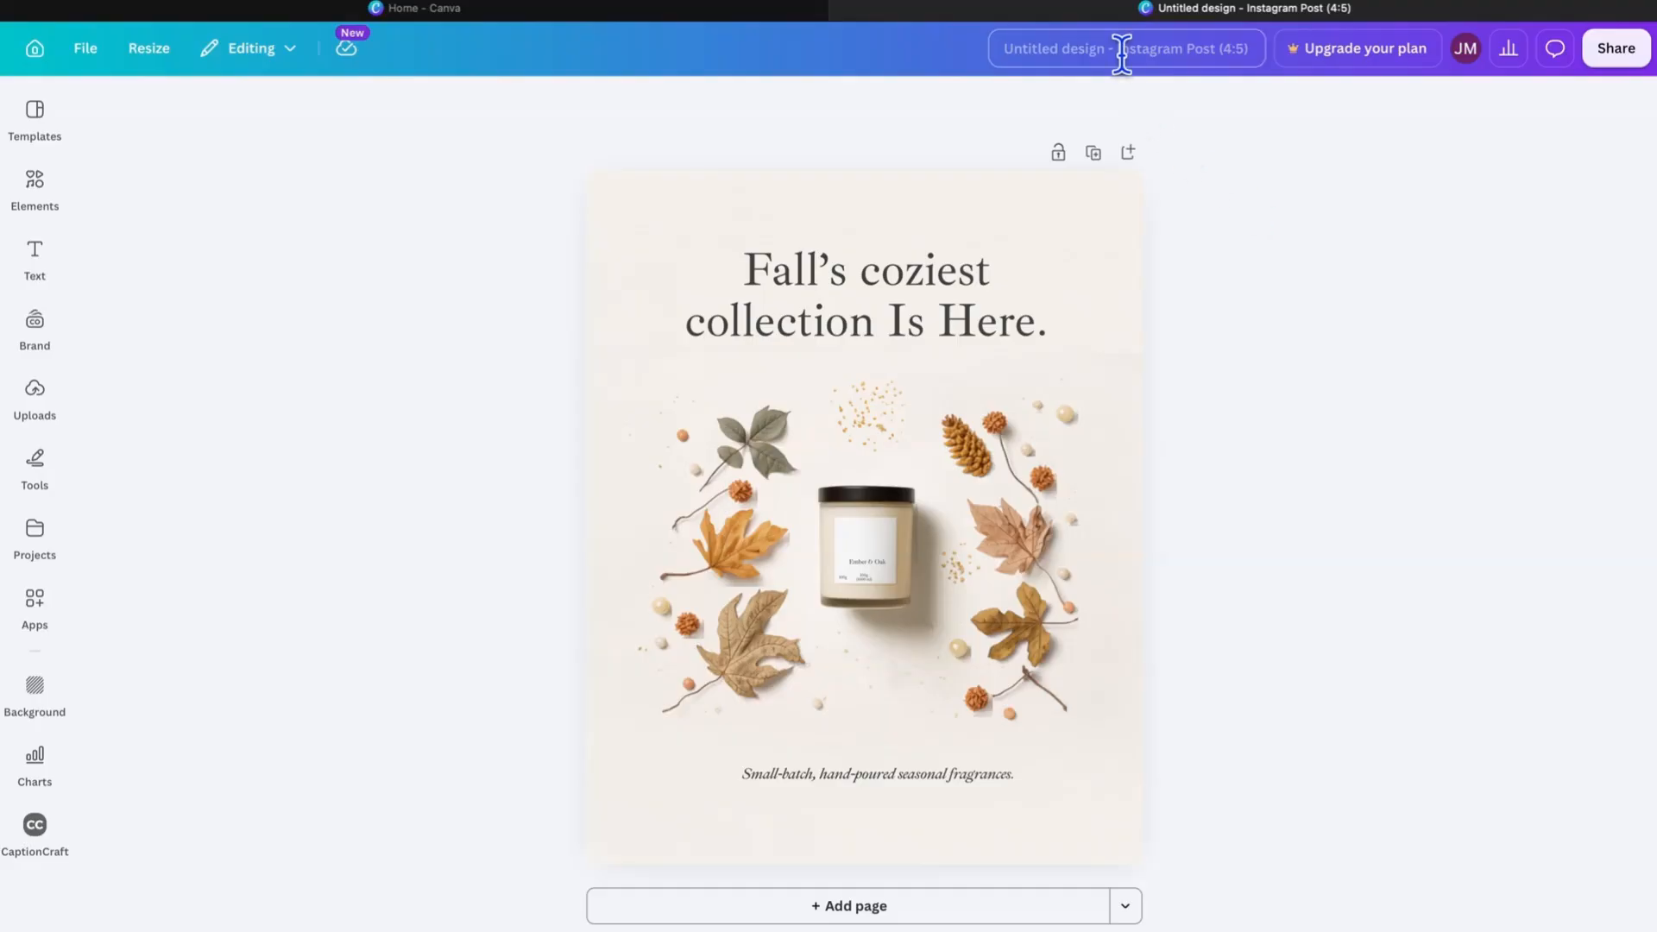
Switch to the untitled fall Instagram post design and rename it 'Ember and Oak Instagram Fall Post'
click(1121, 52)
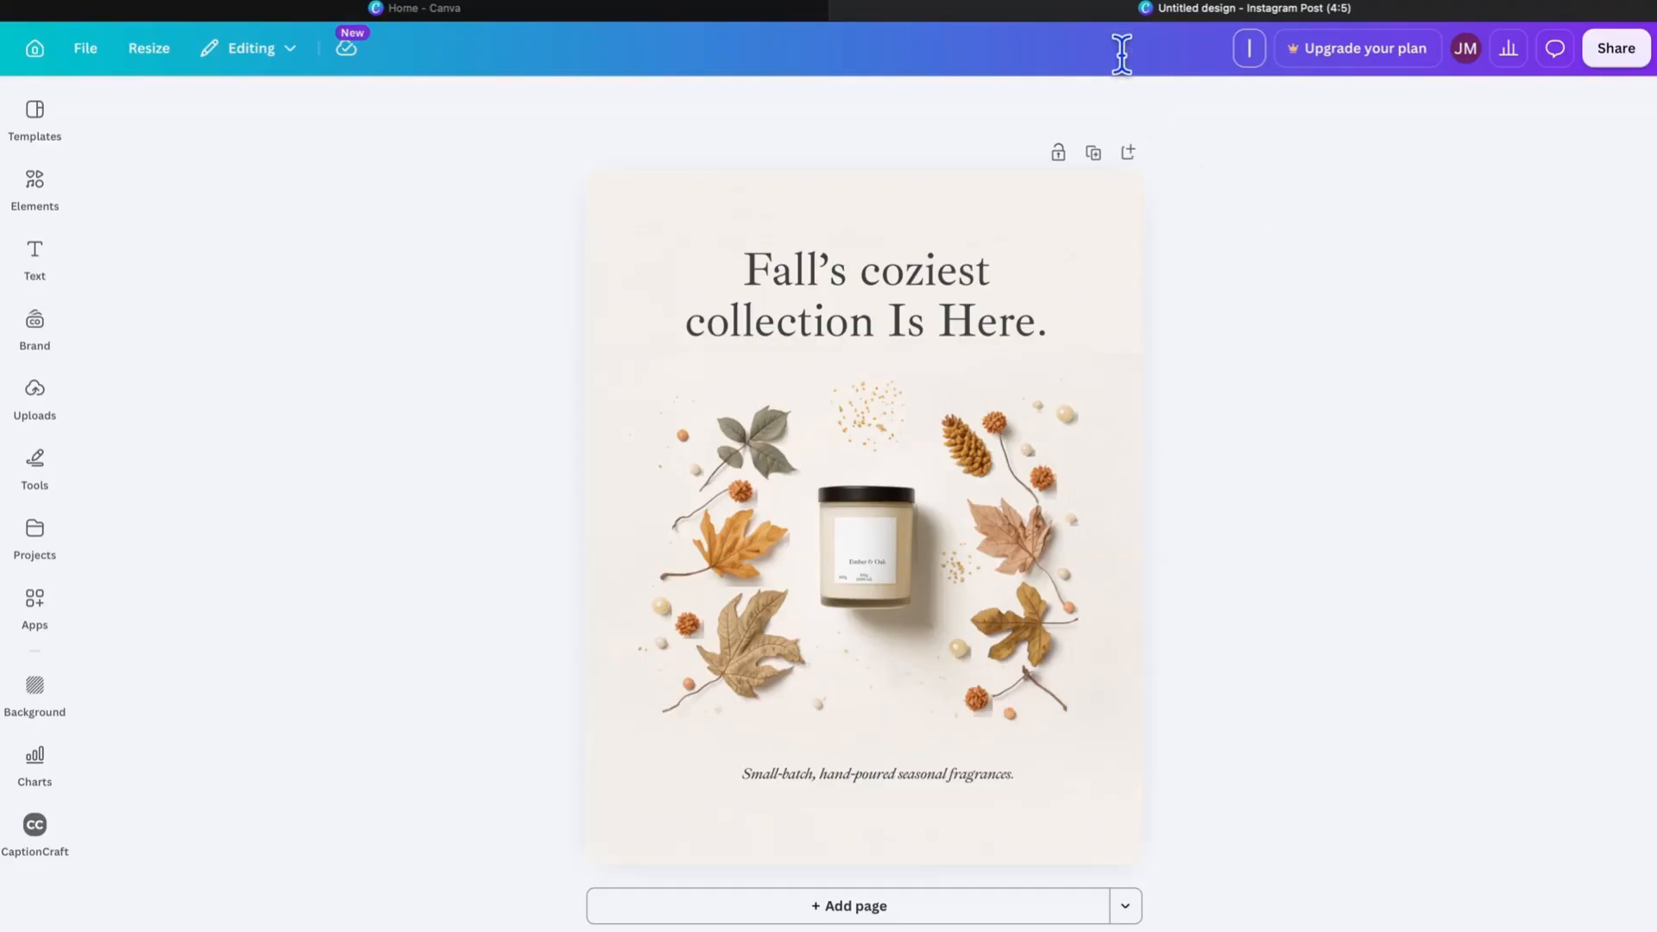
text(Ember and O)
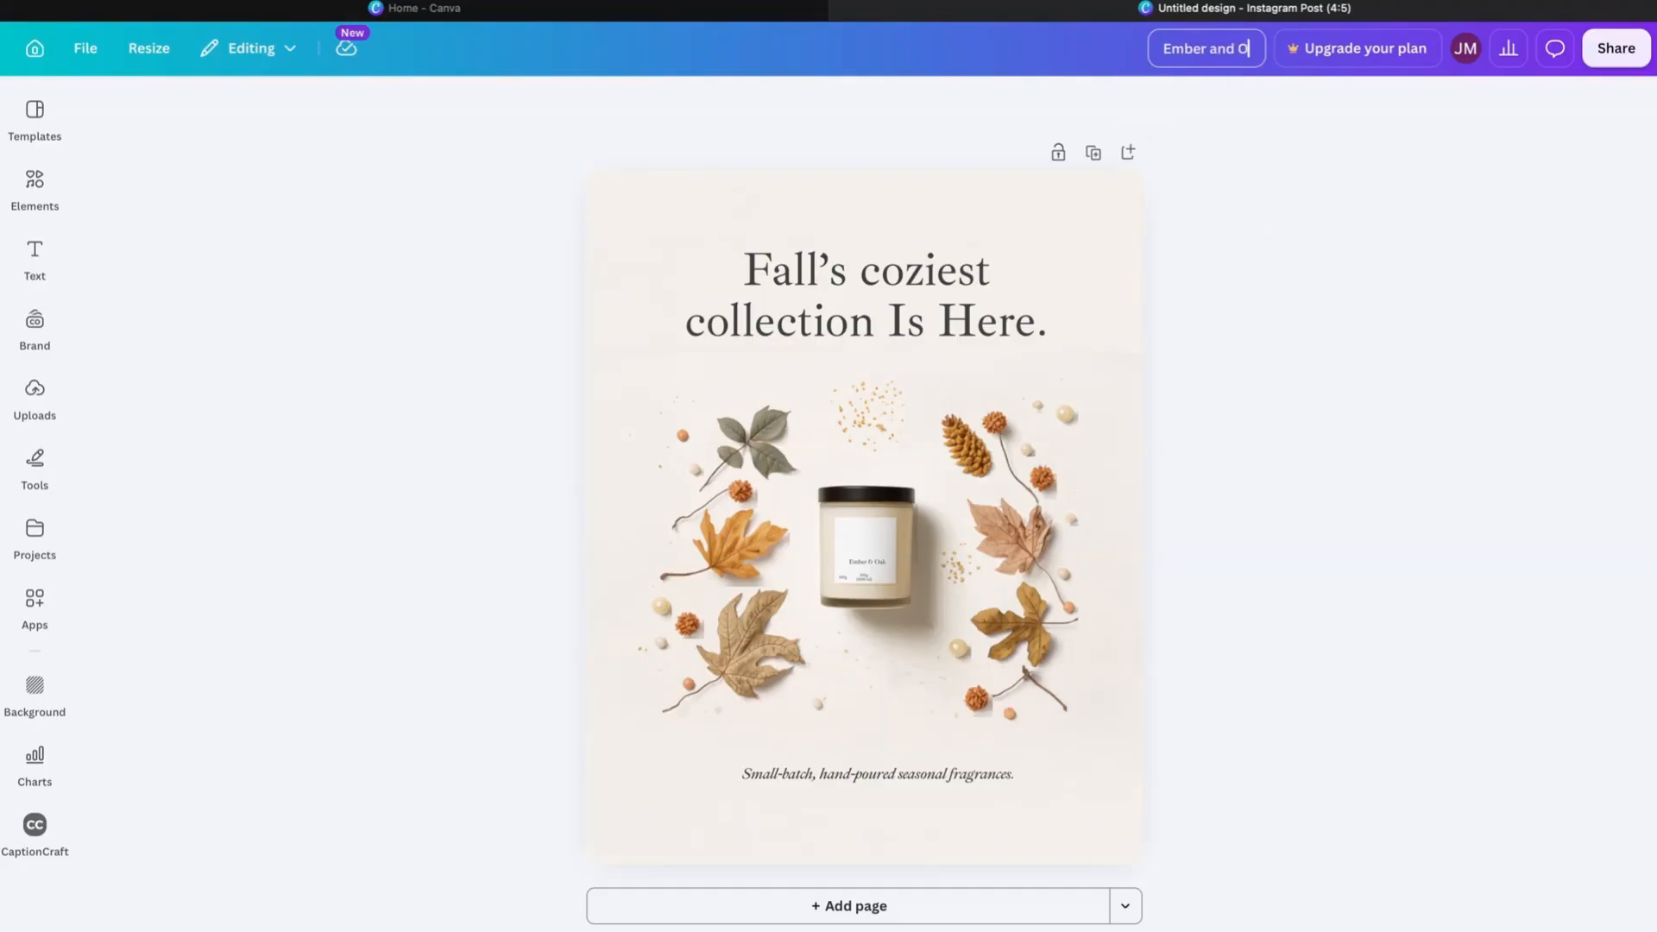
text(ak Instagram Fall P)
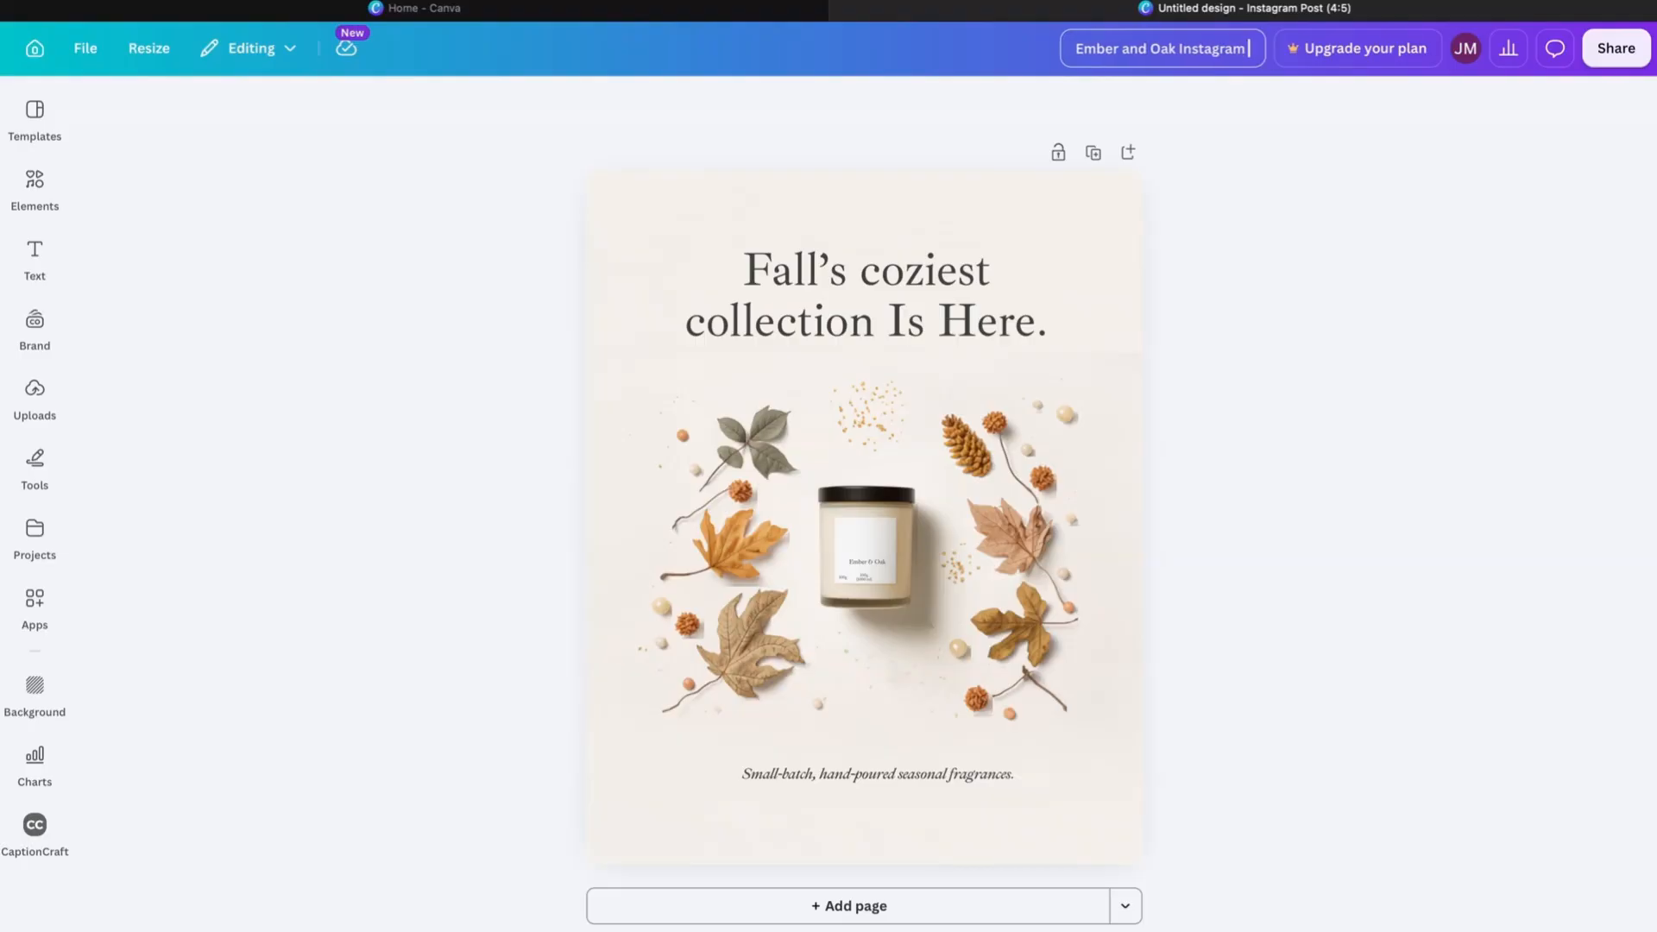
text(ost)
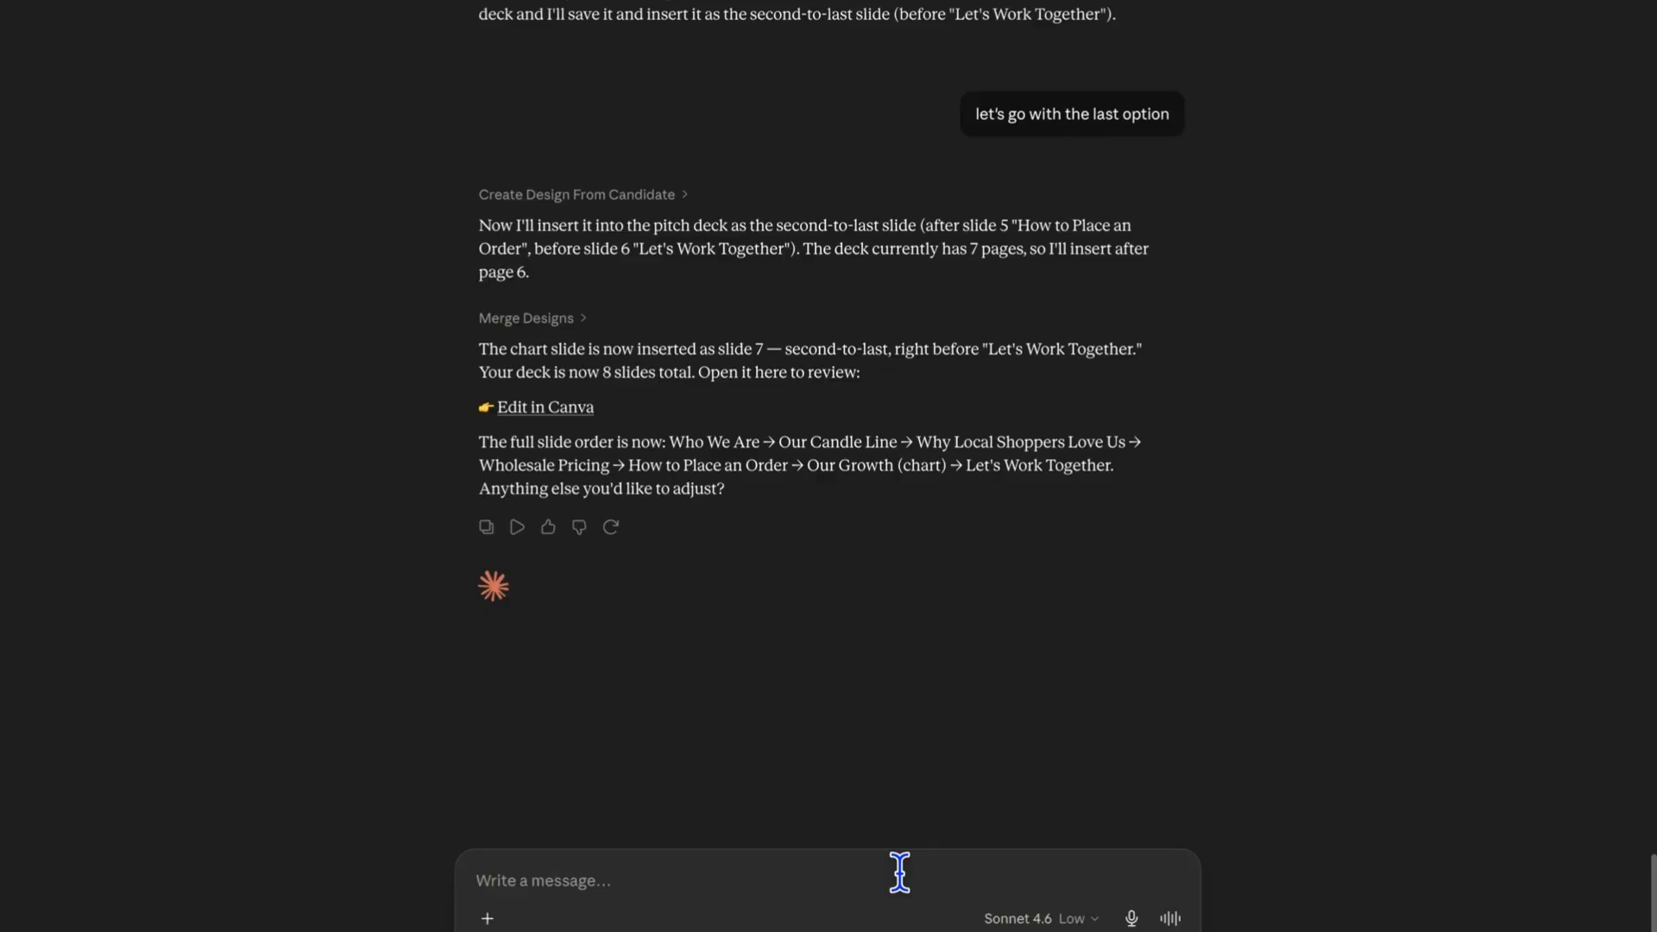
Ask Claude to resize the Ember and Oak Instagram Fall Post for a Facebook post and a Pinterest pin and export all three as PNGs
text(Take the Ember & Oak fall collection Instagram post, resize it for a Facebook post and a Pinterest pin, and export all three as PNGs.)
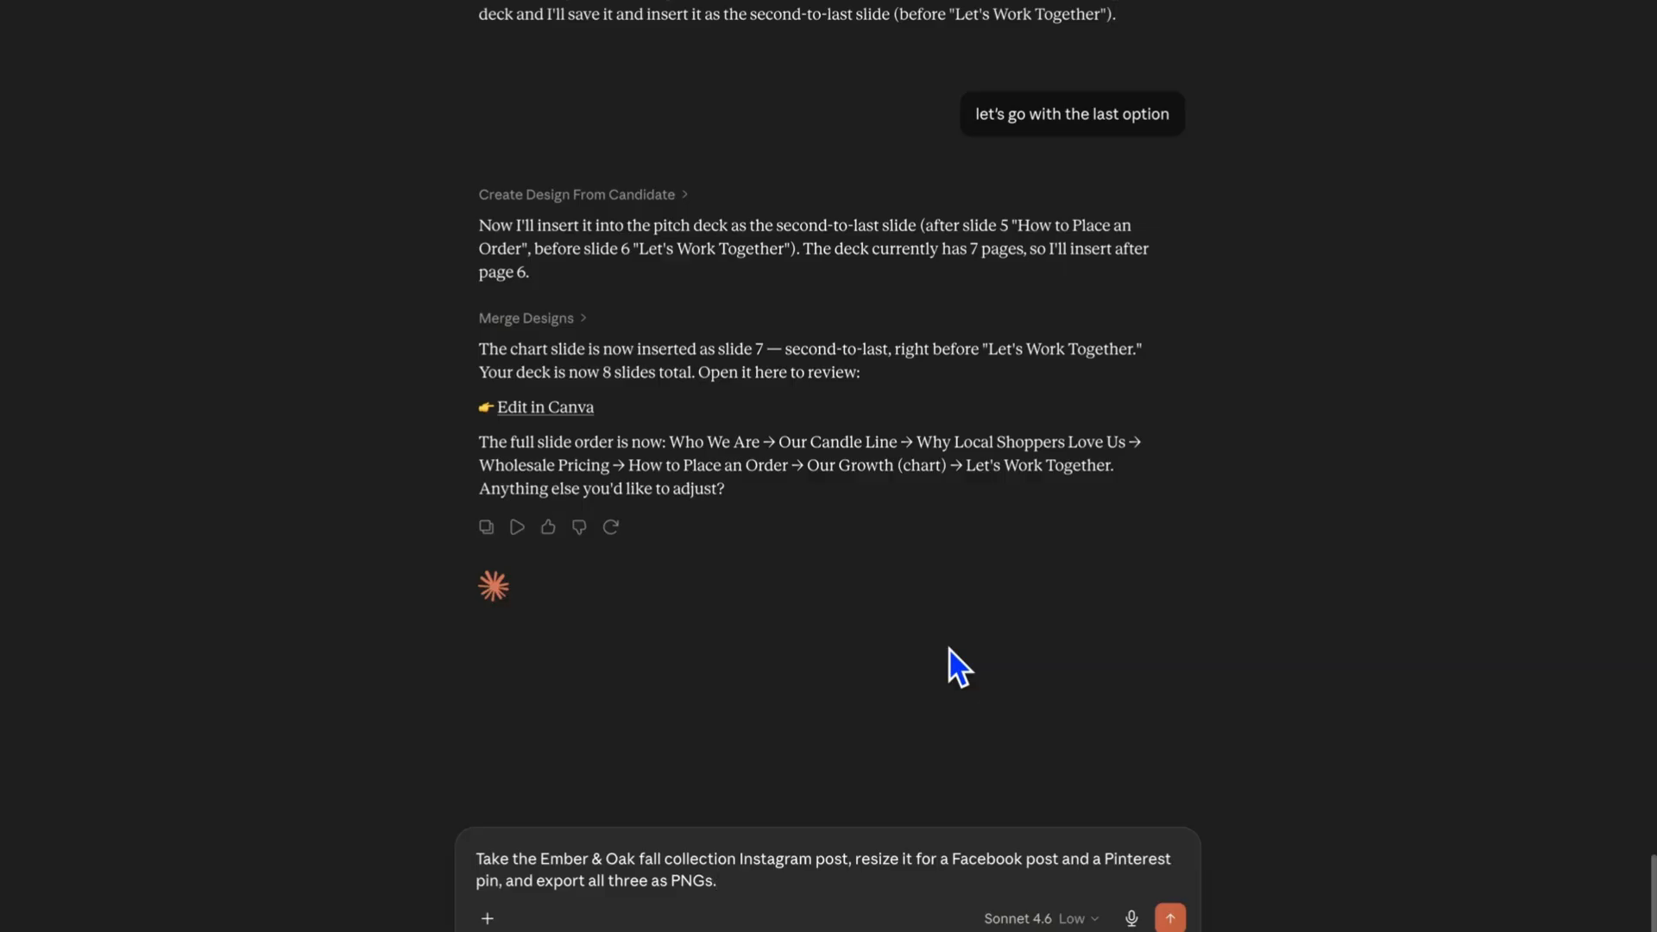
drag(849, 858, 538, 859)
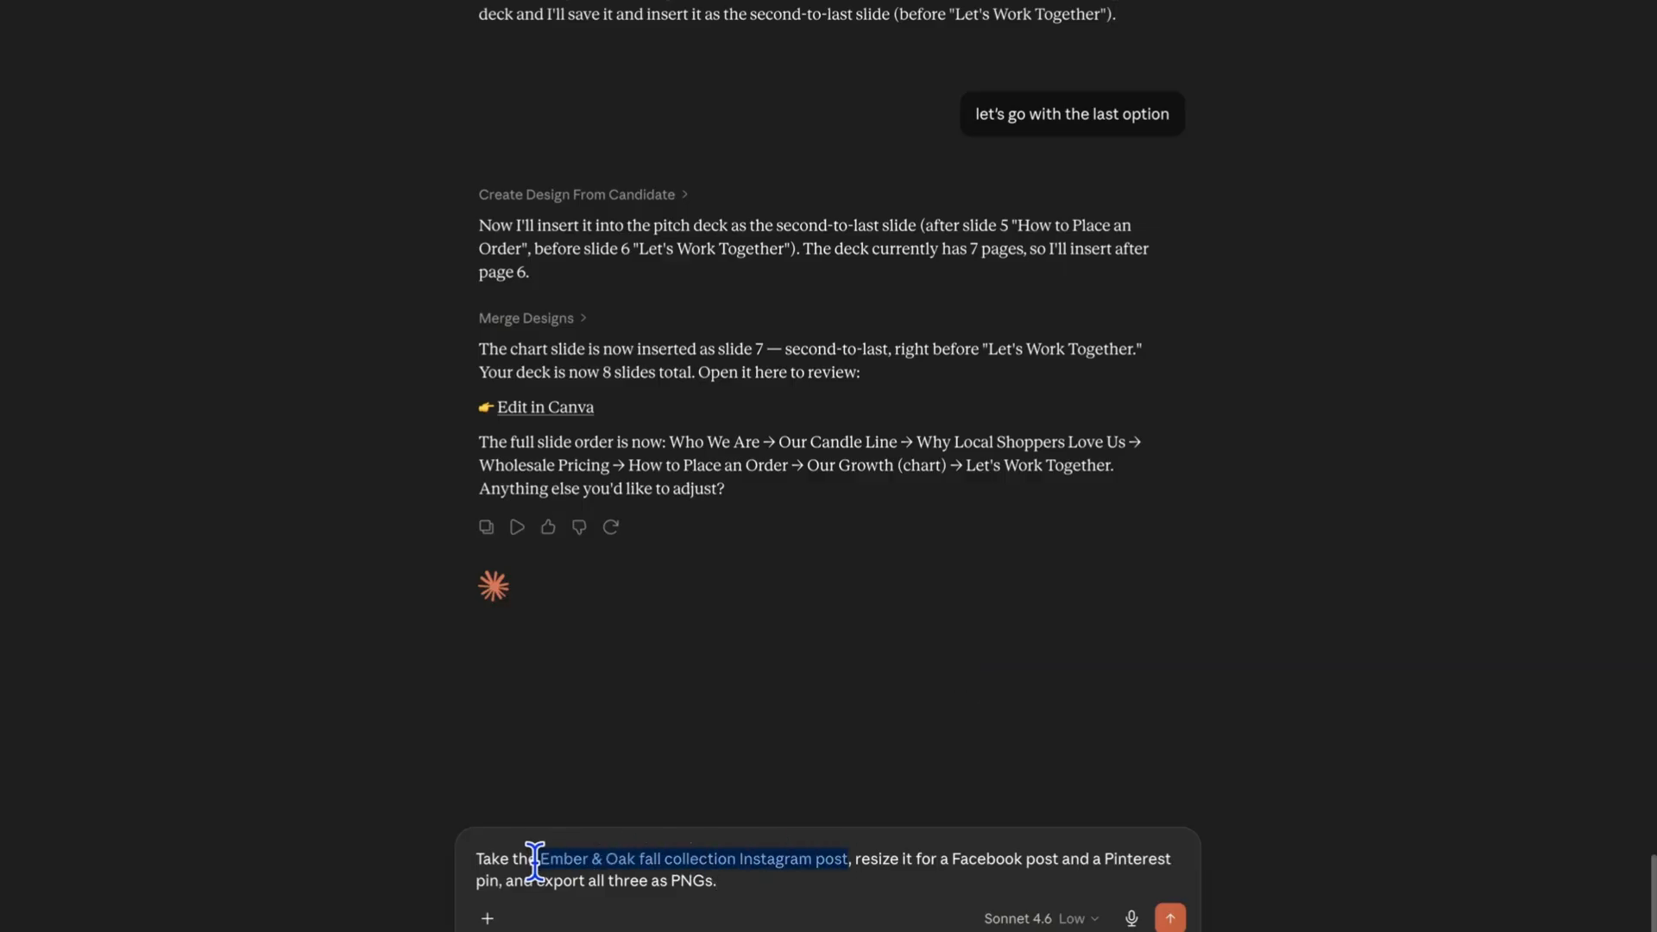
text(Ember and Oak Instagram Fall Post)
click(1170, 919)
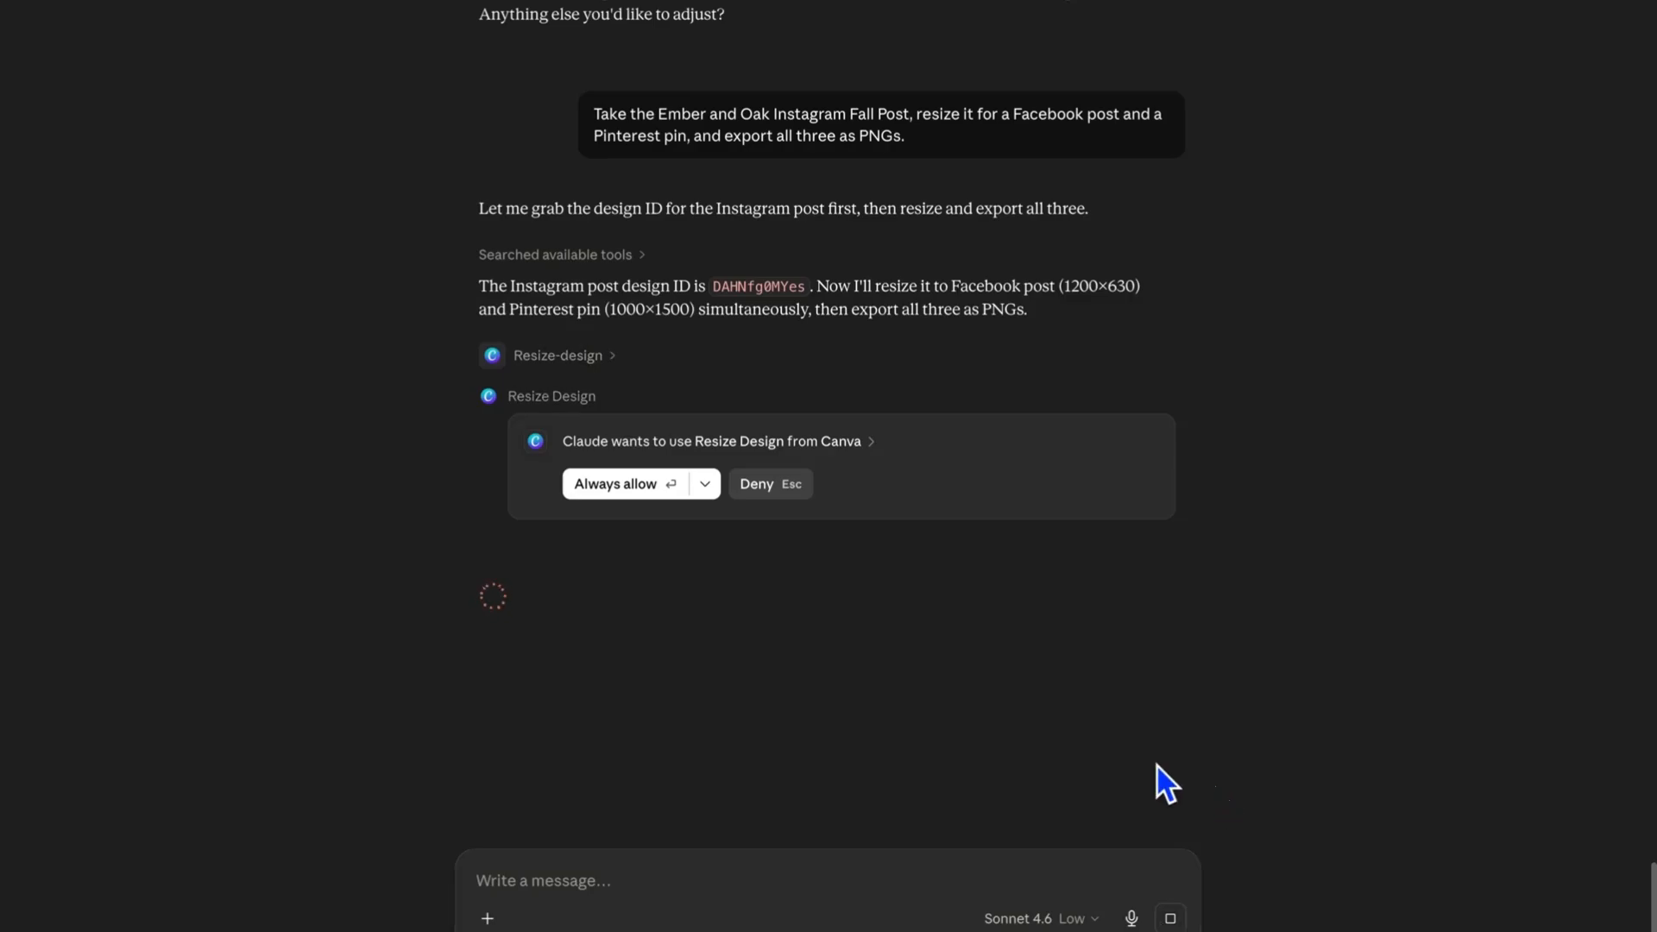
Always allow Resize Design from Canva and view the resized 1000 × 1500 px Pinterest pin in Canva
click(612, 497)
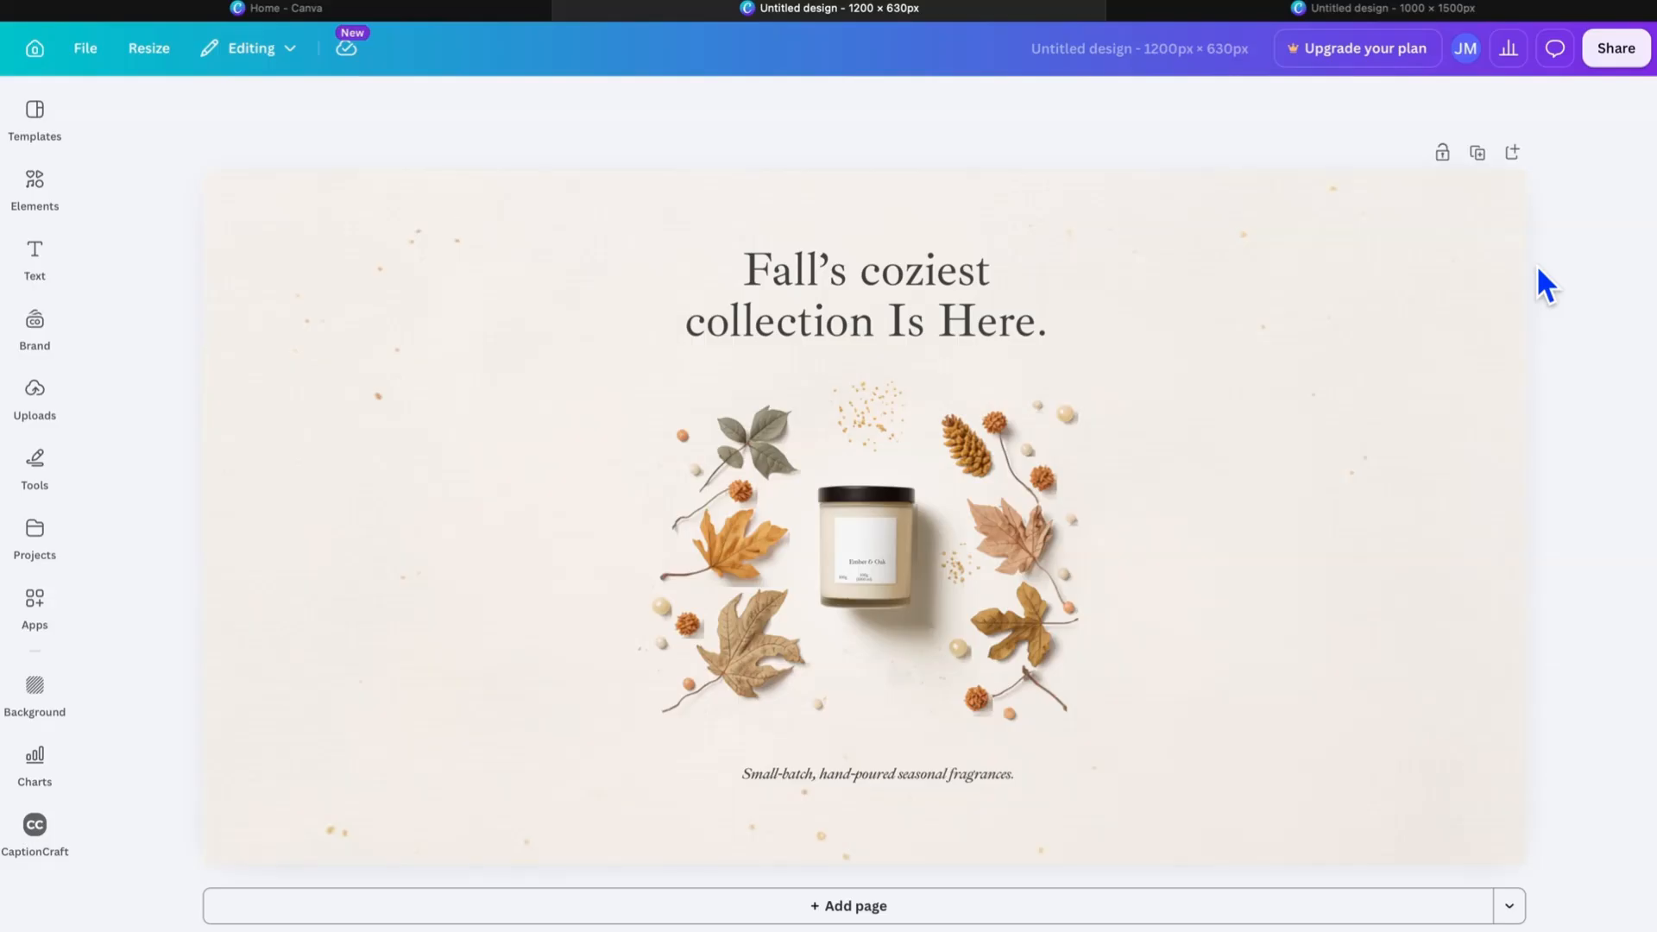
click(1416, 10)
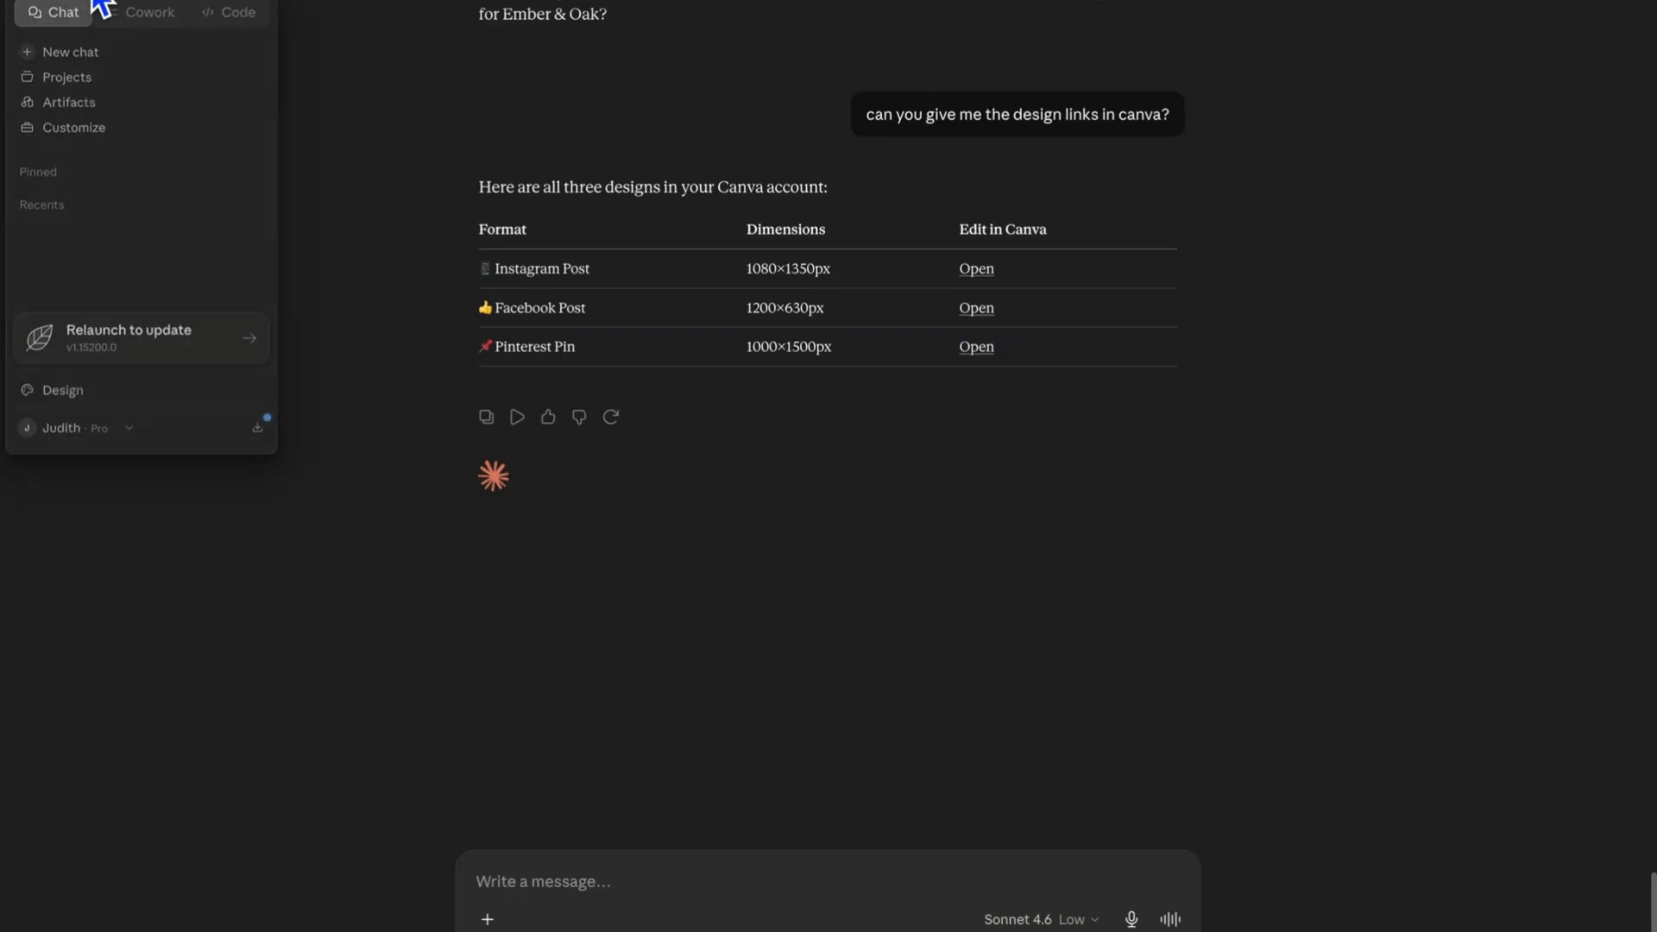
Open Claude Design from the Claude app and try out its Wireframe template
click(95, 3)
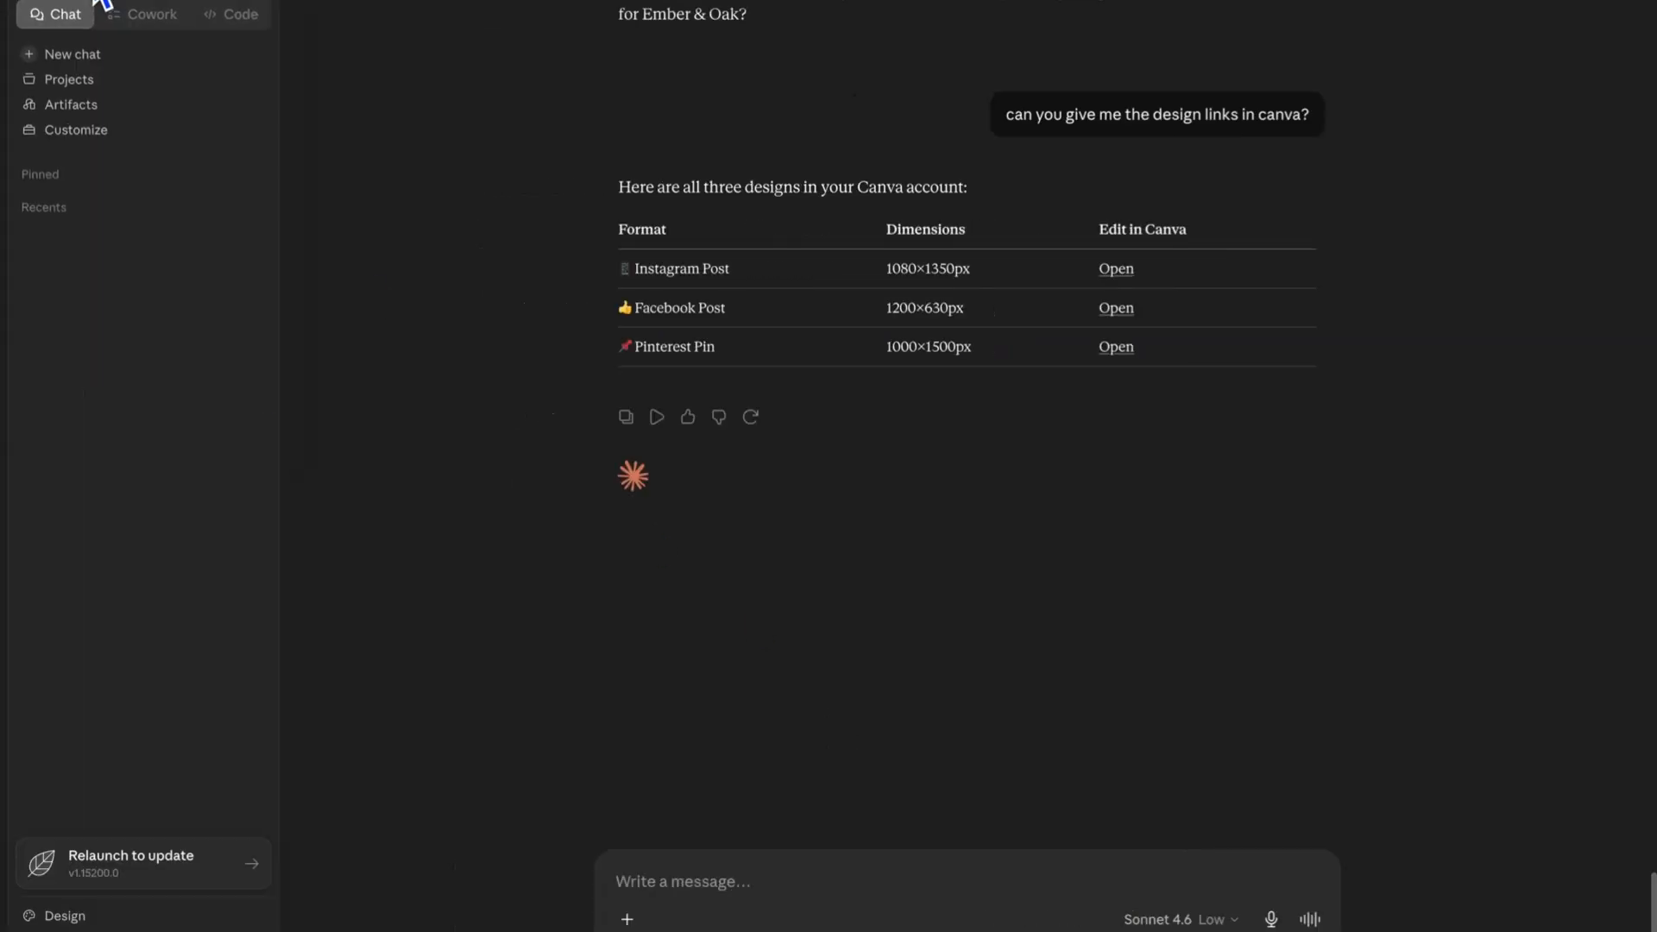
click(74, 920)
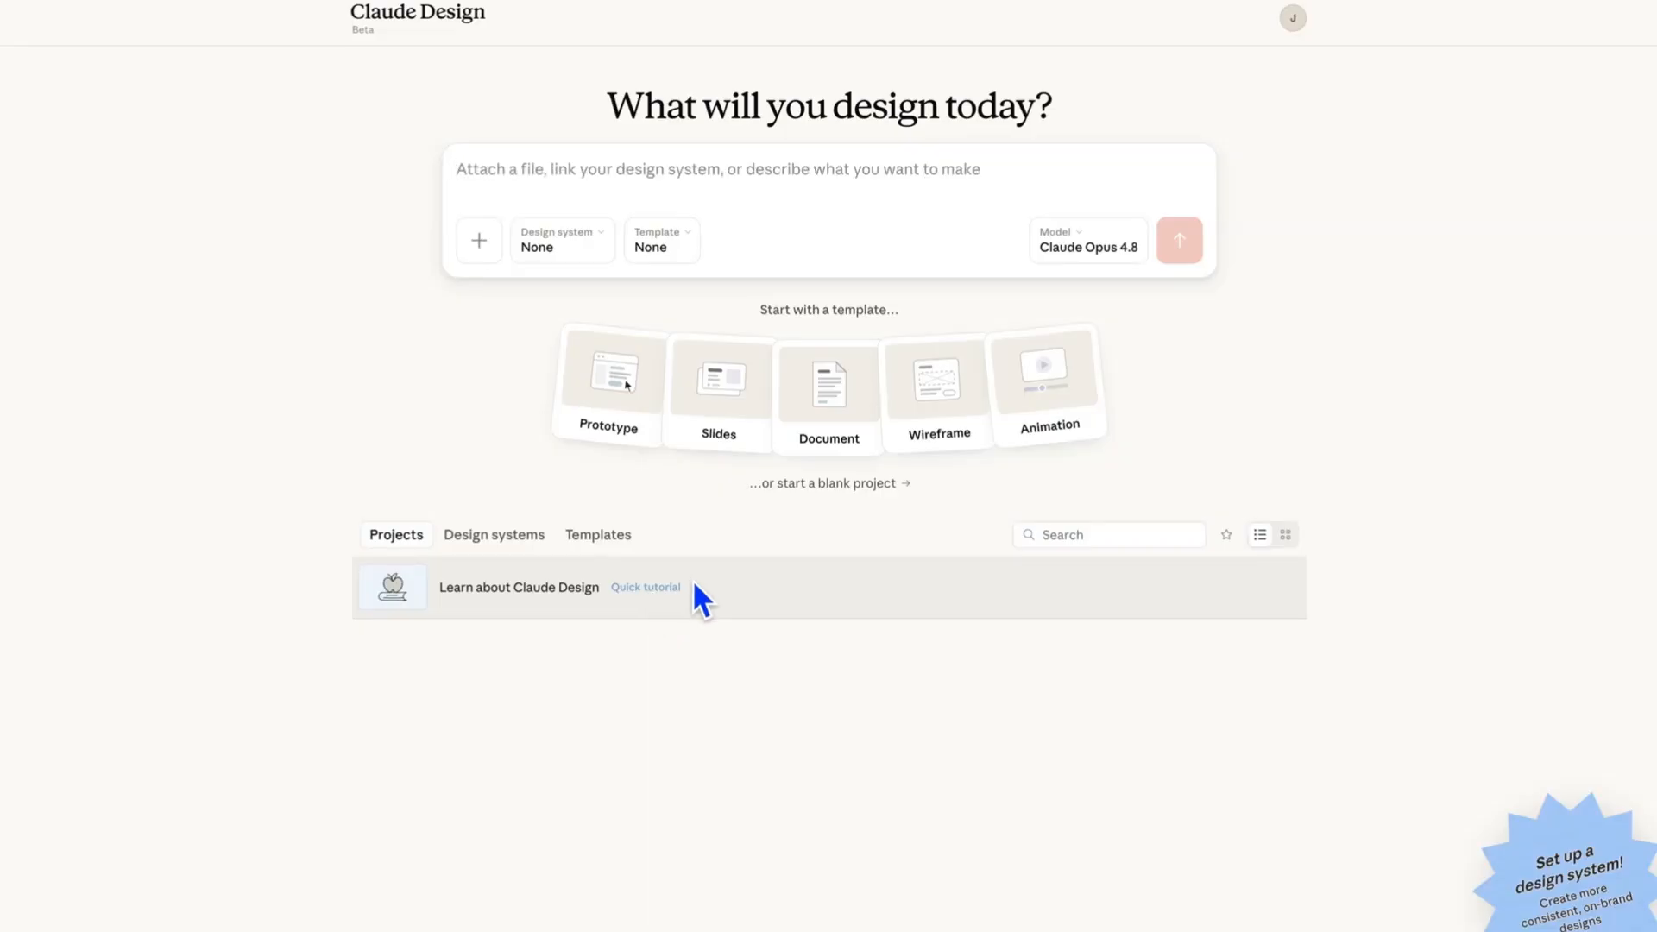
click(936, 421)
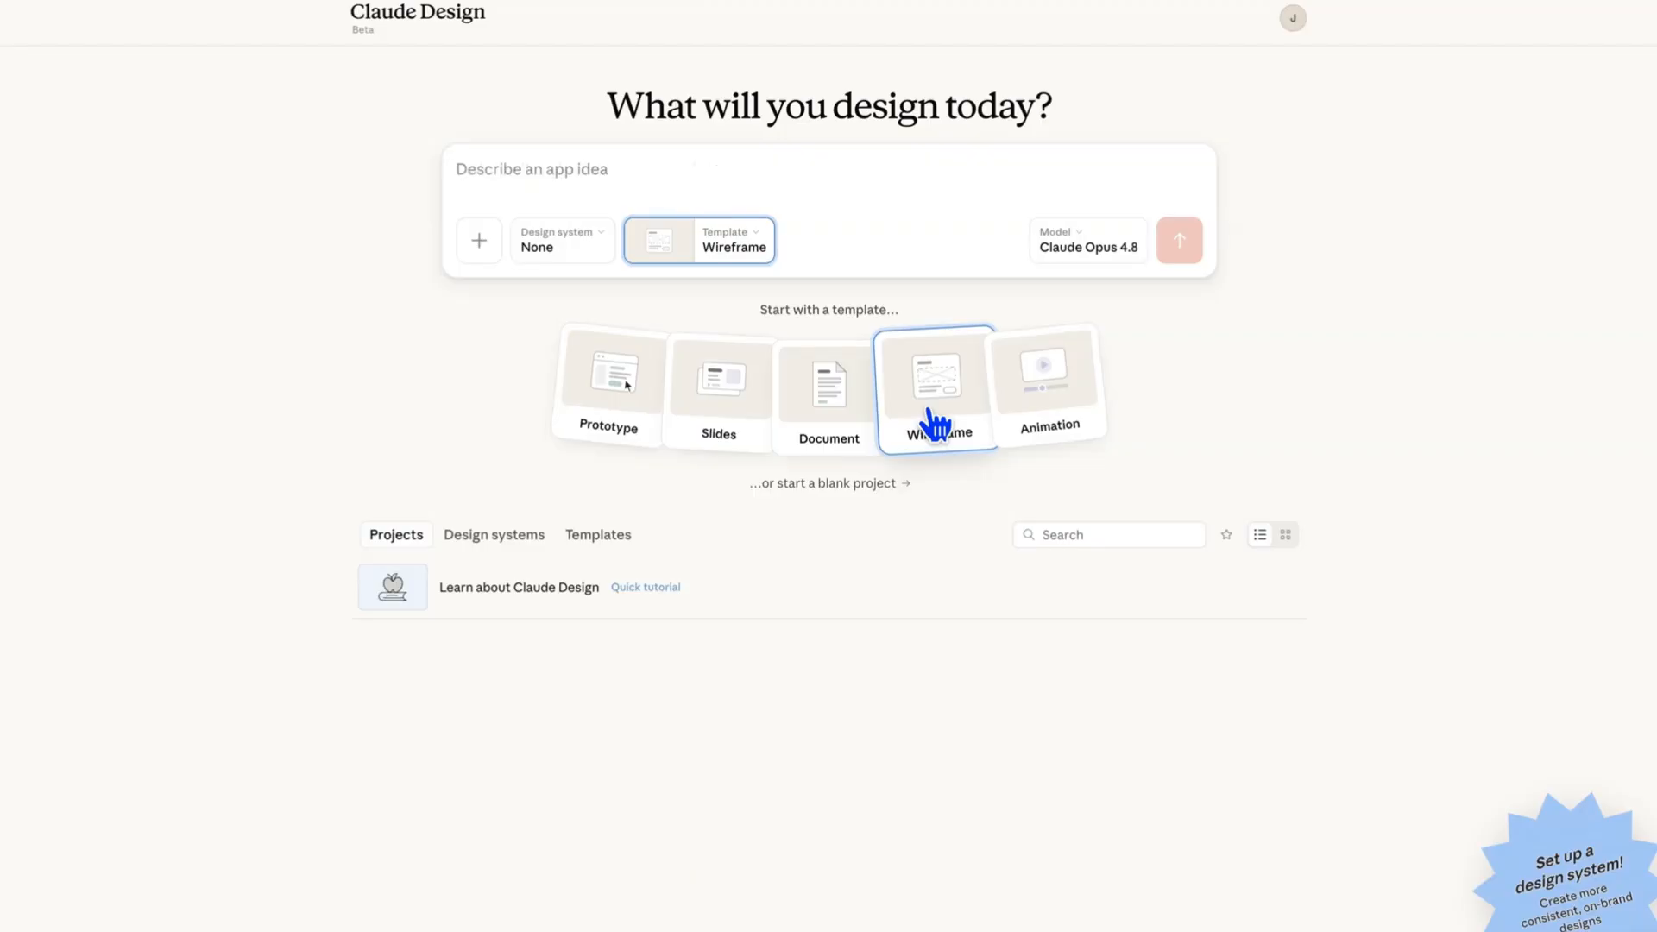
click(932, 419)
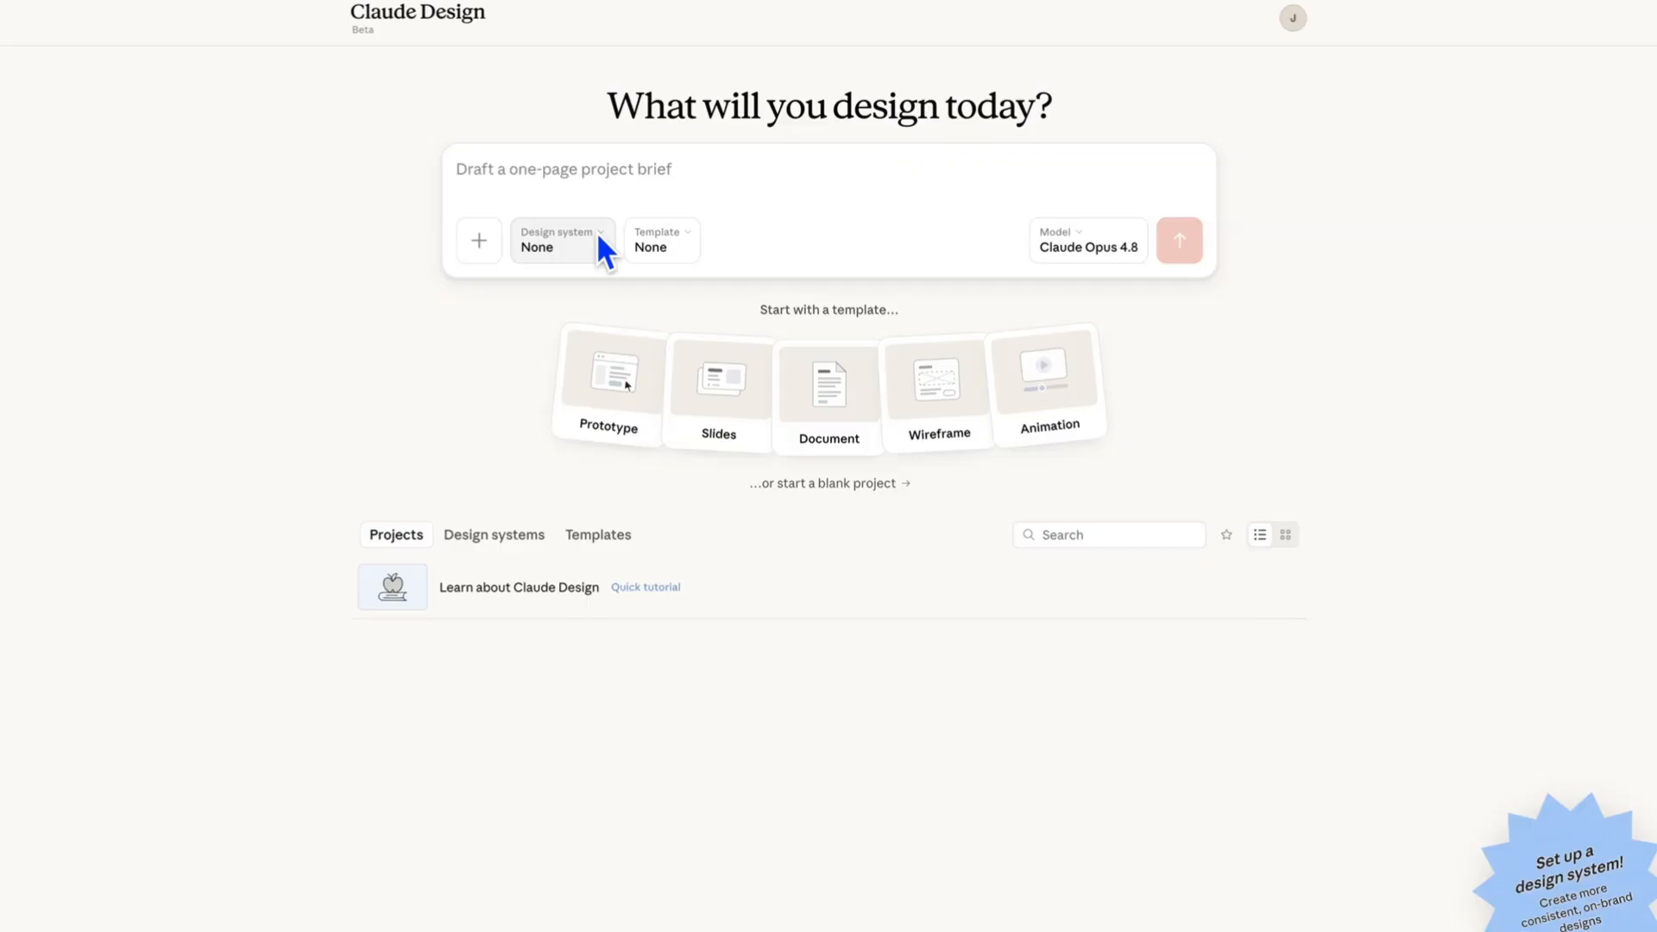
Attach ember-and-oak-brand-guidelines-FILLED.docx and instruct Claude Design to use its colors, fonts and voice consistently for every design in this chat
click(483, 243)
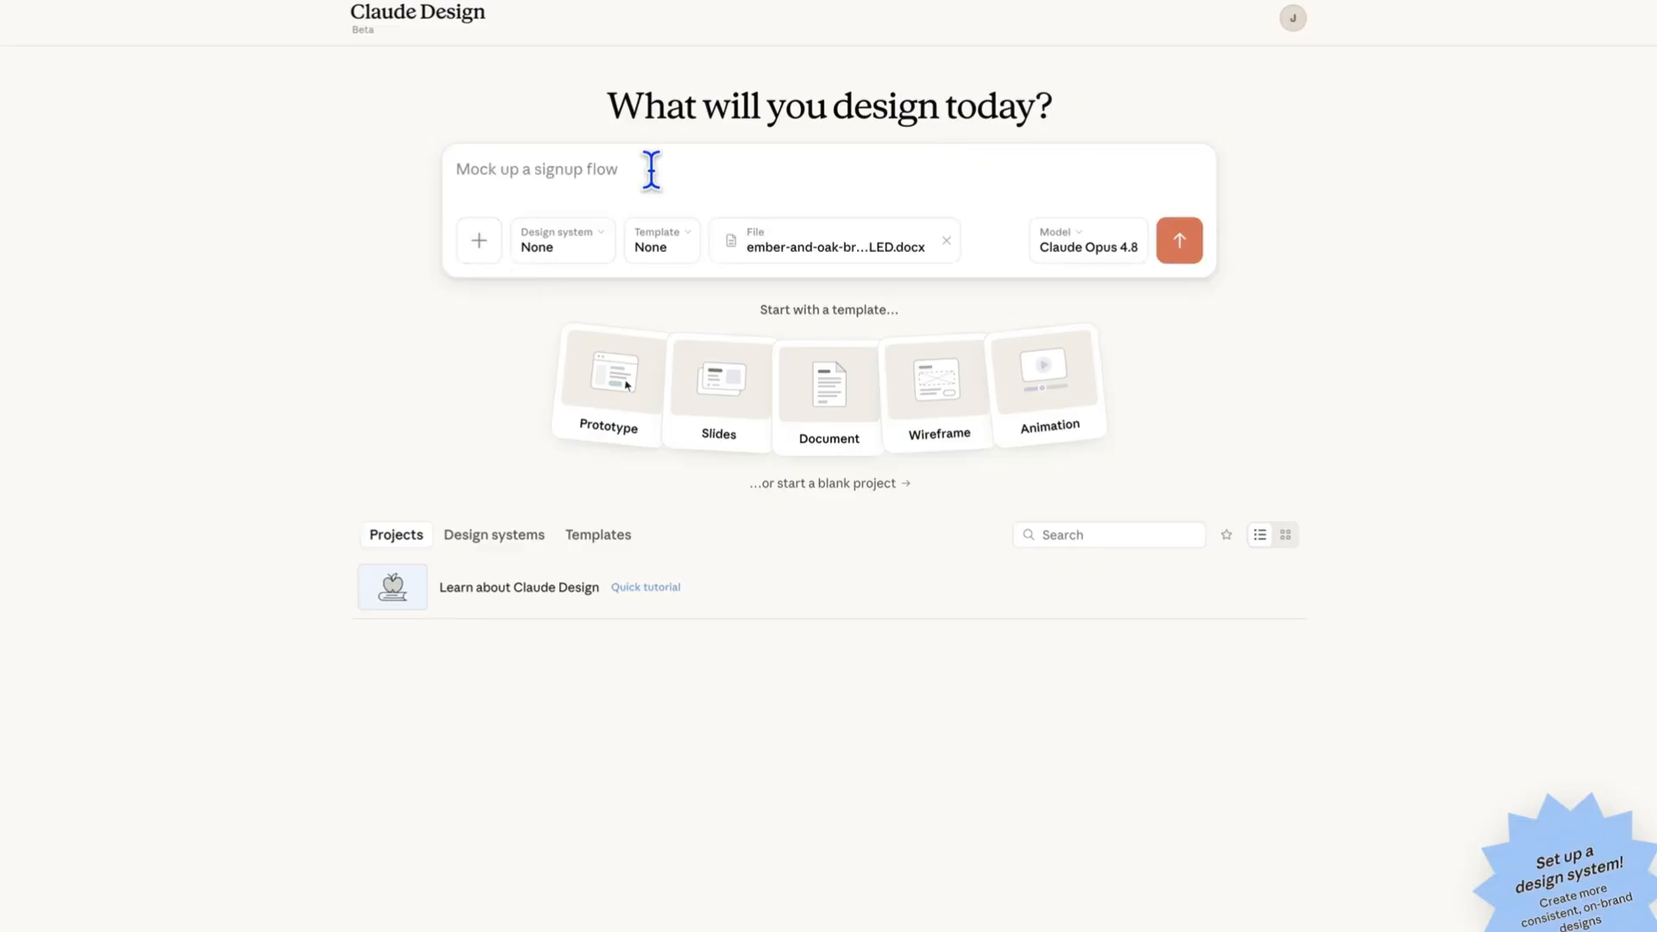
click(650, 169)
text(Here are my brand guidelines. Use these colors, fonts, and voice for every design you create in this chat — and keep everything consistent with them.)
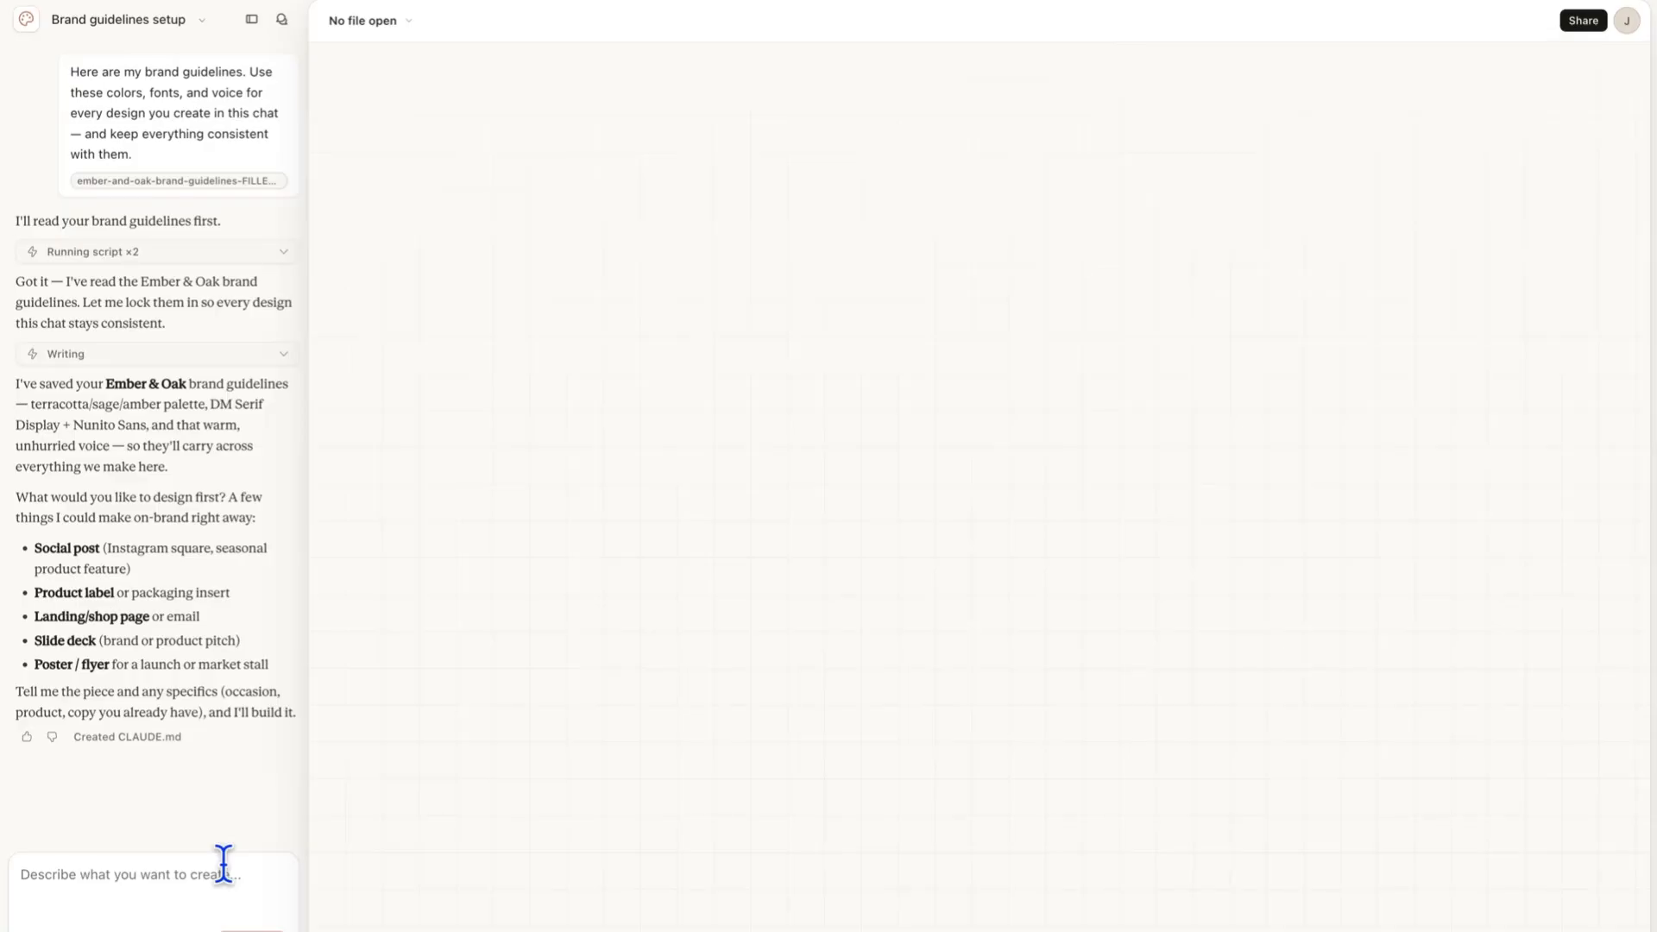
Request a landing page for Ember & Oak's fall candles: hero headline 'Fall's Coziest Collection Is Here', three-product grid, email signup, simple footer, warm minimal earthy palette
text(Design a clean landing page for Ember & Oak's fall candle collection. A hero section with the headline 'Fall's Coziest Collection Is Here,' a three-product grid below it, an email signup, and a simple footer. Warm, minimal, earthy palette.)
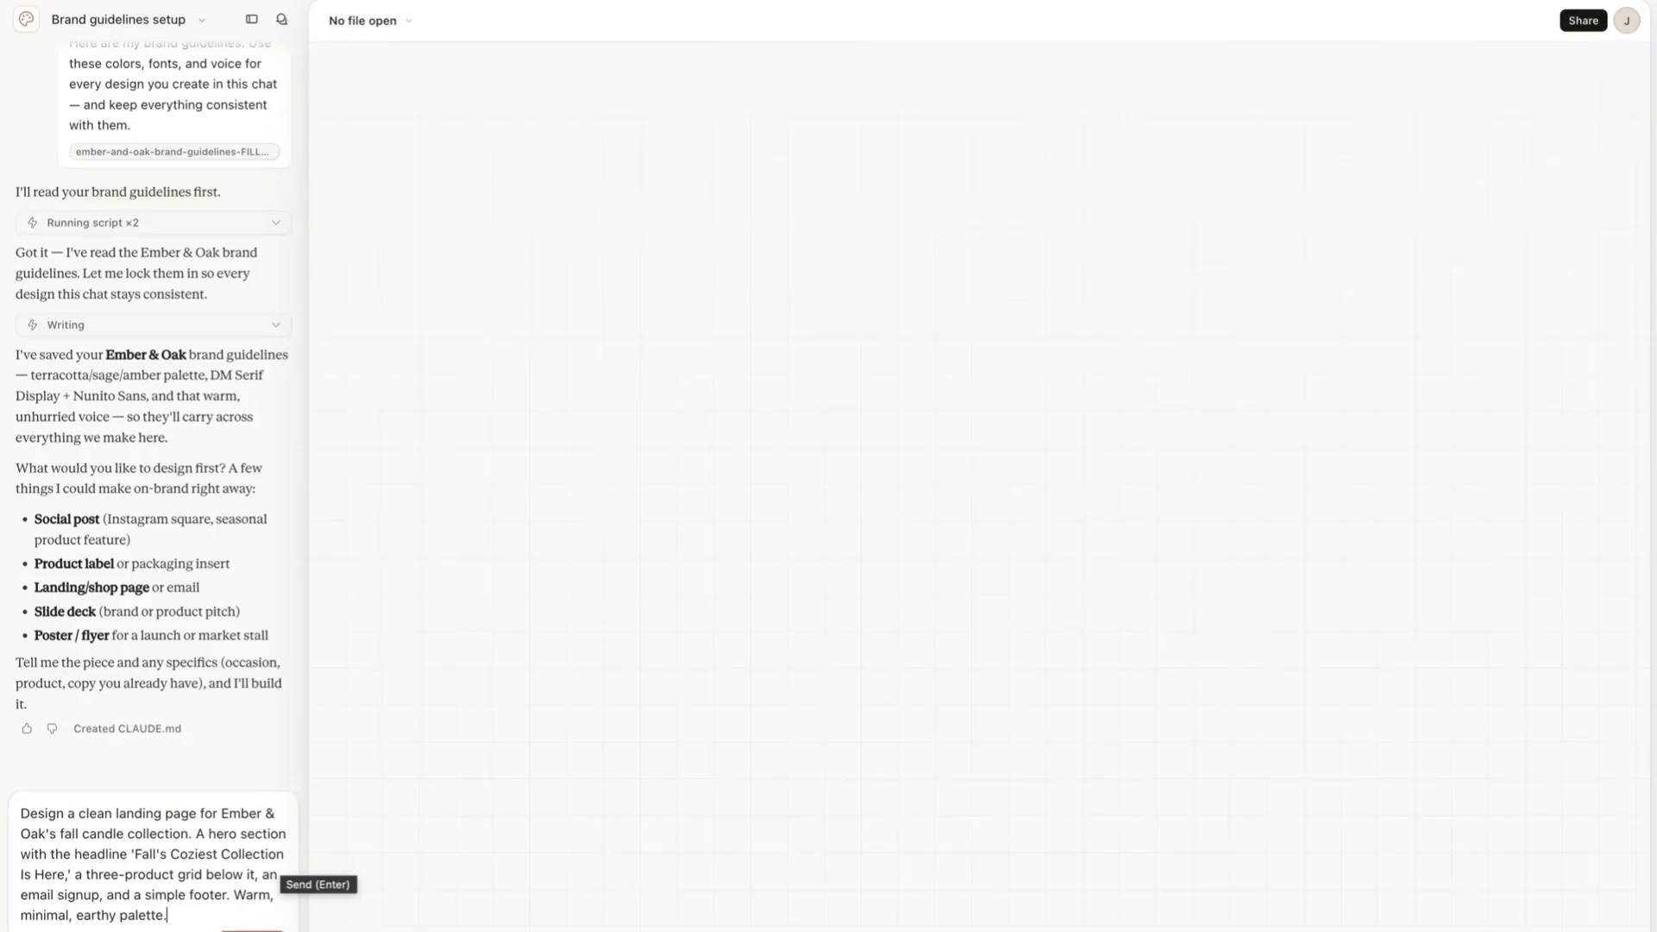
click(252, 929)
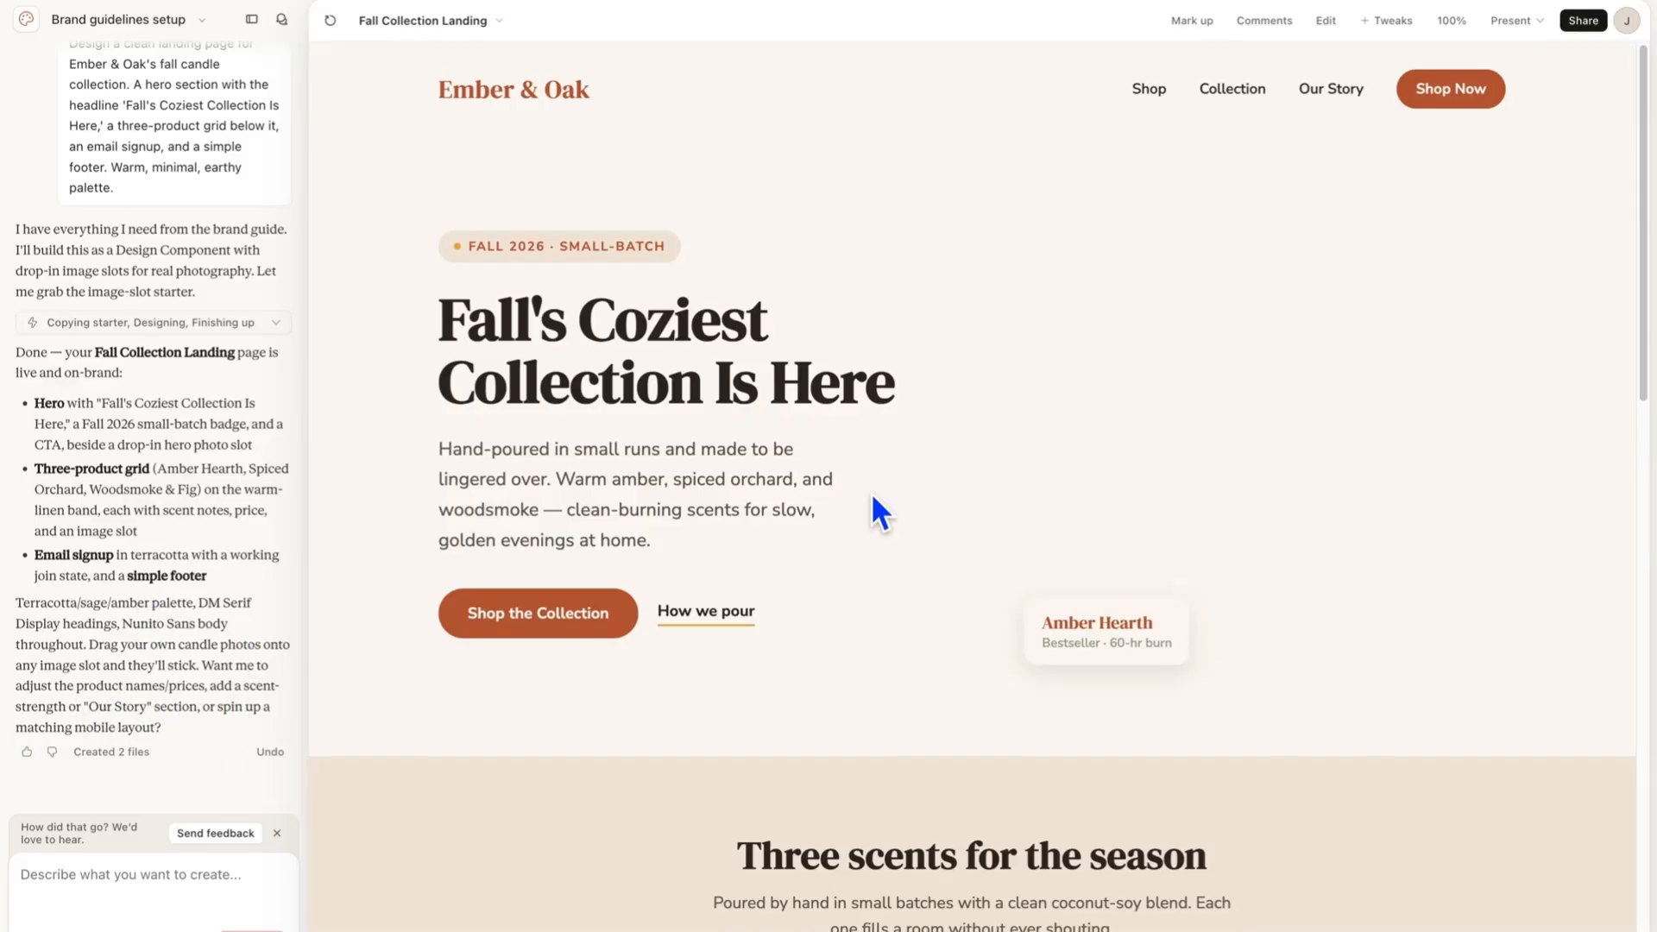
Review the generated landing page, mark up the hero headline with 'Increase the font size' and send the request to Claude
scroll(1330, 371, down, 6)
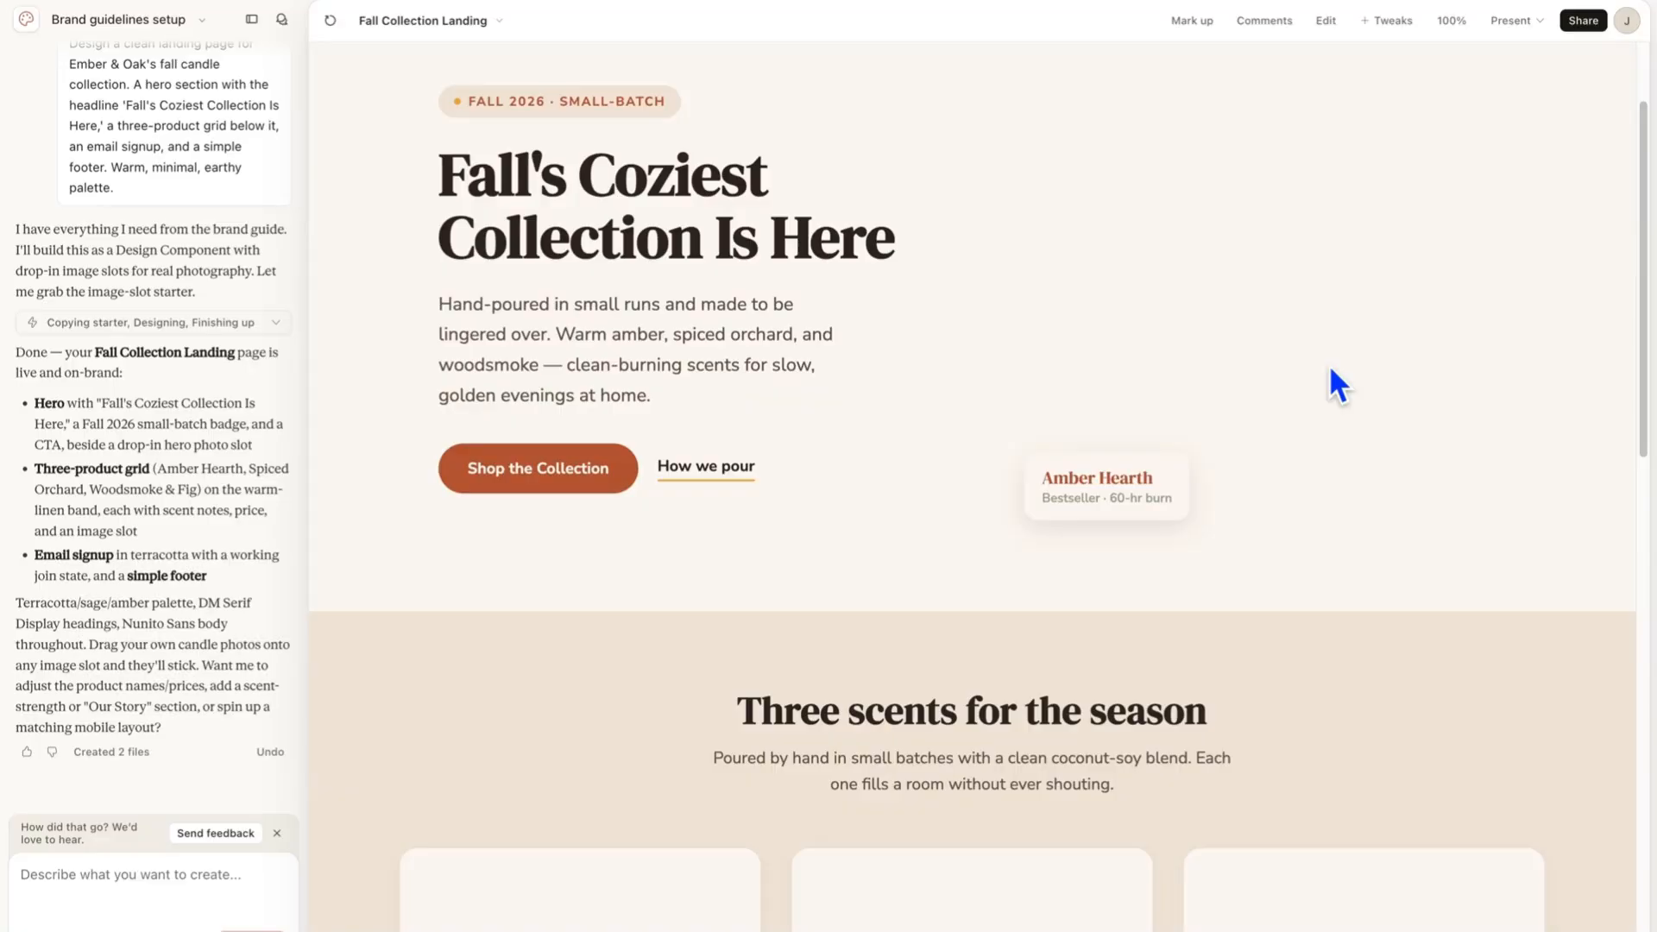
scroll(1330, 369, down, 2)
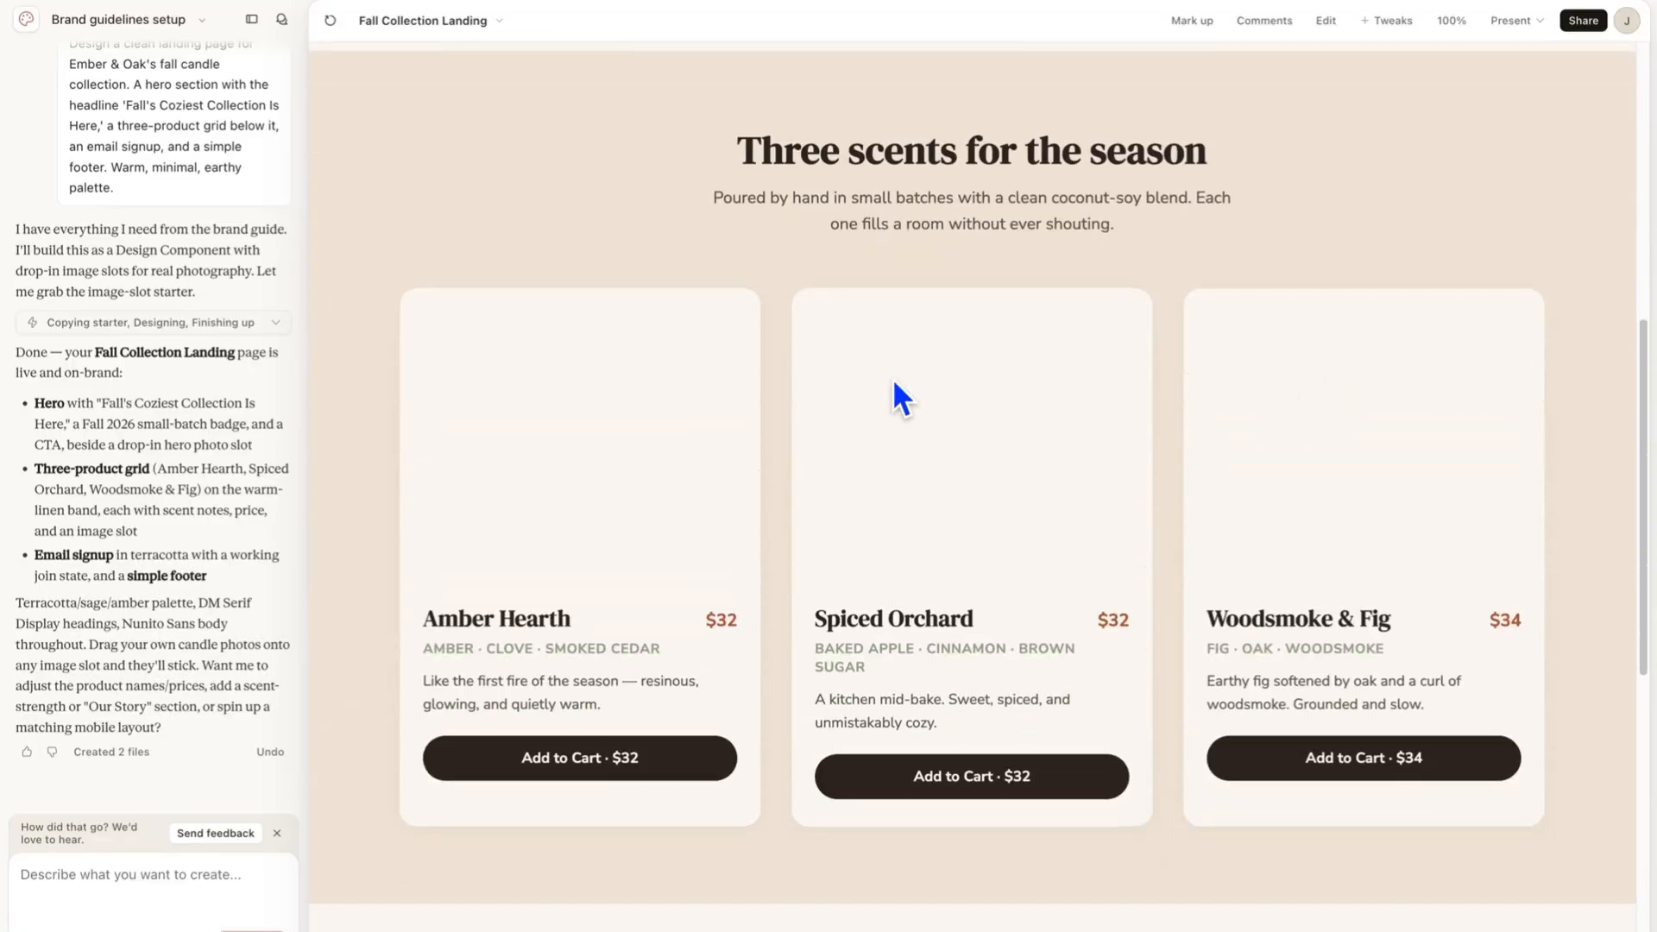
scroll(1317, 507, down, 8)
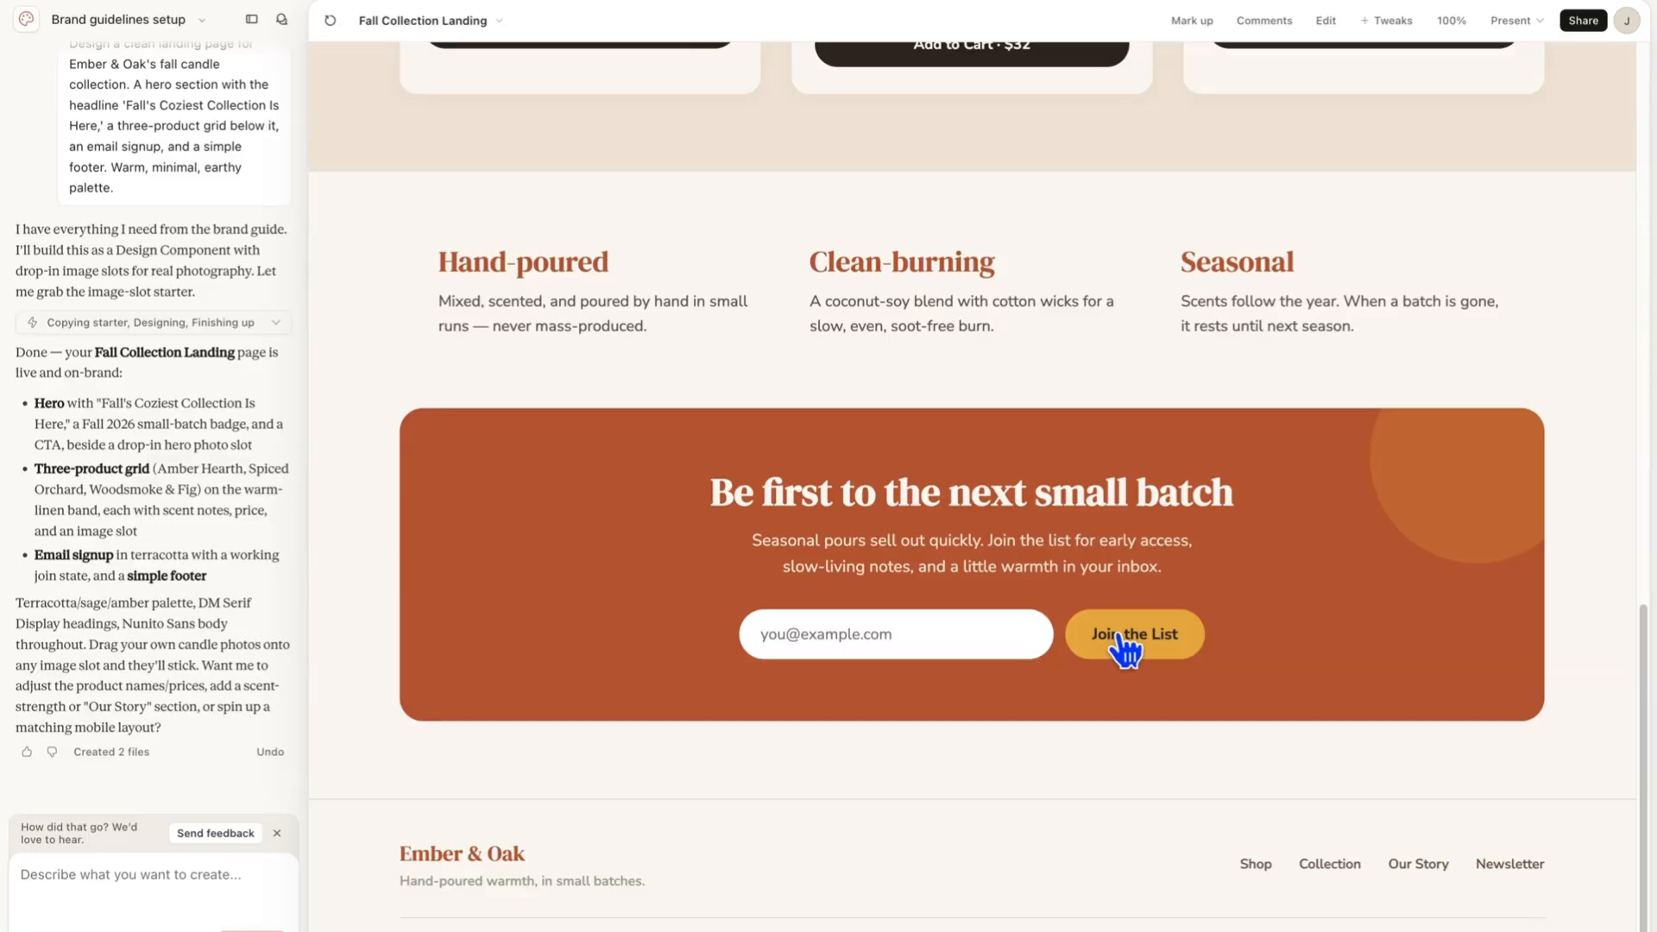
scroll(951, 609, up, 18)
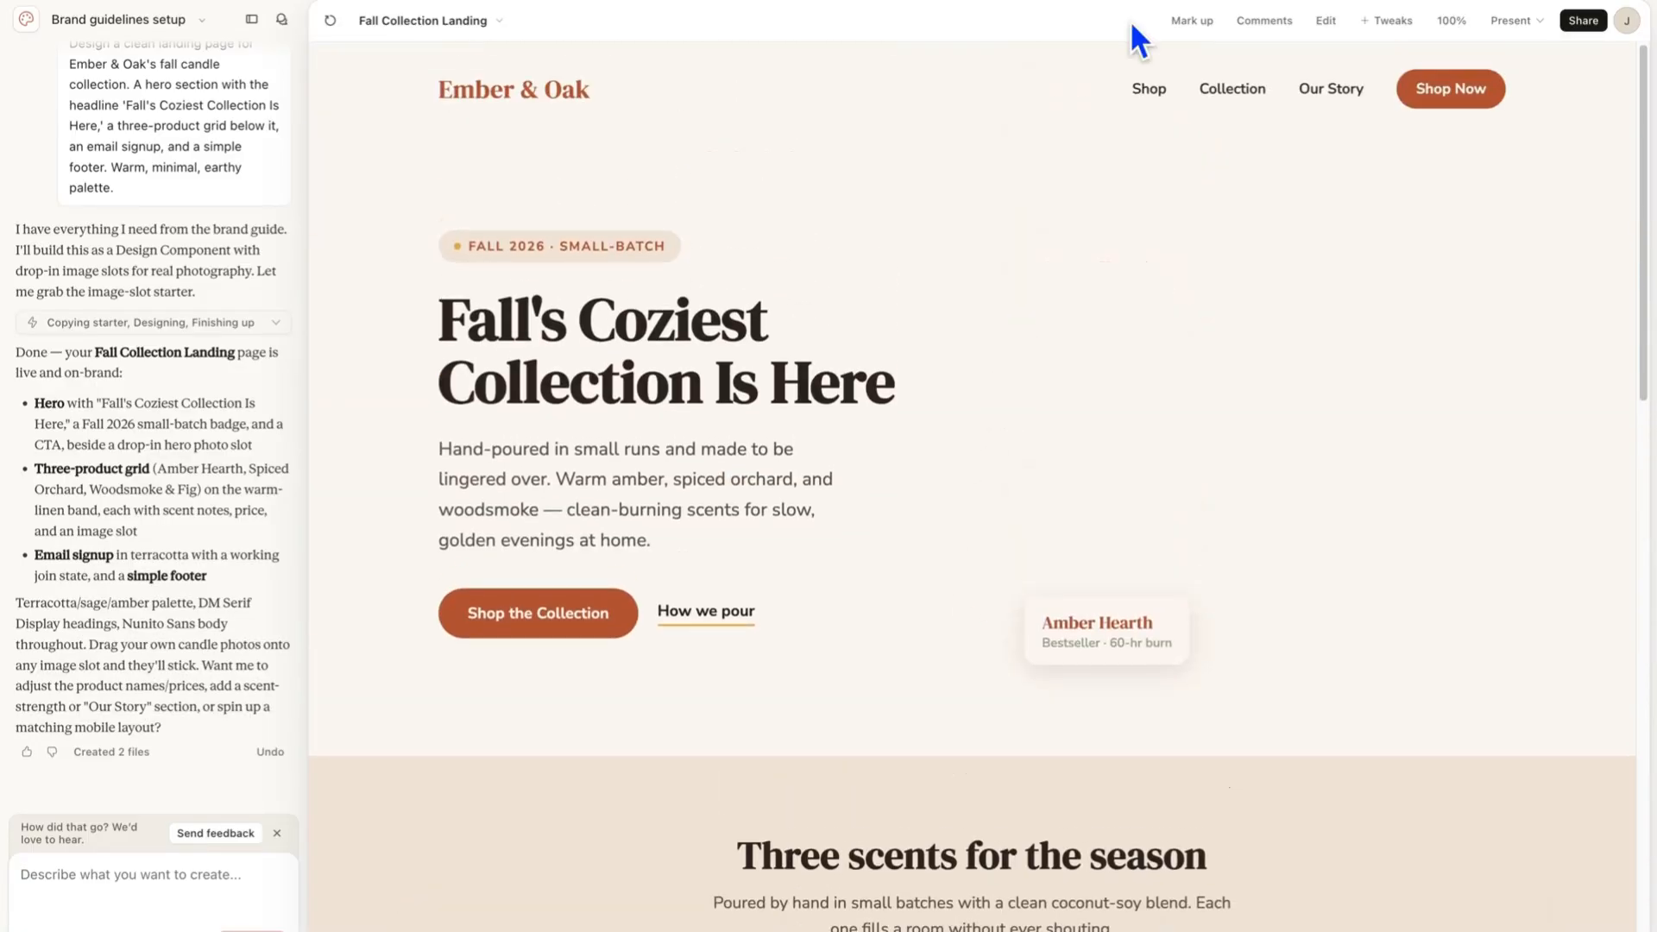
click(1190, 20)
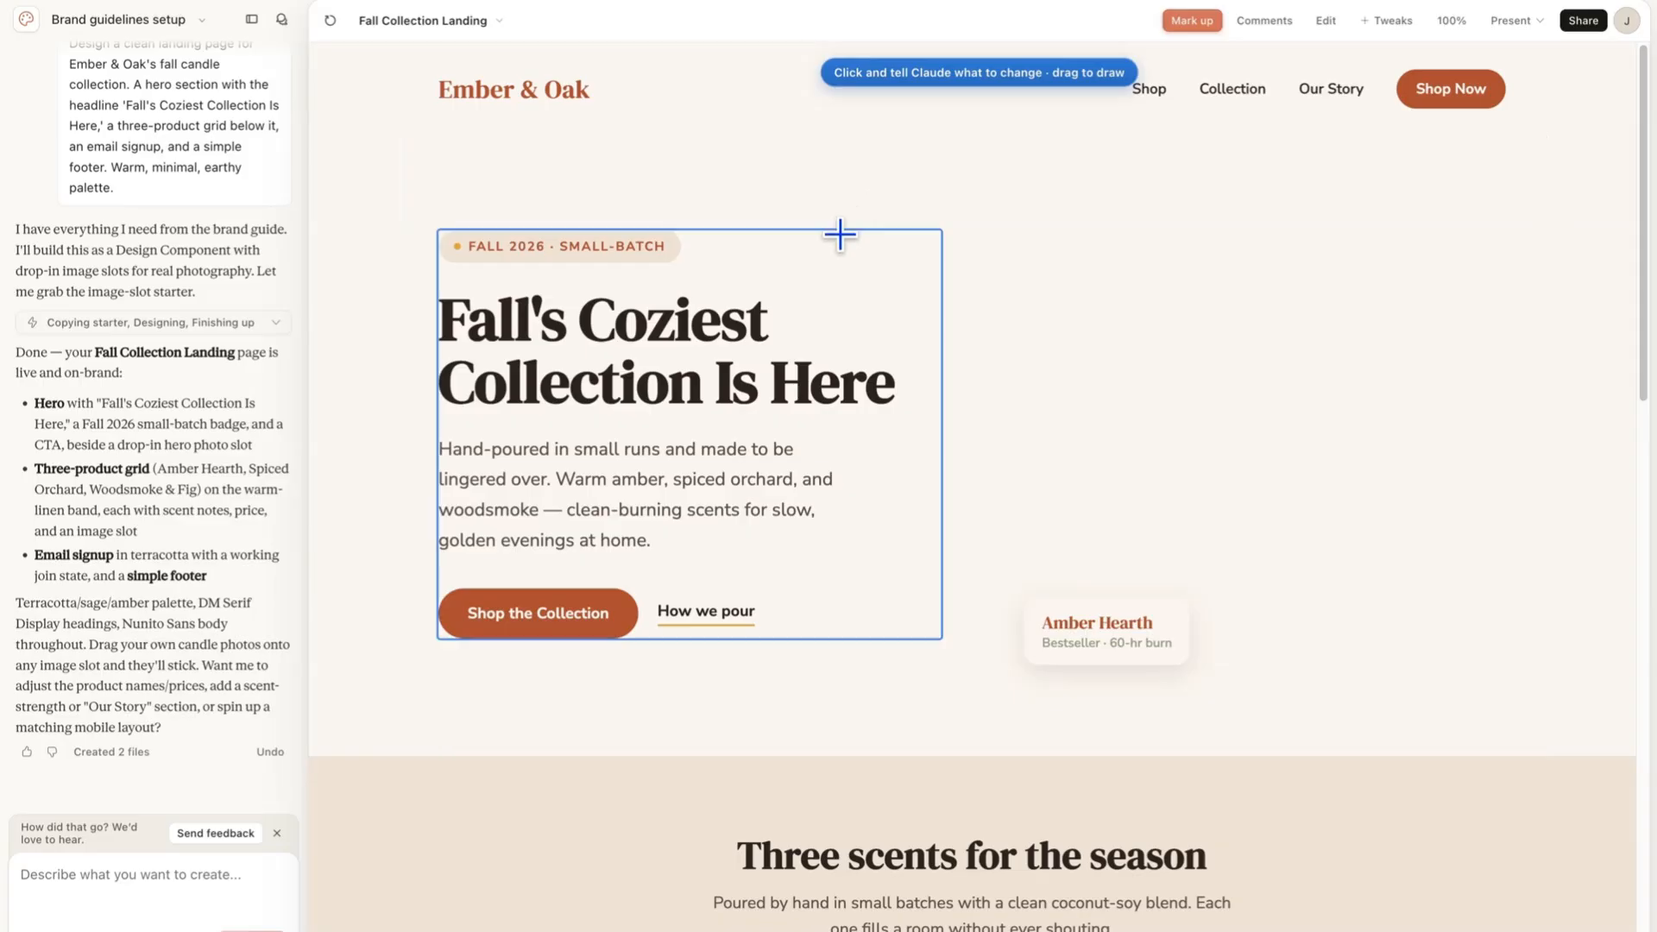
click(683, 345)
text(Increas)
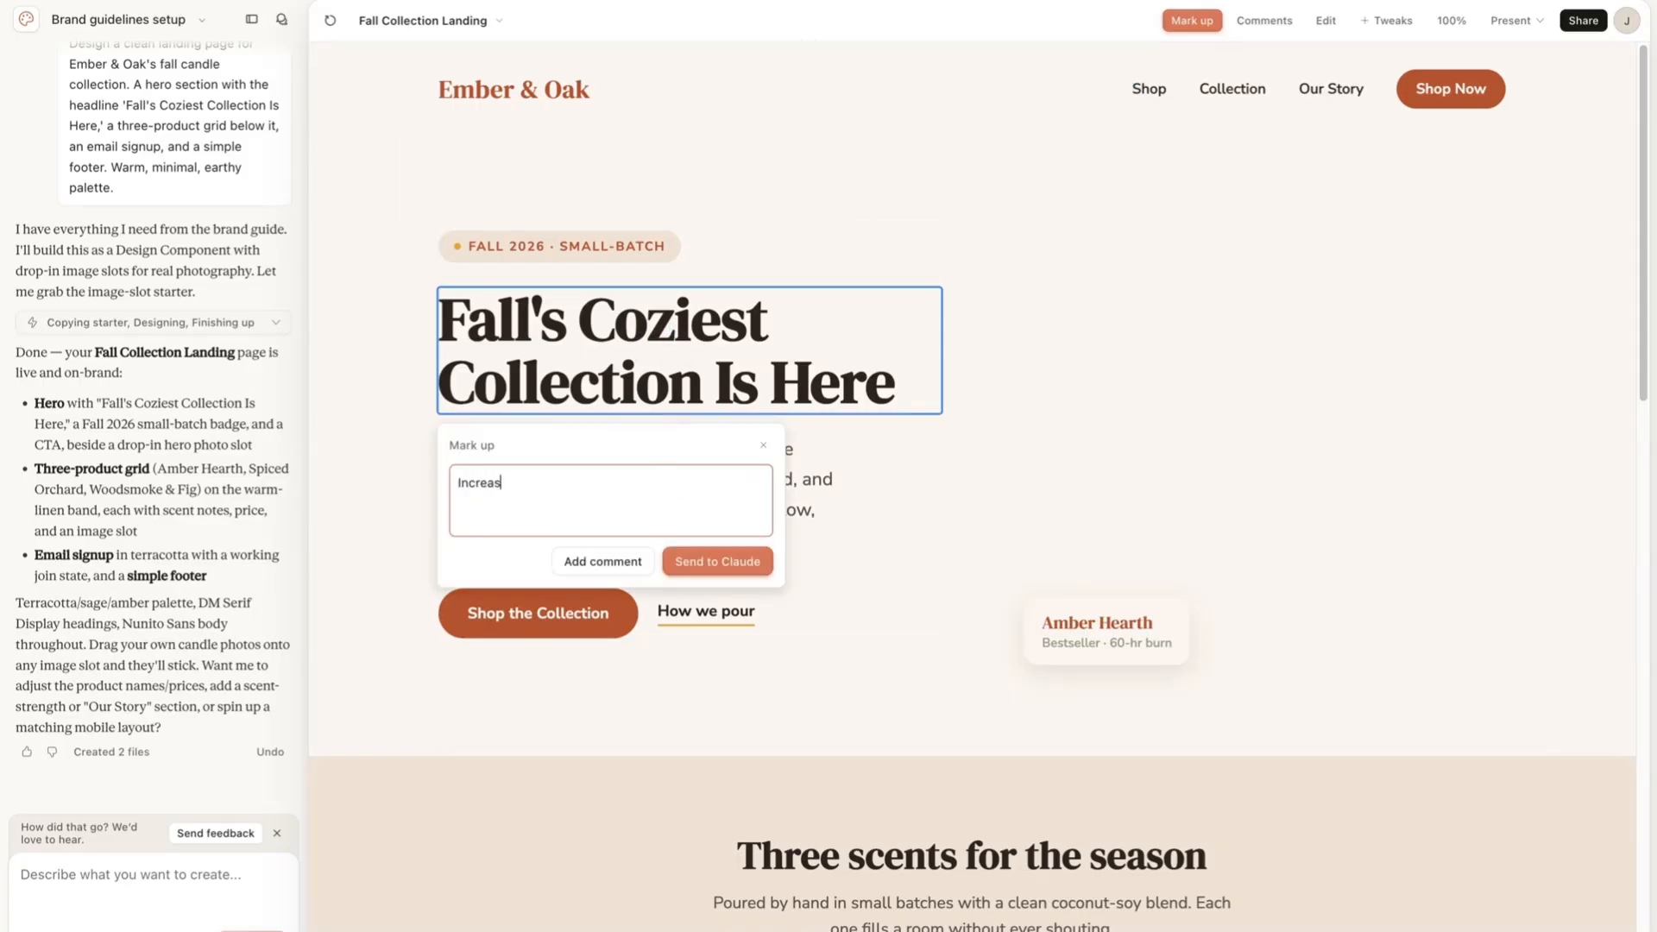
text(e the font size)
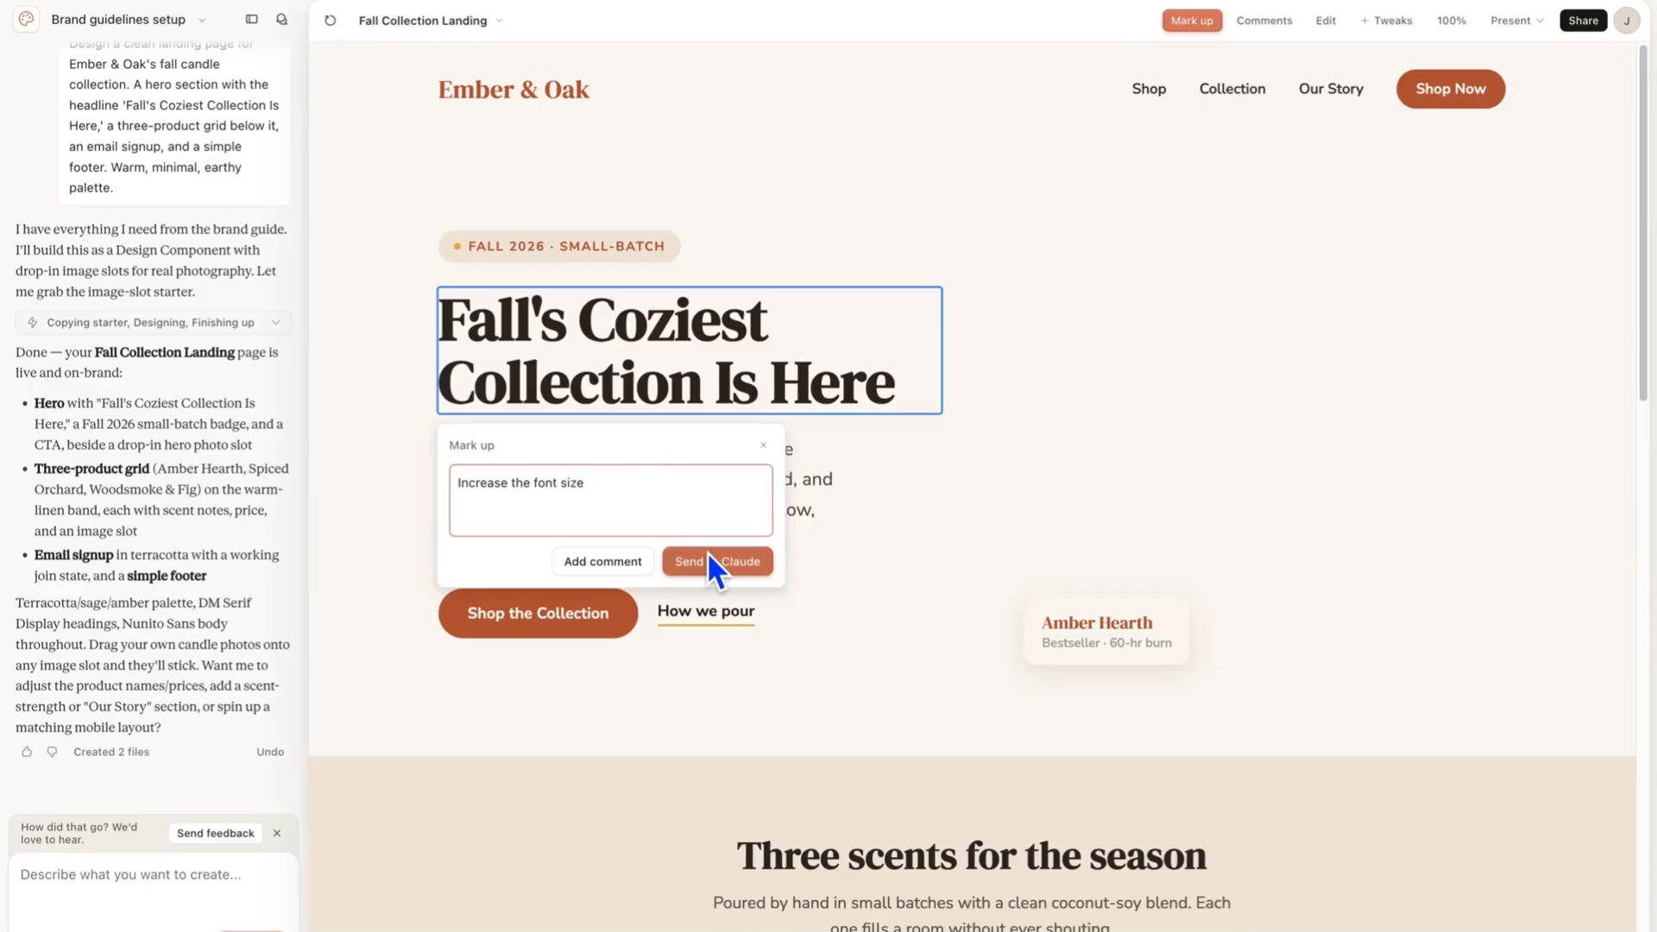
click(708, 554)
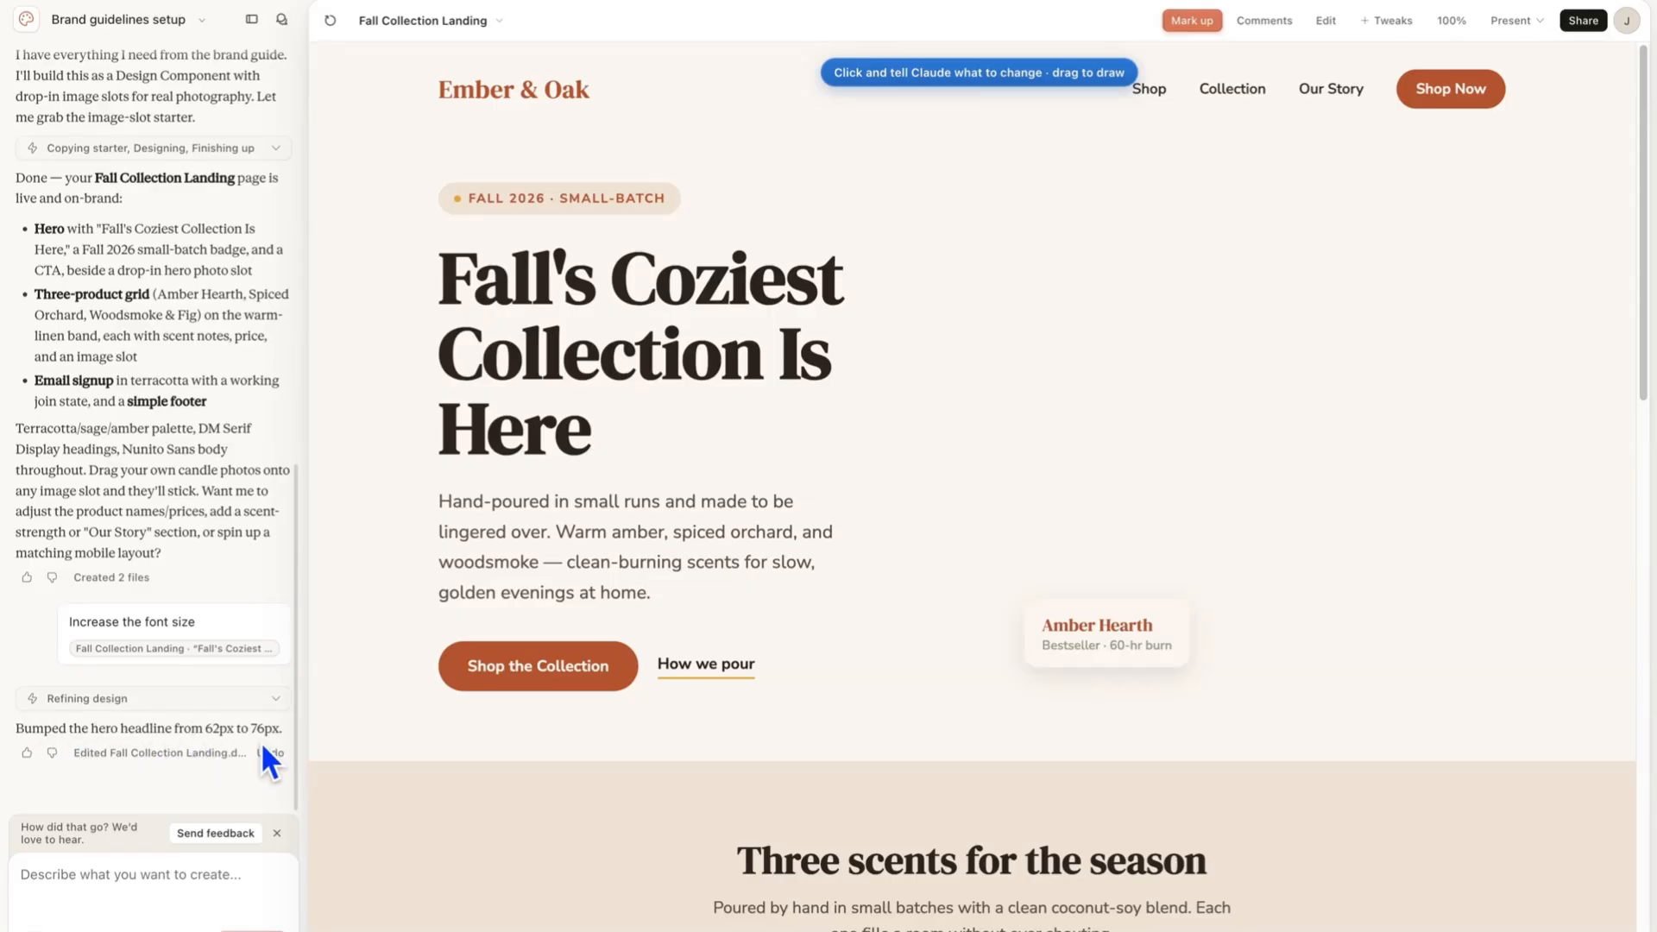
Preview the landing page in fullscreen presentation and return to the design view
click(1265, 21)
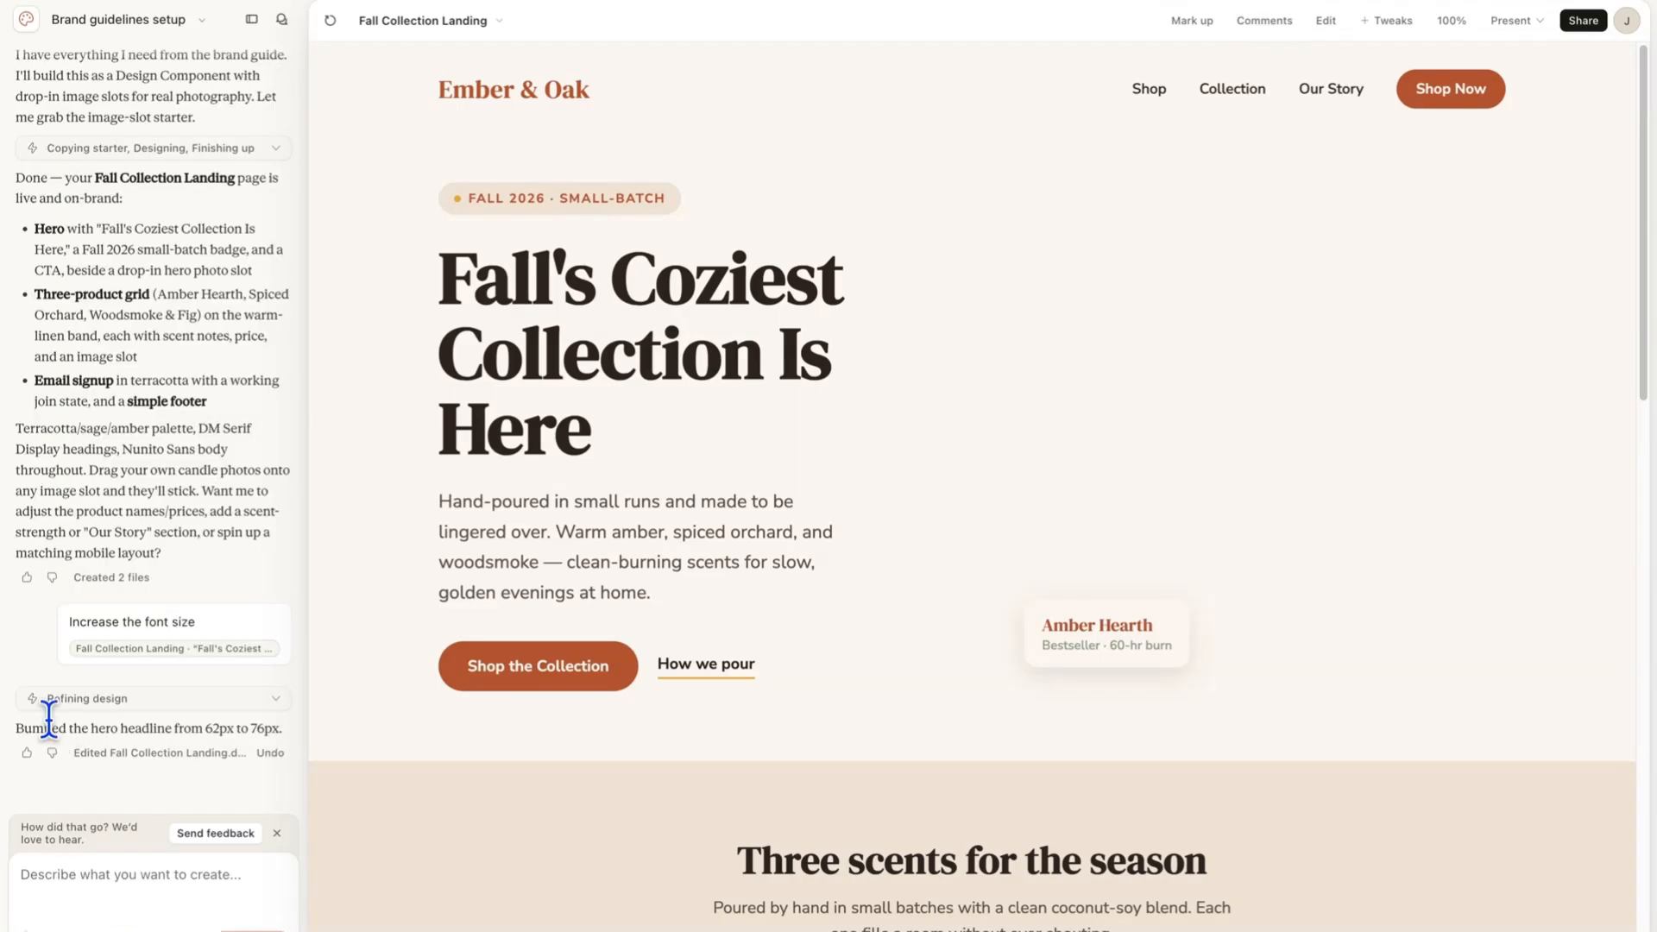
click(1321, 22)
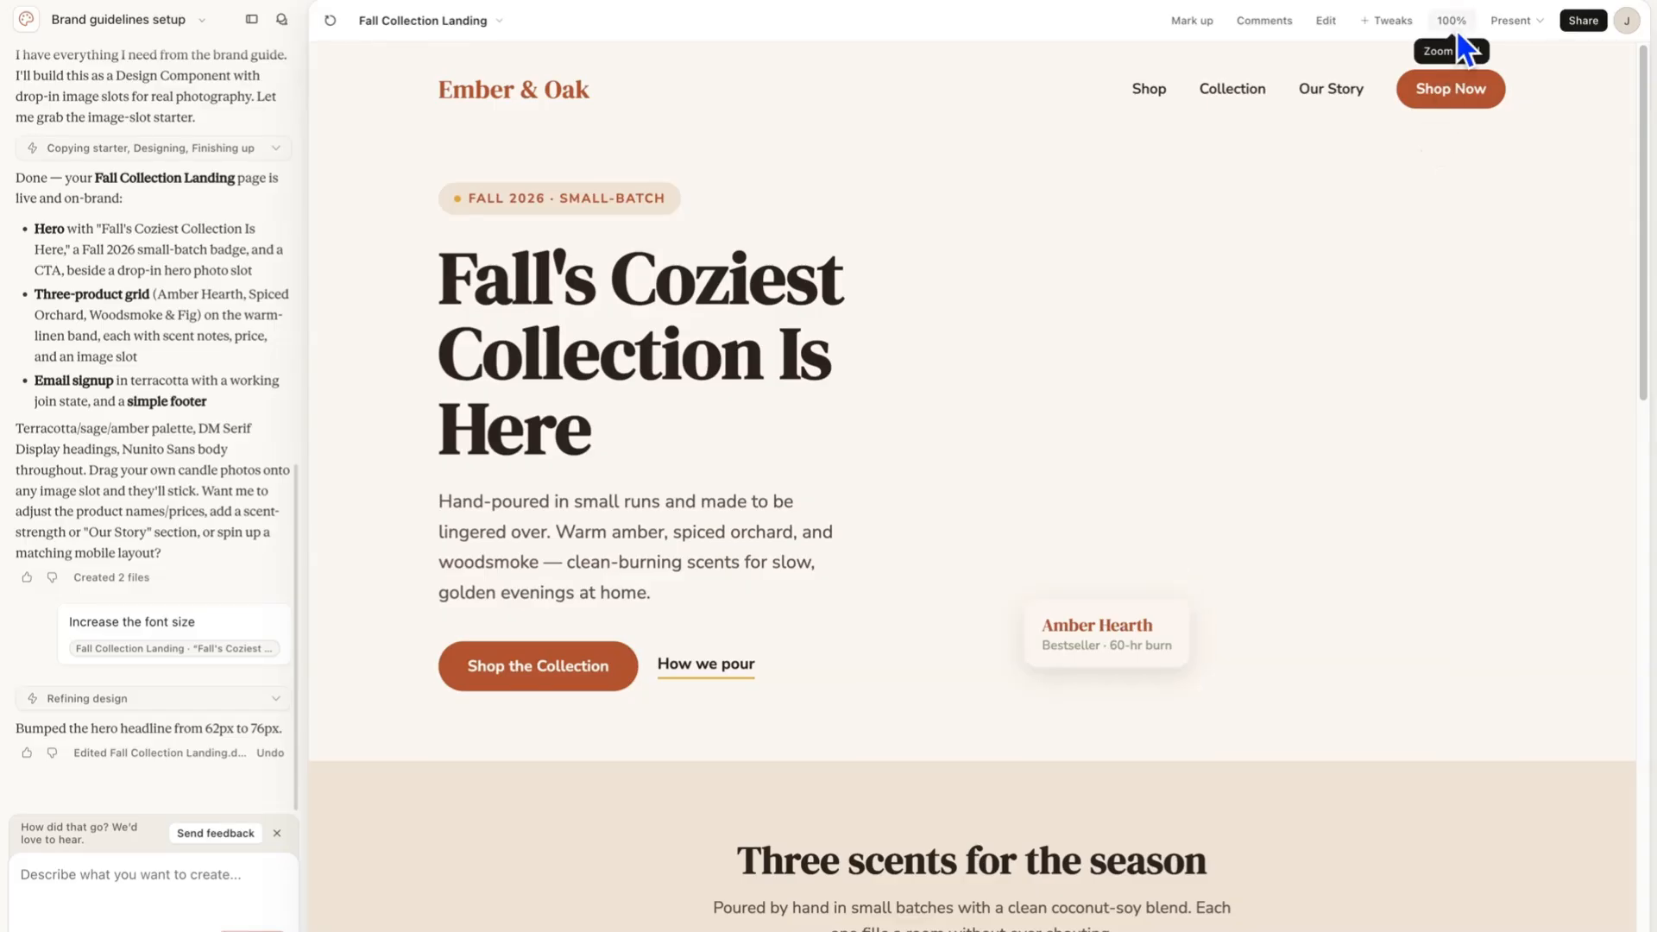
click(1503, 25)
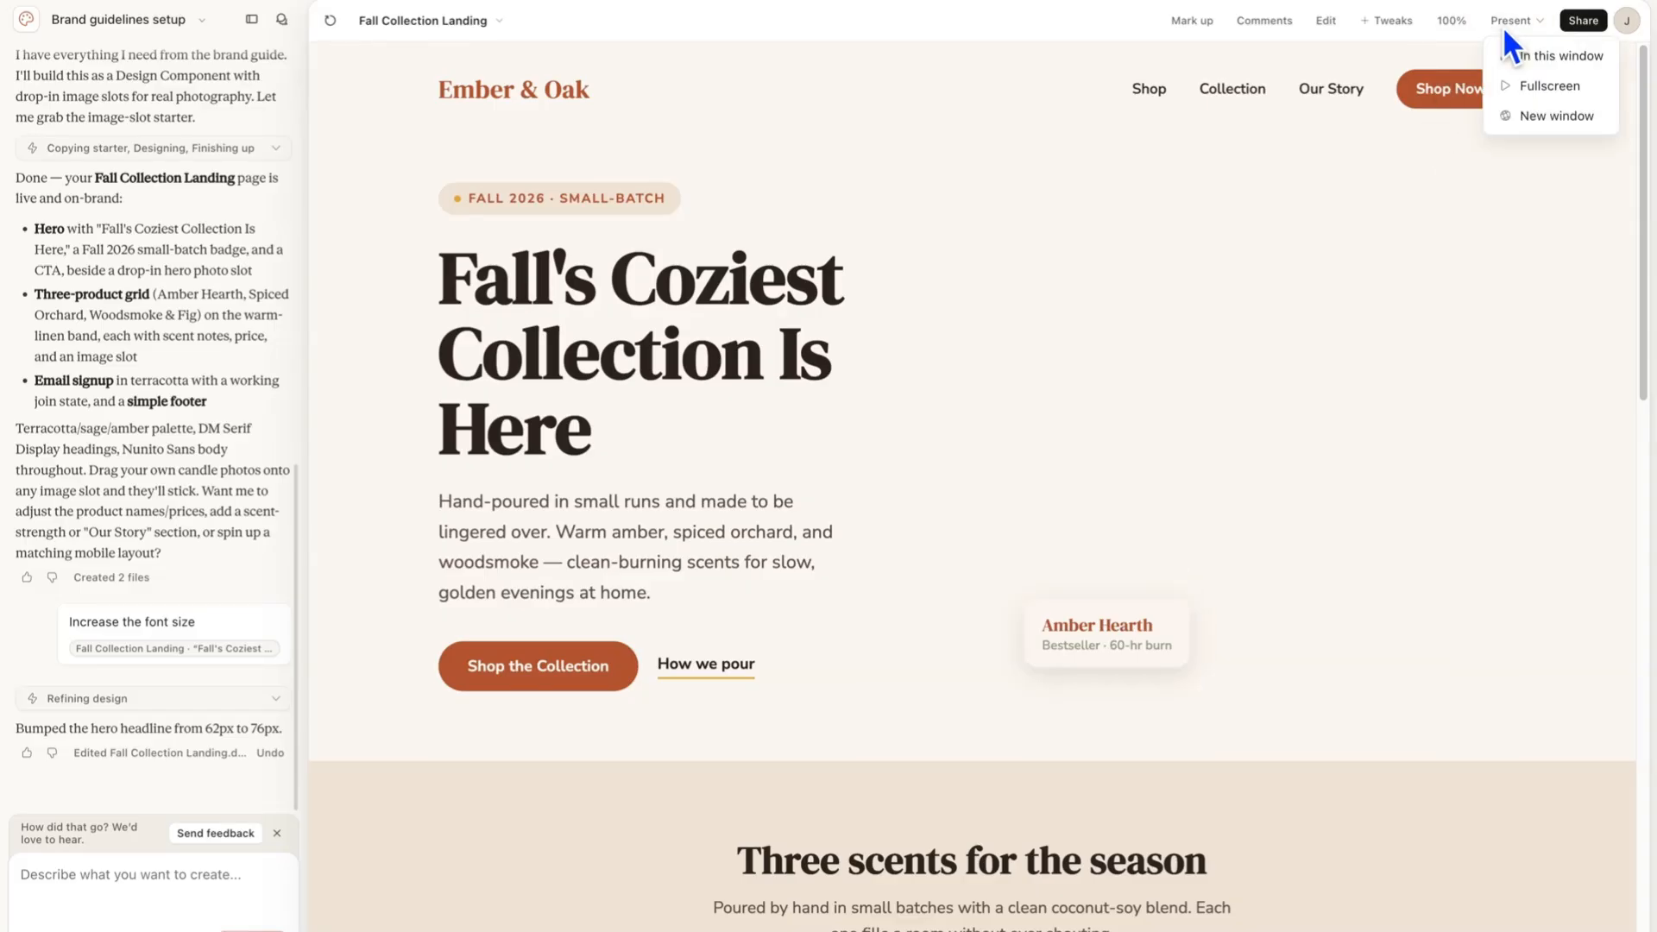
click(1550, 84)
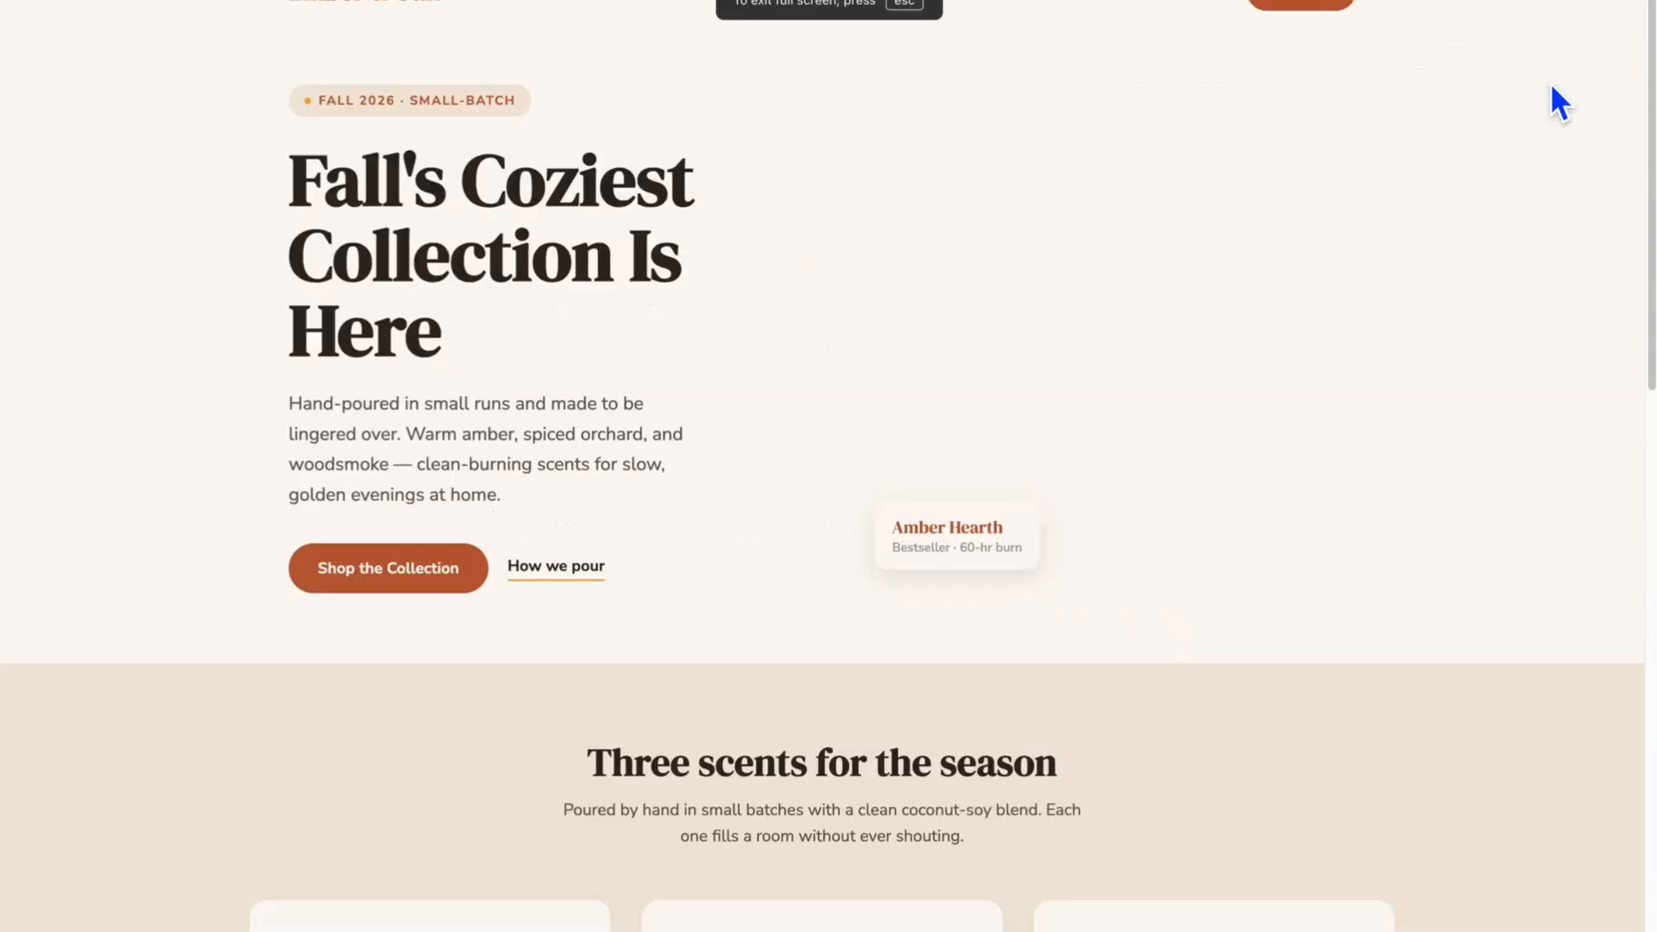
key(Escape)
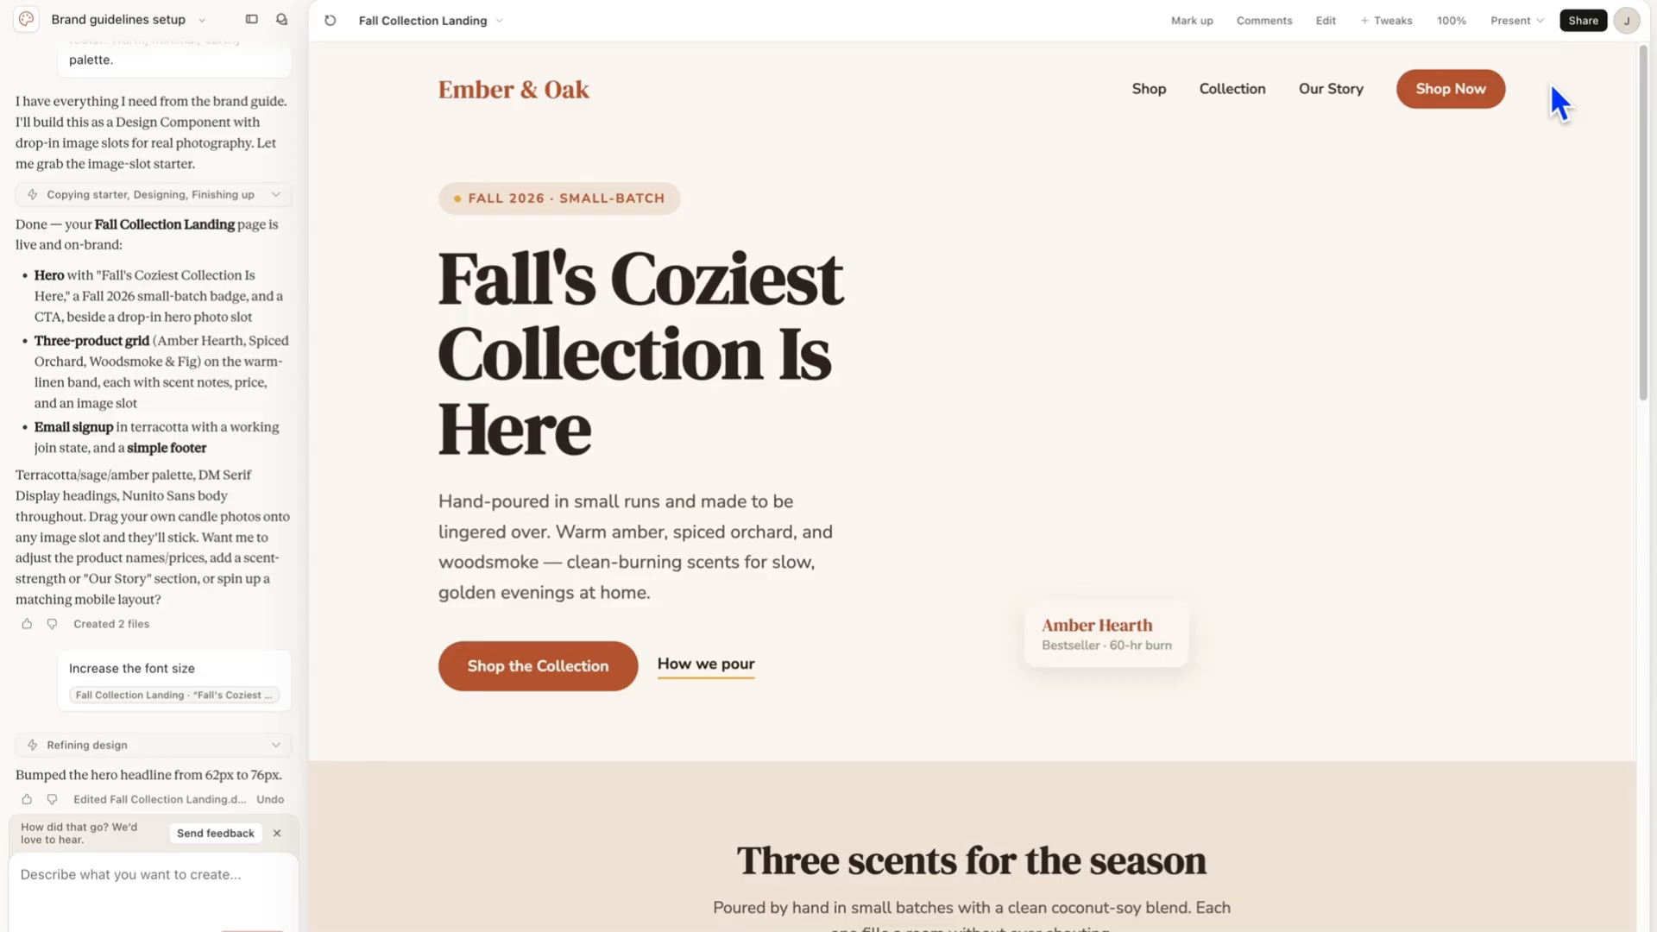
Check the sharing and export options, send the landing page to Canva and open the imported design there
click(1577, 22)
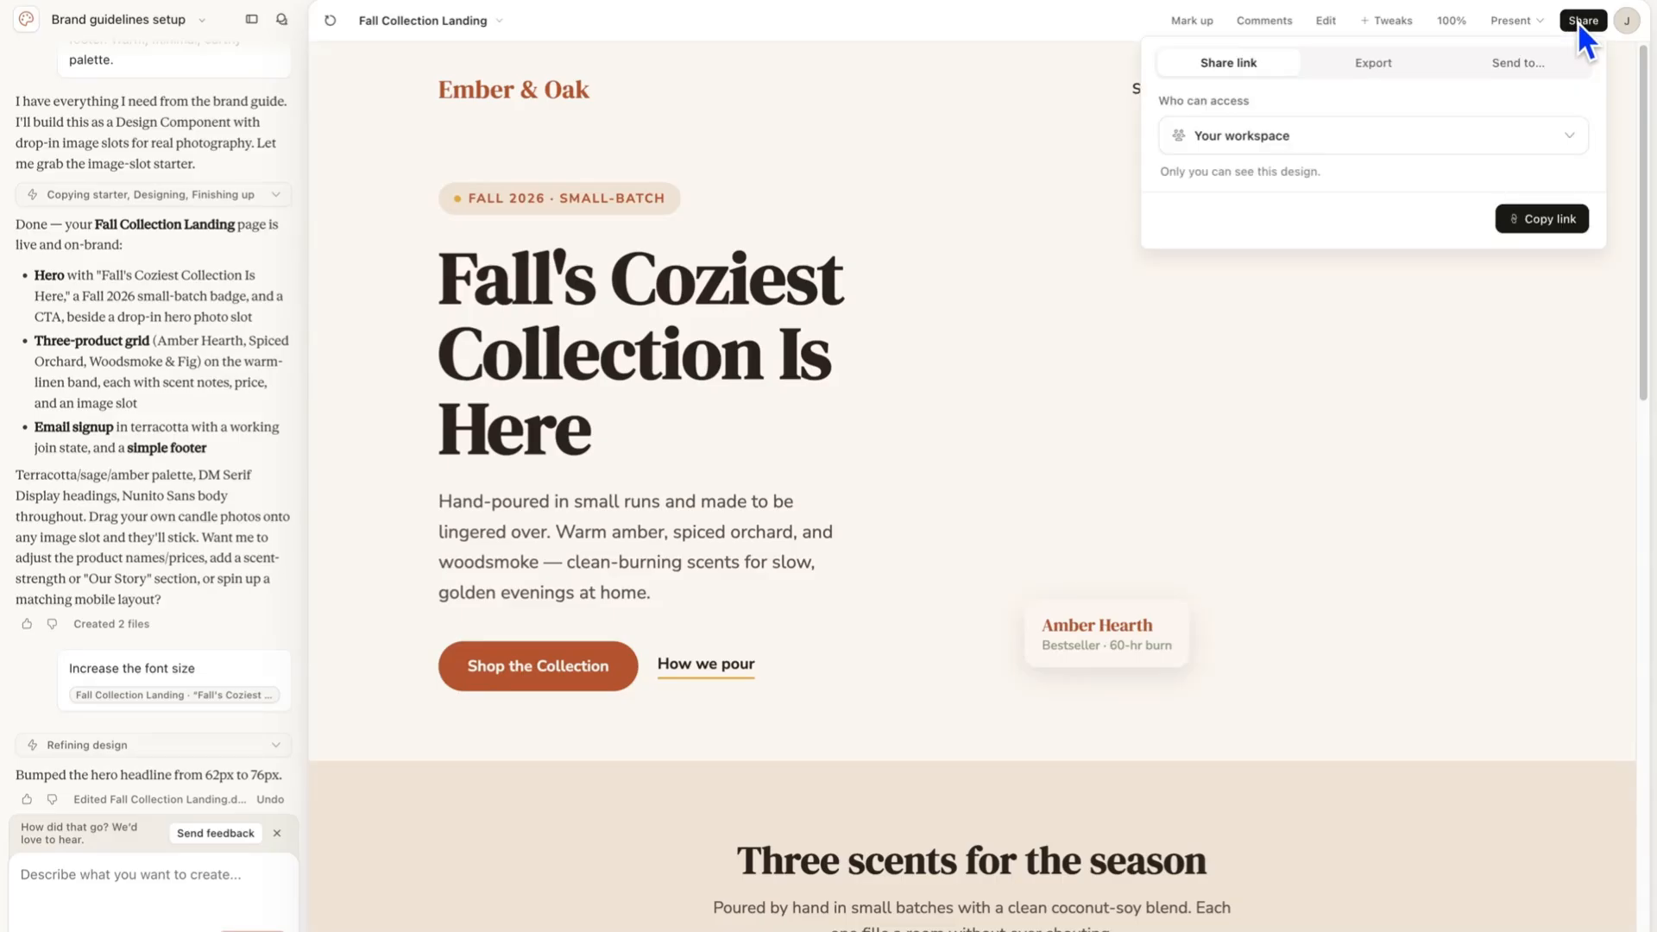
click(1380, 69)
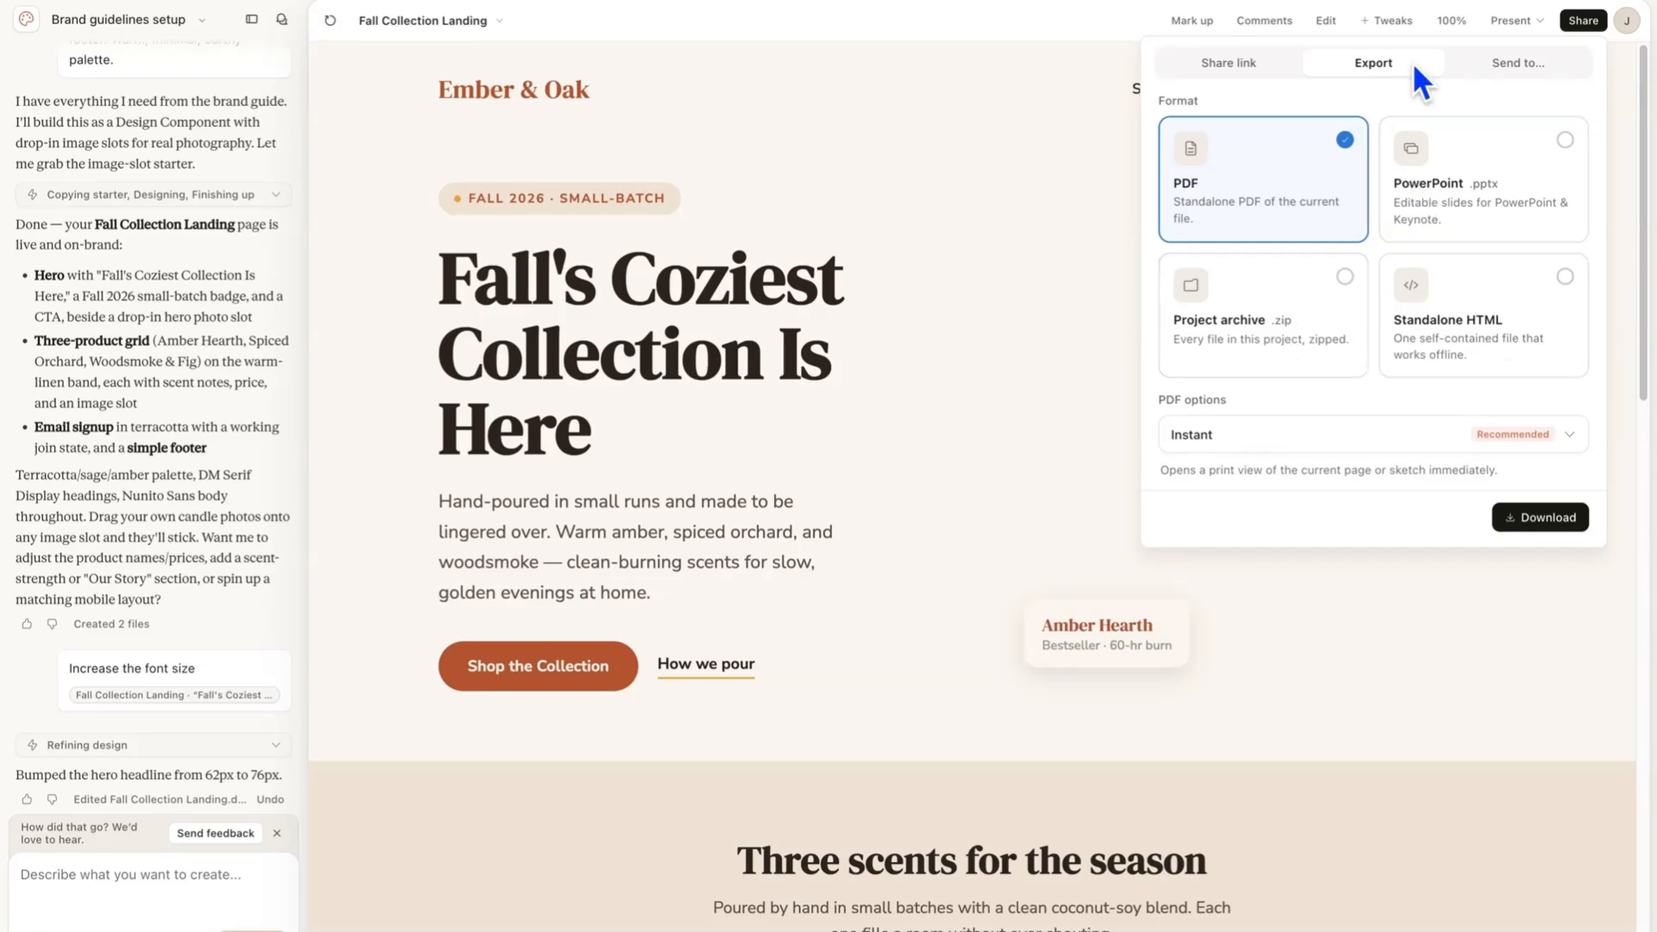
click(1528, 61)
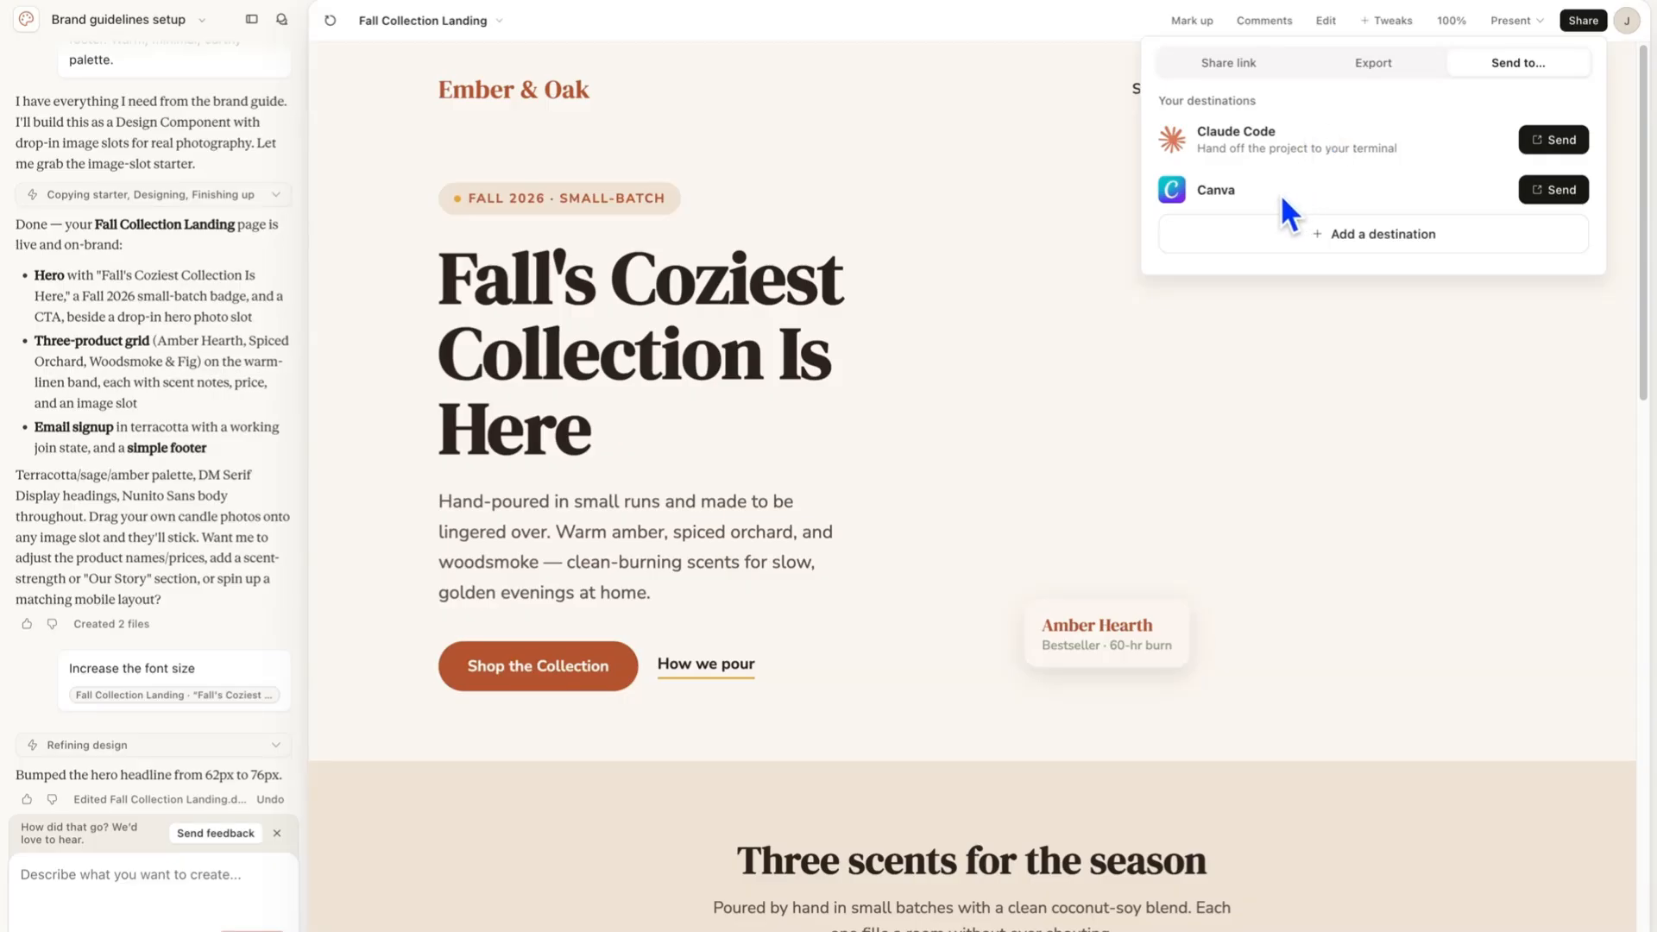
click(1553, 189)
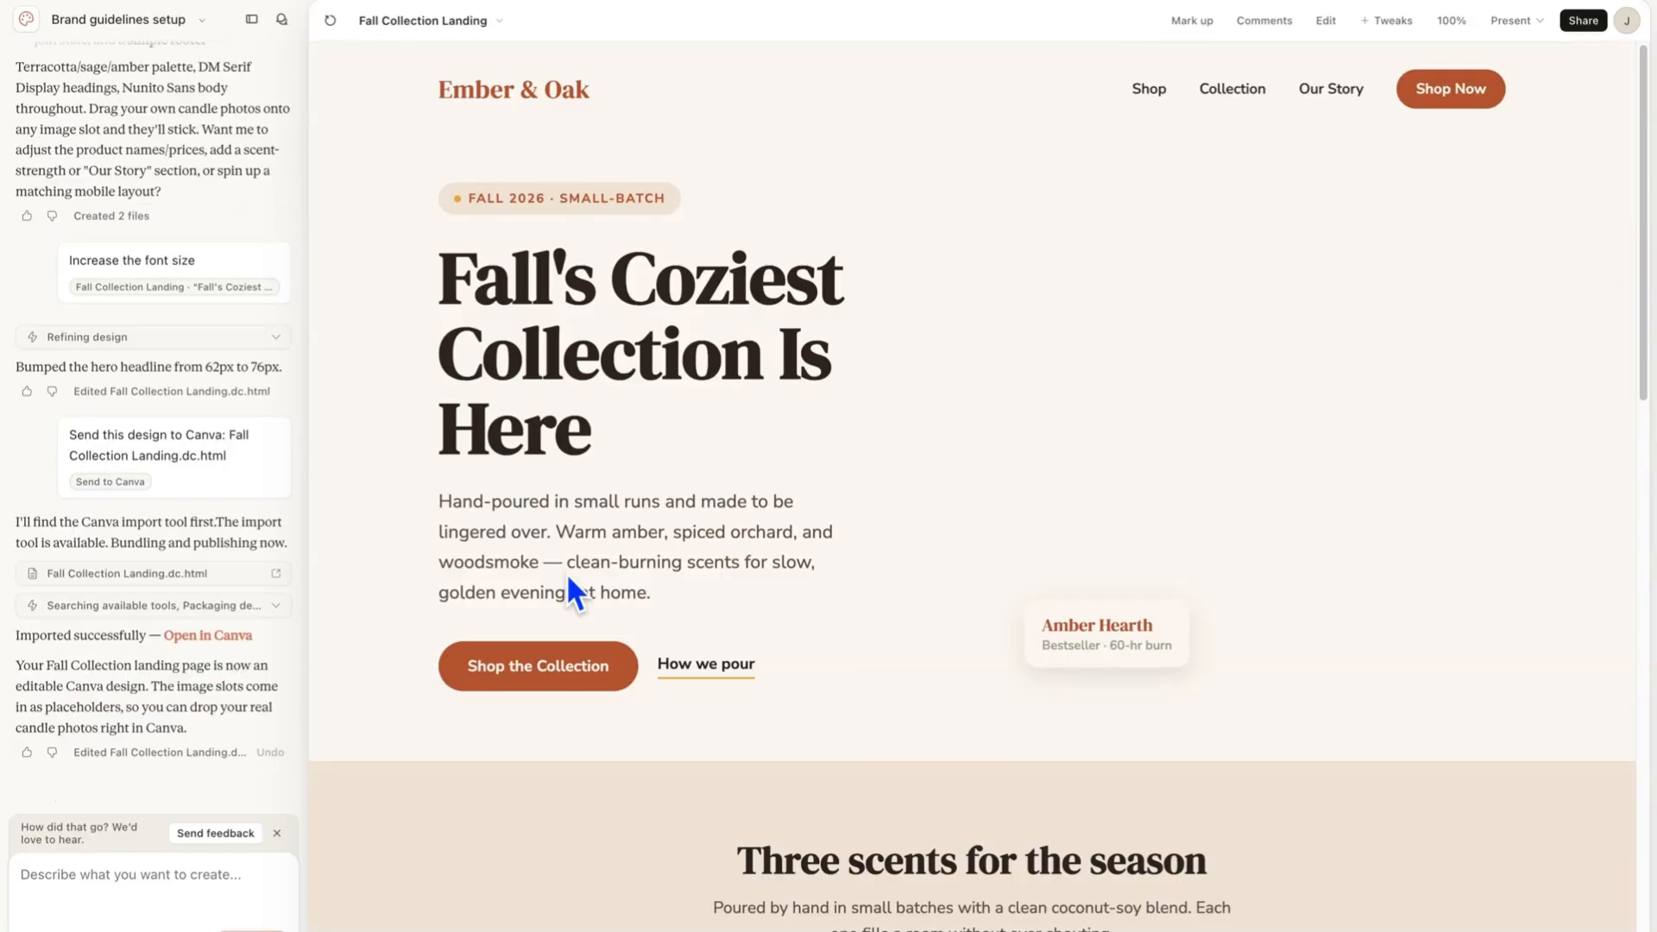
click(226, 643)
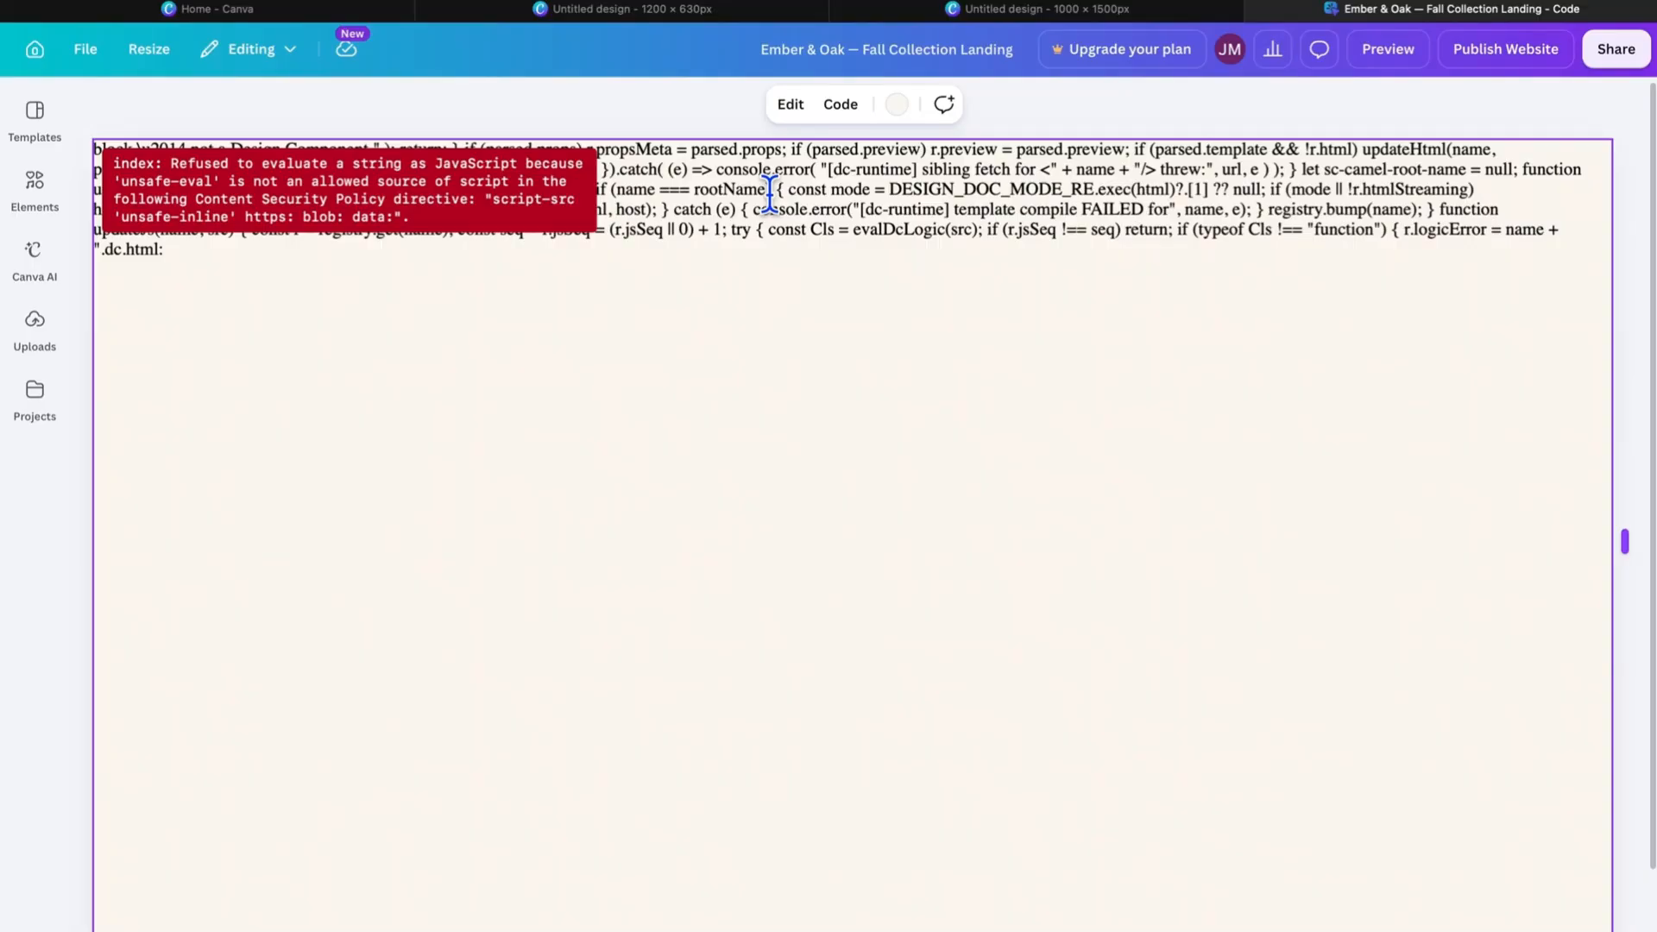
Return to Claude Design and send the message 'It is showing an error in Canva. Can you fix it?'
text(It is showing an e)
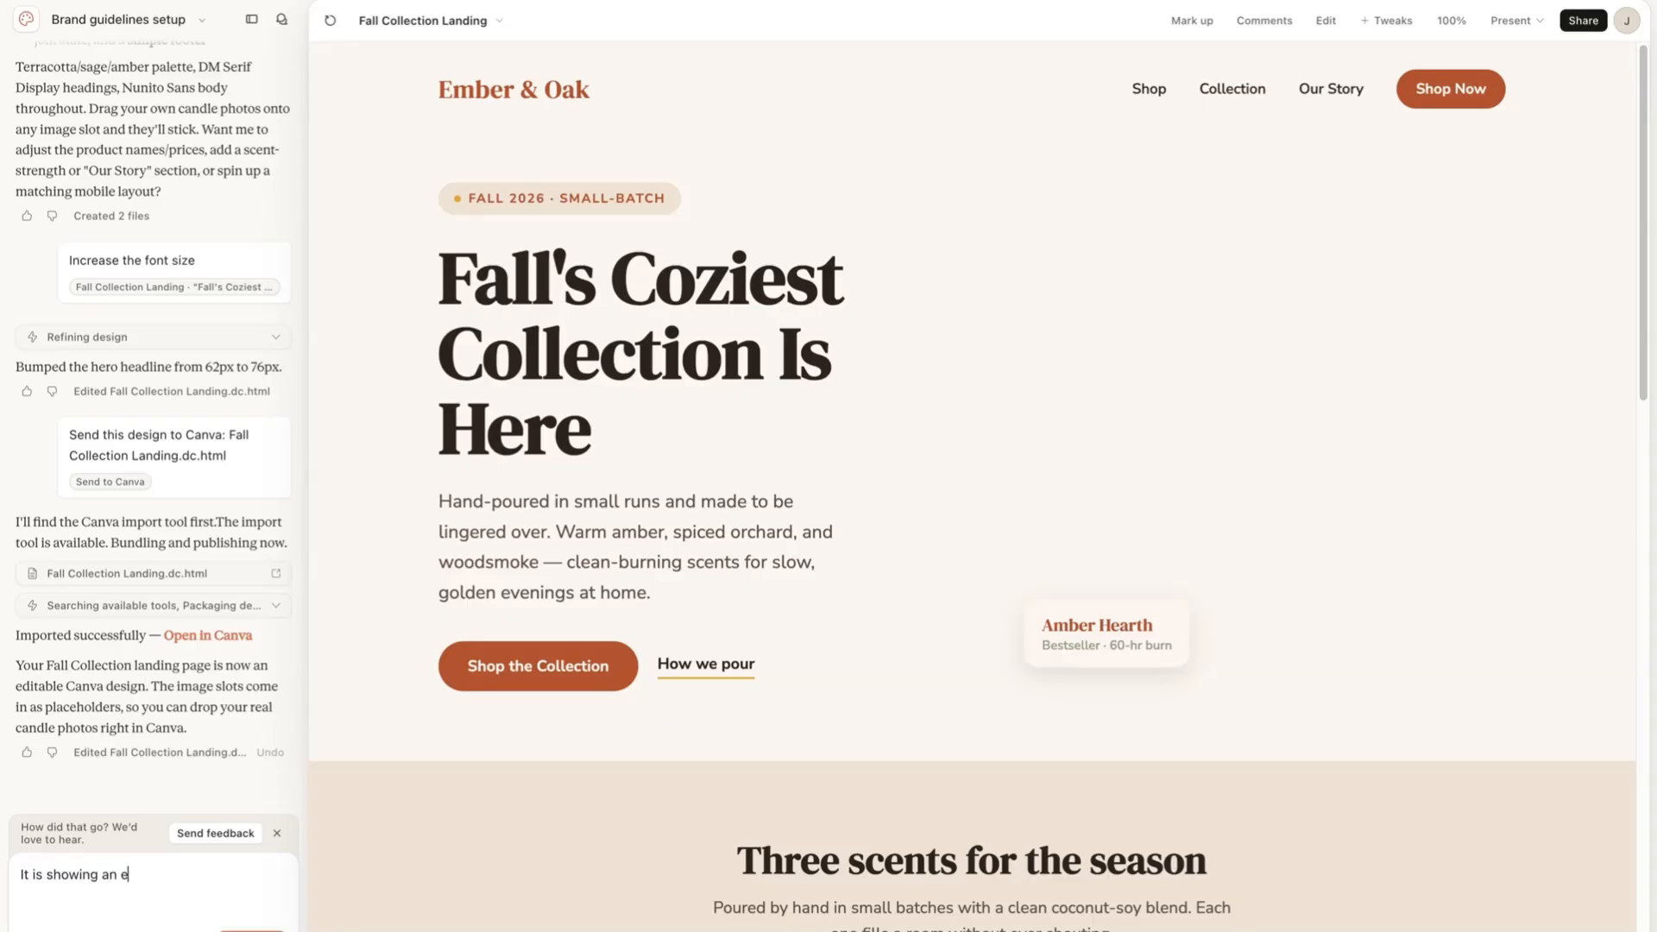
text(rror in Canva. Can you fix)
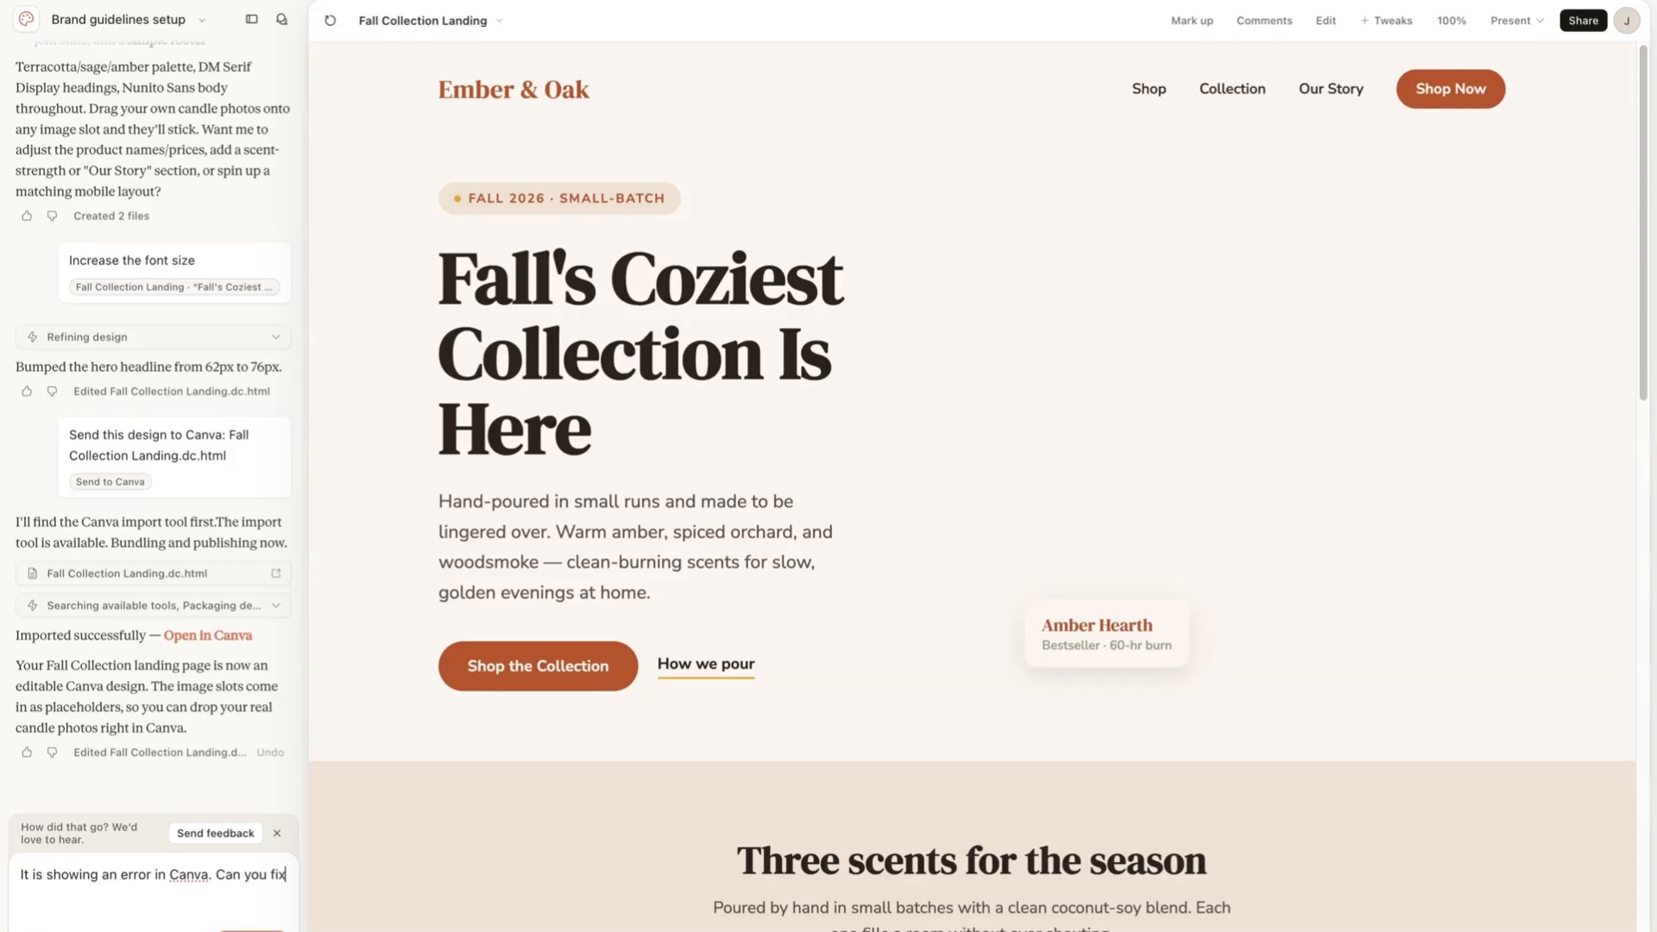
text( it?)
key(Return)
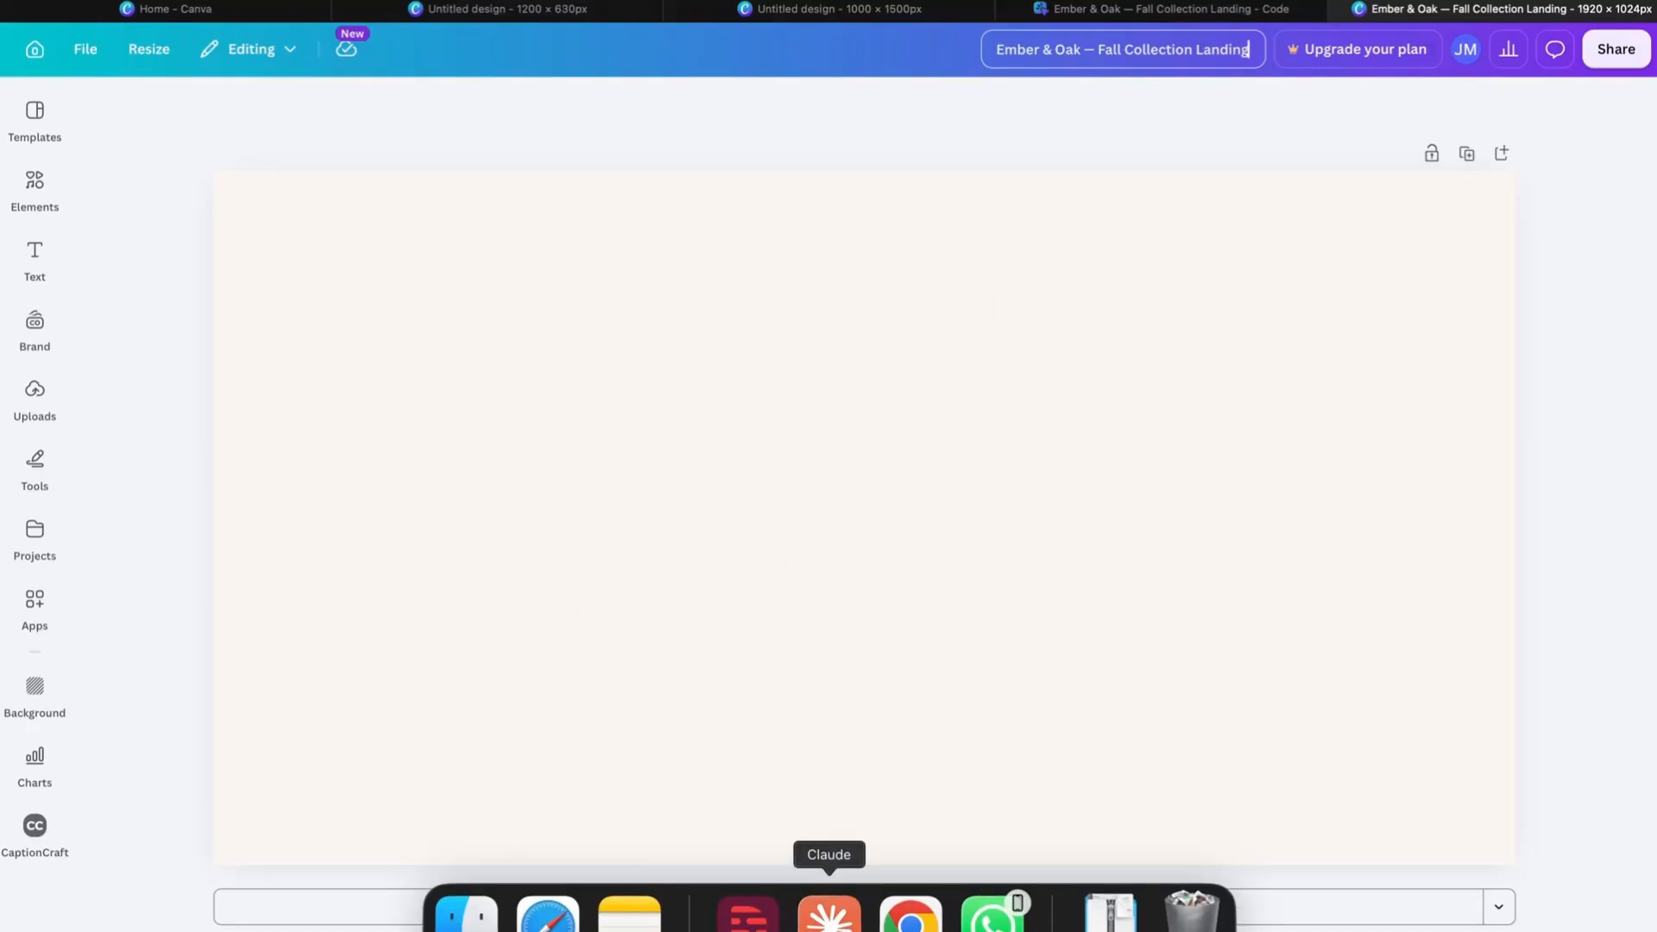
Tell Claude Design 'I can't see all the elements on the page. It's just showing a blank background', and open the re-imported design in Canva
click(828, 913)
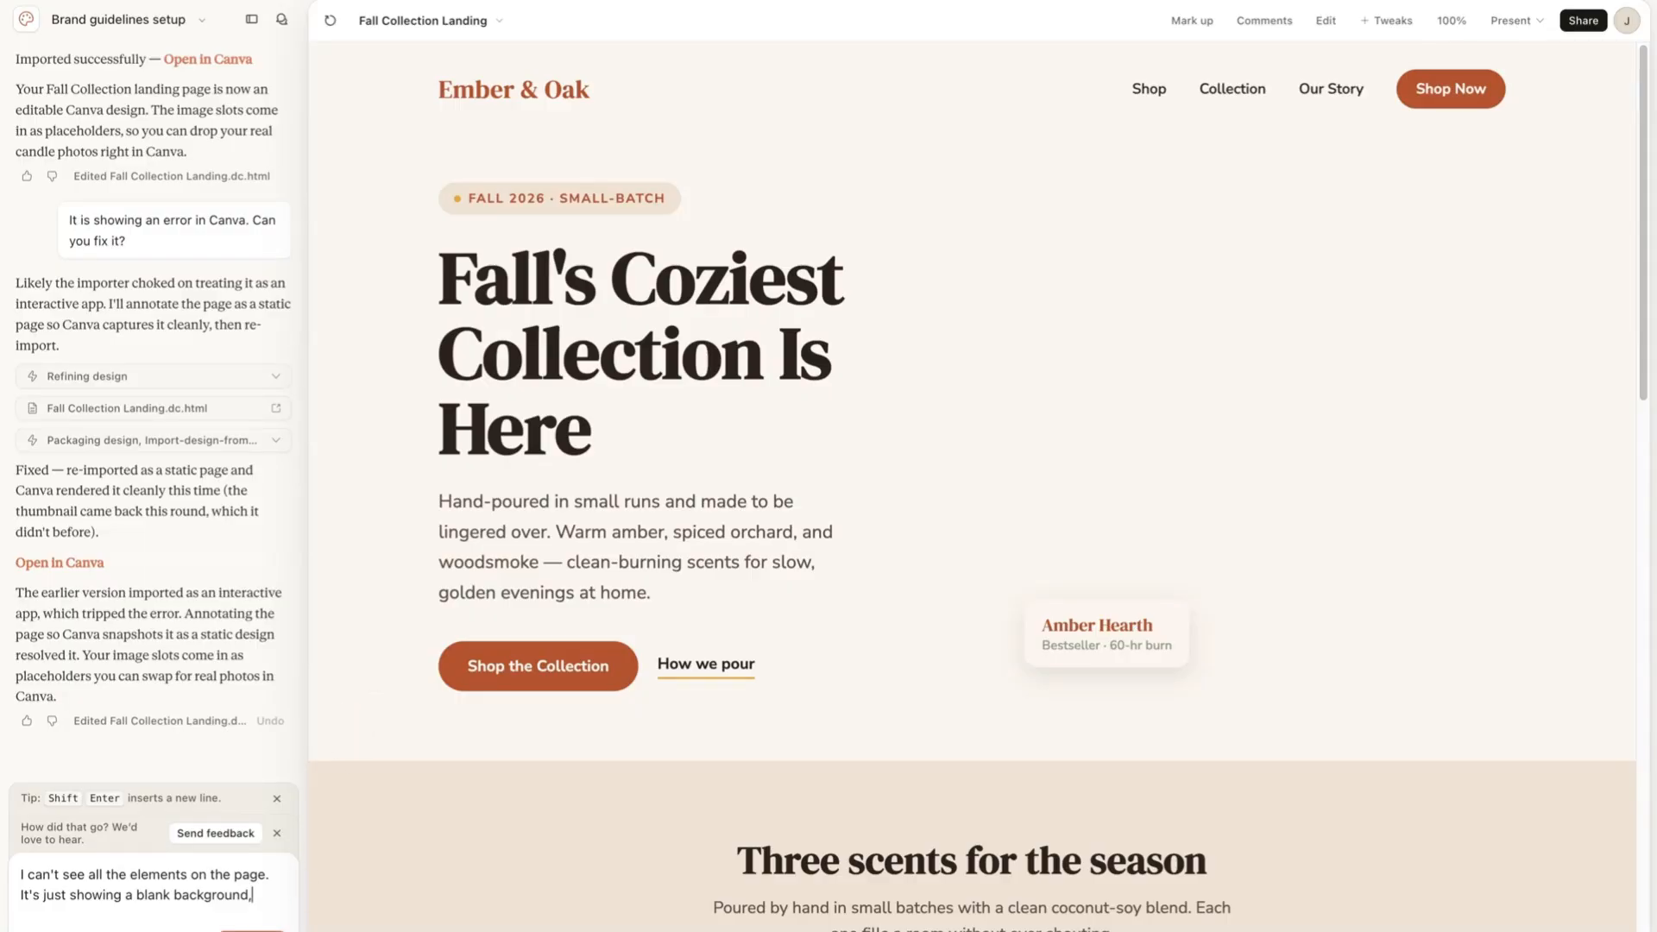
key(Return)
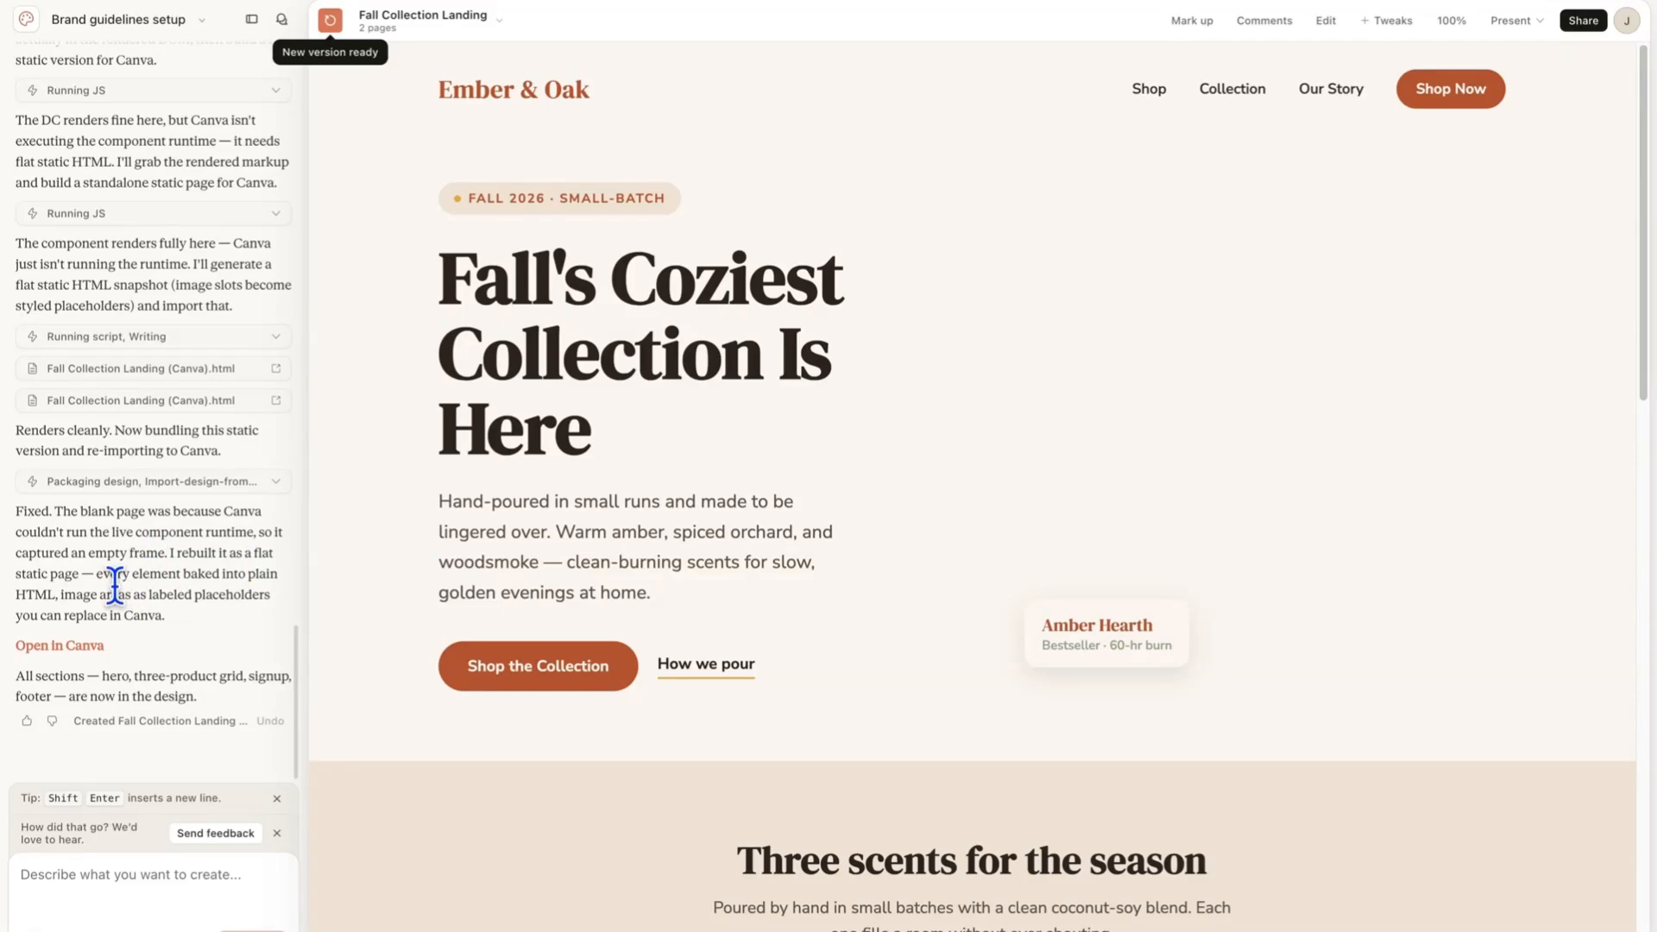
click(585, 906)
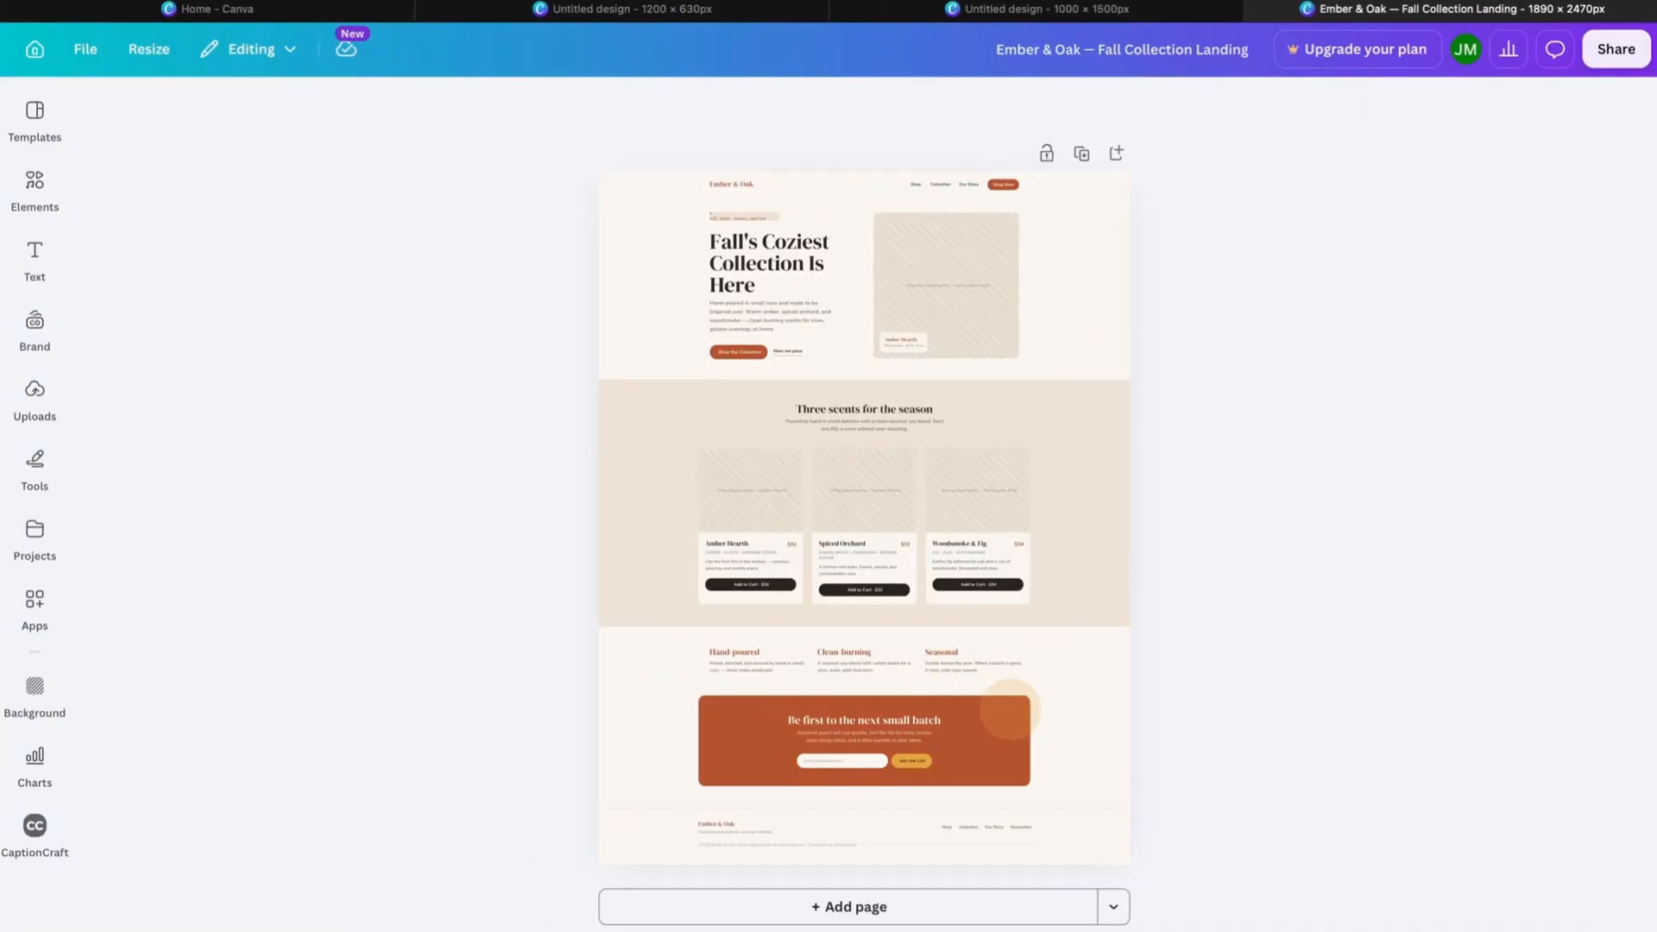
Examine the imported landing page in Canva from hero to footer, checking that elements such as the email signup block can be selected
scroll(864, 517, up, 8)
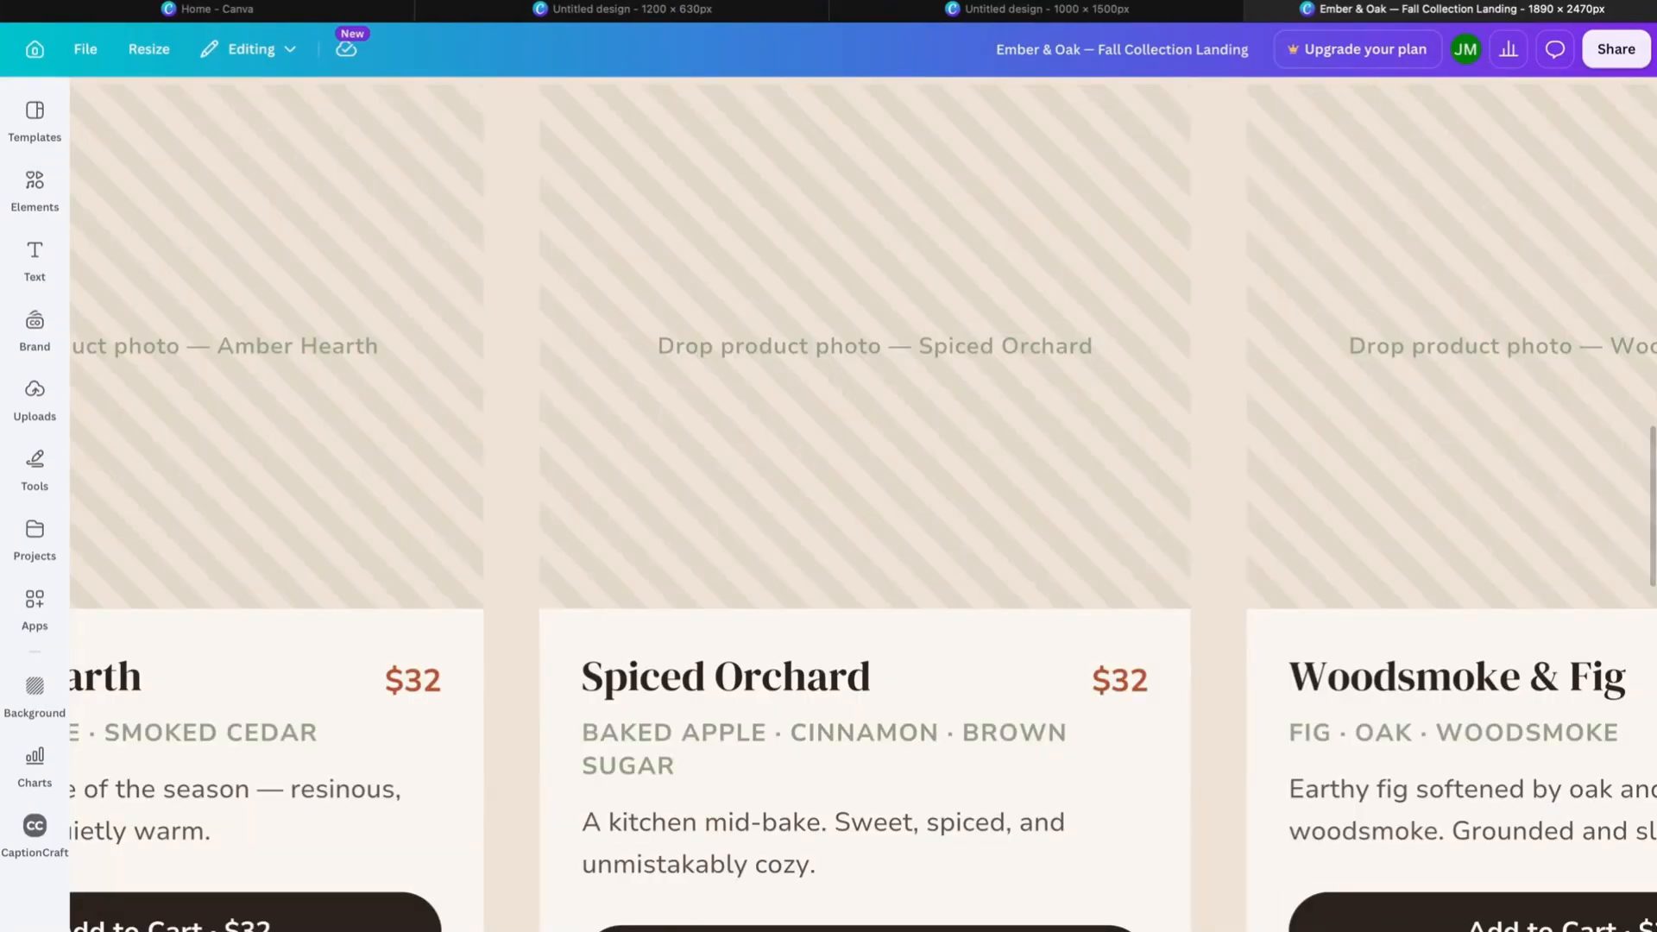
scroll(864, 518, down, 3)
scroll(1224, 565, up, 6)
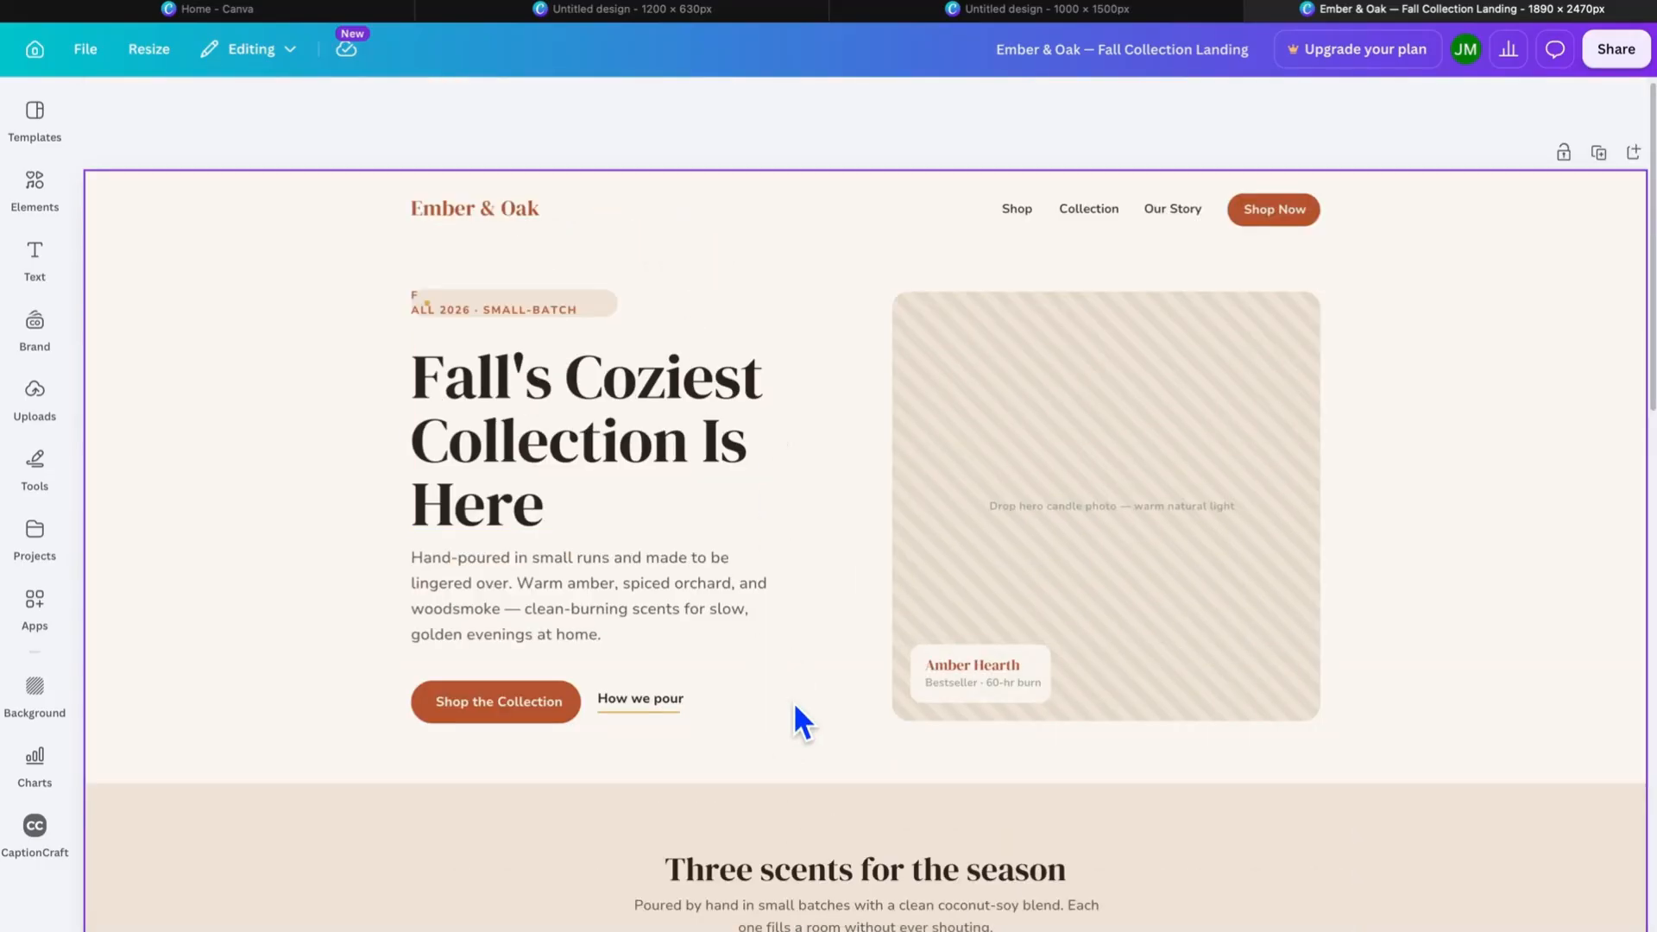
scroll(903, 734, down, 10)
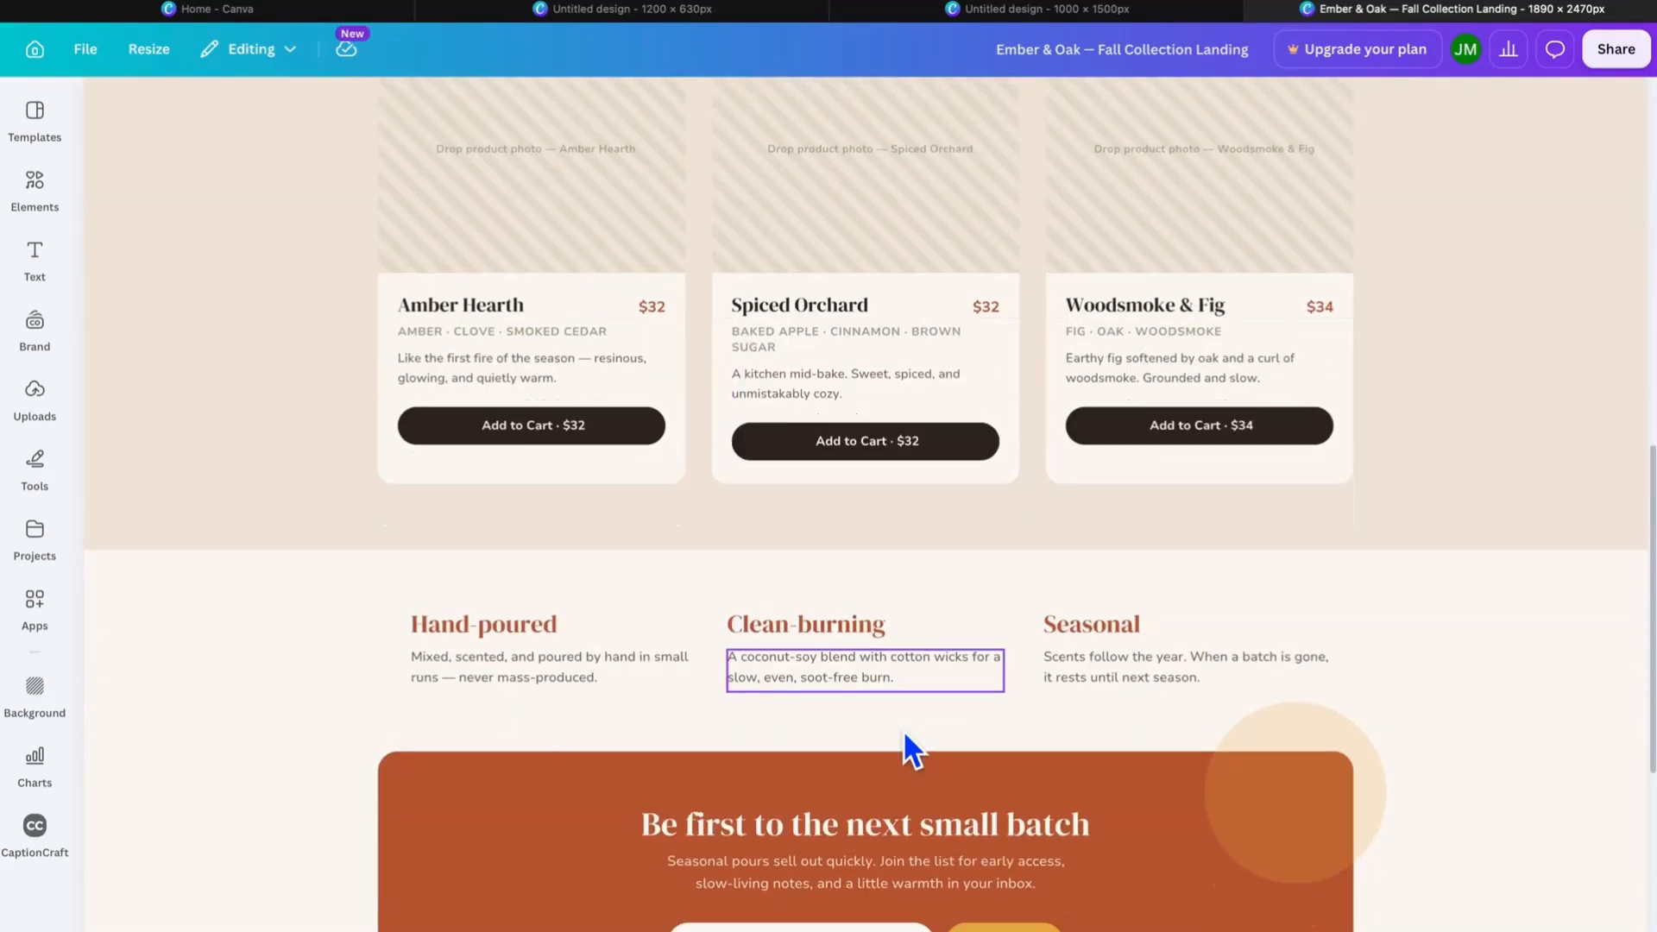
scroll(903, 728, down, 4)
click(1223, 666)
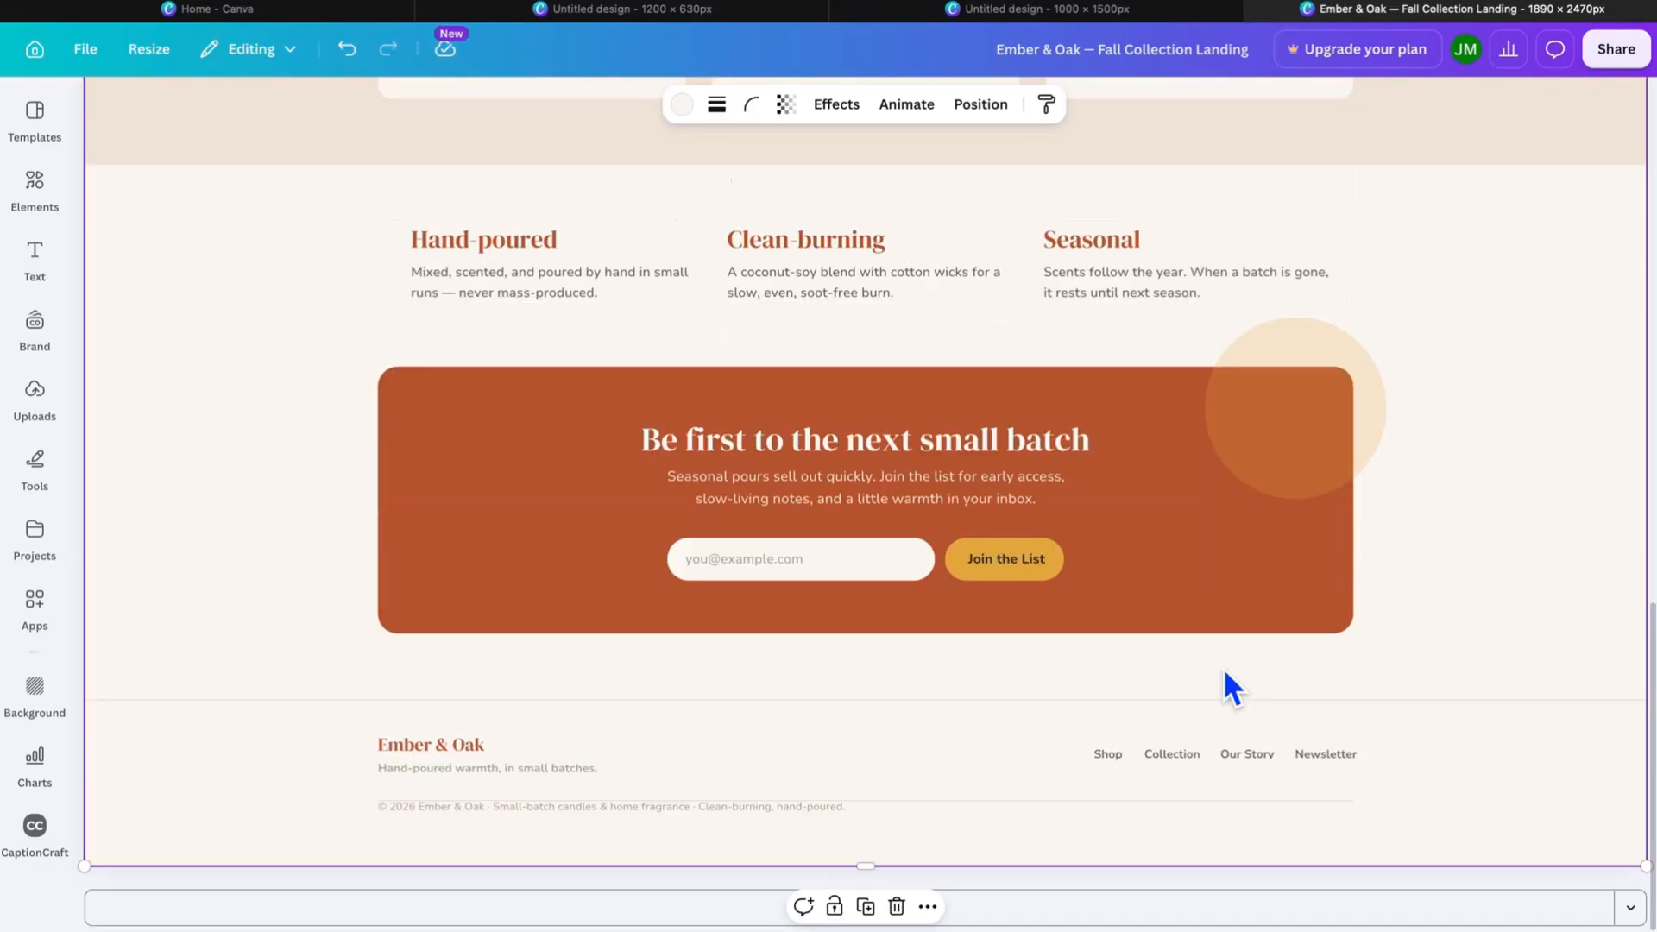
click(1182, 567)
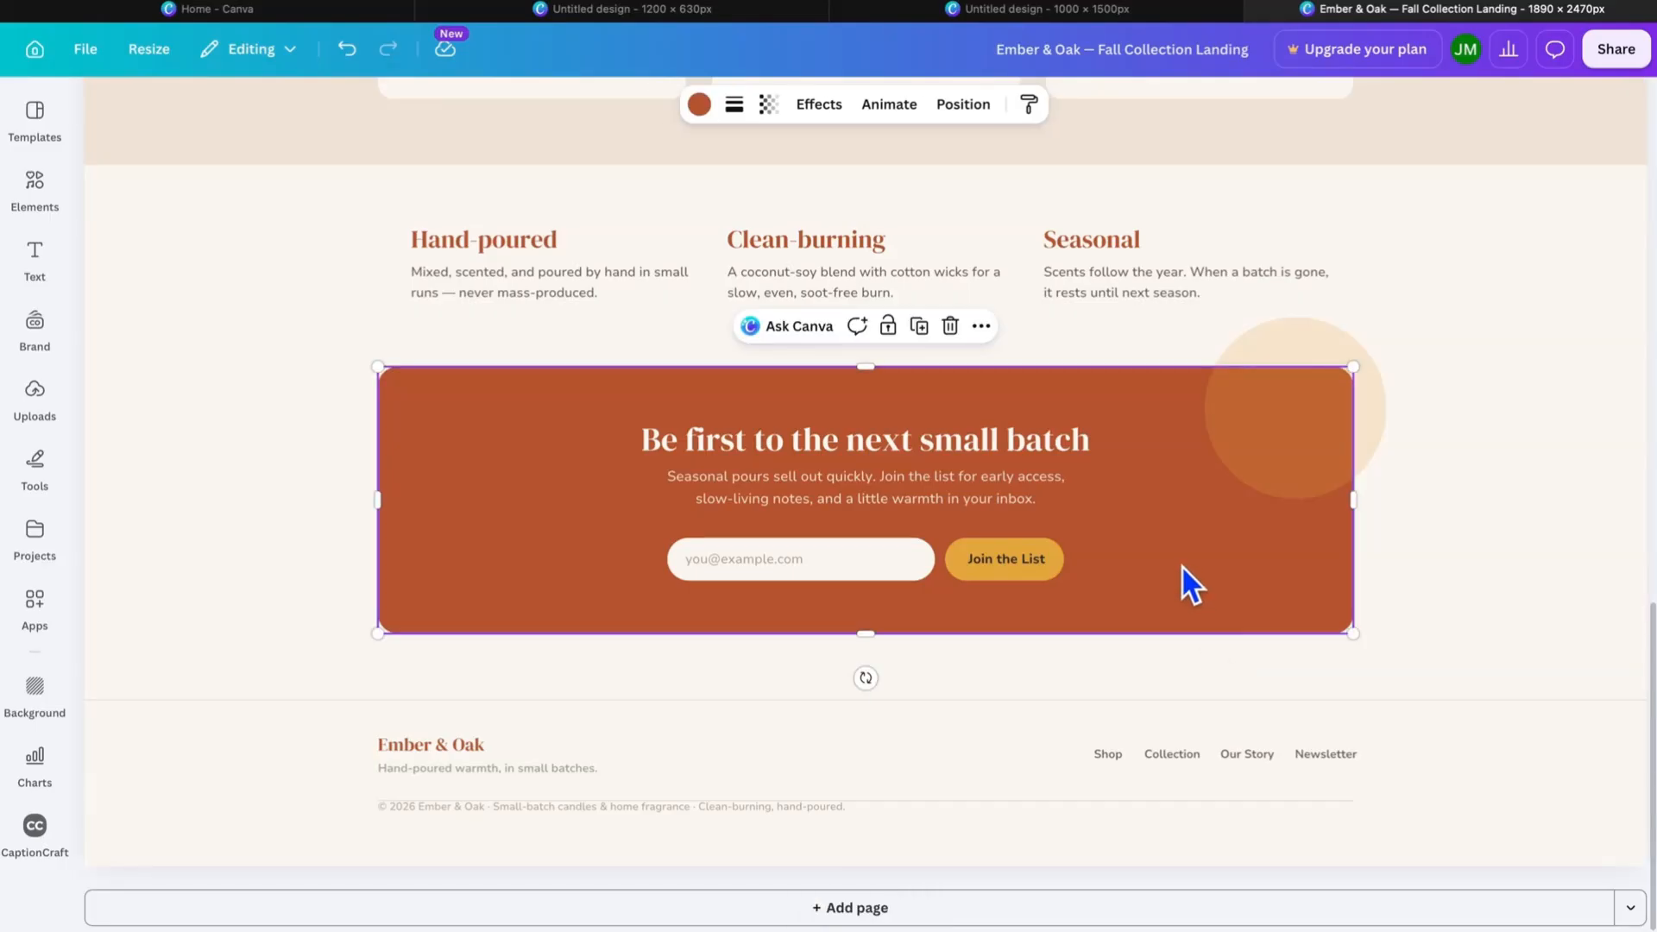
scroll(1316, 755, up, 1)
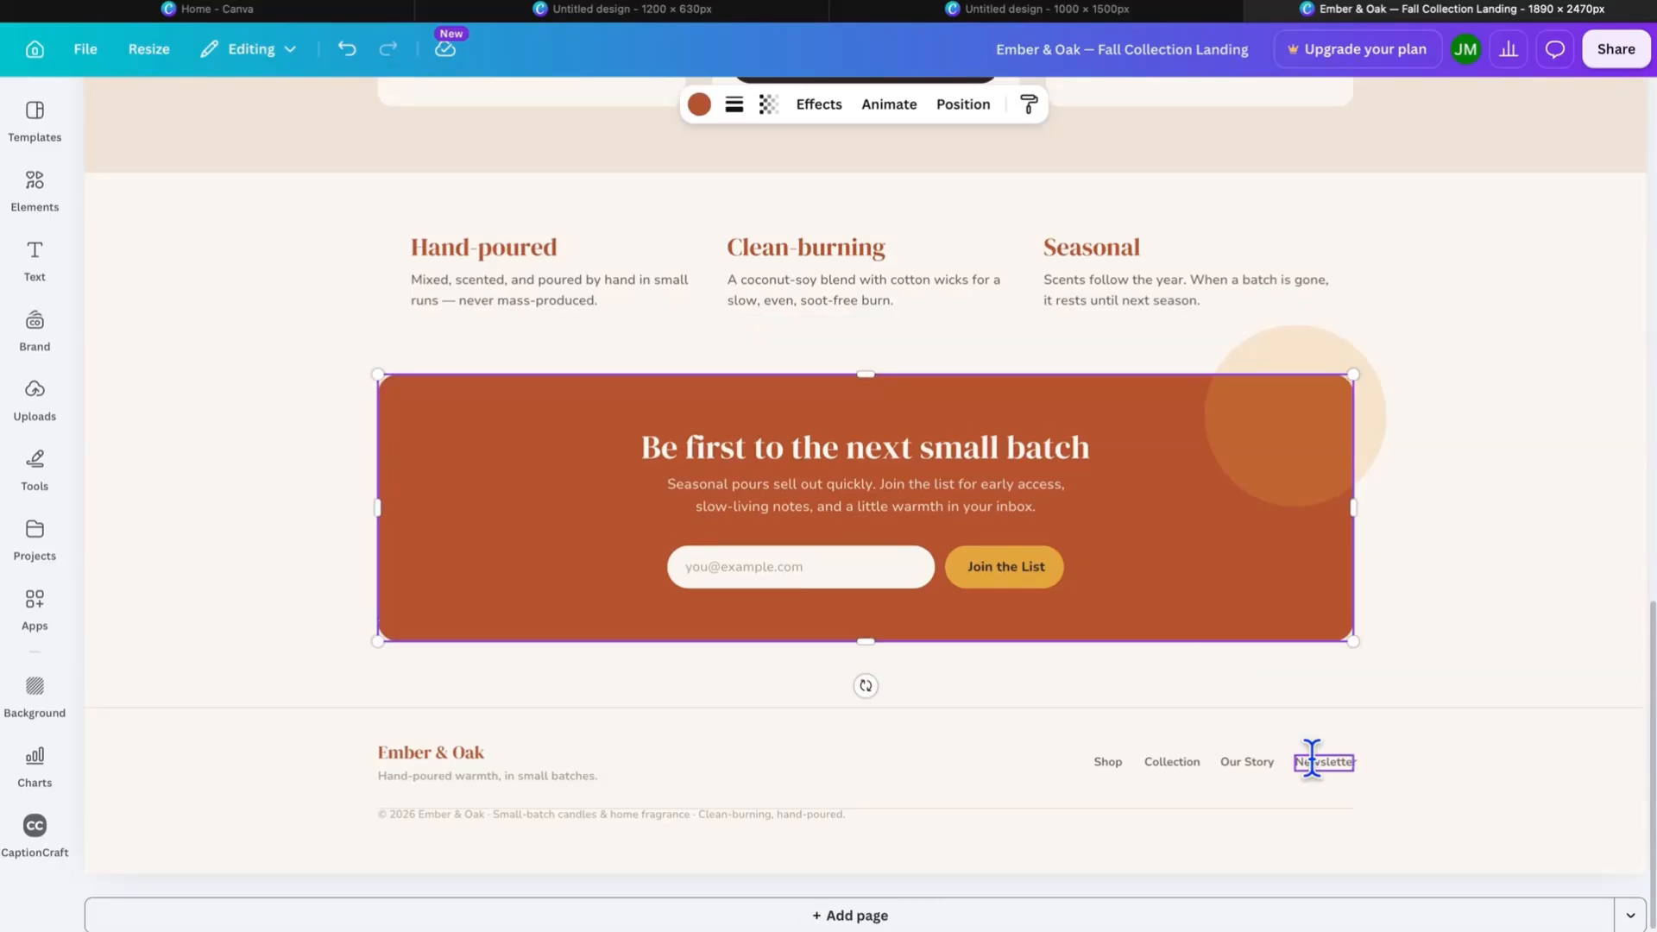
scroll(1314, 765, up, 4)
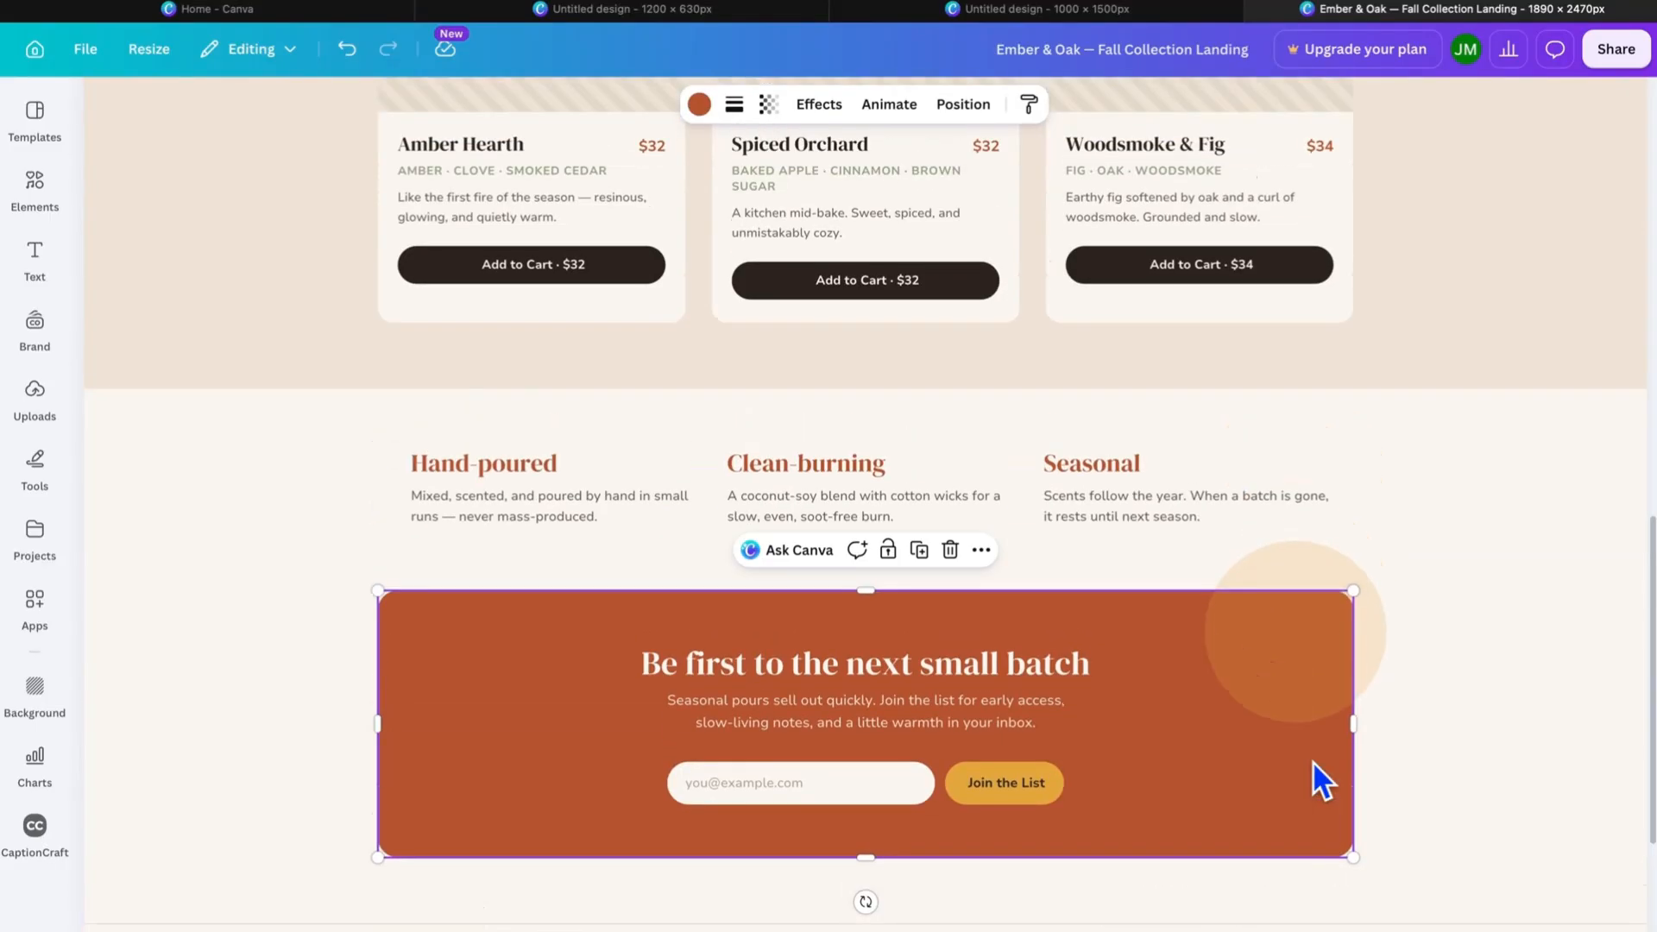
scroll(1311, 760, up, 2)
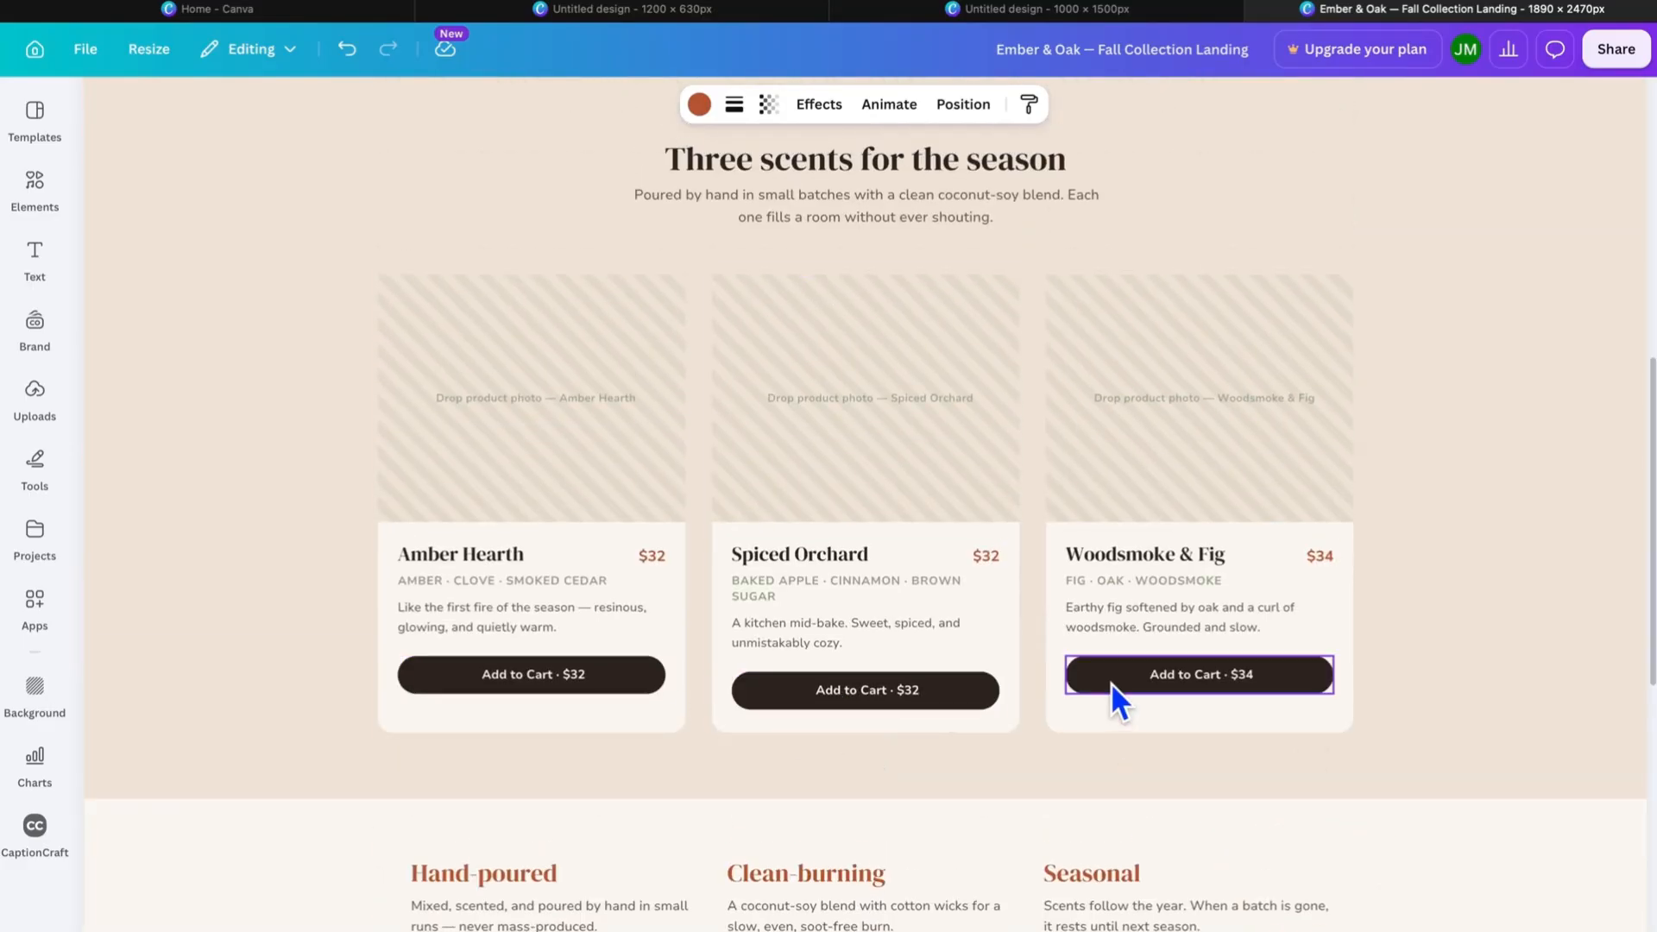
scroll(1110, 681, up, 3)
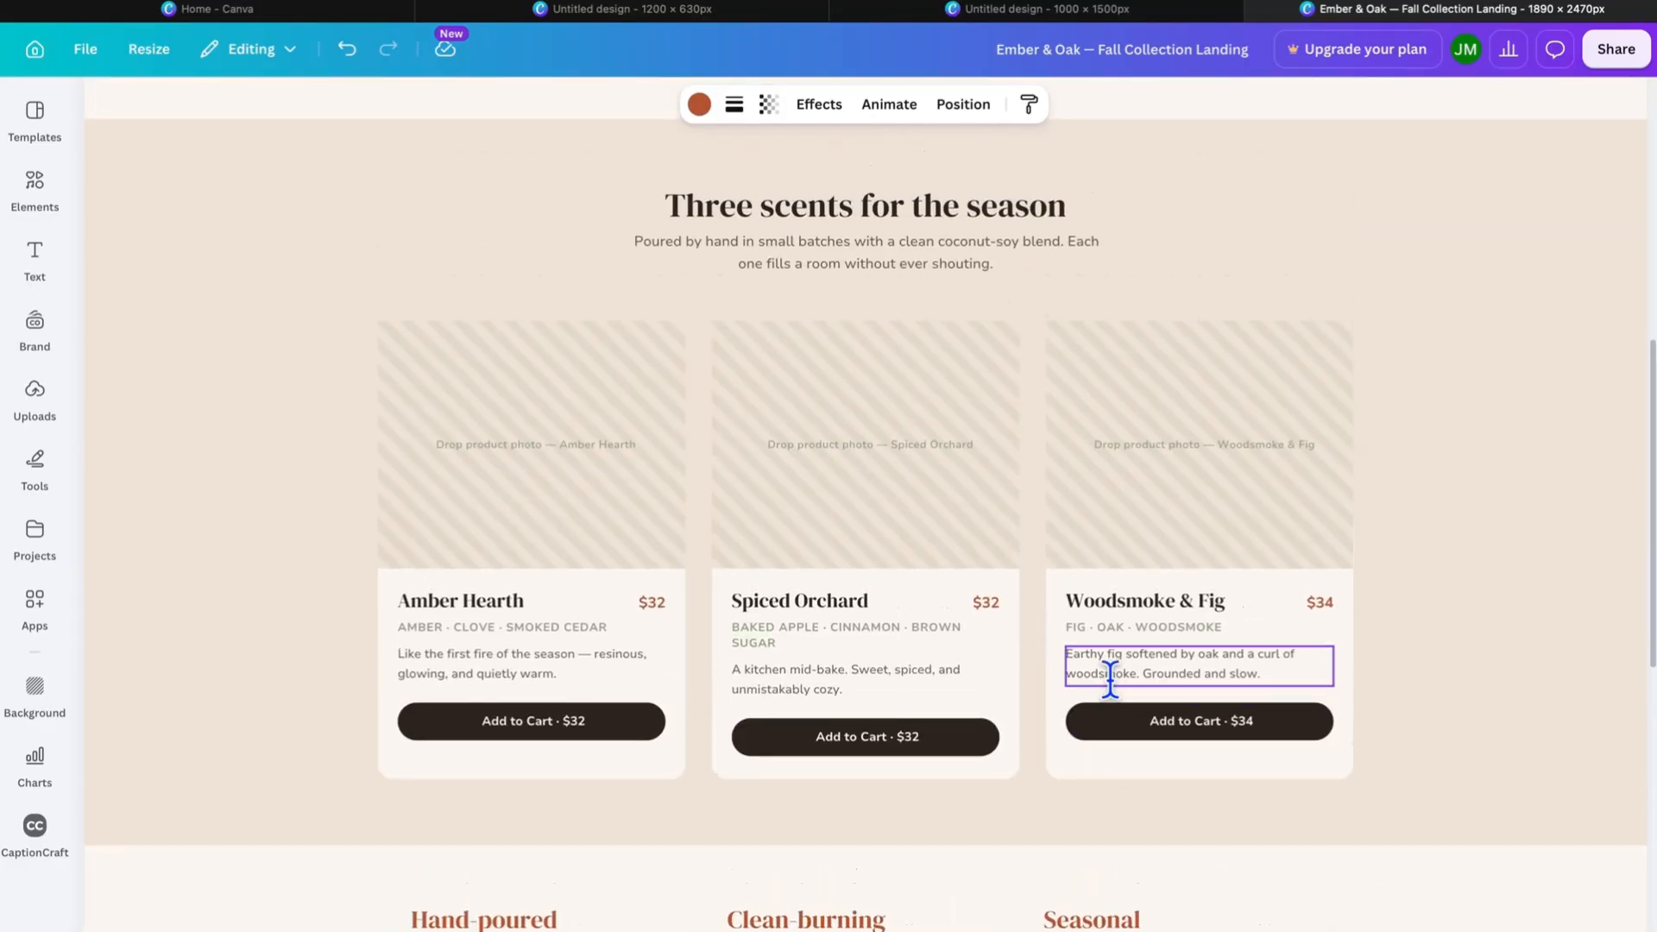
scroll(1112, 687, up, 6)
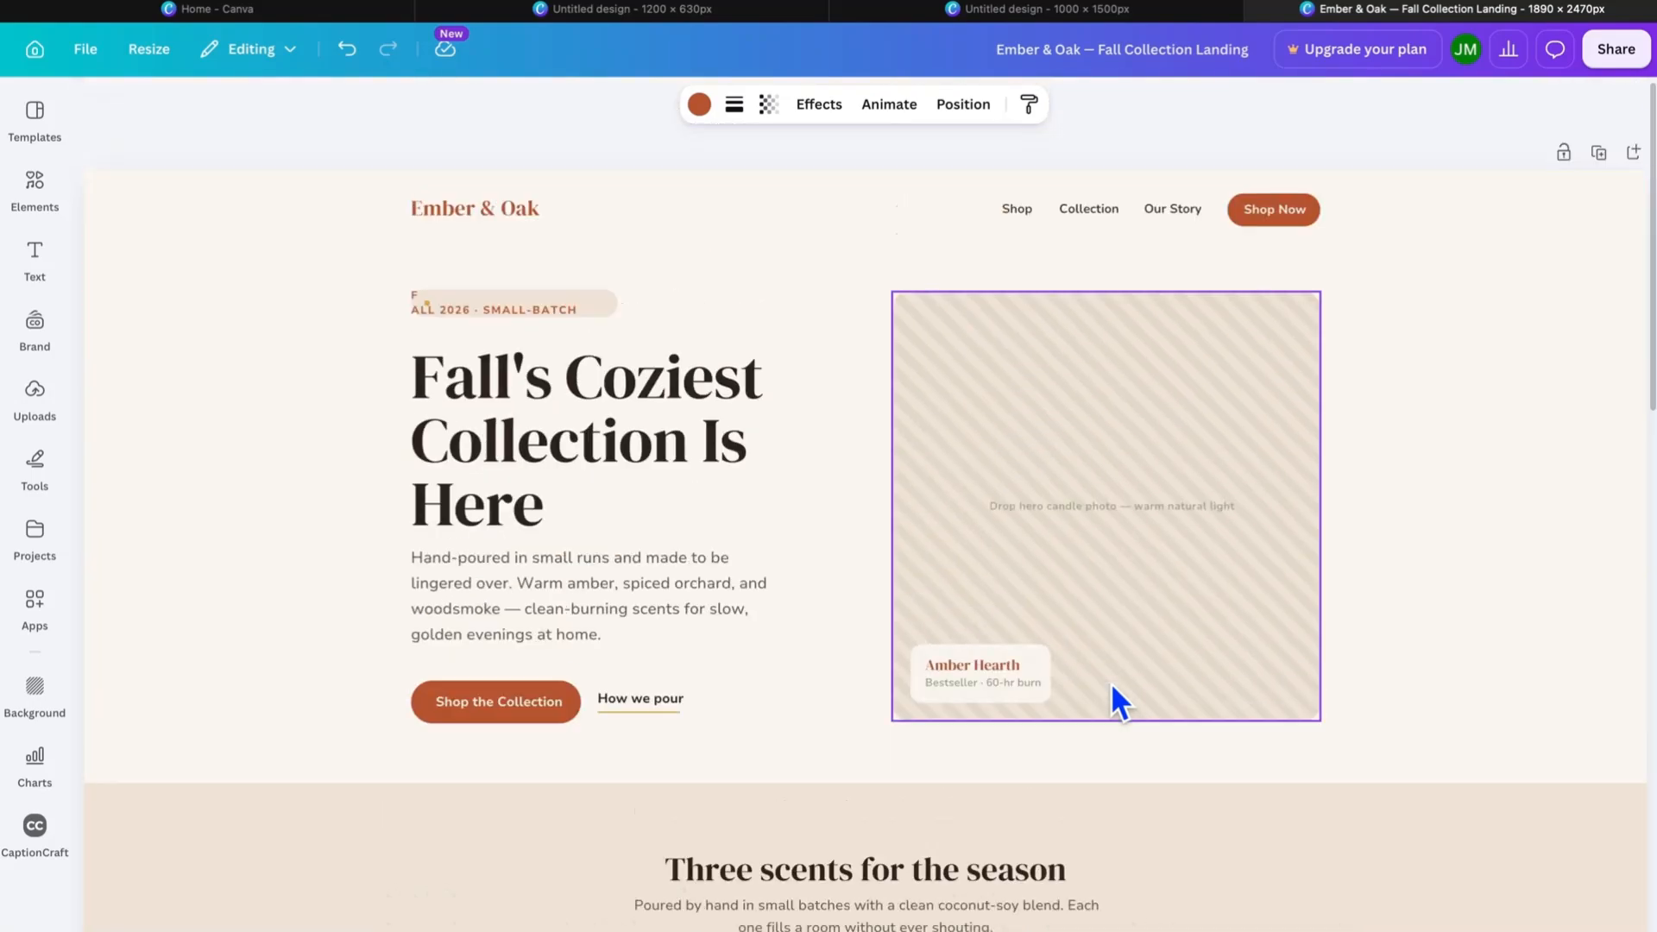